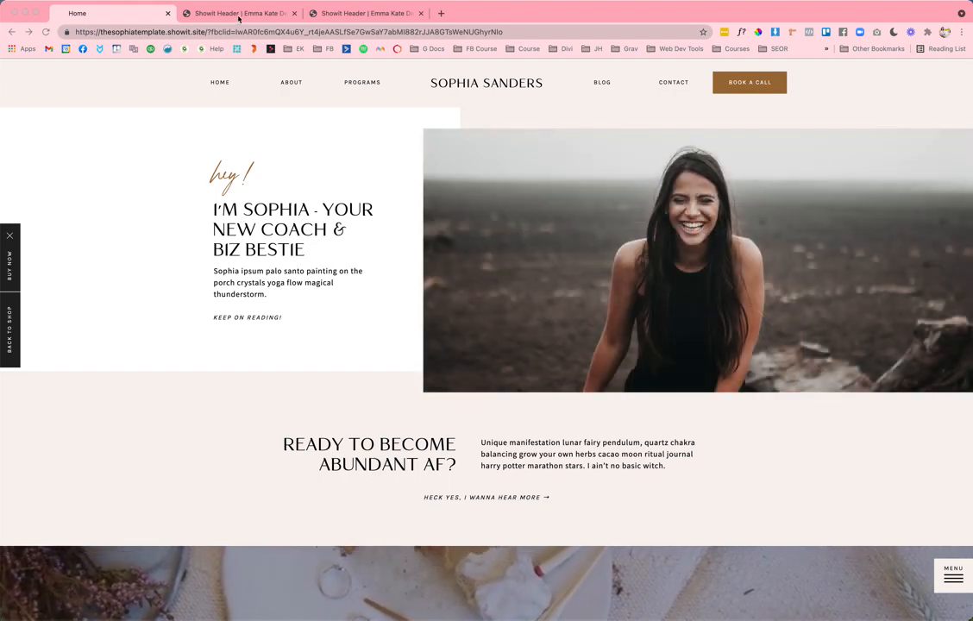
# Review the finished Showit Header page after reloading it, and switch to its visual builder version.
pyautogui.click(239, 15)
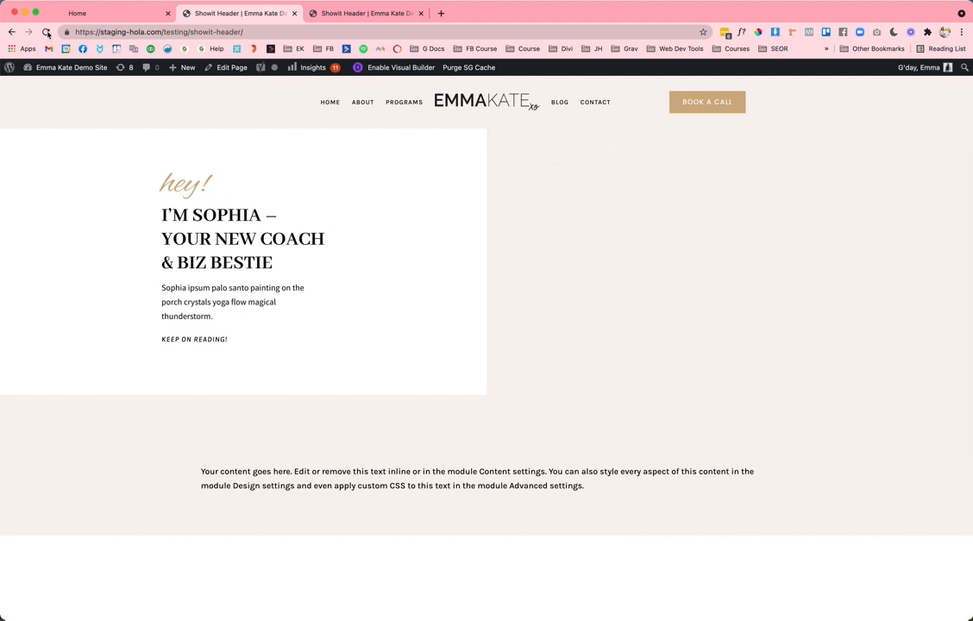
pyautogui.click(46, 32)
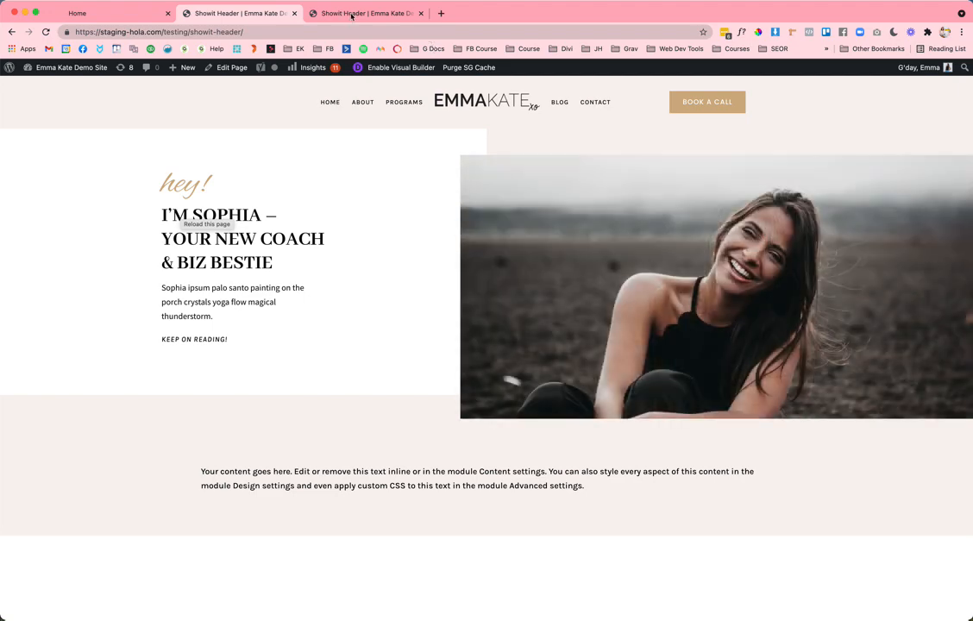
pyautogui.click(351, 14)
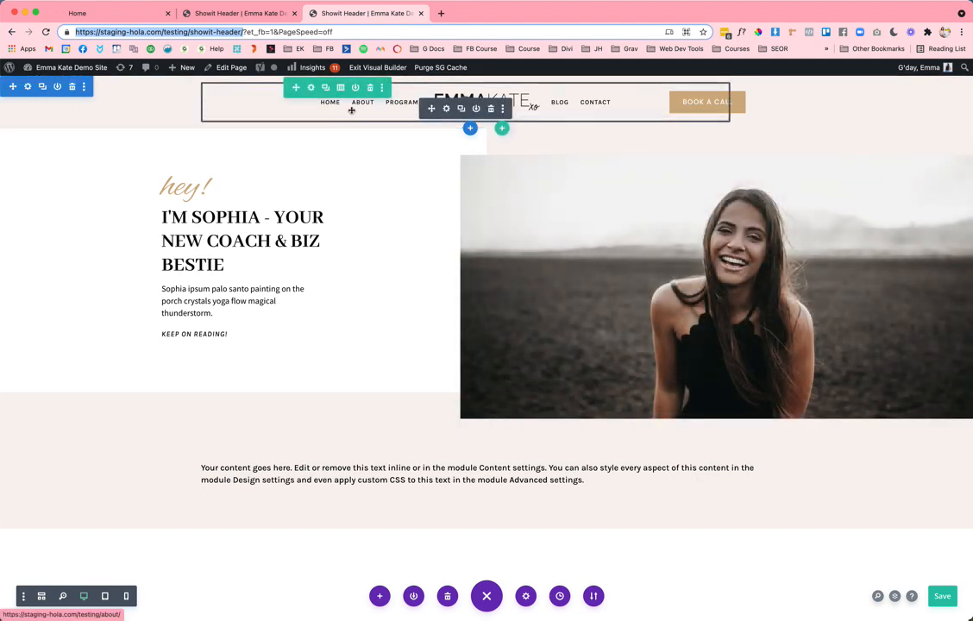
# Check which column layouts the existing header row and the hero row below it use, leaving both unchanged.
pyautogui.click(341, 87)
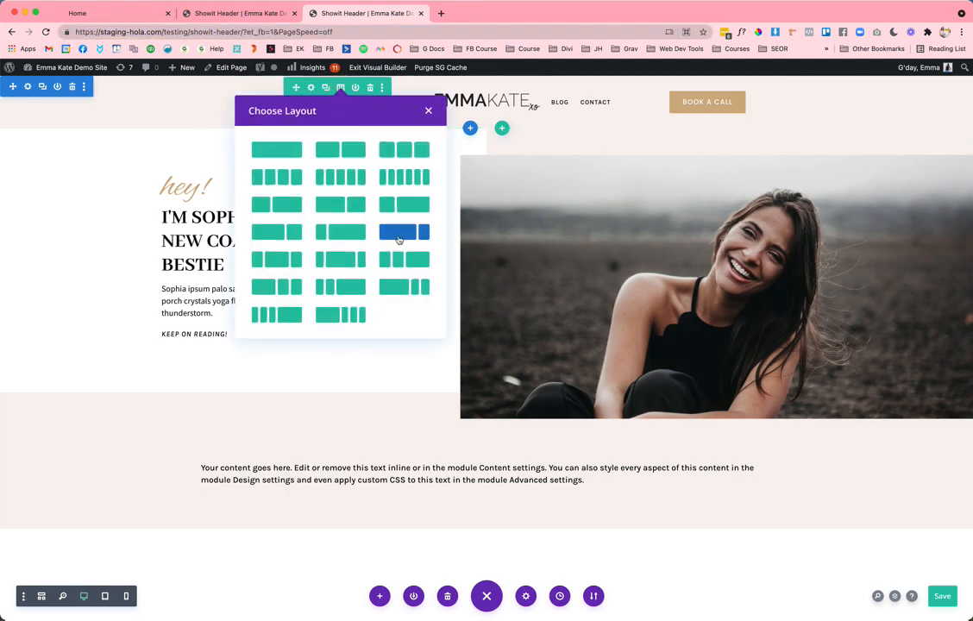
pyautogui.click(579, 120)
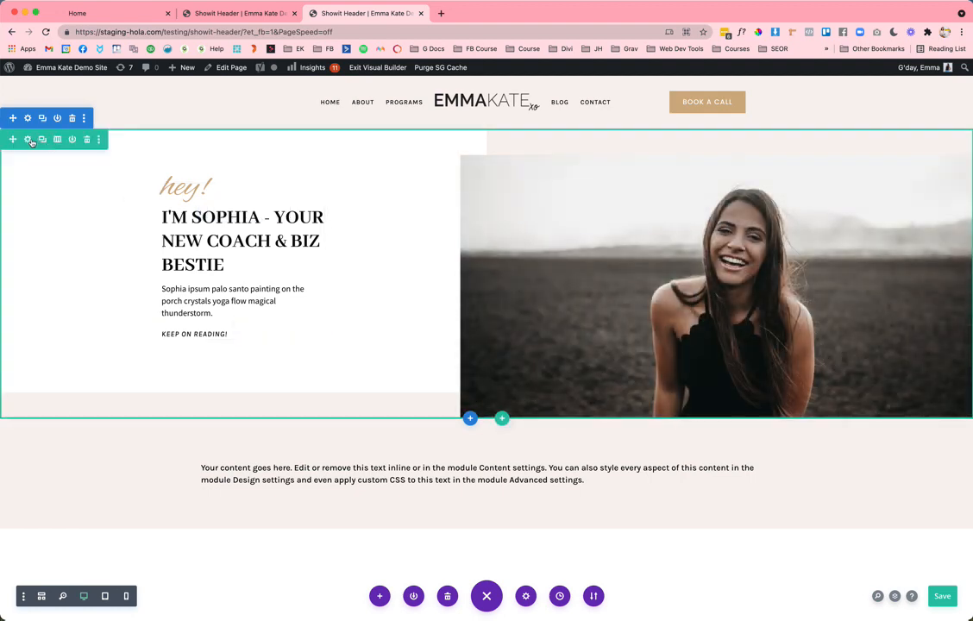
pyautogui.click(58, 140)
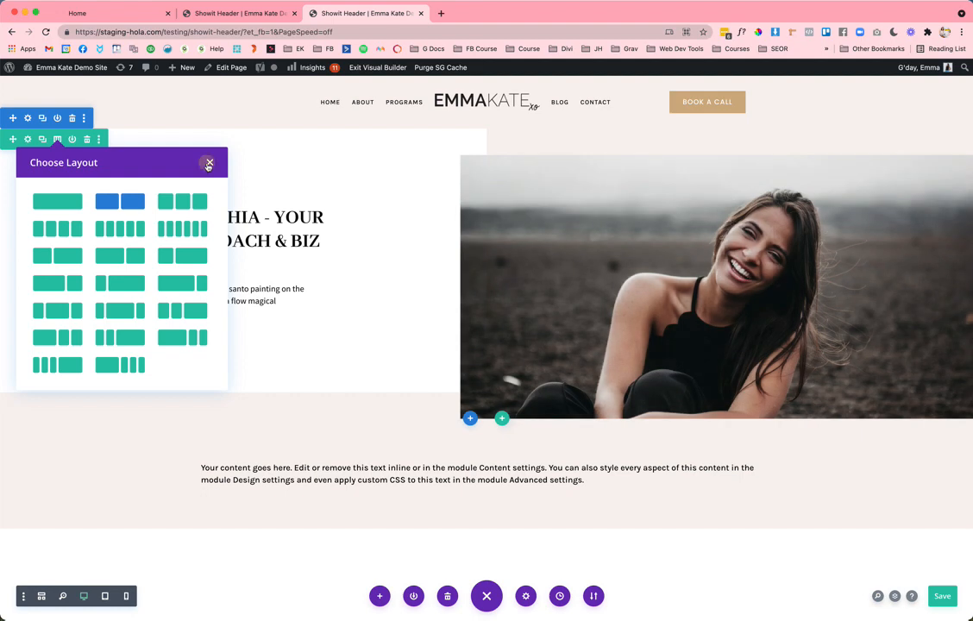
pyautogui.click(208, 162)
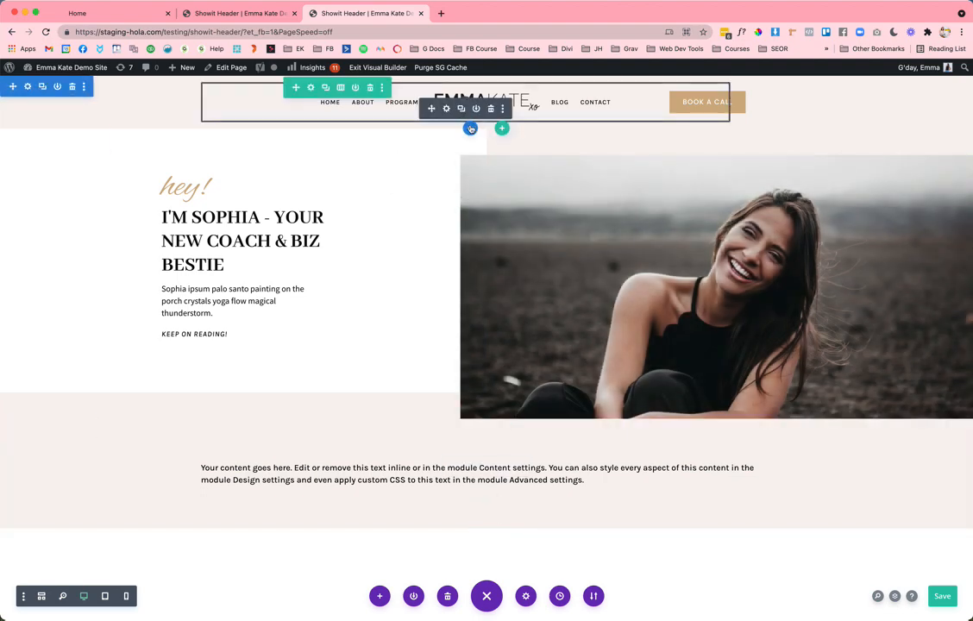
# Insert a regular section below the existing header with a two-column row of three-quarters and one-quarter width.
pyautogui.click(470, 129)
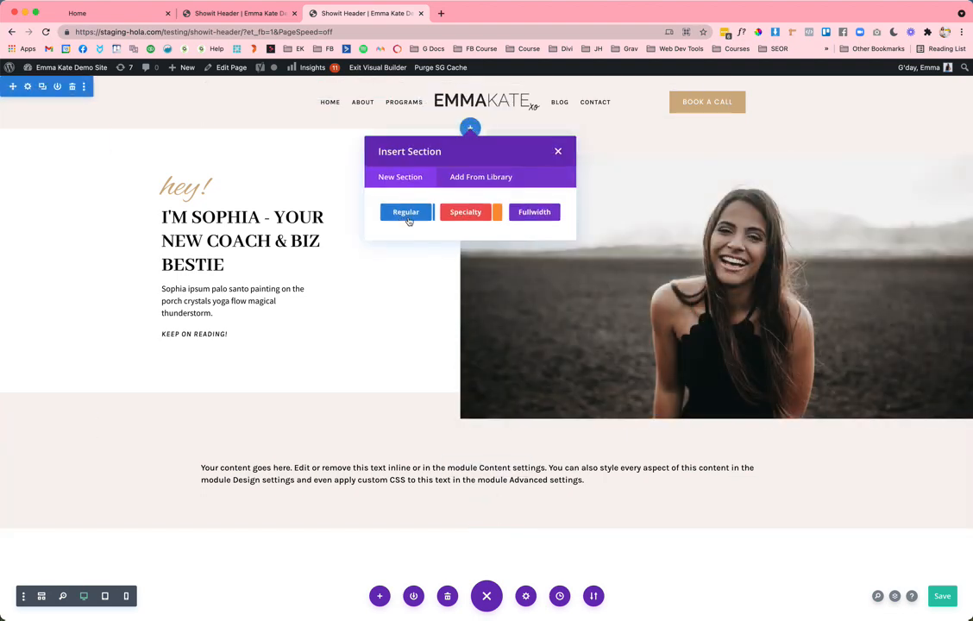
pyautogui.click(406, 216)
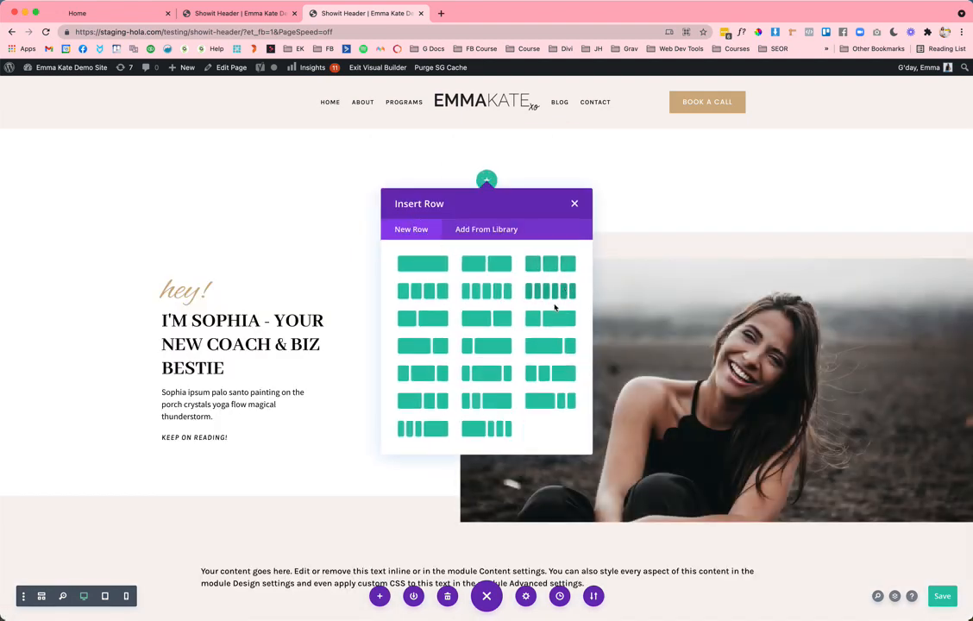
pyautogui.click(560, 348)
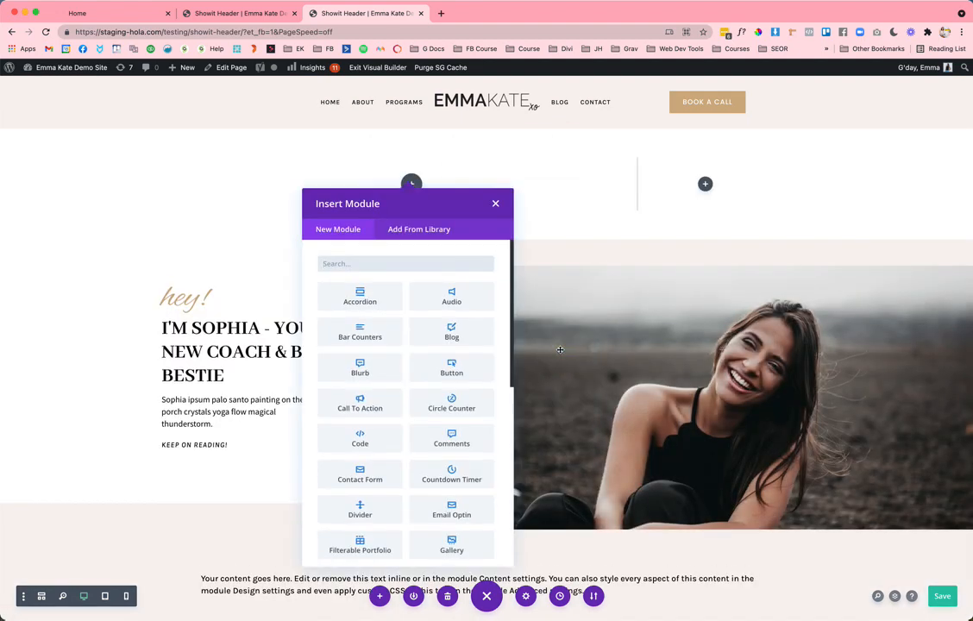
# Add a Menu module to the new row's wide column and assign Test Menu to it.
pyautogui.write('meu')
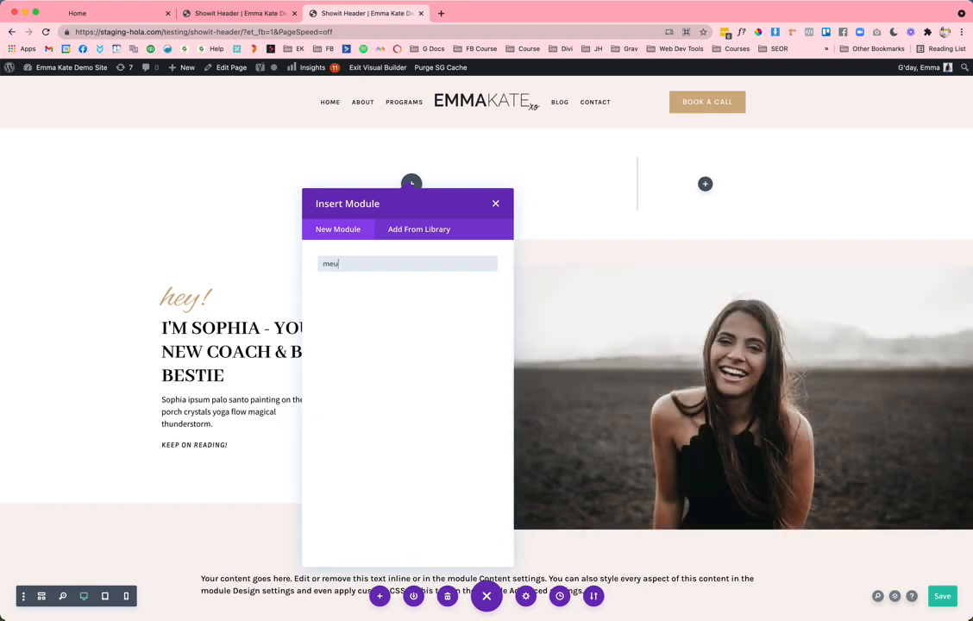
pyautogui.press('BackSpace')
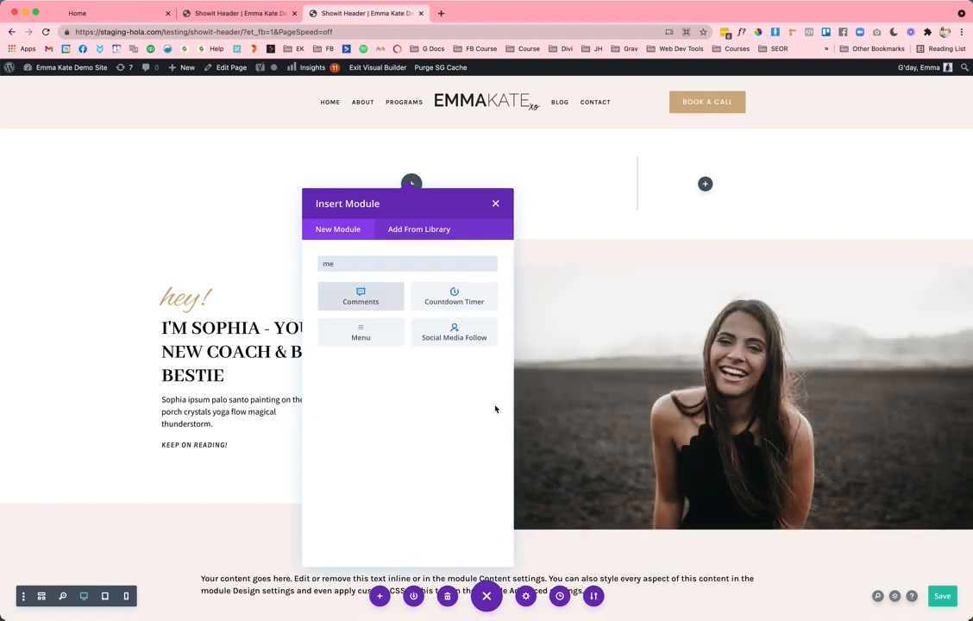
pyautogui.click(364, 326)
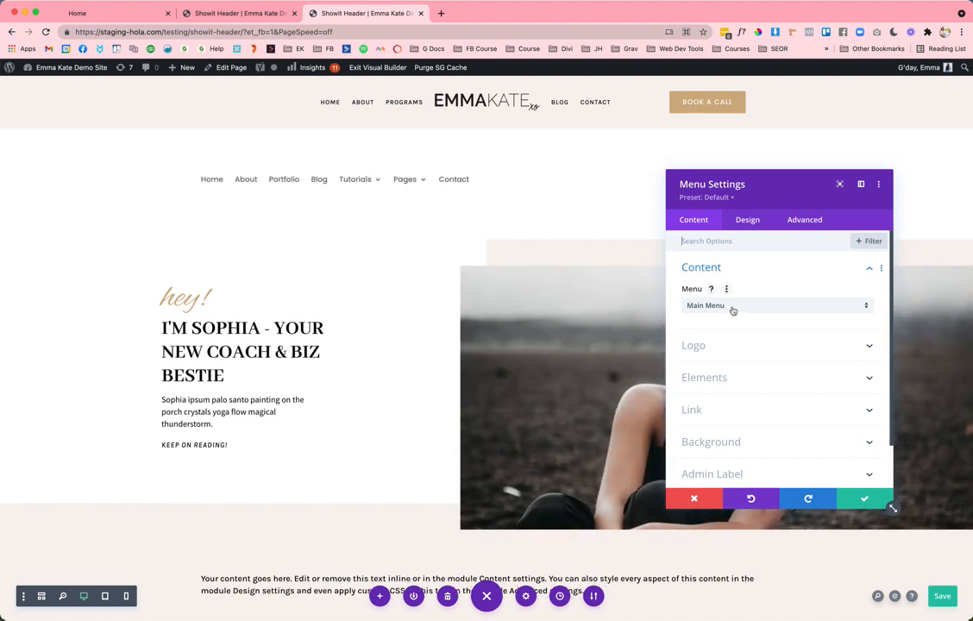
pyautogui.click(729, 310)
pyautogui.click(747, 332)
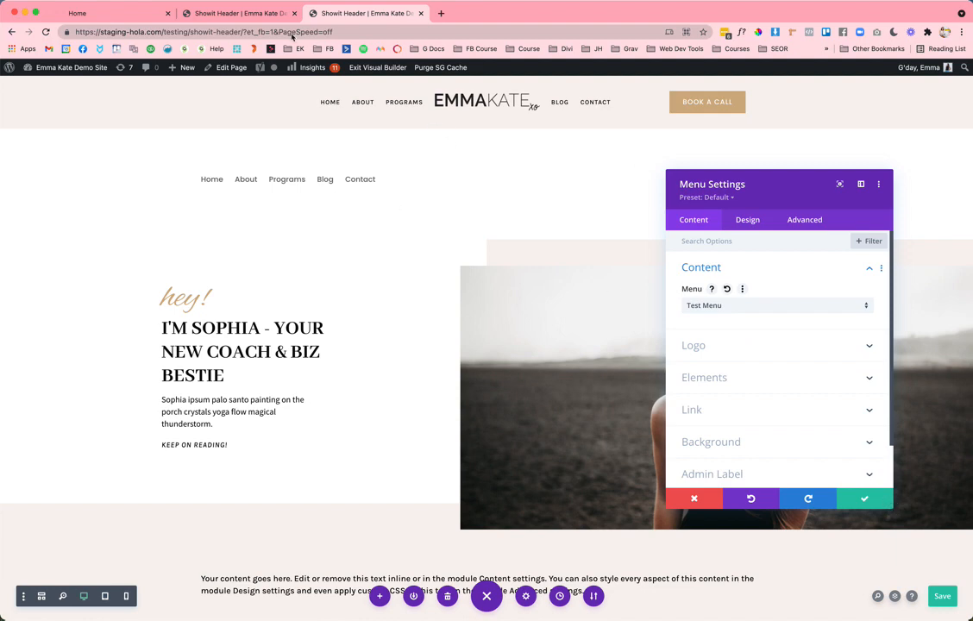
# After checking the reference site's header, set the EMMAKATE xo image from the media library as the menu logo.
pyautogui.click(138, 13)
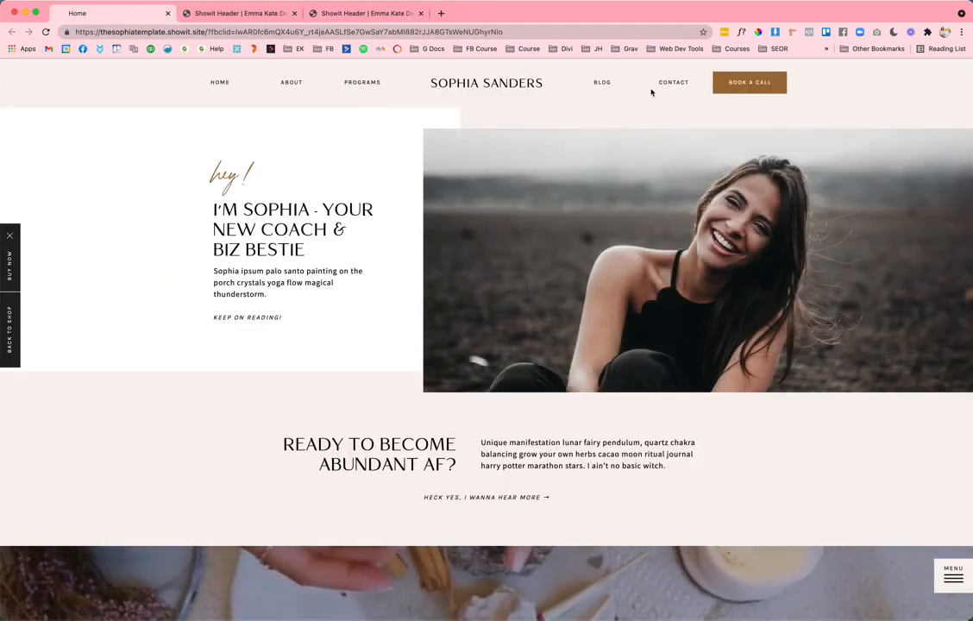
pyautogui.click(354, 14)
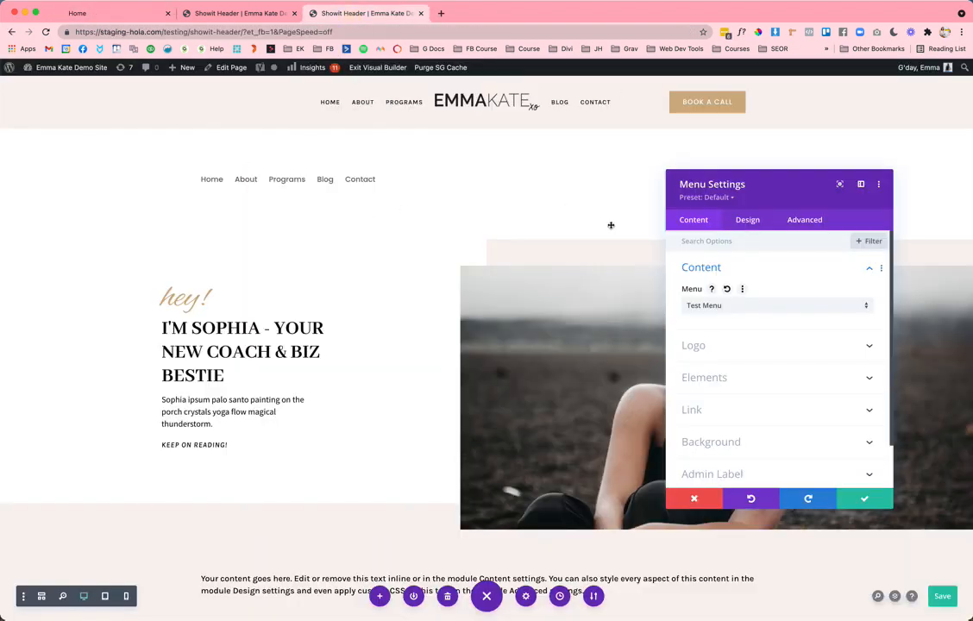
pyautogui.click(751, 346)
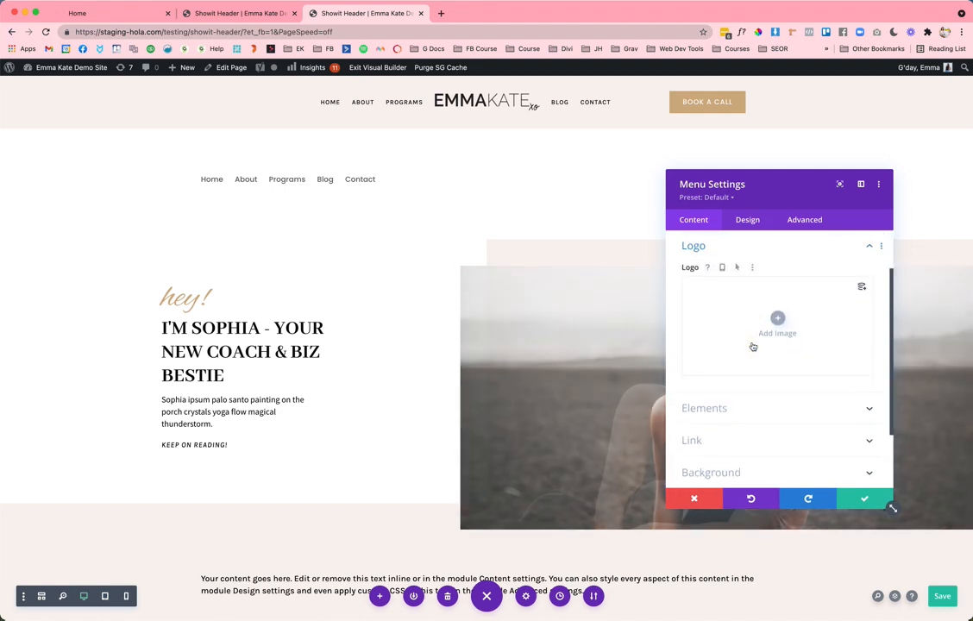
pyautogui.click(752, 343)
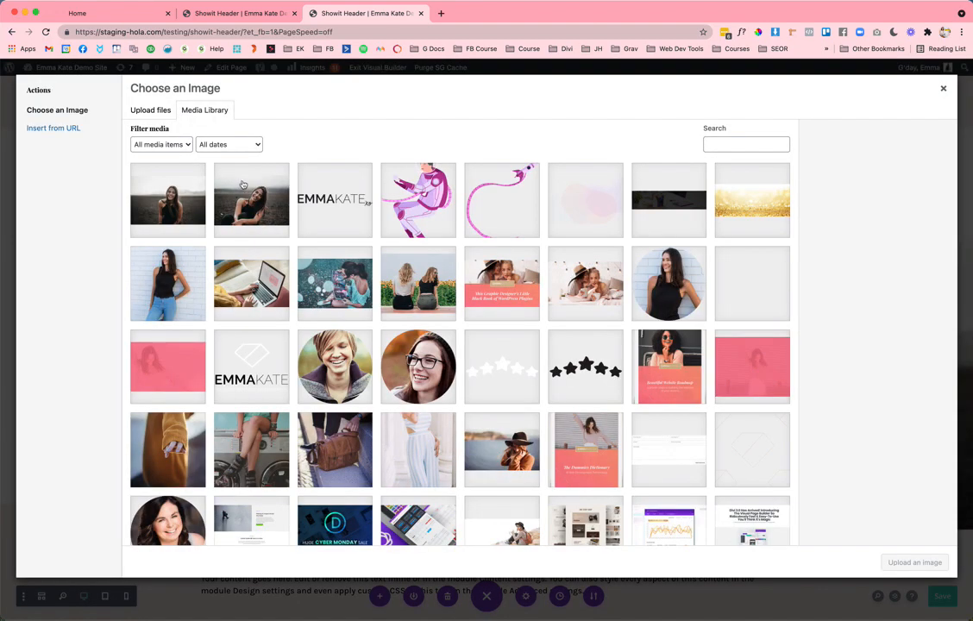
pyautogui.click(310, 187)
pyautogui.click(912, 562)
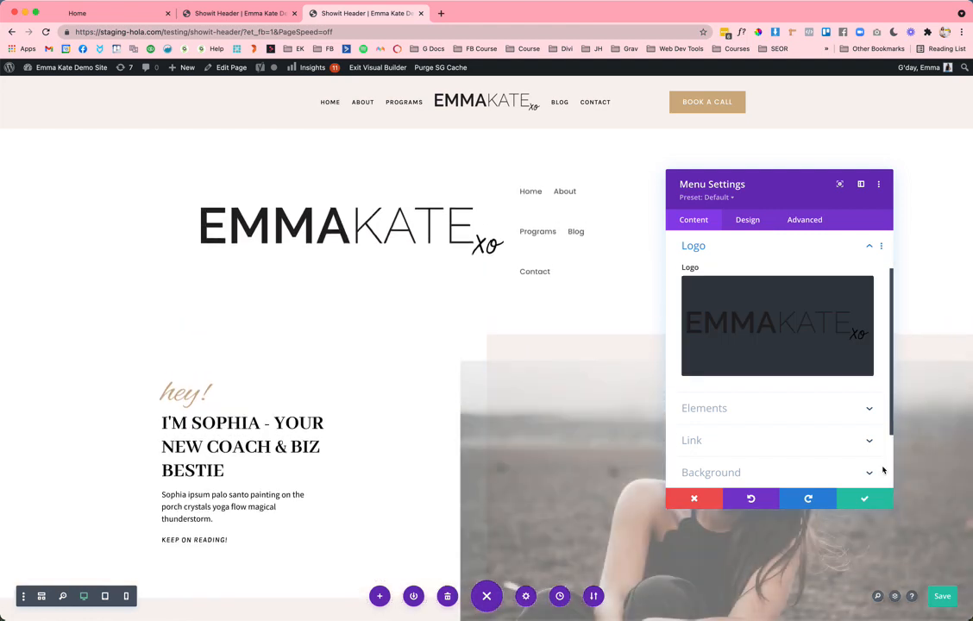
# Remove the Menu module's white background colour and save the module settings.
pyautogui.click(759, 408)
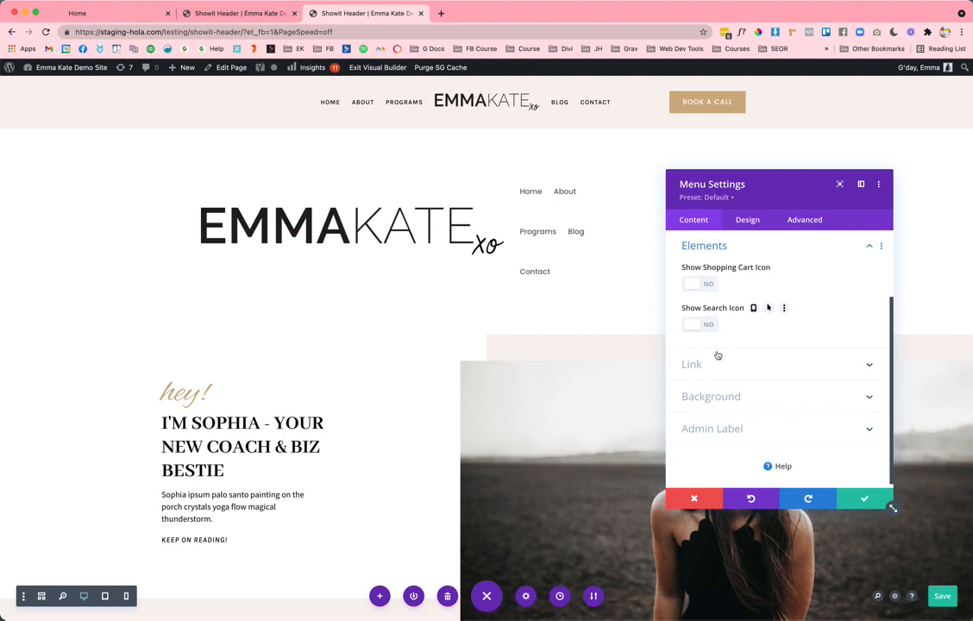
pyautogui.click(722, 395)
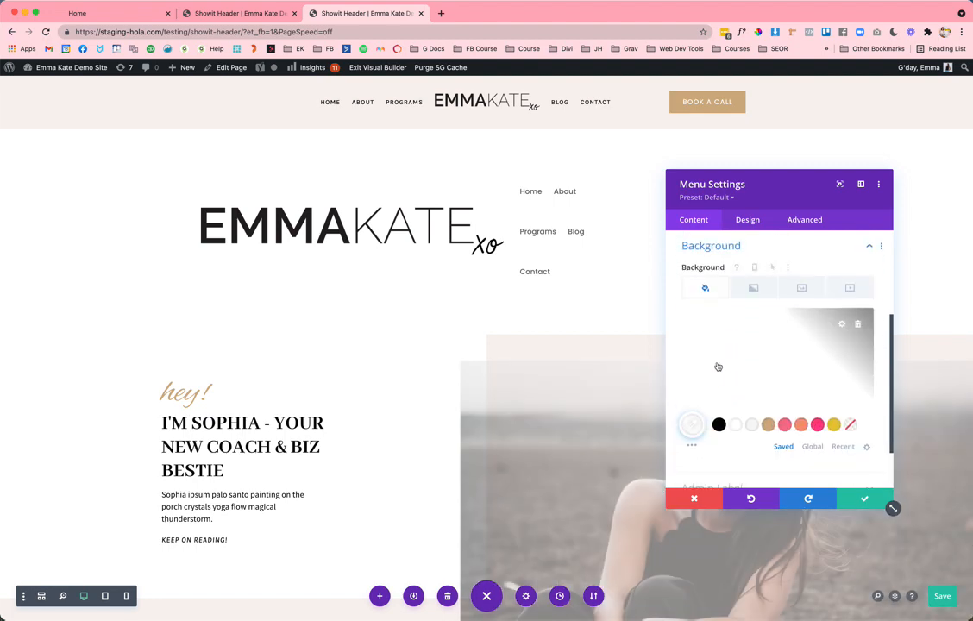
pyautogui.click(858, 326)
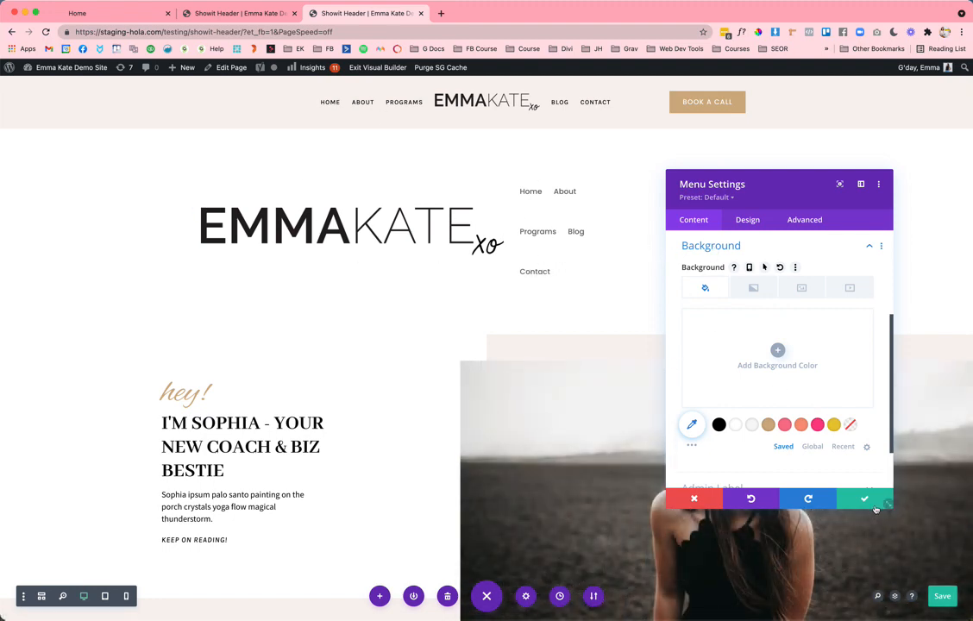
pyautogui.click(871, 501)
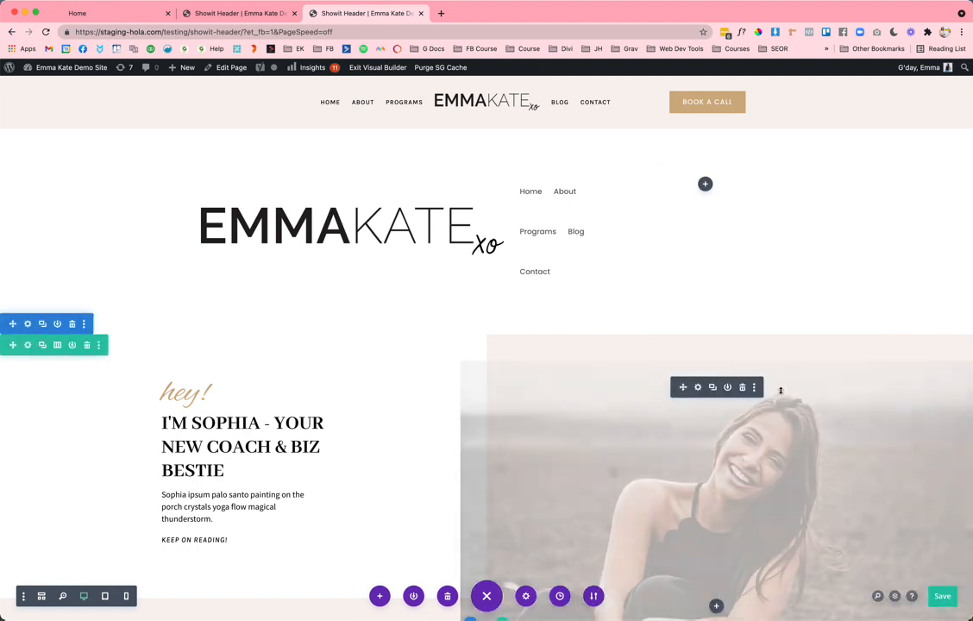
pyautogui.click(26, 139)
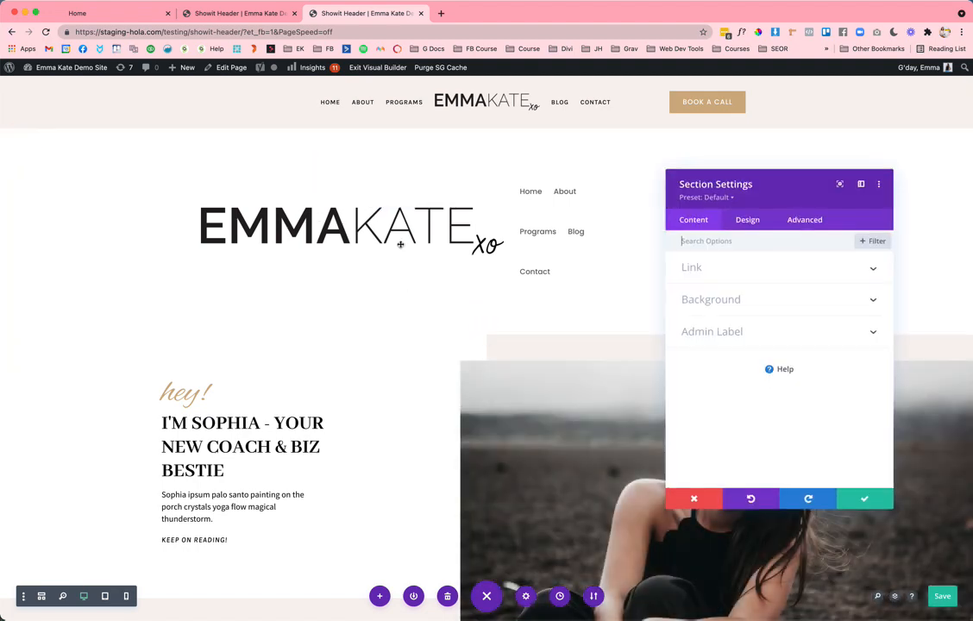
pyautogui.click(730, 301)
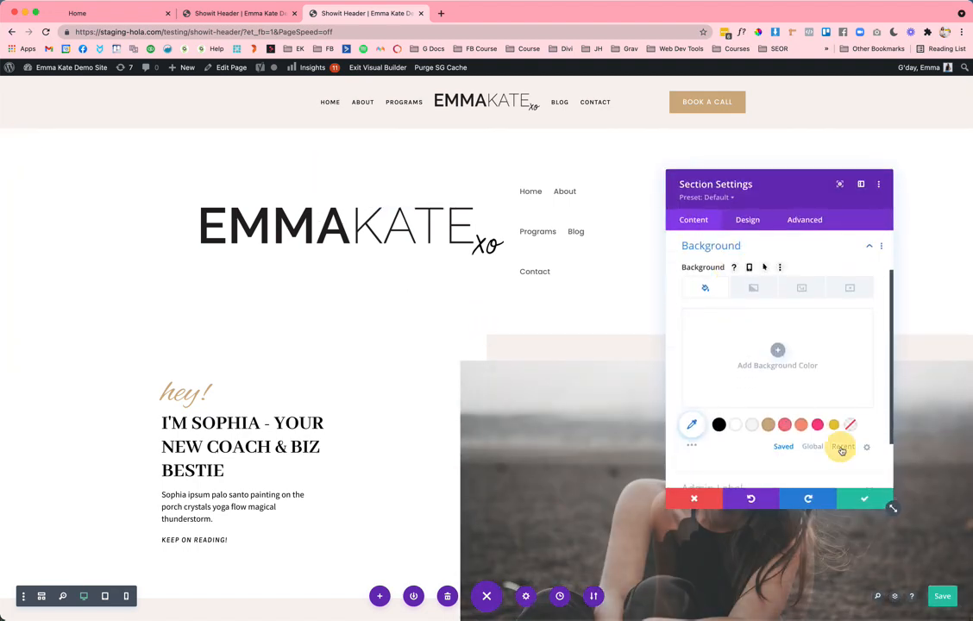
pyautogui.click(843, 447)
pyautogui.click(782, 446)
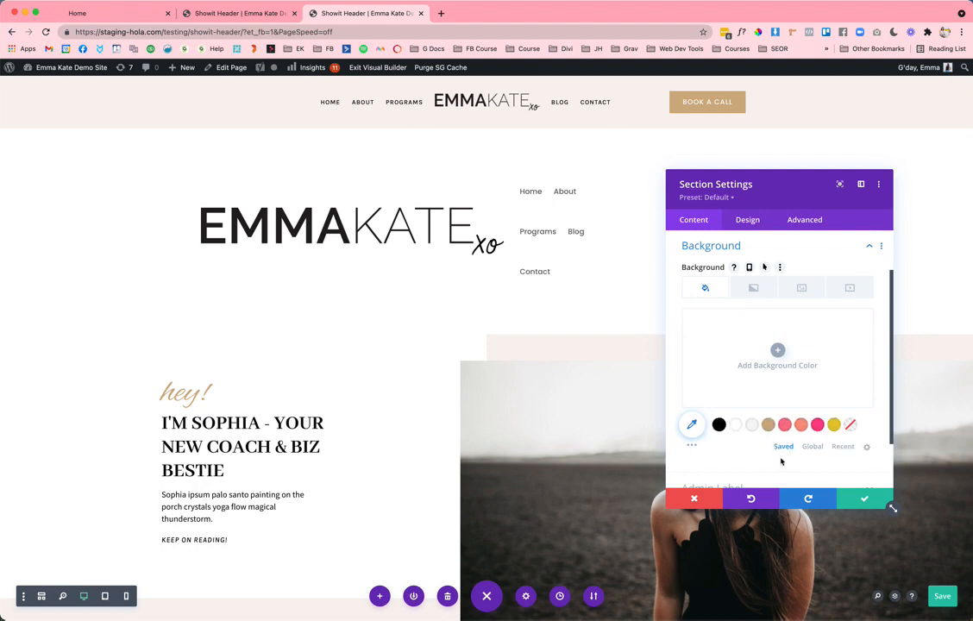
pyautogui.click(698, 507)
# Copy the background colour from the existing header section's settings.
pyautogui.click(30, 87)
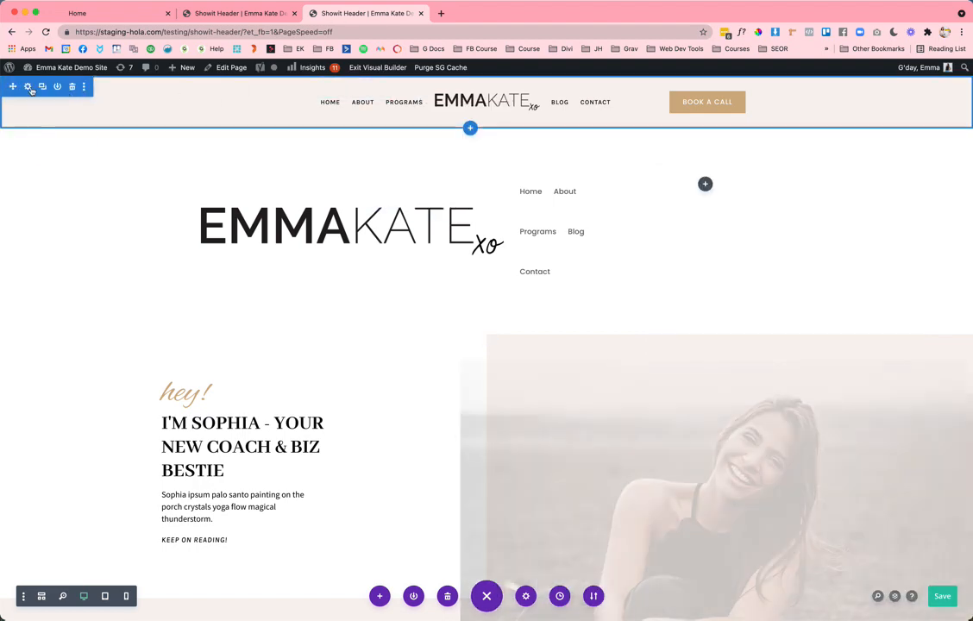
pyautogui.click(776, 298)
pyautogui.rightClick(797, 355)
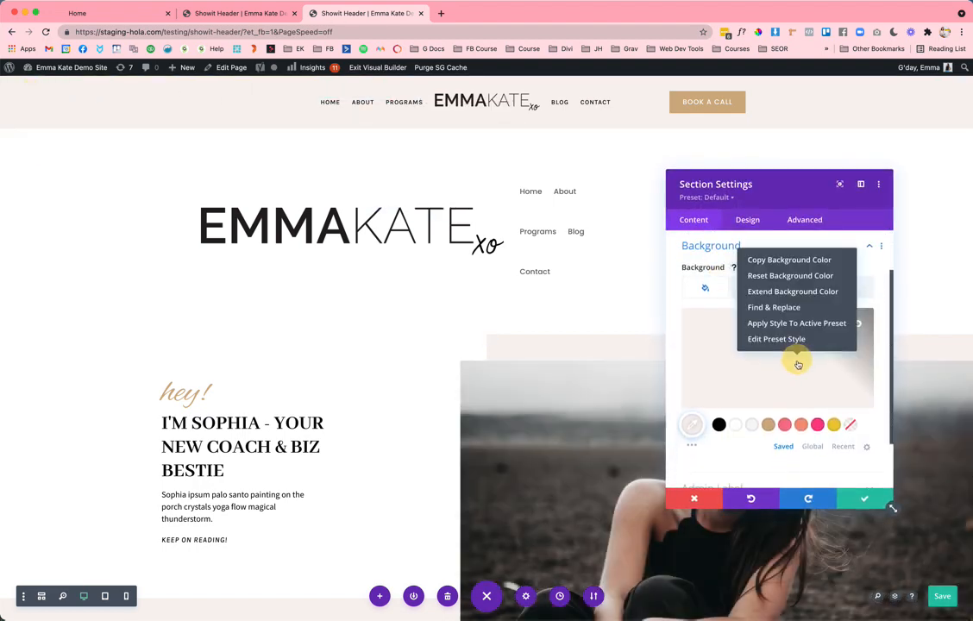
pyautogui.click(782, 275)
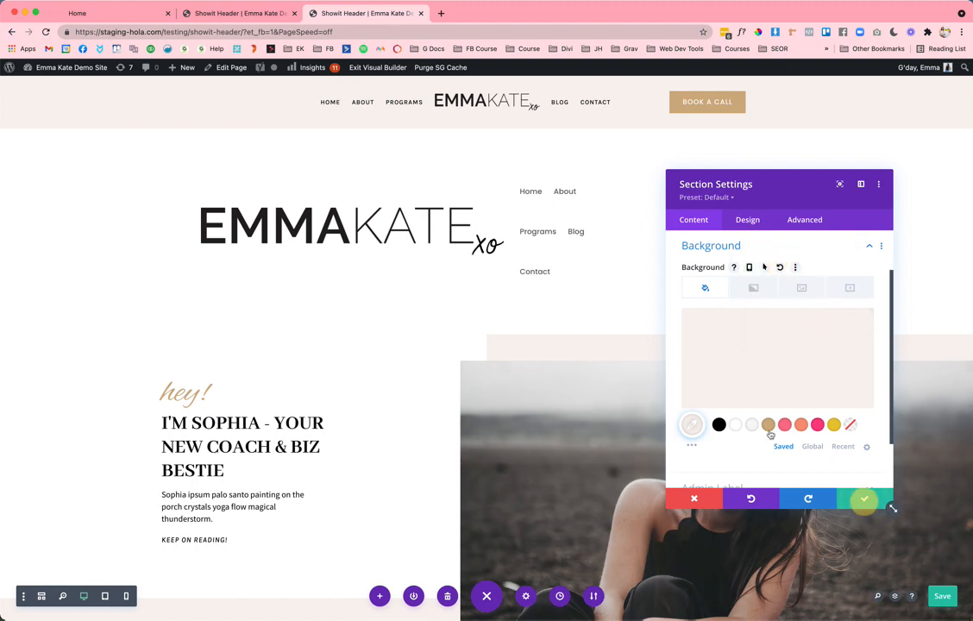
pyautogui.click(867, 499)
# Paste the copied background colour into the new menu section and save the section settings.
pyautogui.click(27, 139)
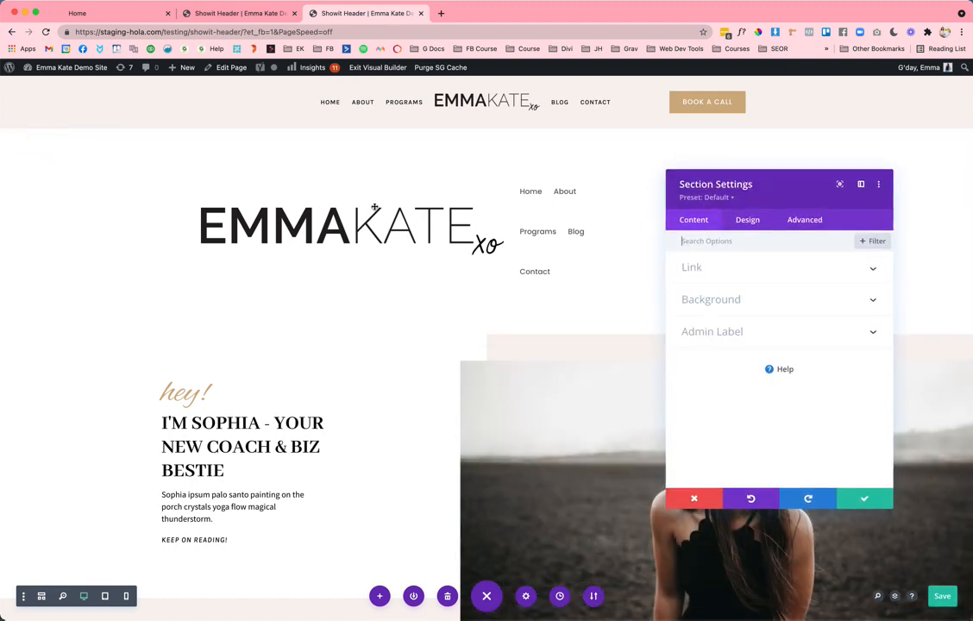
pyautogui.click(779, 301)
pyautogui.rightClick(807, 323)
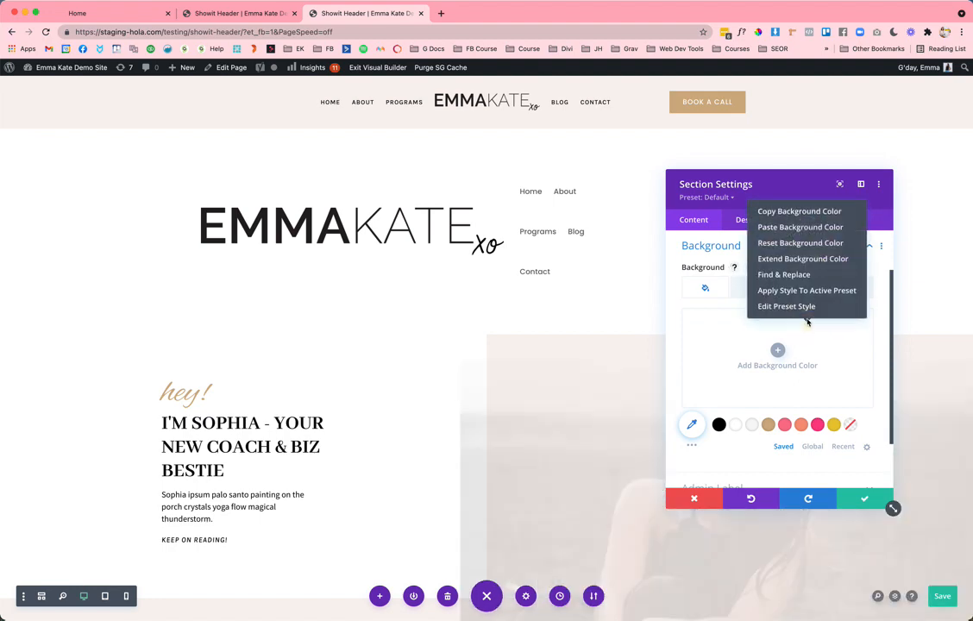
pyautogui.click(800, 227)
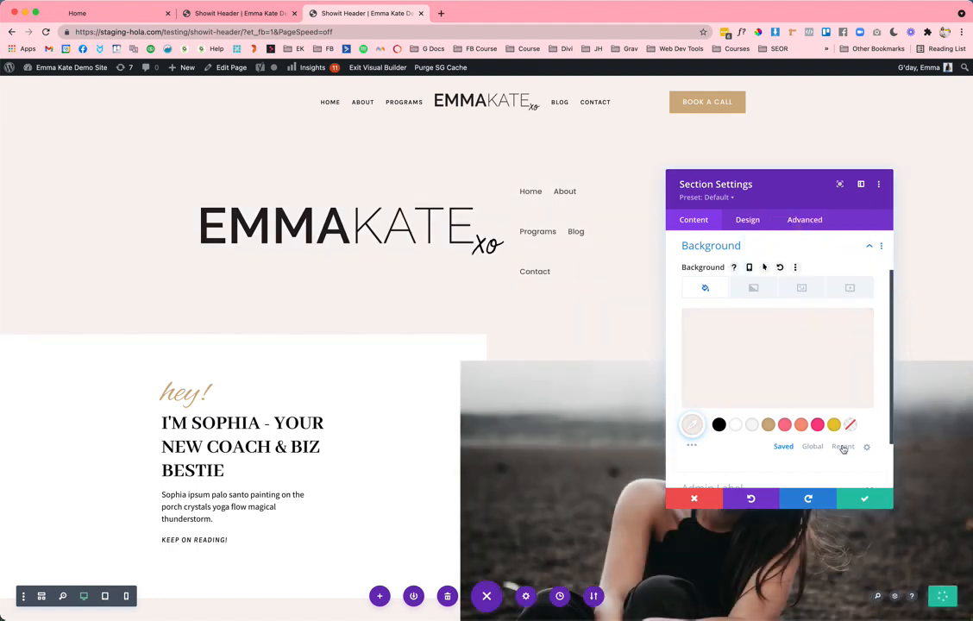
pyautogui.click(831, 448)
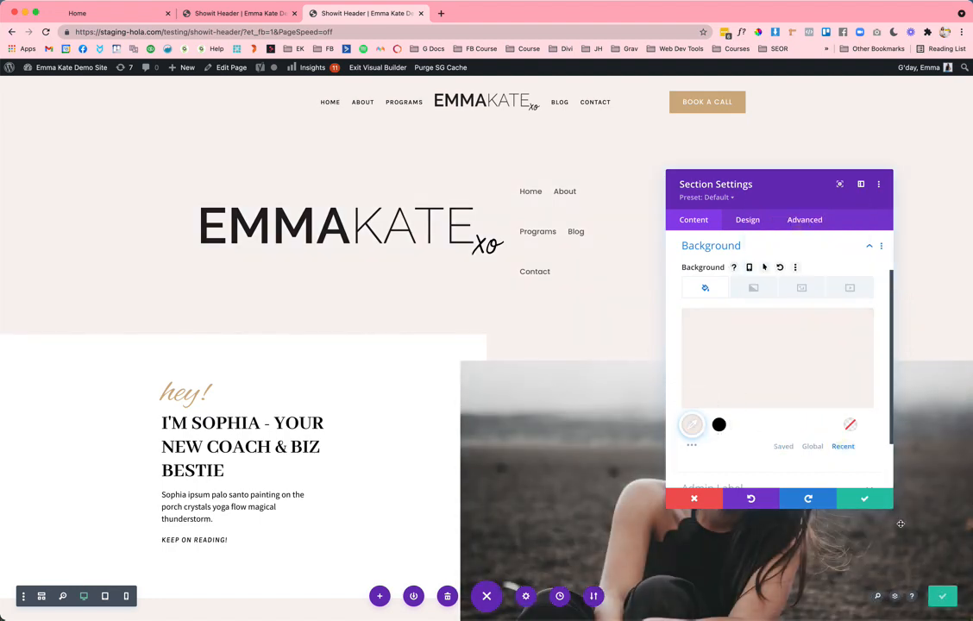
pyautogui.click(869, 501)
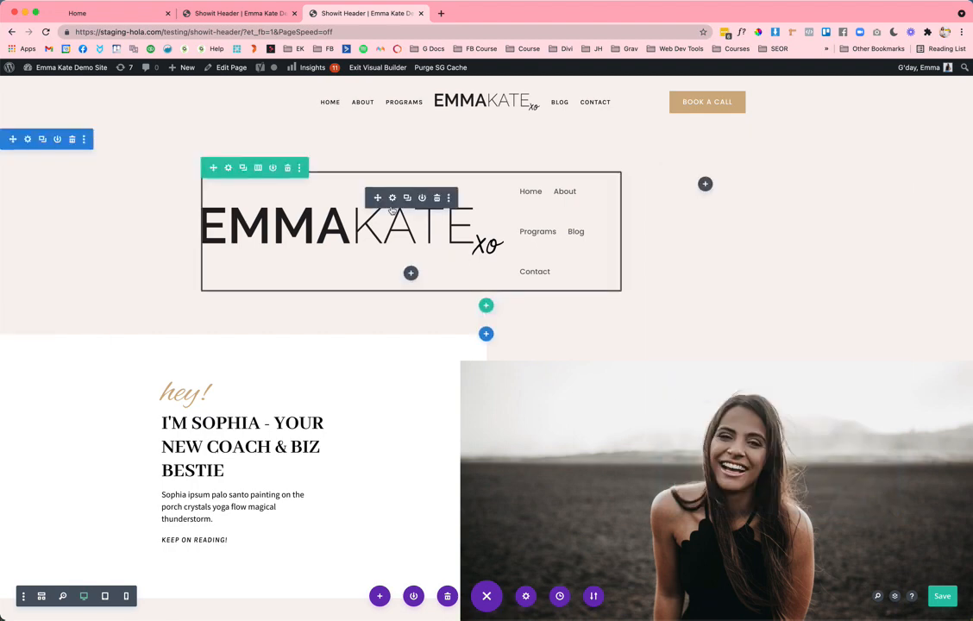
# Set the new Menu module's layout style to Inline Centered Logo.
pyautogui.click(389, 197)
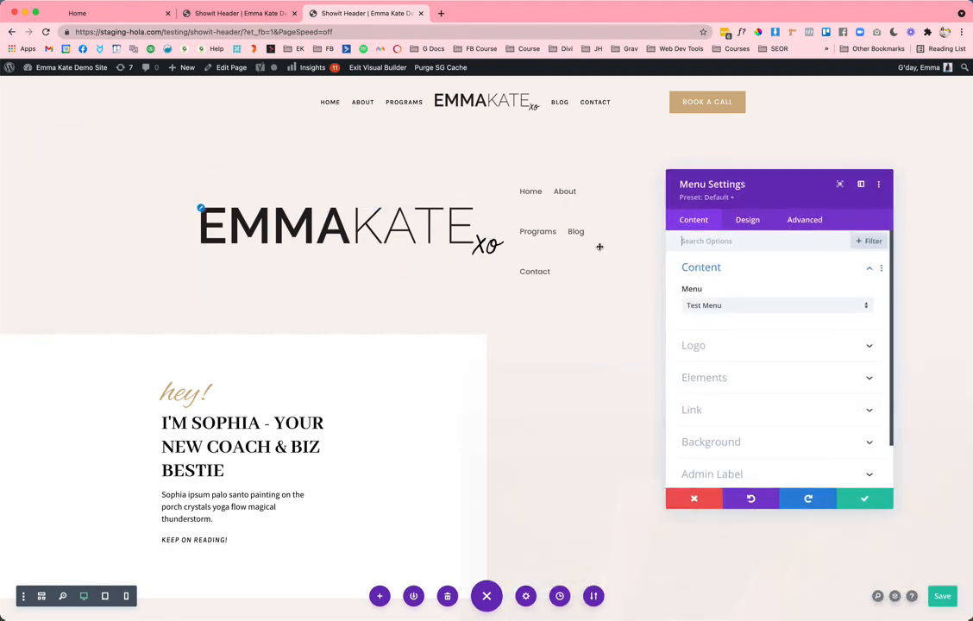
pyautogui.click(746, 222)
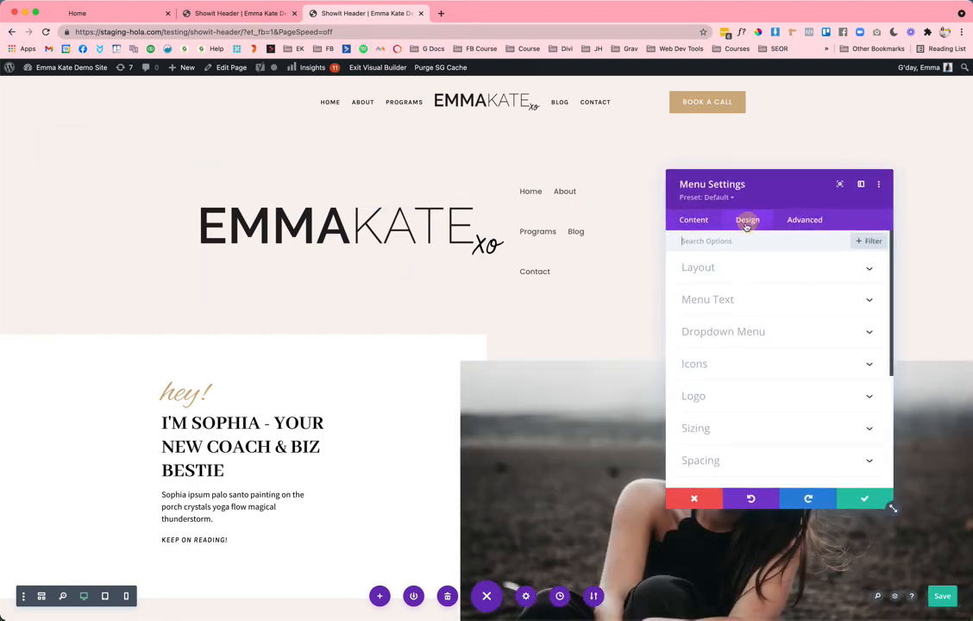
pyautogui.click(706, 268)
pyautogui.click(706, 307)
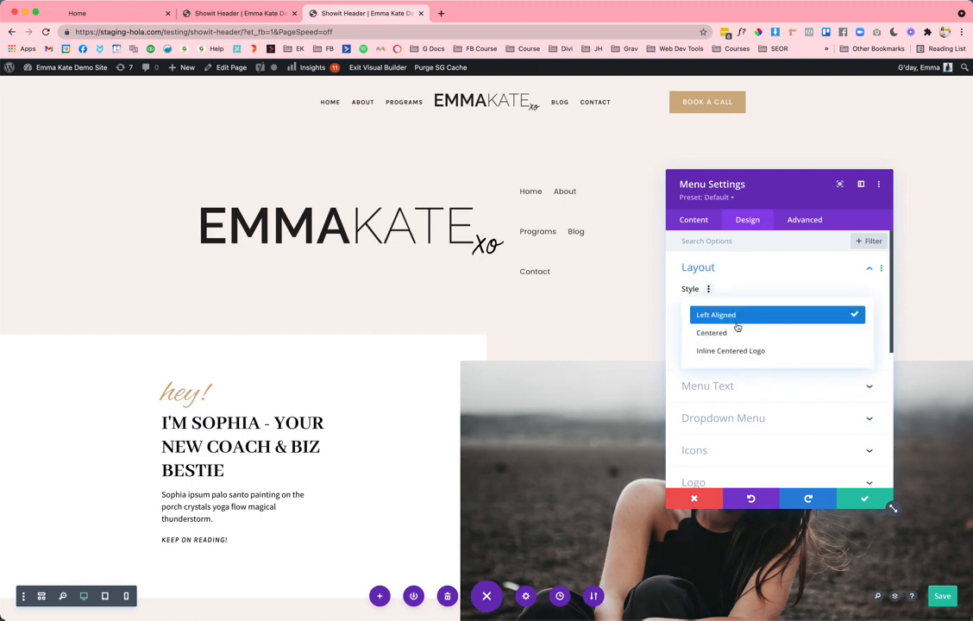
pyautogui.click(734, 352)
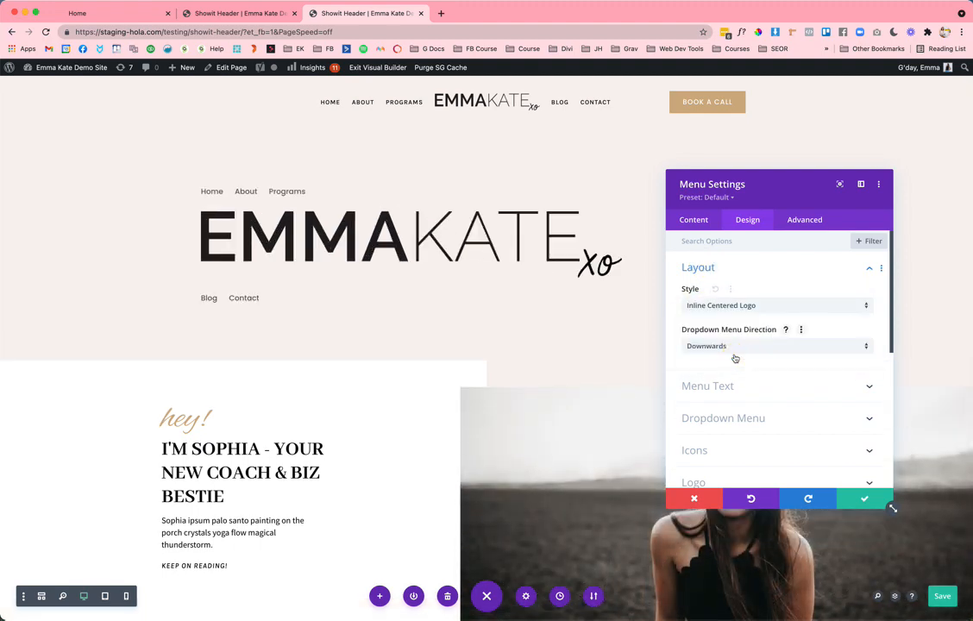
# Make the menu's active link colour black and set the menu font to Karla.
pyautogui.click(713, 384)
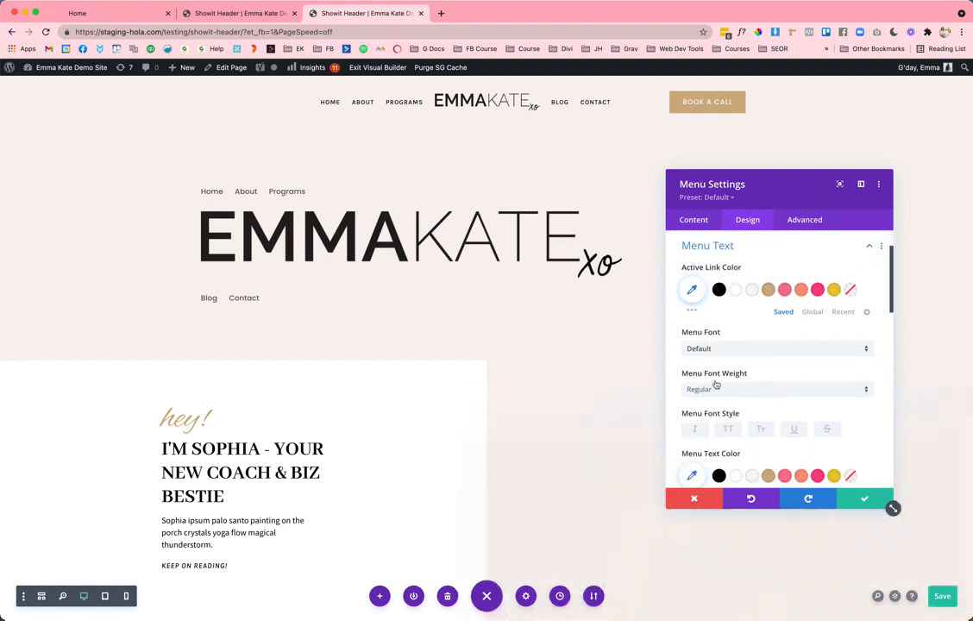
pyautogui.click(706, 349)
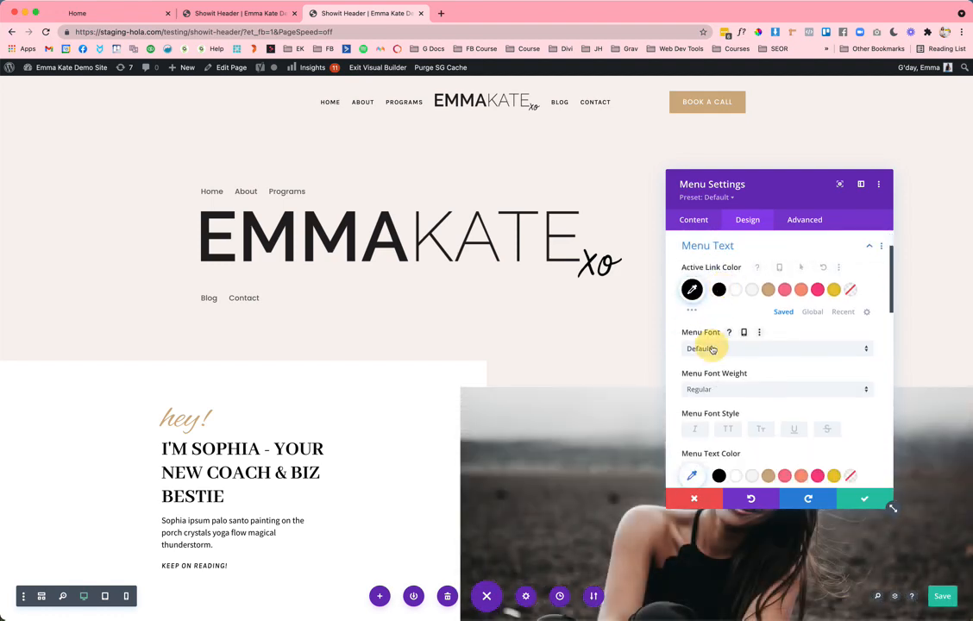
pyautogui.write('karl')
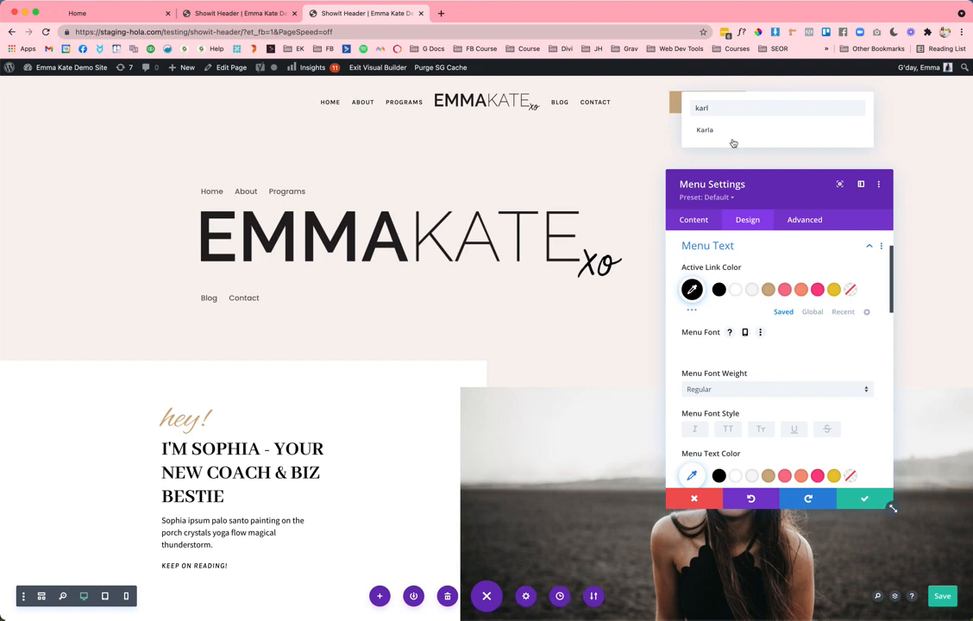
pyautogui.click(735, 152)
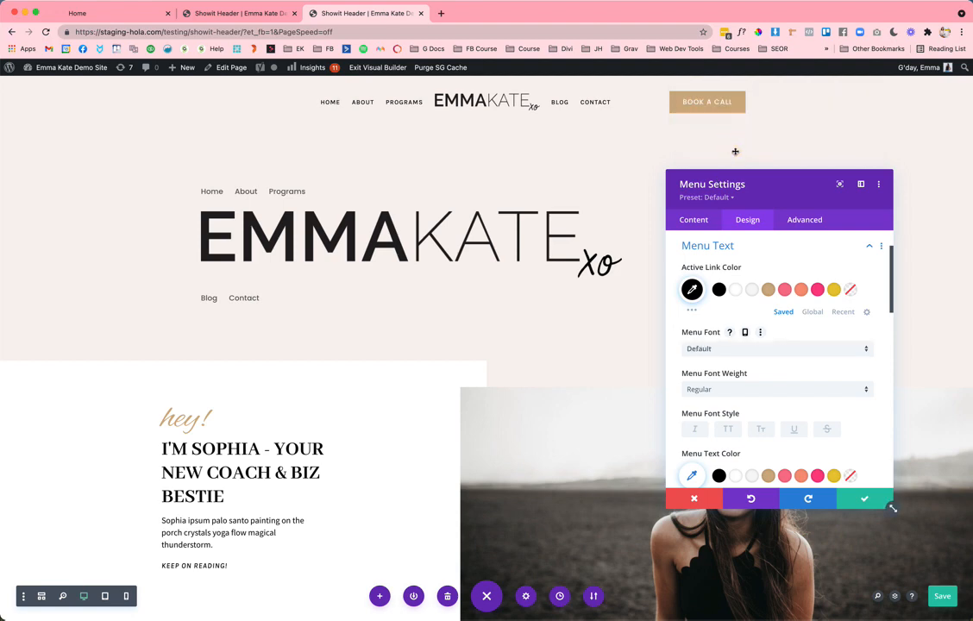
pyautogui.click(708, 350)
pyautogui.write('karla')
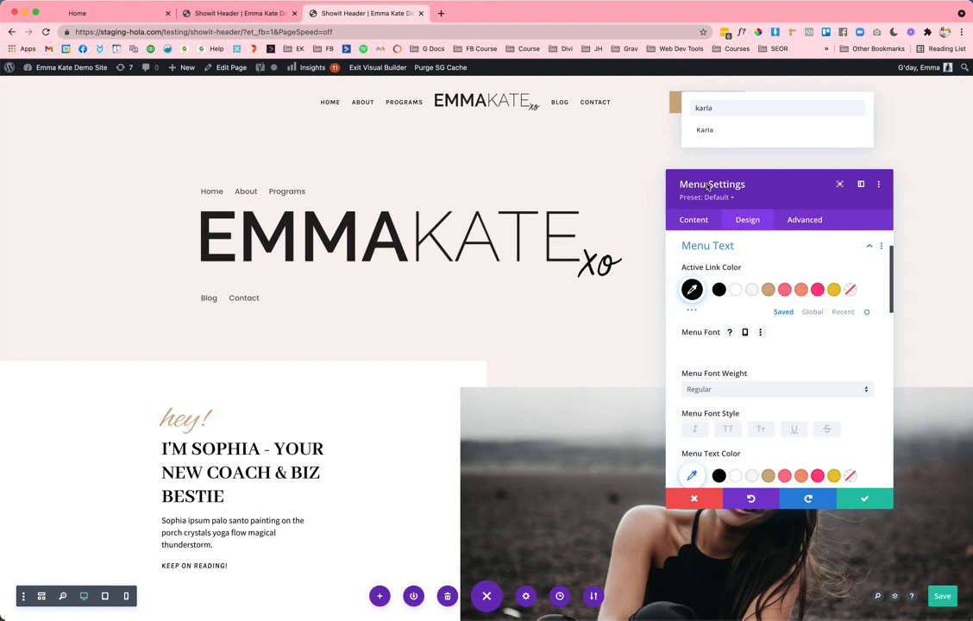
pyautogui.click(759, 132)
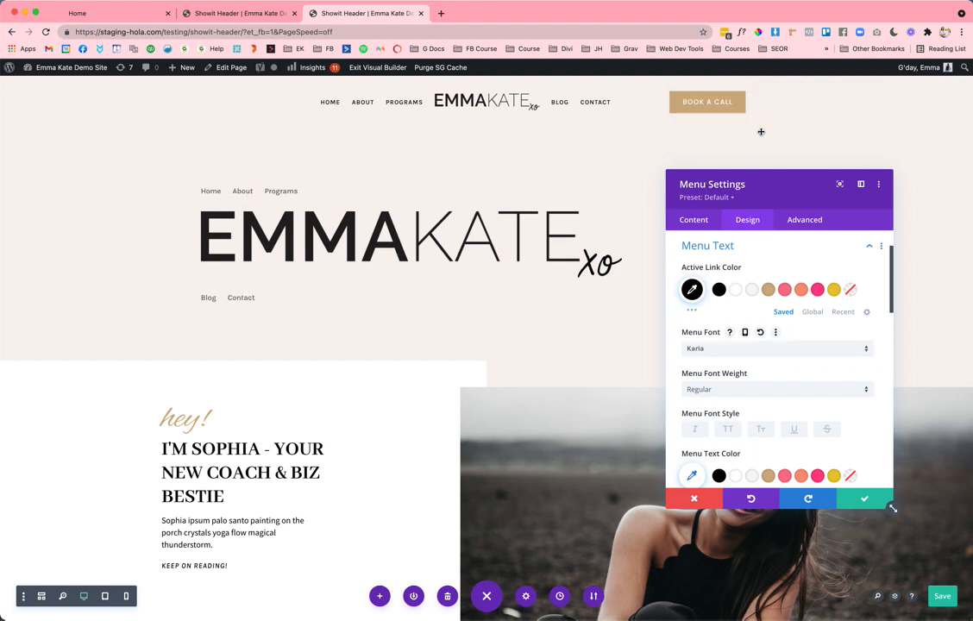
# Style the menu text as uppercase black with 1px letter spacing and a slightly smaller text size.
pyautogui.scroll(-2, 762, 339)
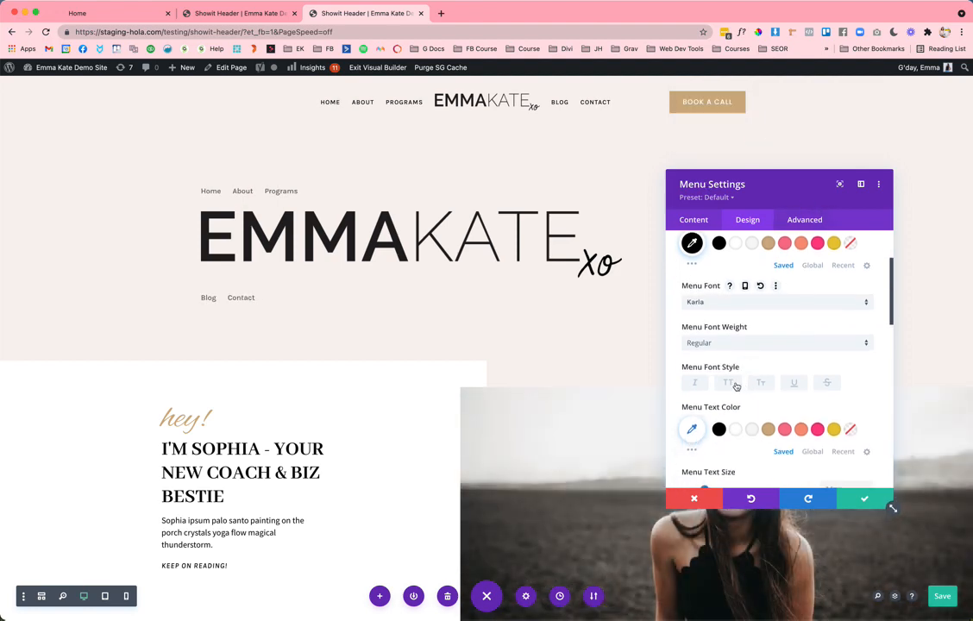
pyautogui.click(729, 383)
pyautogui.scroll(-1, 731, 383)
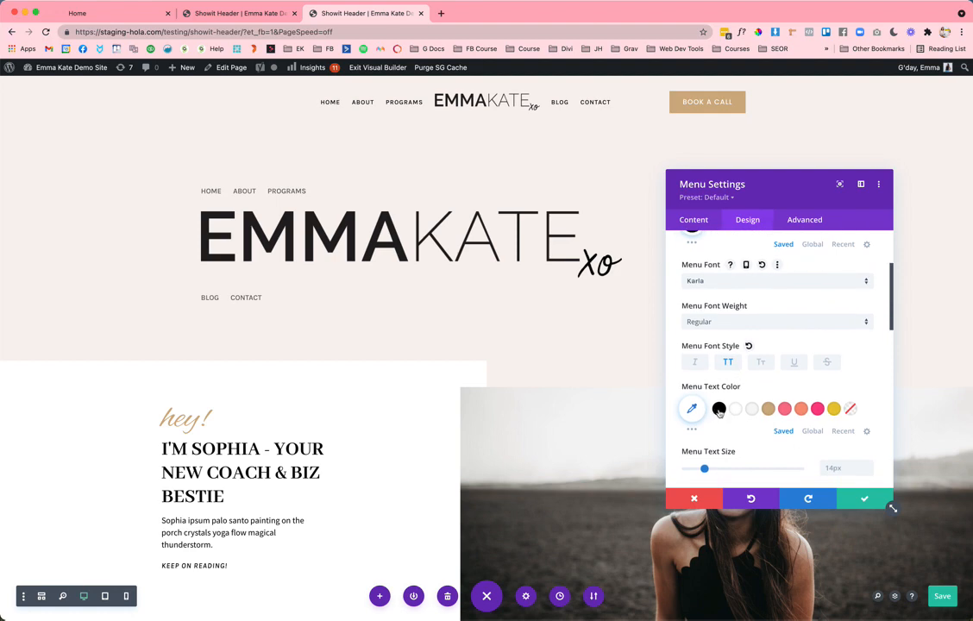
pyautogui.click(718, 407)
pyautogui.scroll(-4, 728, 406)
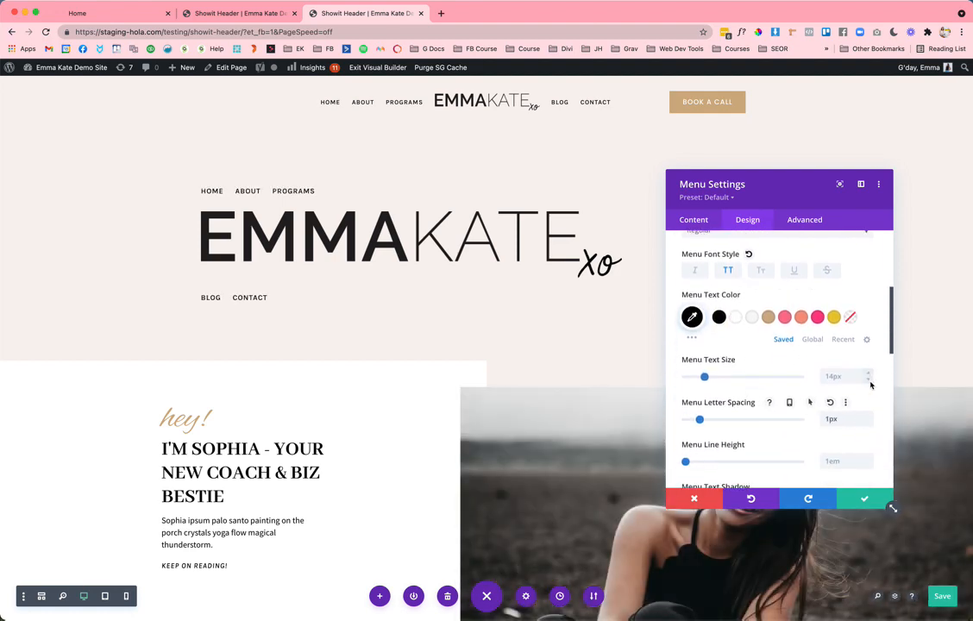
pyautogui.doubleClick(868, 380)
pyautogui.scroll(-6, 876, 396)
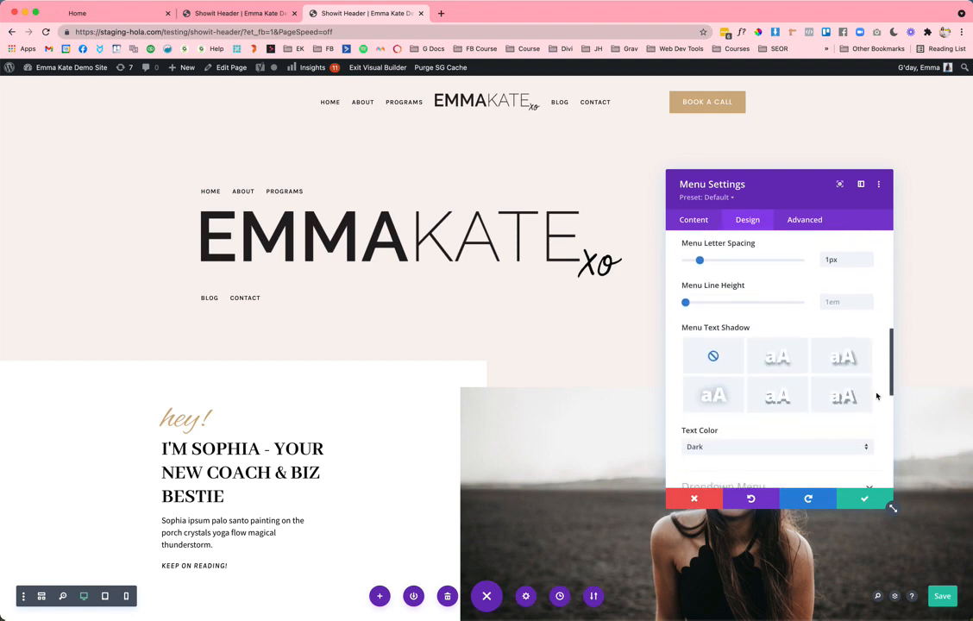
pyautogui.scroll(-5, 876, 396)
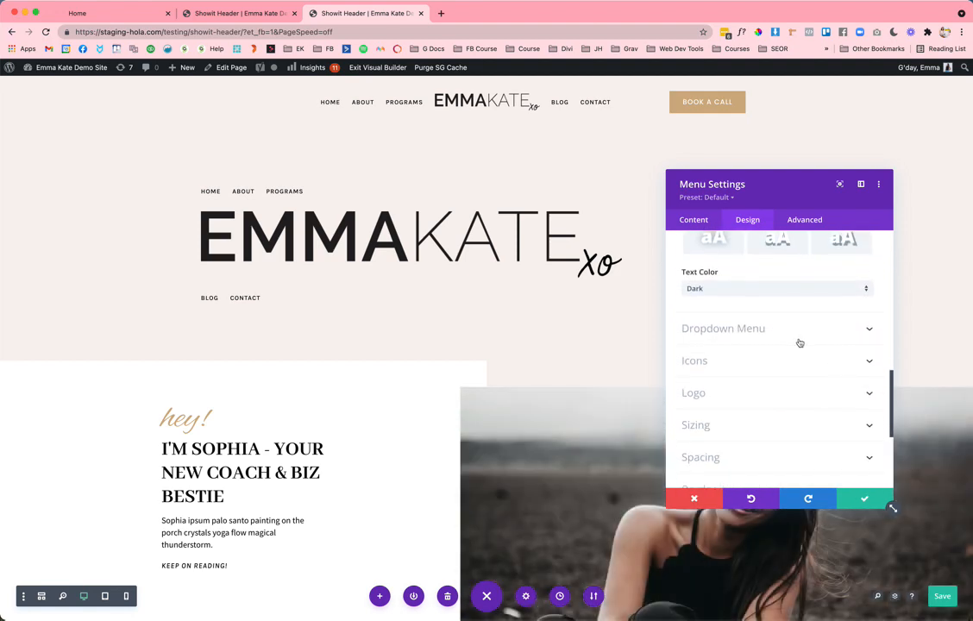
pyautogui.click(720, 394)
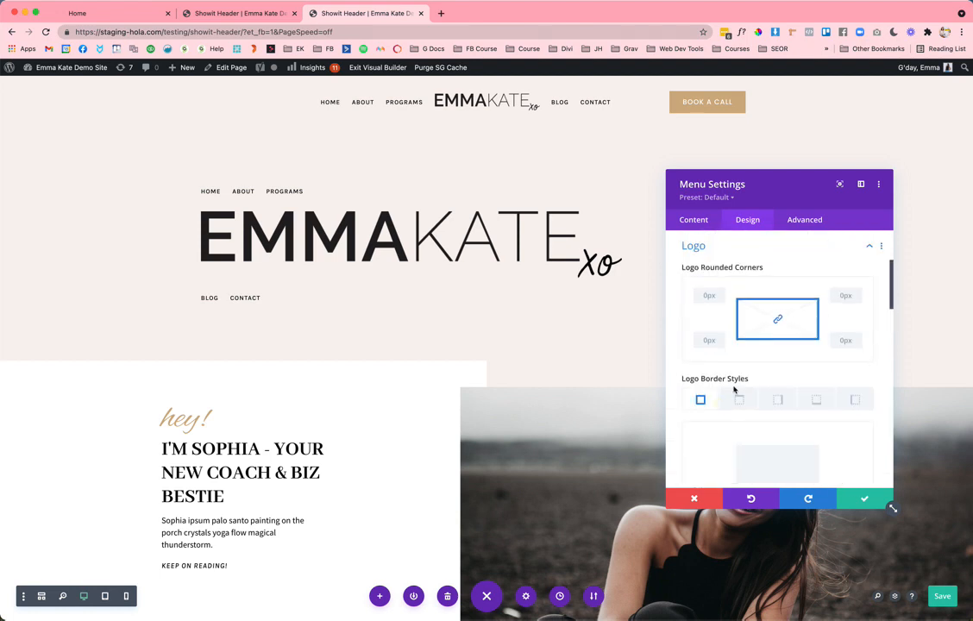
pyautogui.scroll(-2, 750, 366)
pyautogui.scroll(4, 707, 335)
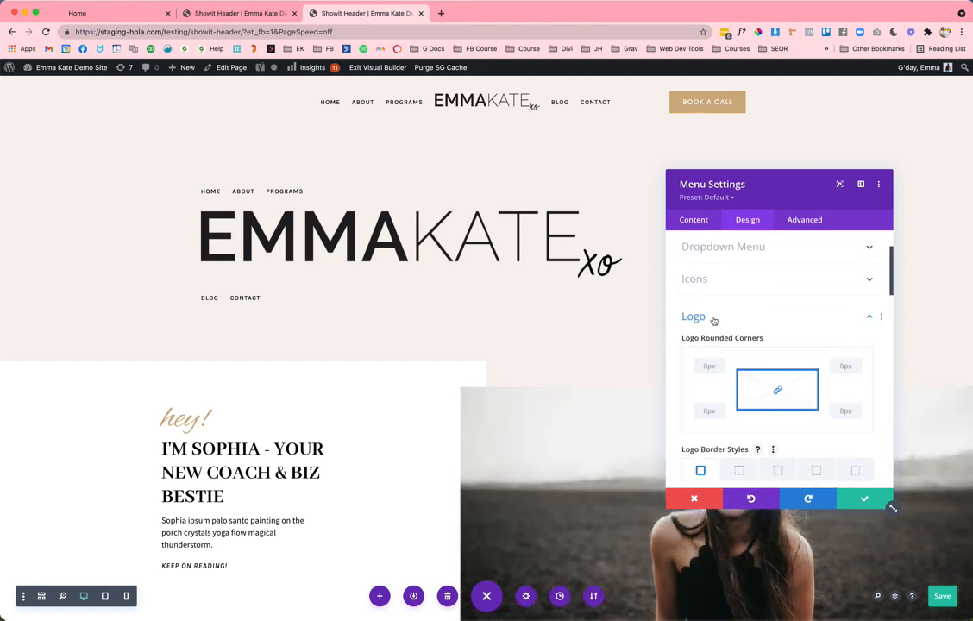
pyautogui.scroll(-10, 713, 321)
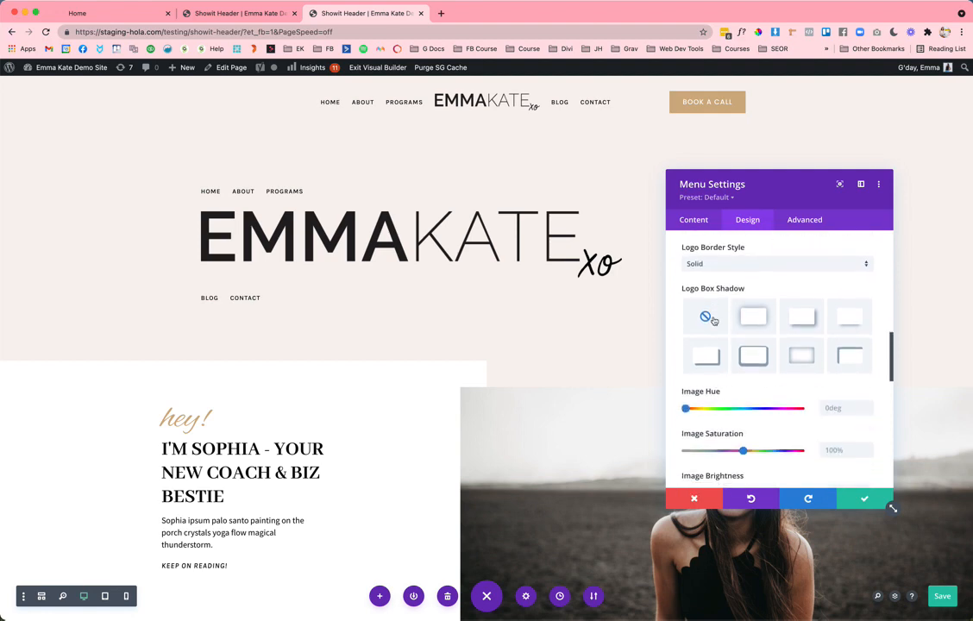
pyautogui.scroll(10, 714, 321)
pyautogui.click(694, 402)
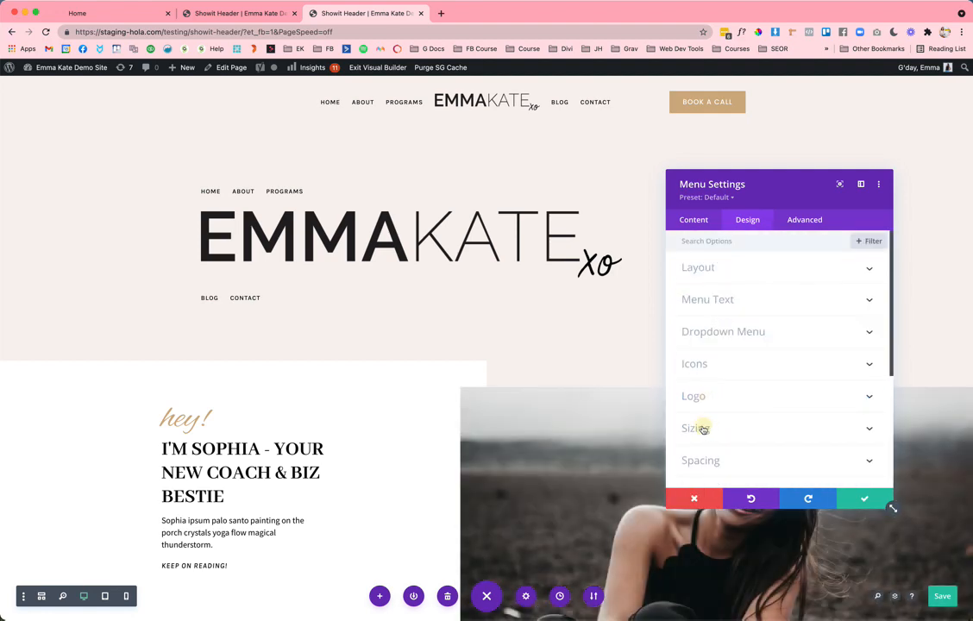
# Set the menu logo's max width to 220px.
pyautogui.click(700, 428)
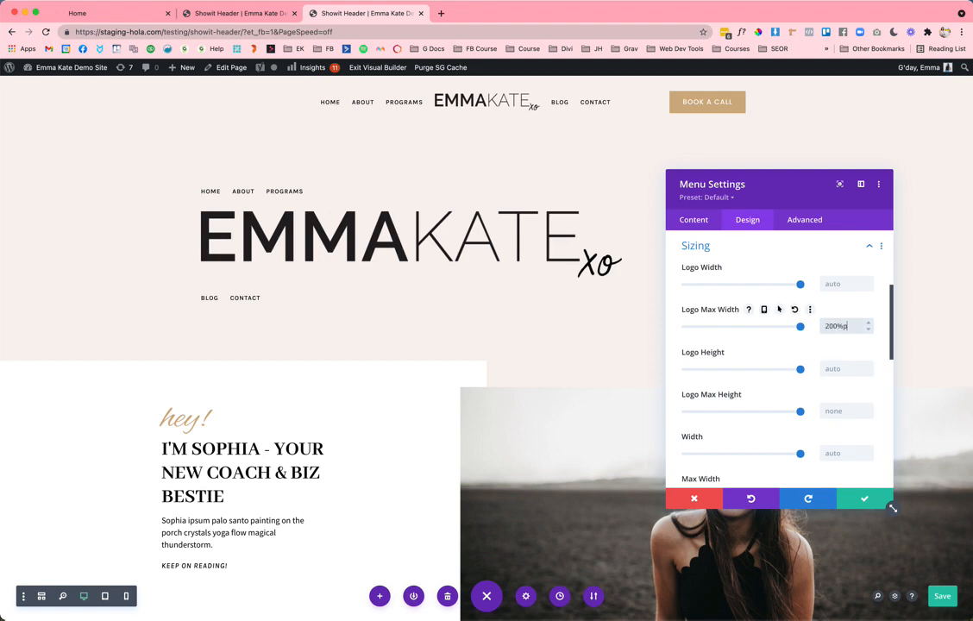
pyautogui.press('BackSpace')
pyautogui.press('BackSpace')
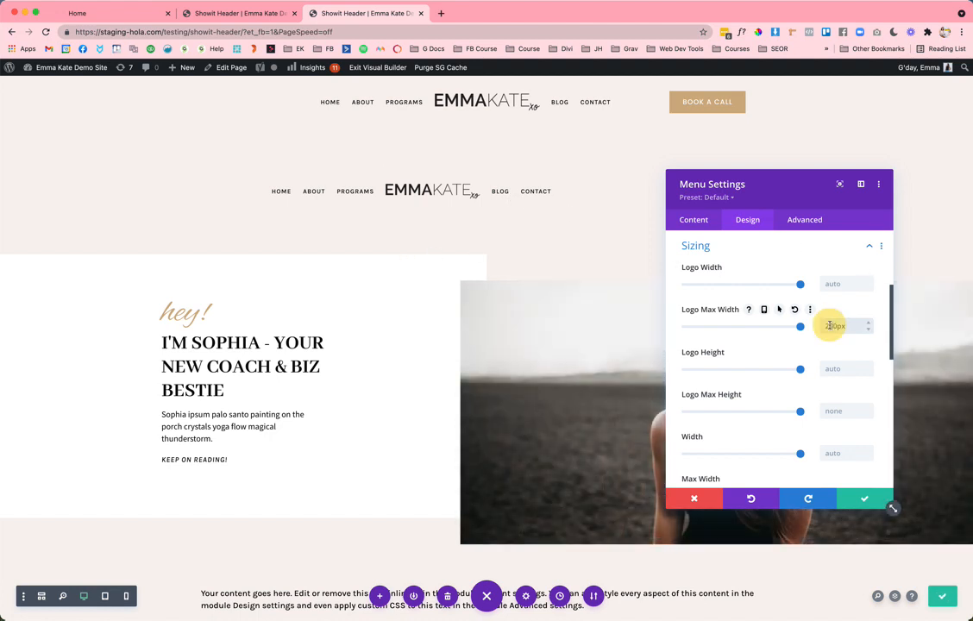
pyautogui.write('2')
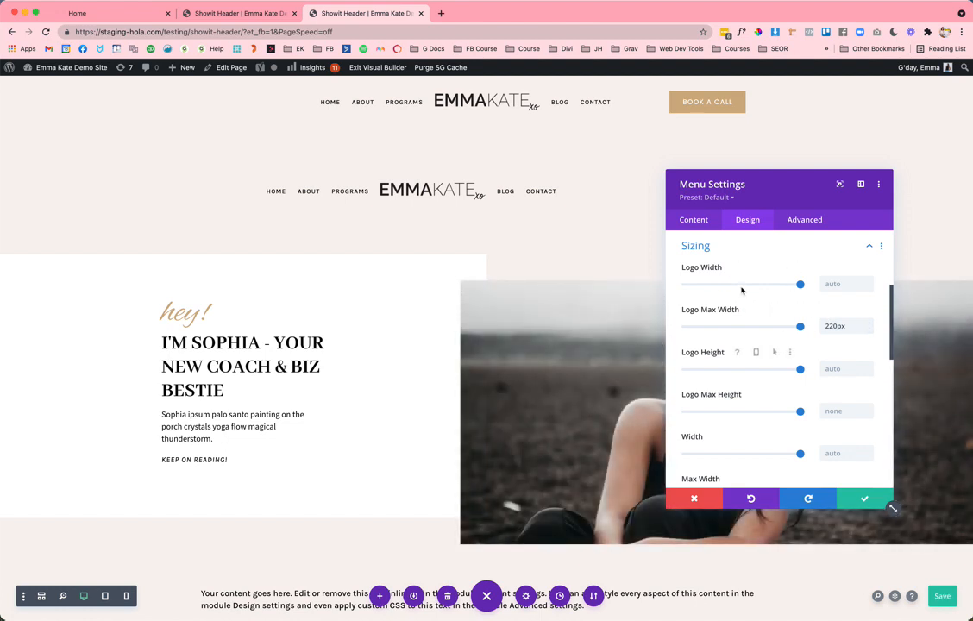
# Set the Menu module's width and max width to 1000px with centred alignment, and save the module settings.
pyautogui.scroll(-5, 741, 290)
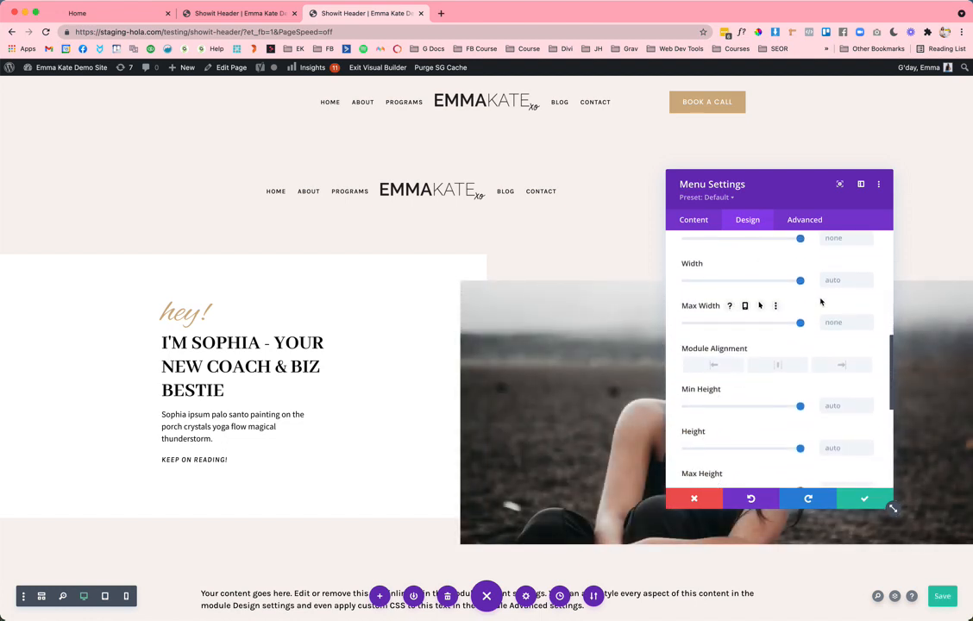
pyautogui.click(839, 321)
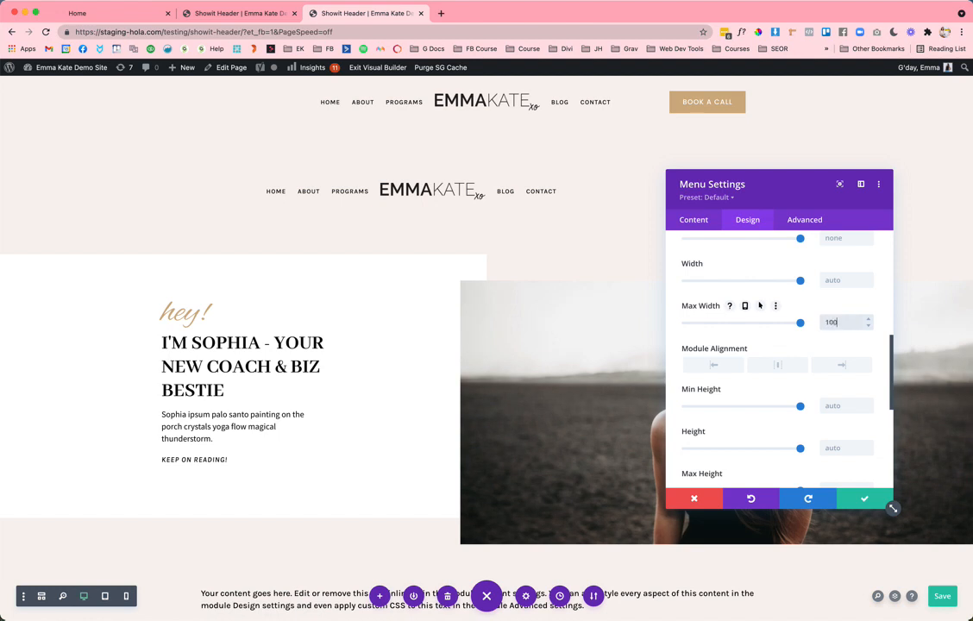
pyautogui.click(774, 369)
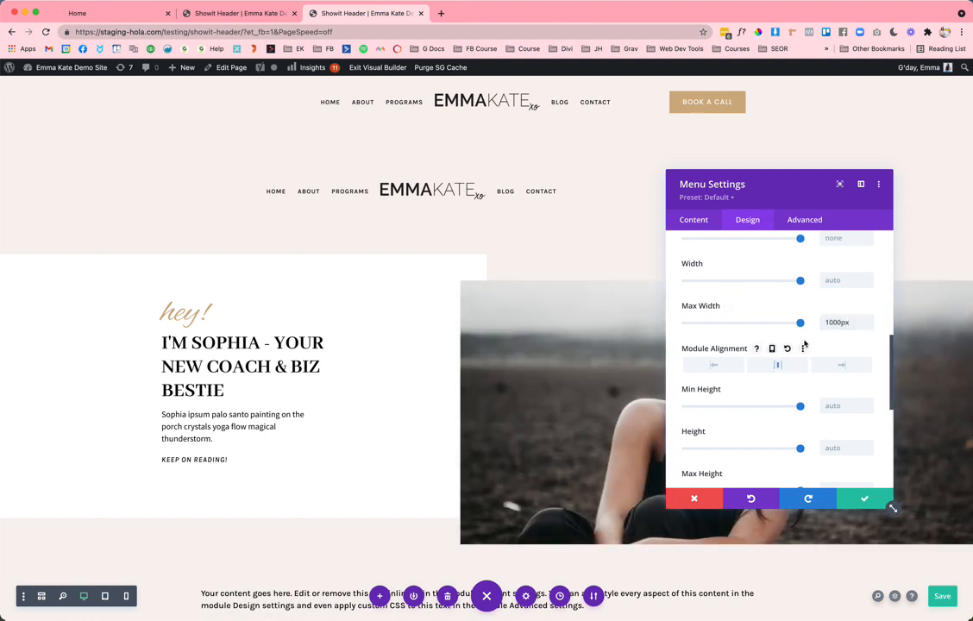
pyautogui.doubleClick(836, 323)
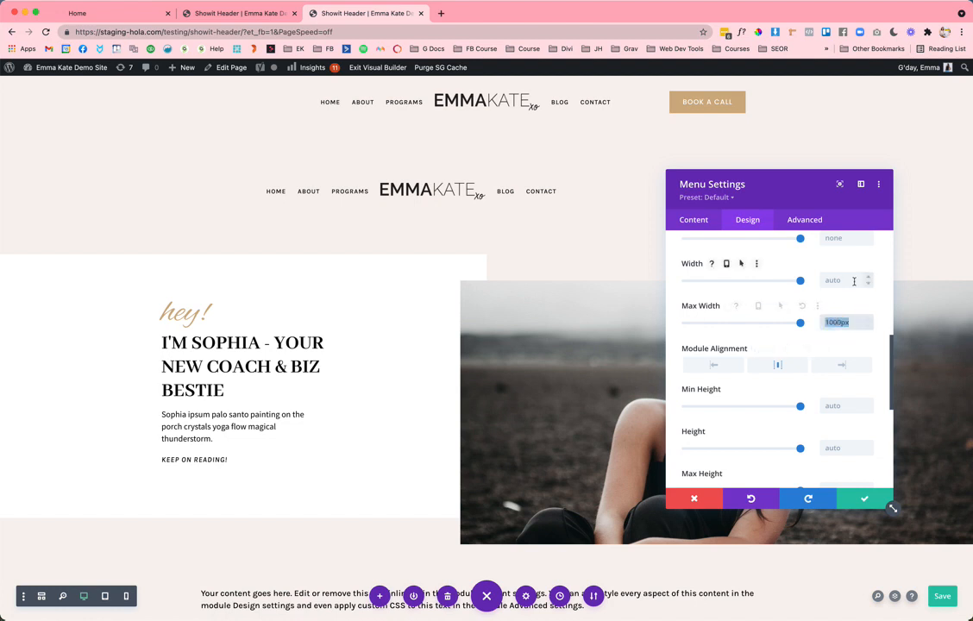
pyautogui.click(854, 280)
pyautogui.write('1000px')
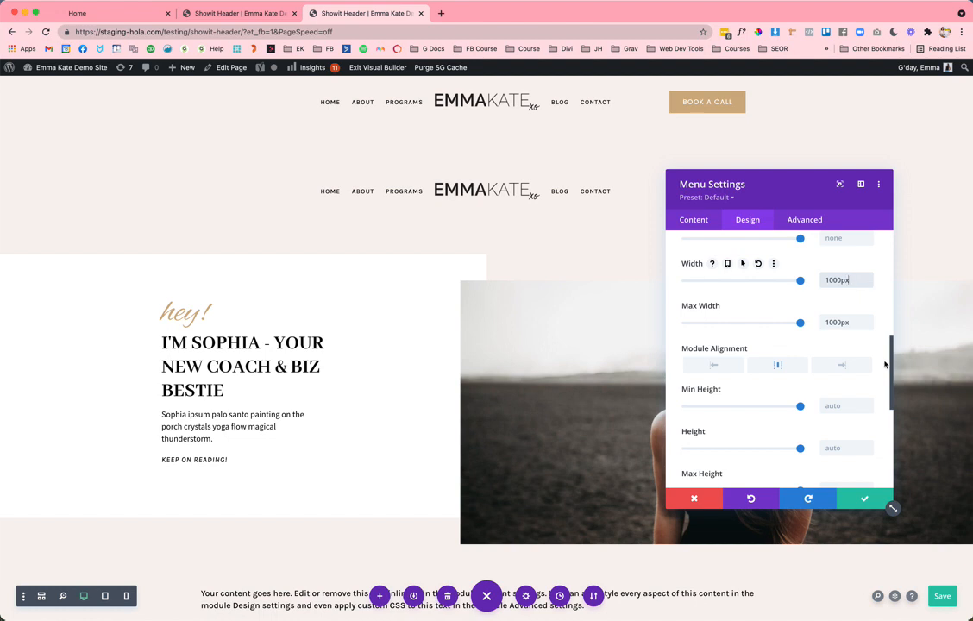
pyautogui.click(865, 498)
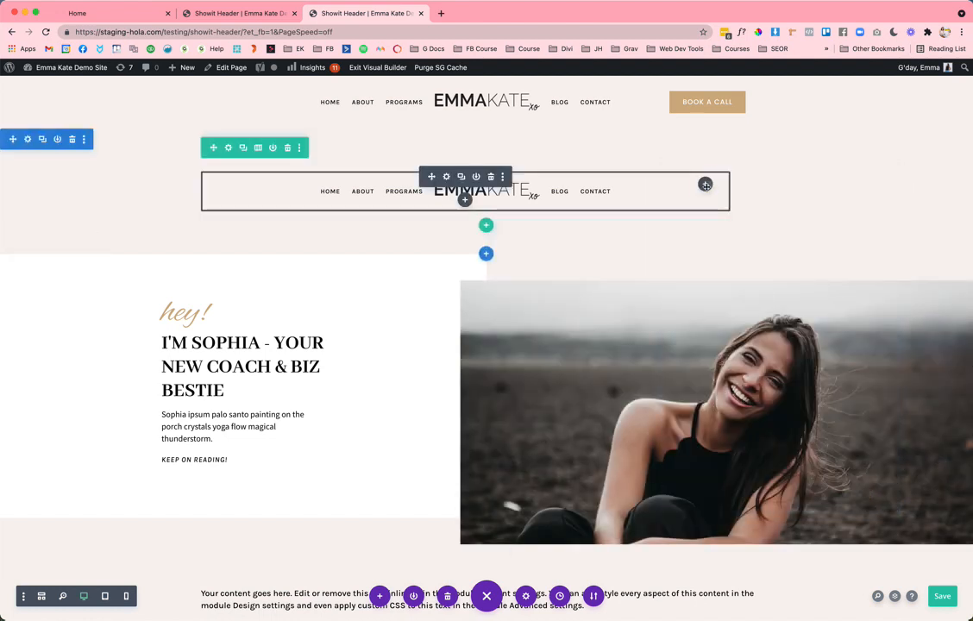
# Using the wireframe view, insert a Button module in the empty column beside the new Menu module.
pyautogui.click(752, 206)
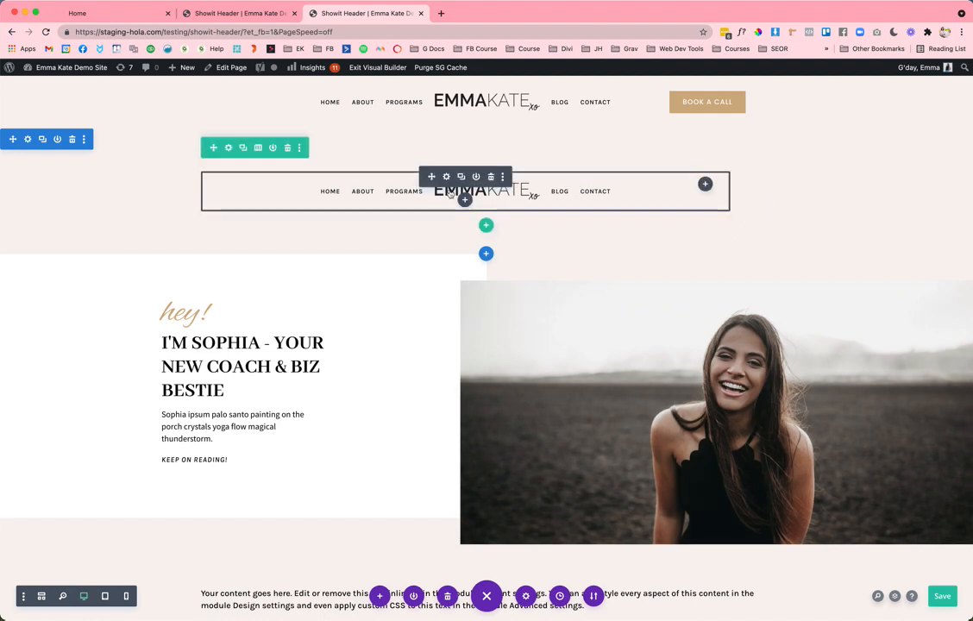
pyautogui.click(47, 596)
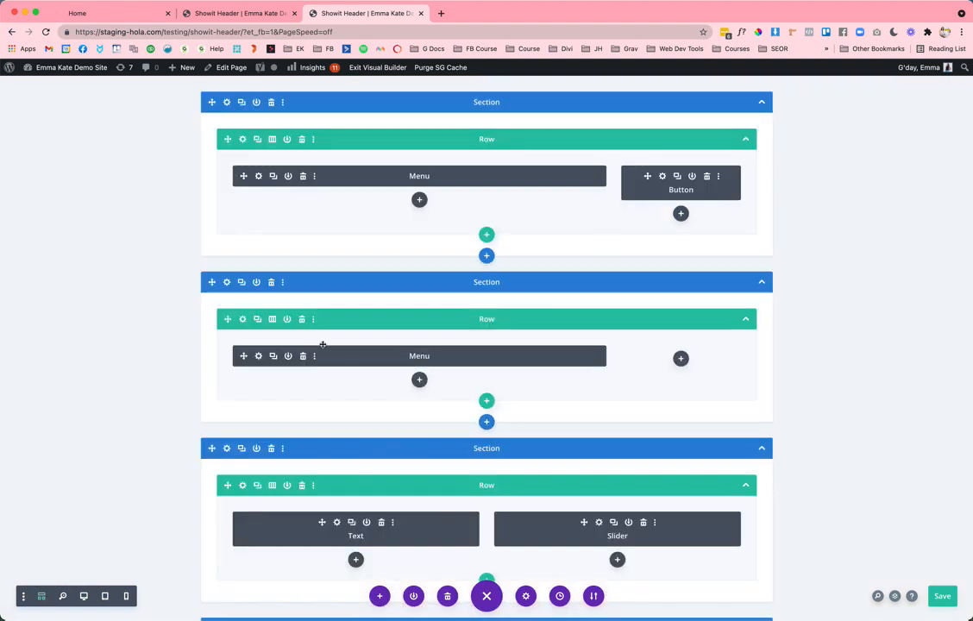
pyautogui.click(681, 359)
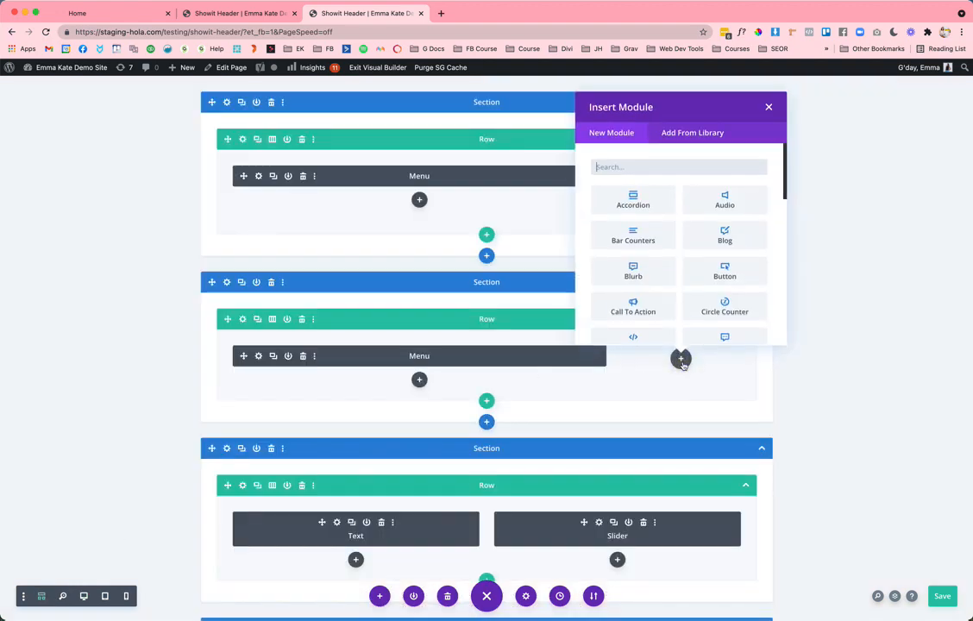
pyautogui.write('butt')
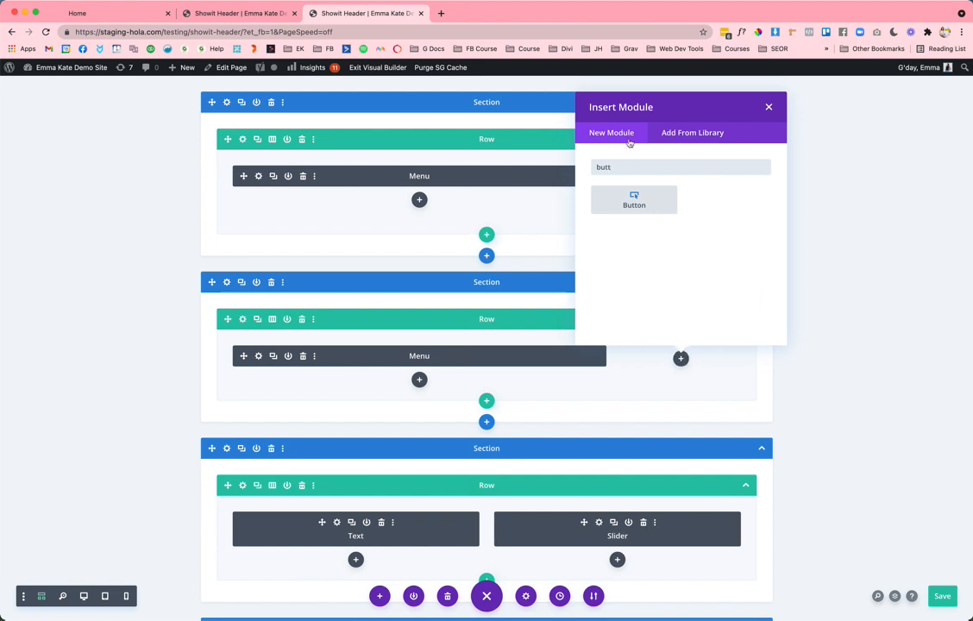
pyautogui.click(631, 195)
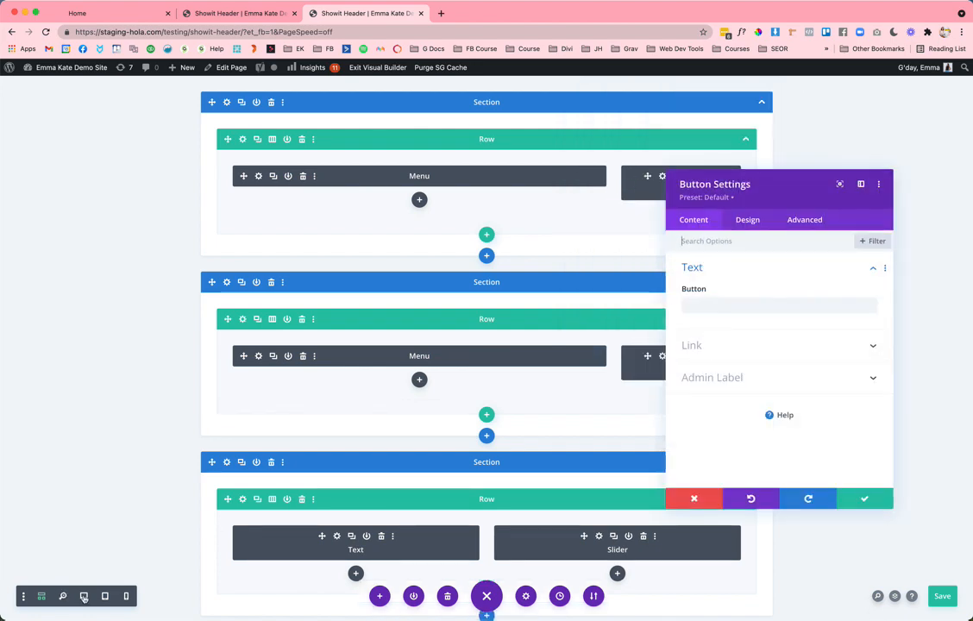
# Return to the desktop view and set the new button's text to BOOK A CALL.
pyautogui.click(84, 595)
pyautogui.moveTo(760, 184); pyautogui.dragTo(293, 143)
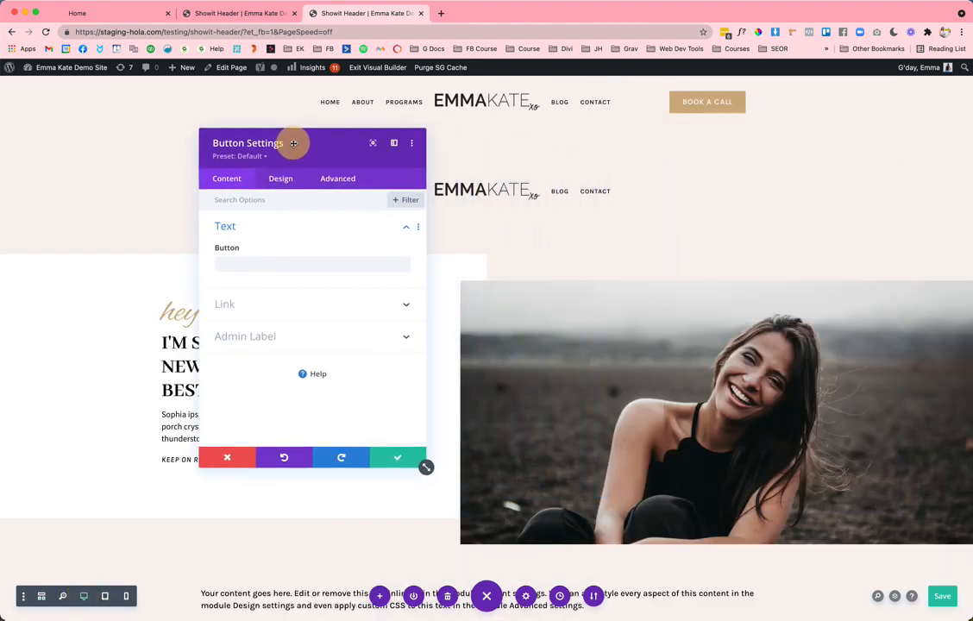
pyautogui.click(273, 267)
pyautogui.write('BOOK A CALL')
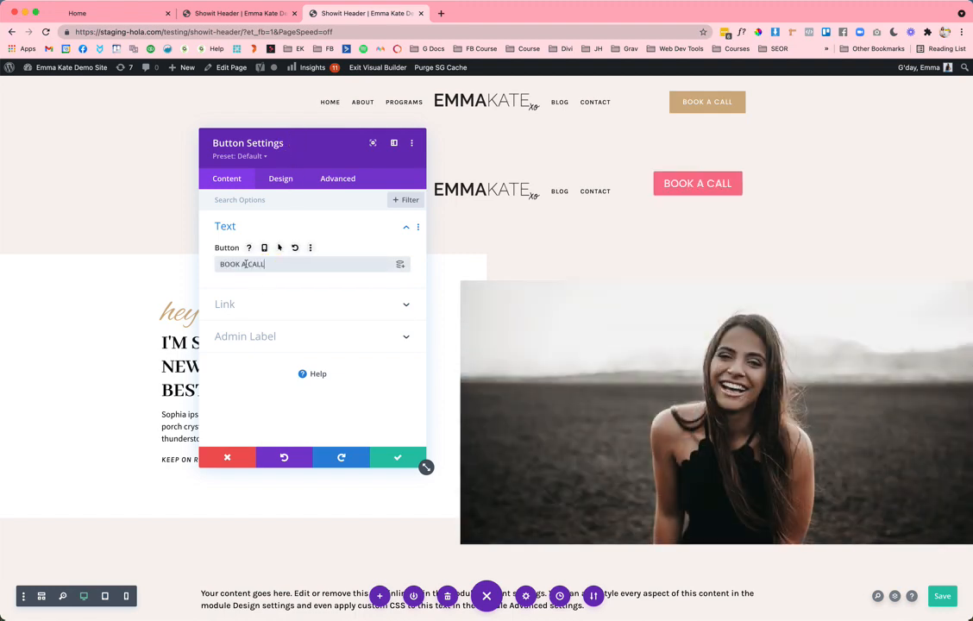
# Centre the BOOK A CALL button within its column using the button alignment setting.
pyautogui.click(268, 306)
pyautogui.click(279, 297)
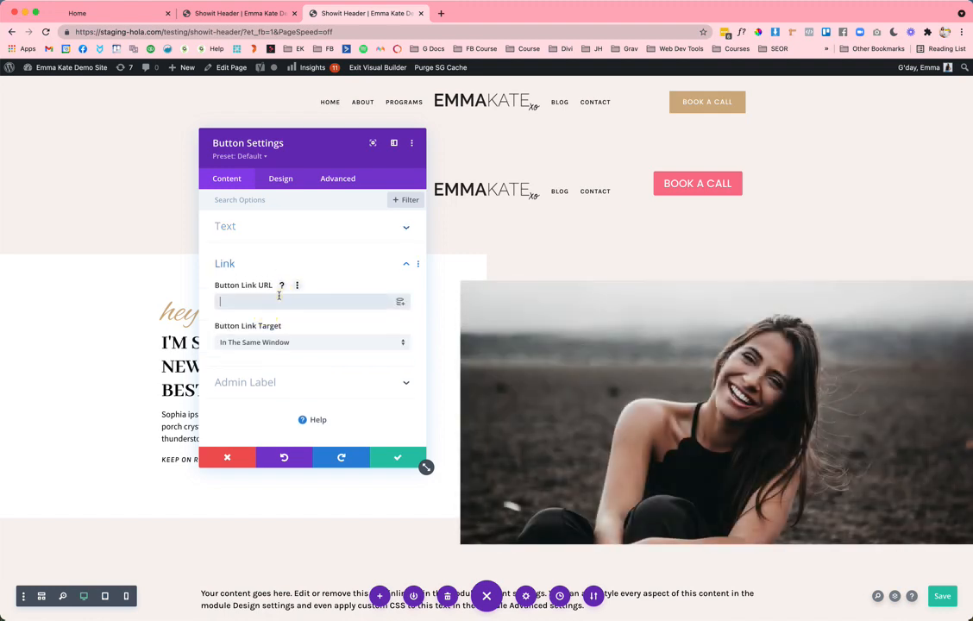
pyautogui.click(284, 177)
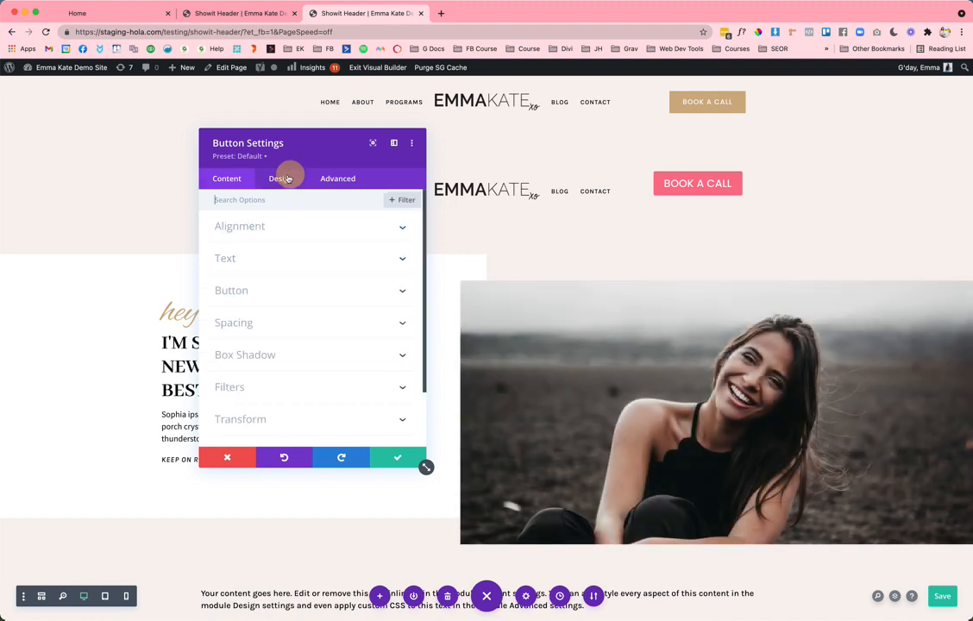
pyautogui.click(250, 226)
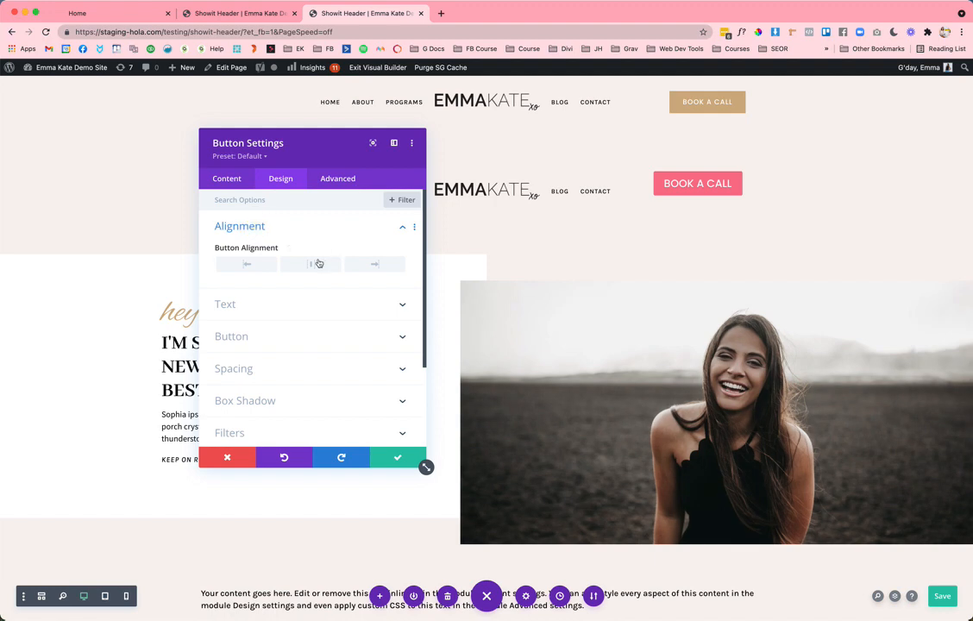
pyautogui.click(315, 264)
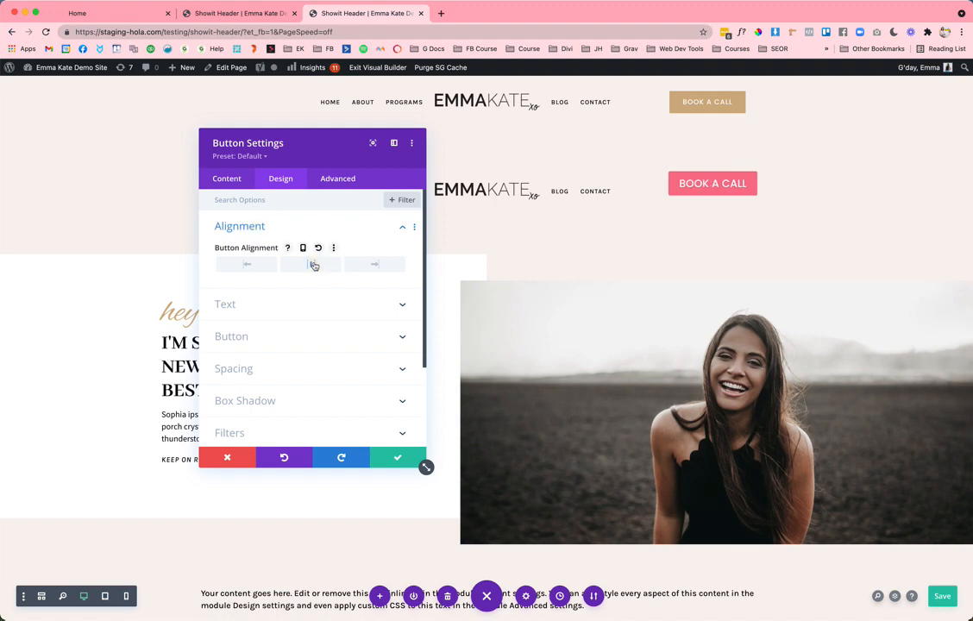
# Enable custom styles for the BOOK A CALL button and set its text size to 12px.
pyautogui.click(276, 306)
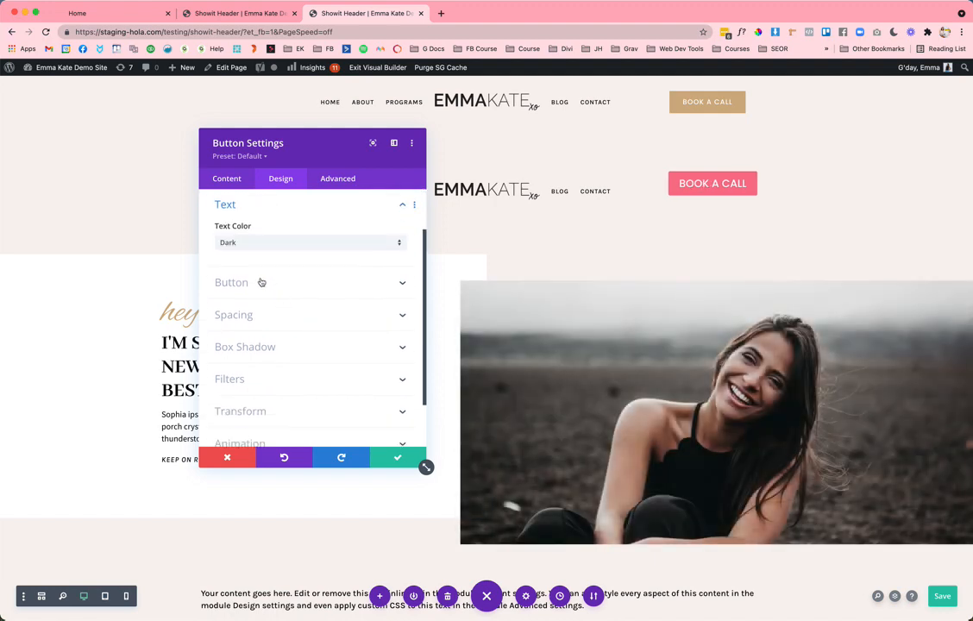
pyautogui.click(261, 282)
pyautogui.click(231, 243)
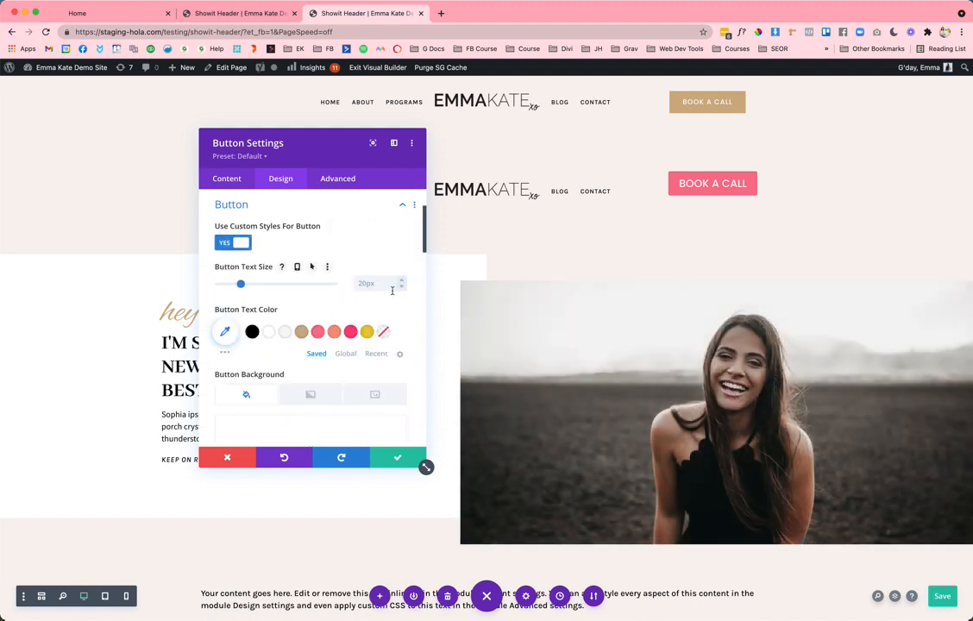
pyautogui.click(400, 288)
pyautogui.click(400, 288)
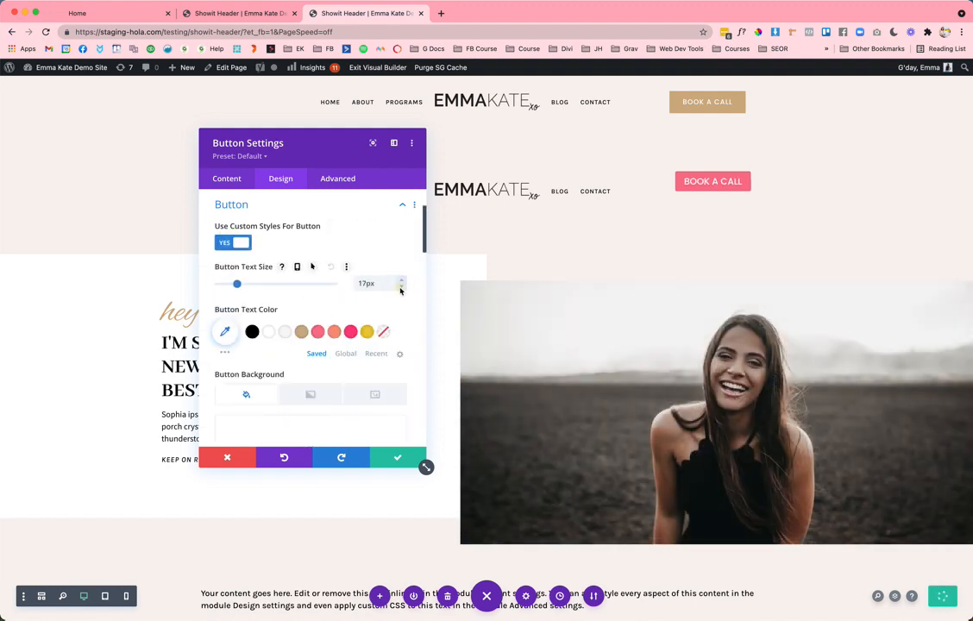
pyautogui.click(400, 288)
pyautogui.click(400, 289)
pyautogui.click(400, 289)
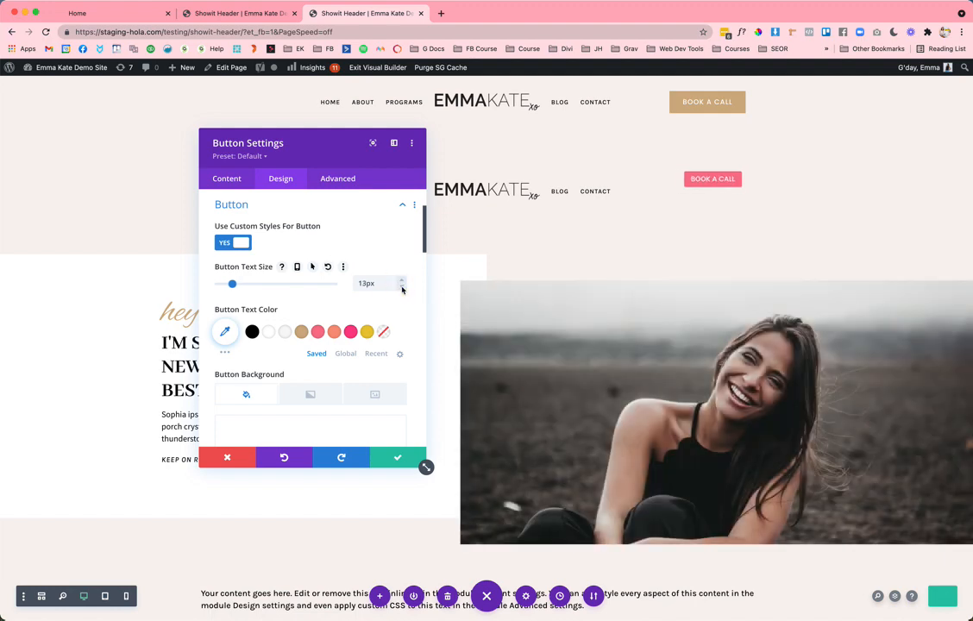
pyautogui.click(401, 289)
pyautogui.click(401, 289)
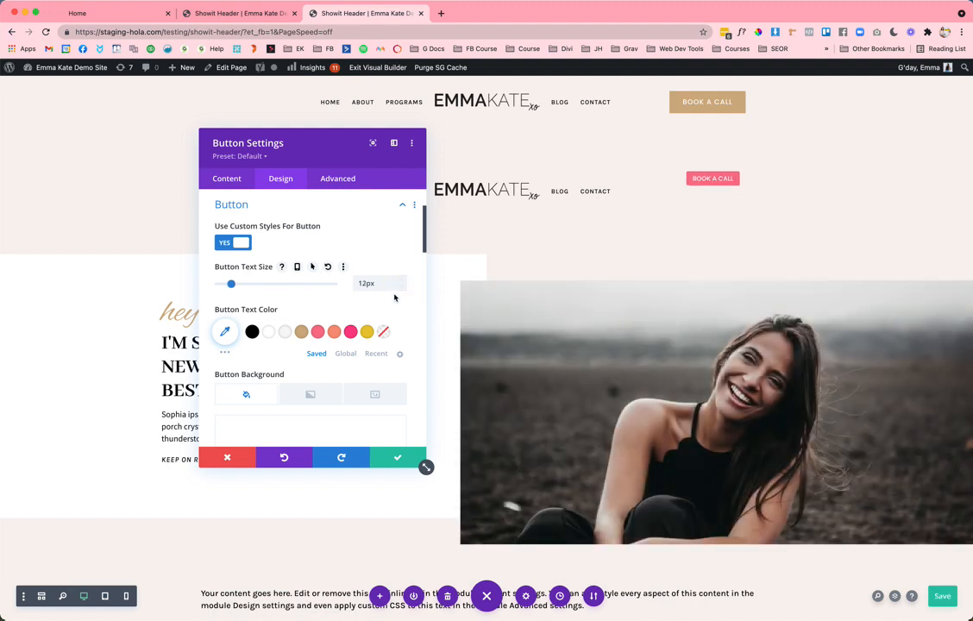
# Set the button's text colour to white and its background to the saved tan colour.
pyautogui.scroll(-2, 394, 298)
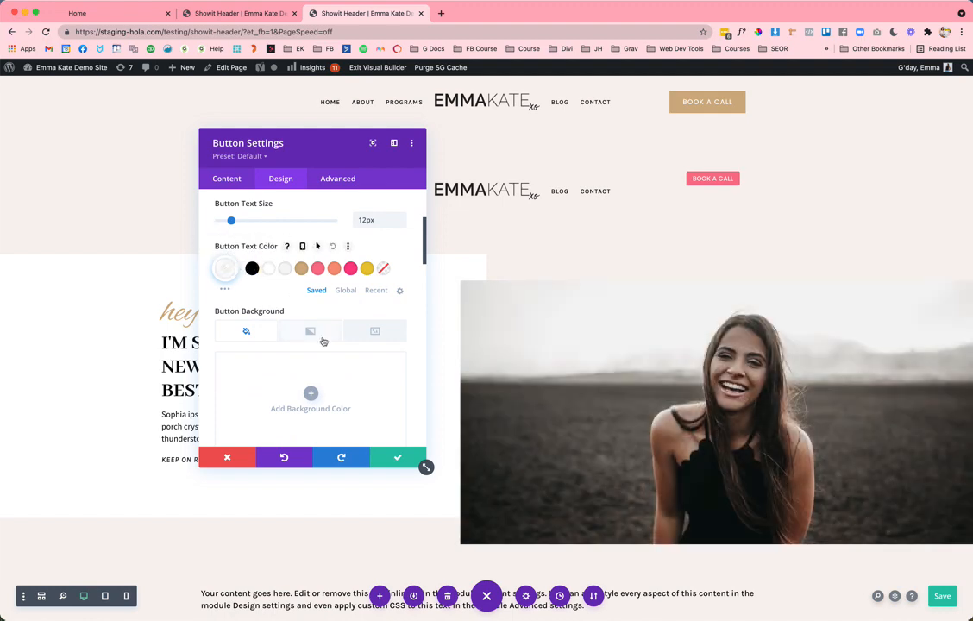
pyautogui.scroll(-4, 322, 342)
pyautogui.click(301, 316)
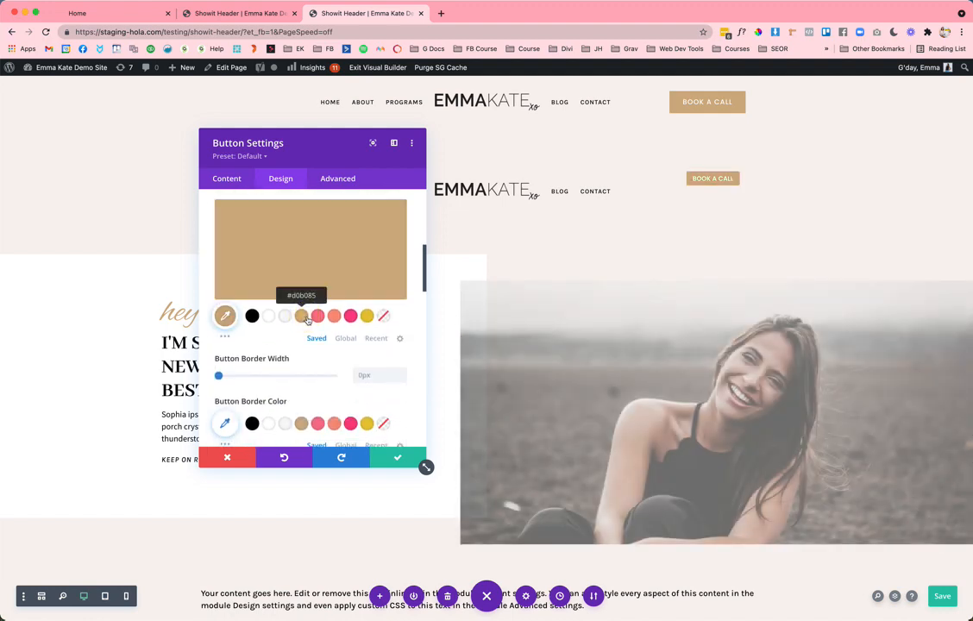
# Set the button's border radius to 0px and its letter spacing to 1px.
pyautogui.scroll(-3, 307, 320)
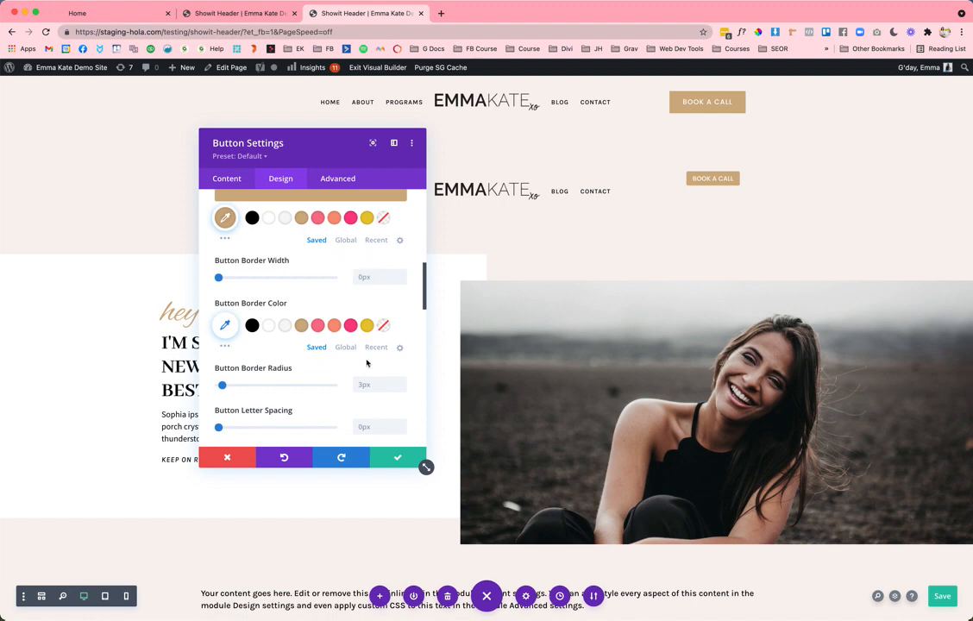
pyautogui.moveTo(225, 388); pyautogui.dragTo(189, 384)
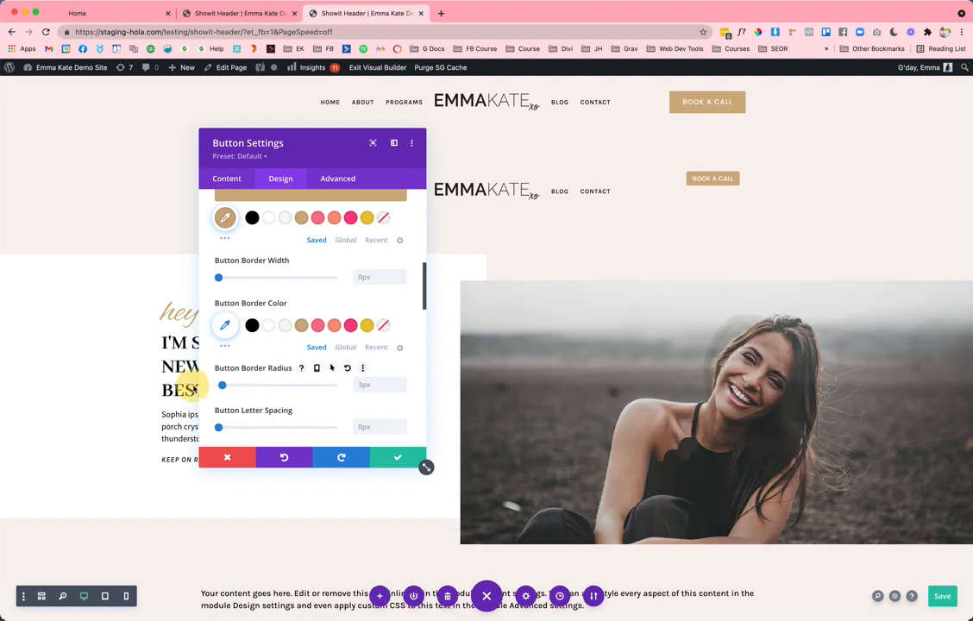
pyautogui.scroll(-1, 412, 397)
pyautogui.click(401, 391)
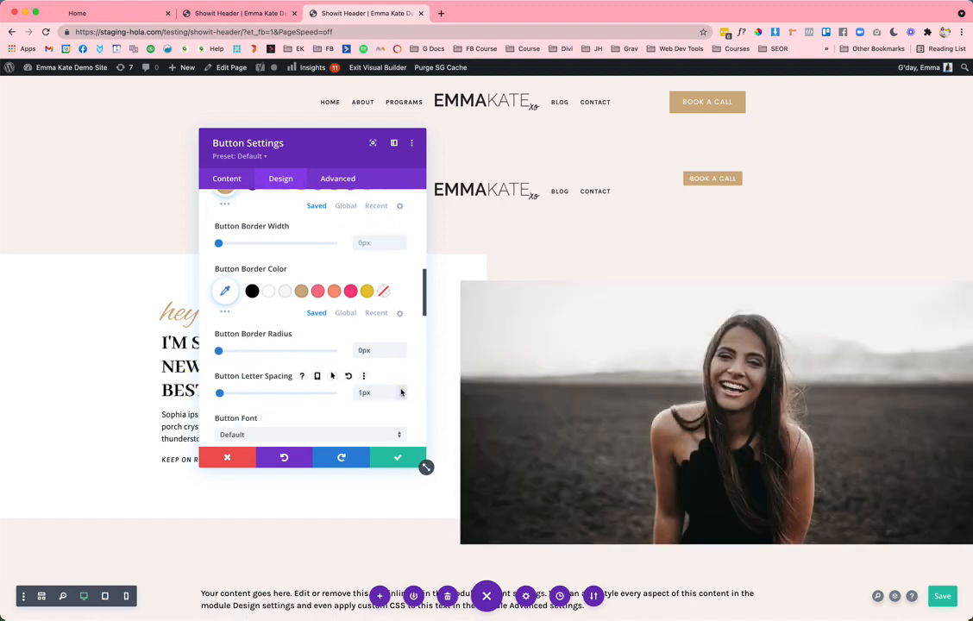
# Turn off the icon on the BOOK A CALL button.
pyautogui.scroll(-6, 376, 383)
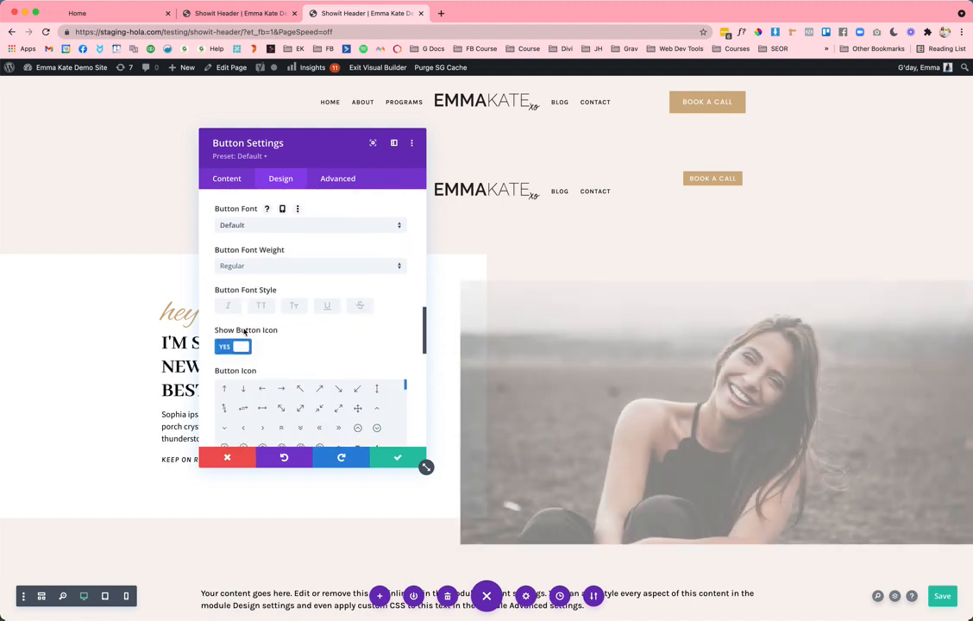
pyautogui.click(226, 303)
# Set the button's padding to a linked 10px top and bottom and a linked 20px left and right.
pyautogui.scroll(-1, 267, 348)
pyautogui.scroll(-3, 269, 345)
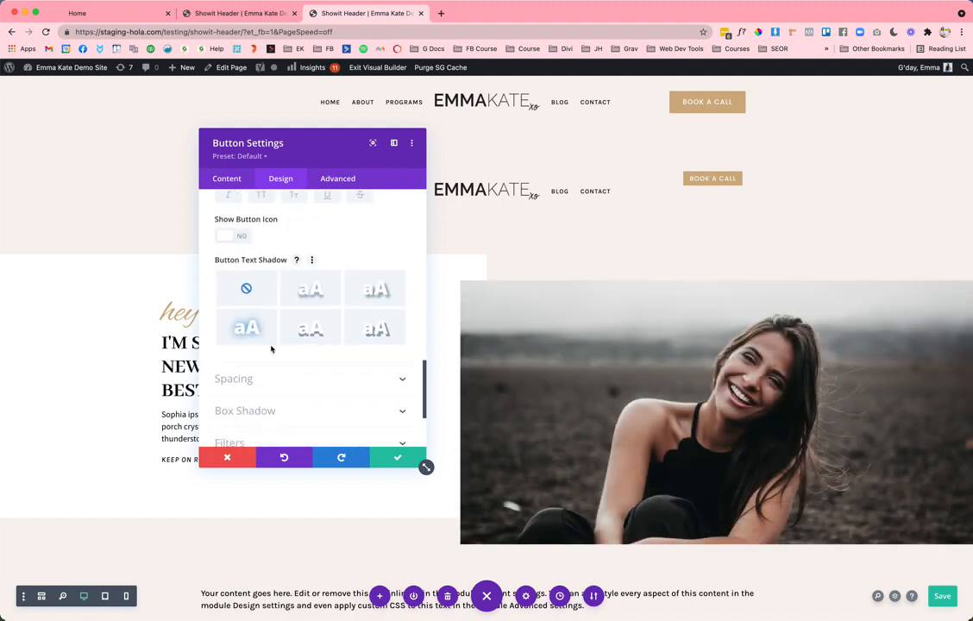
pyautogui.click(271, 338)
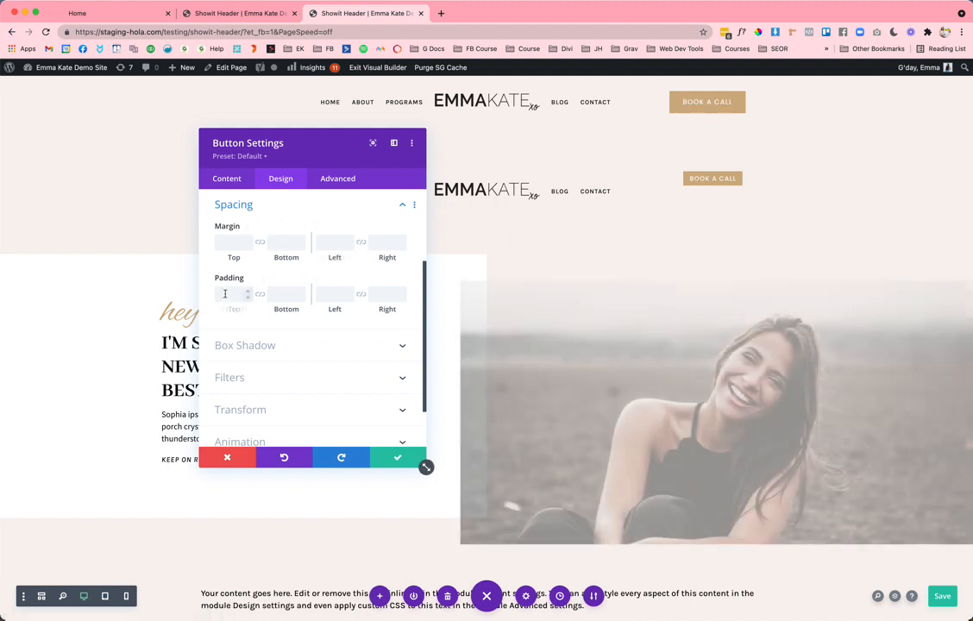
pyautogui.click(226, 292)
pyautogui.click(273, 294)
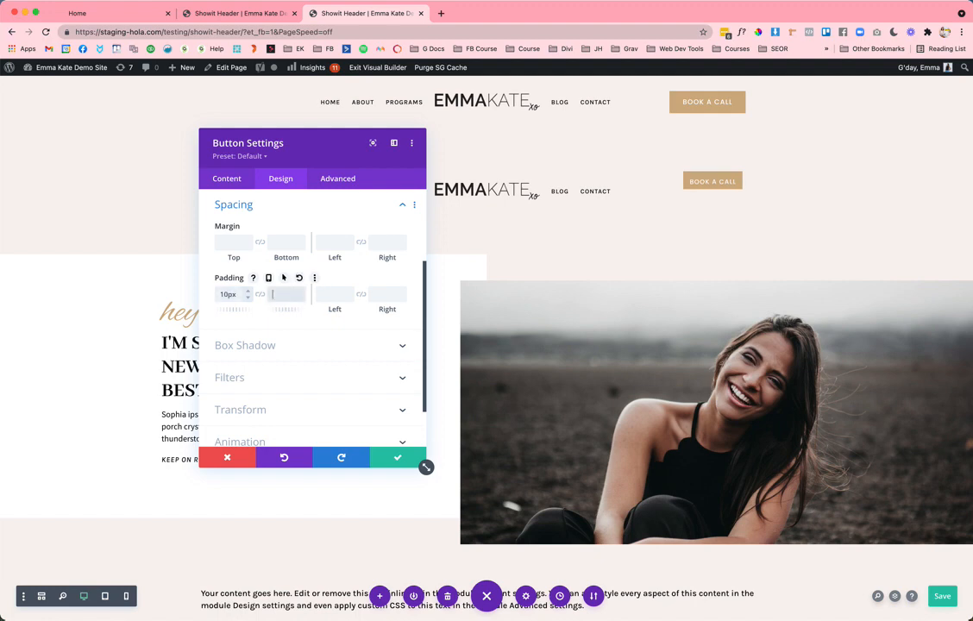
pyautogui.click(259, 294)
pyautogui.click(333, 294)
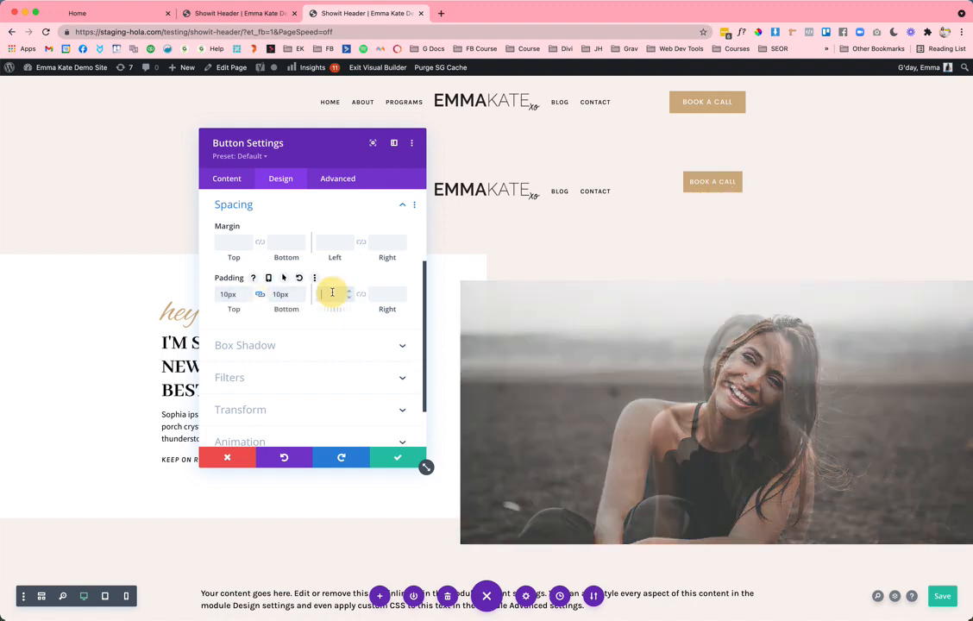
pyautogui.write('20')
pyautogui.press('Tab')
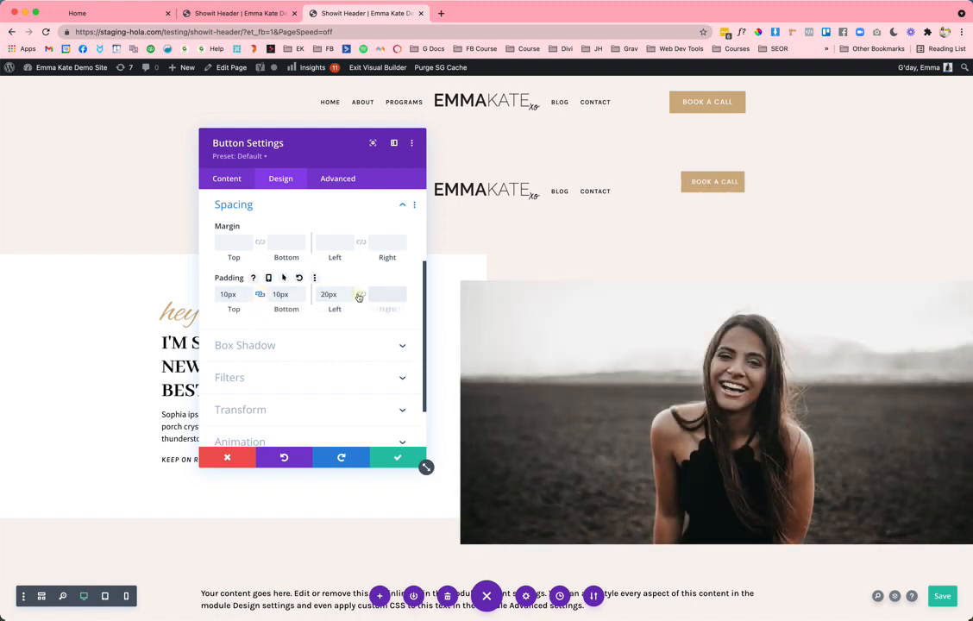
pyautogui.click(360, 295)
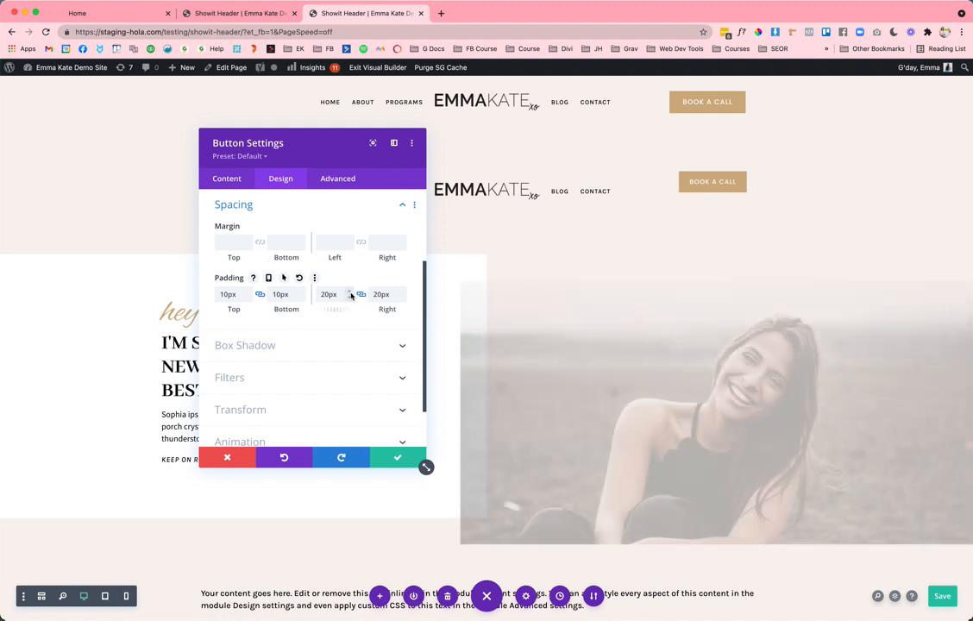
# Set the BOOK A CALL button's text size to 13px.
pyautogui.scroll(3, 352, 275)
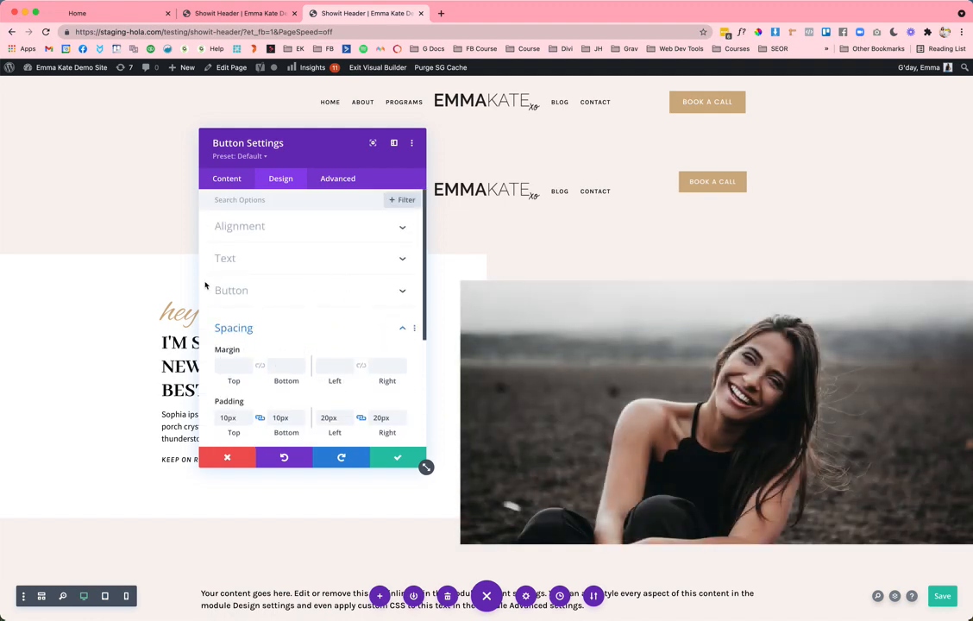
pyautogui.click(277, 289)
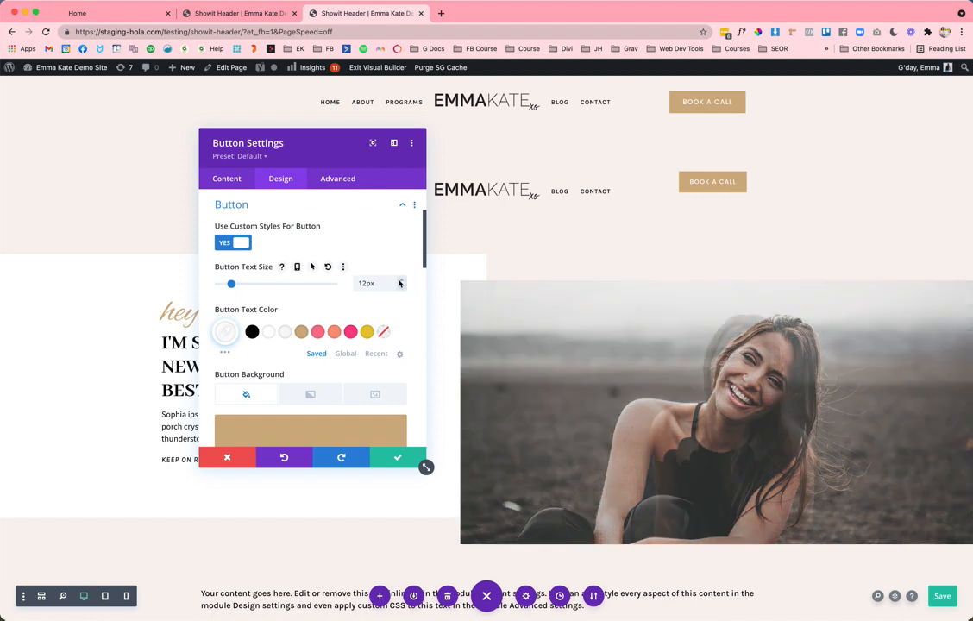
pyautogui.scroll(-2, 394, 281)
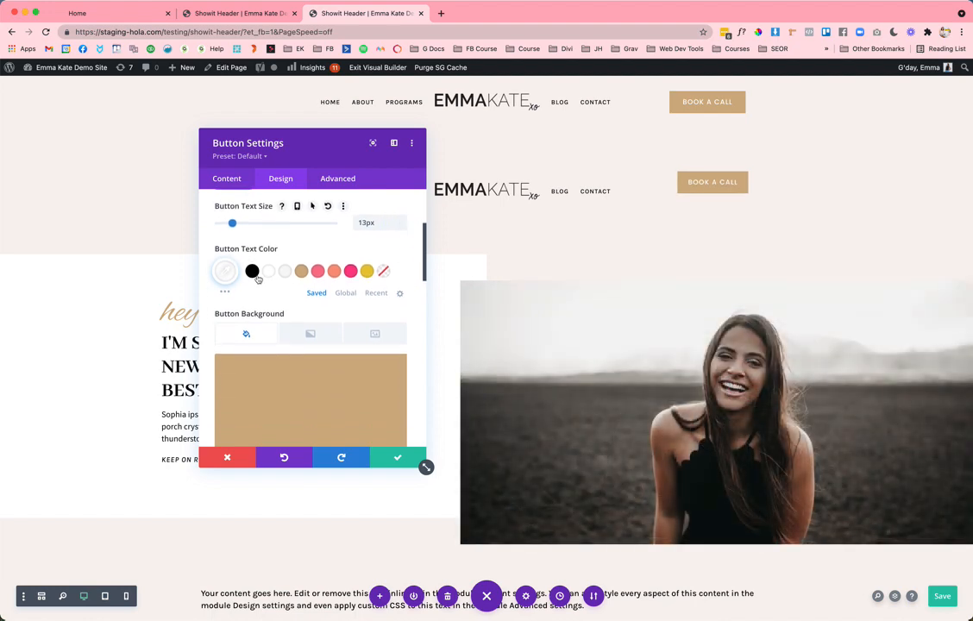
# Set the button's hover text colour to black, check the original Showit template page, and save the button settings.
pyautogui.click(318, 249)
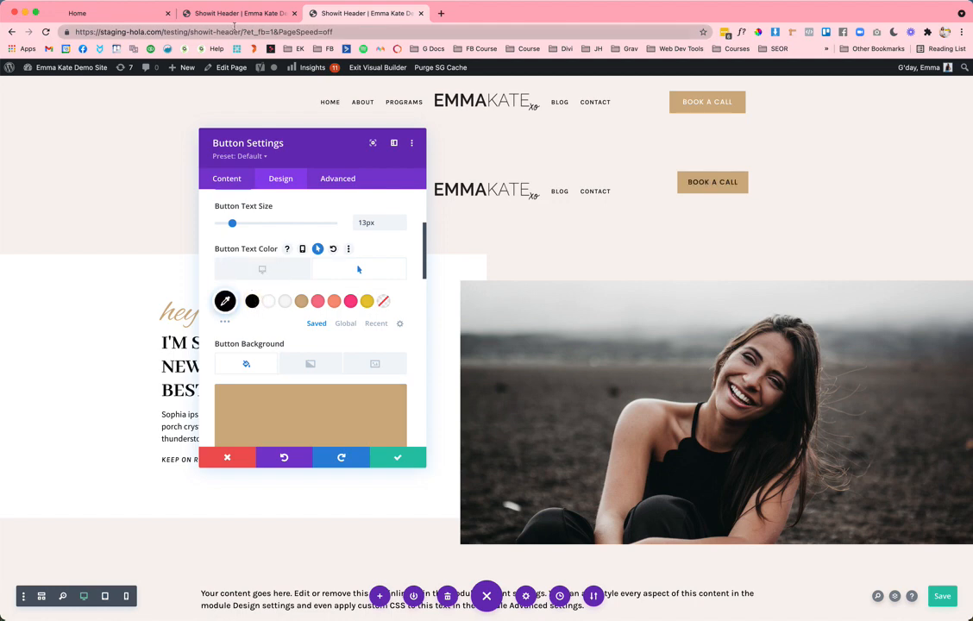
pyautogui.click(77, 13)
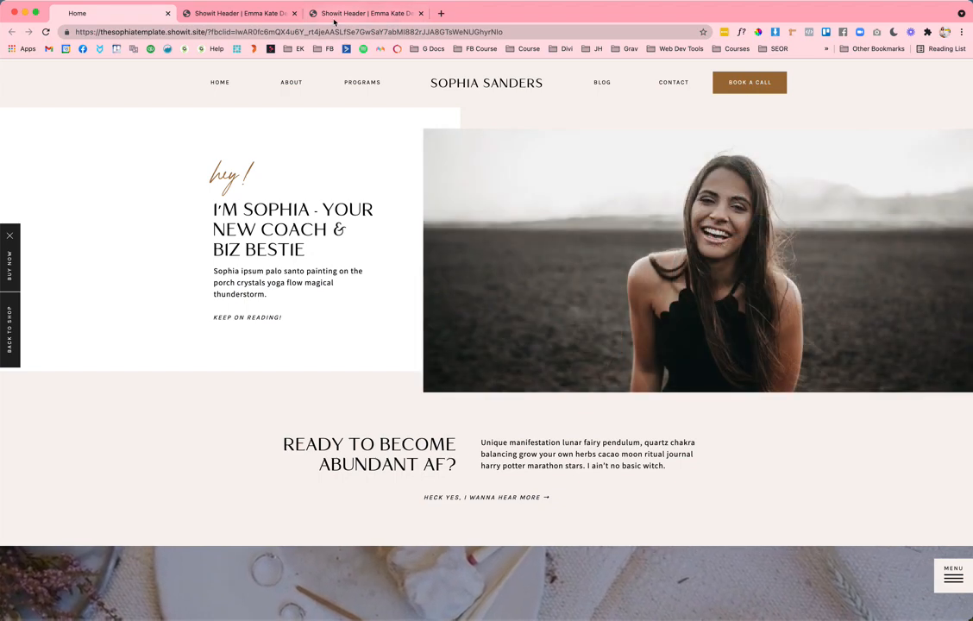
pyautogui.click(338, 15)
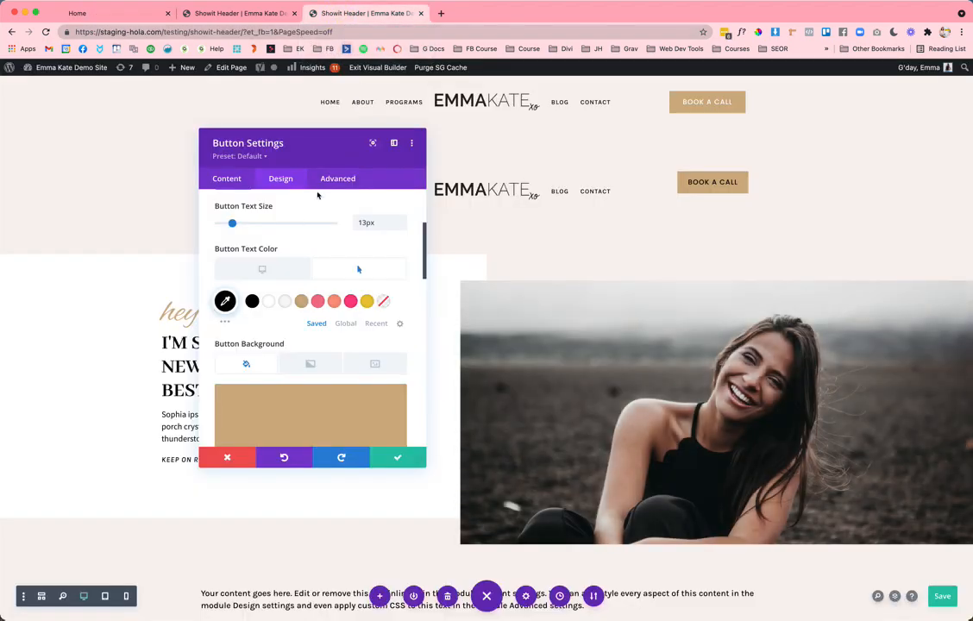
pyautogui.click(283, 270)
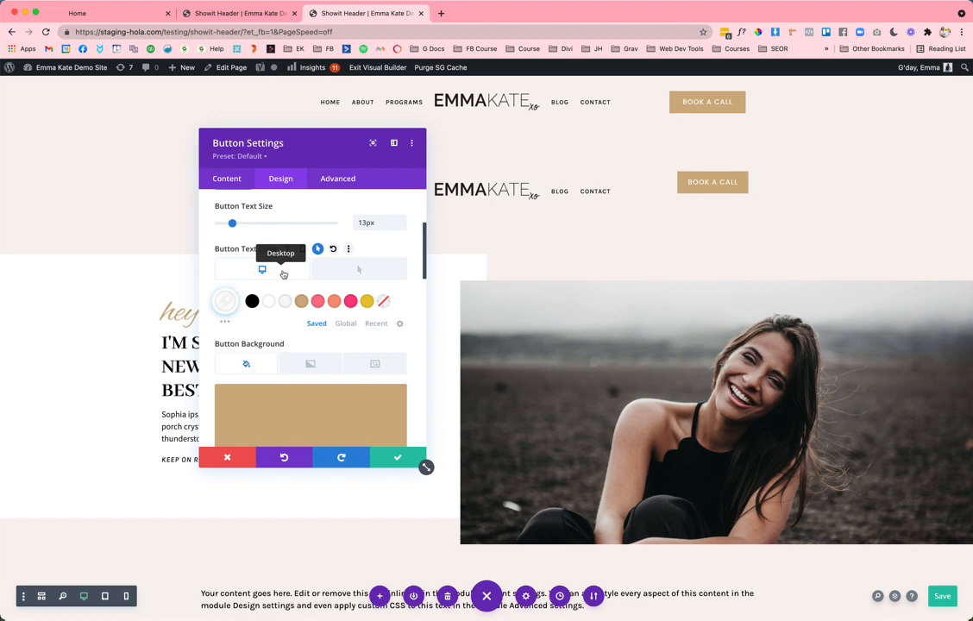
pyautogui.click(398, 457)
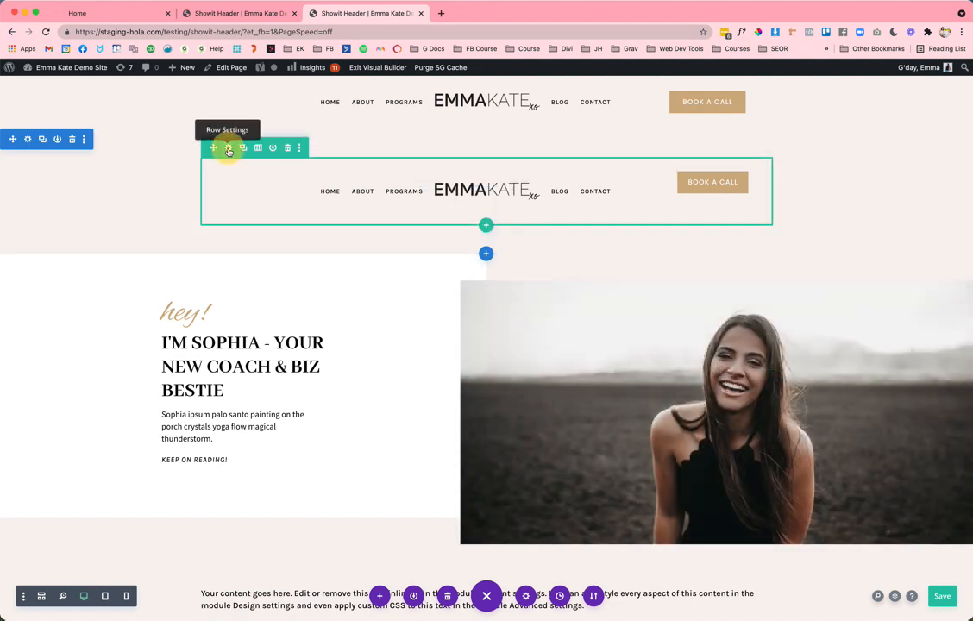
# In the settings of the row holding the new menu and button, turn on Equalize Column Heights.
pyautogui.click(229, 150)
pyautogui.click(281, 179)
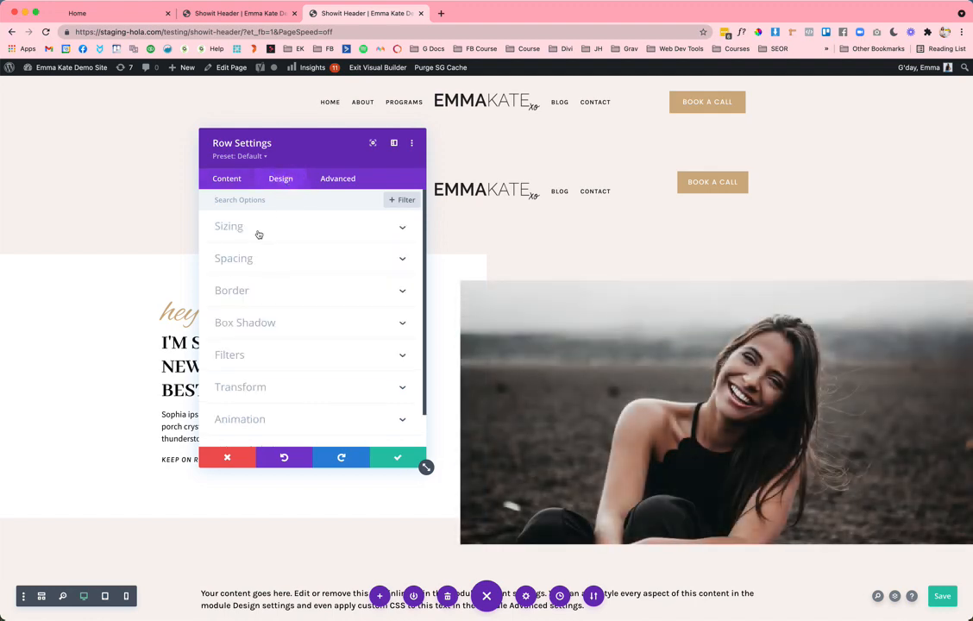
pyautogui.click(256, 229)
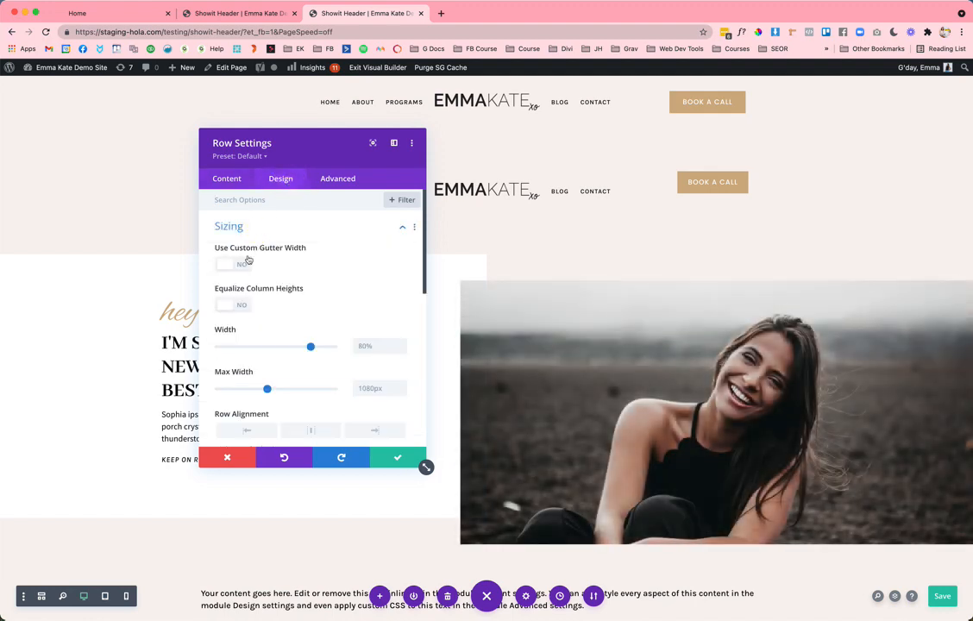
pyautogui.click(233, 305)
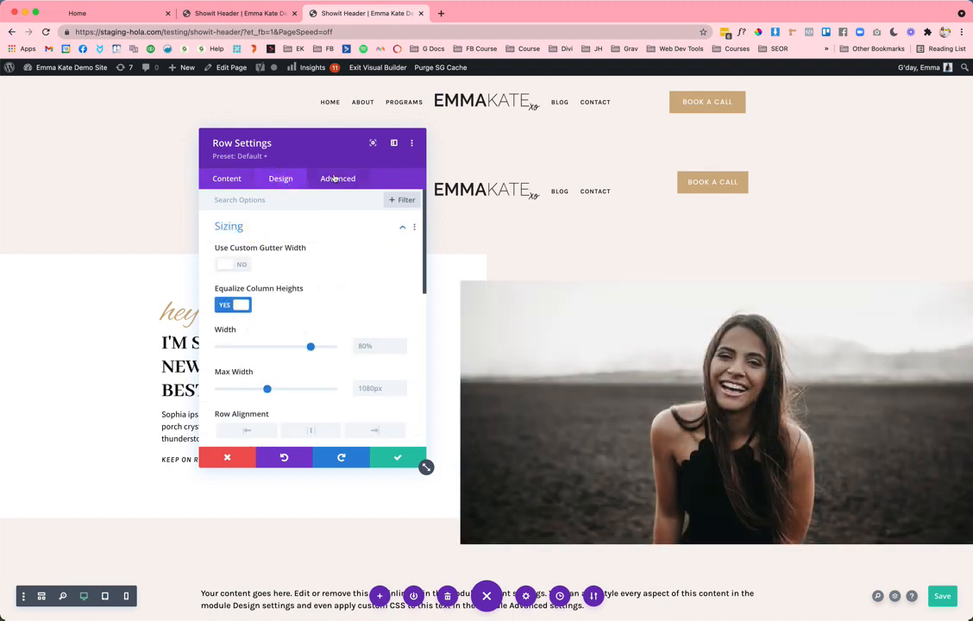
# Add the custom CSS align-items: center to the menu row's main element and save the row settings.
pyautogui.click(336, 178)
pyautogui.click(284, 255)
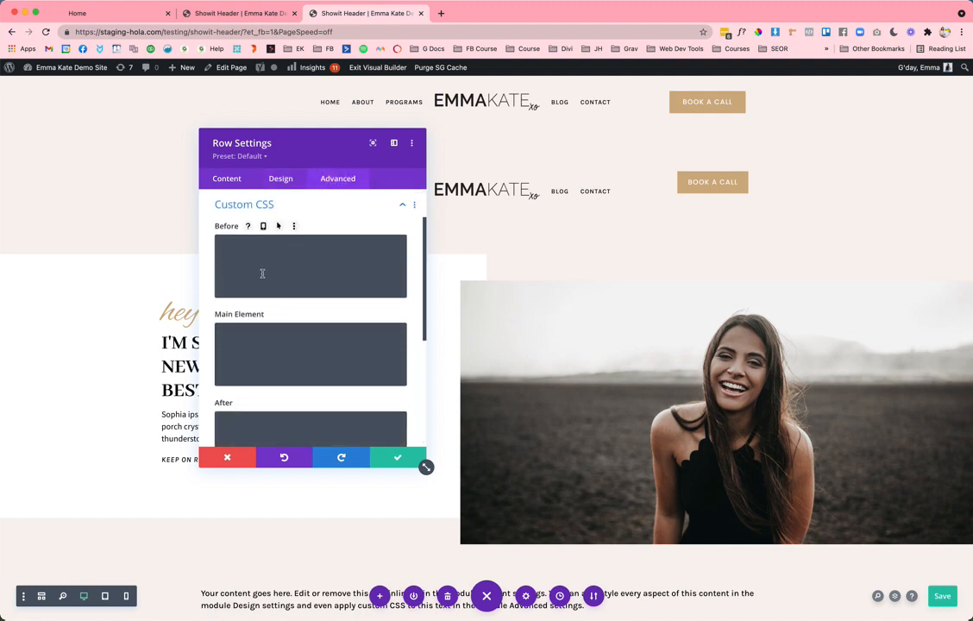
pyautogui.click(257, 333)
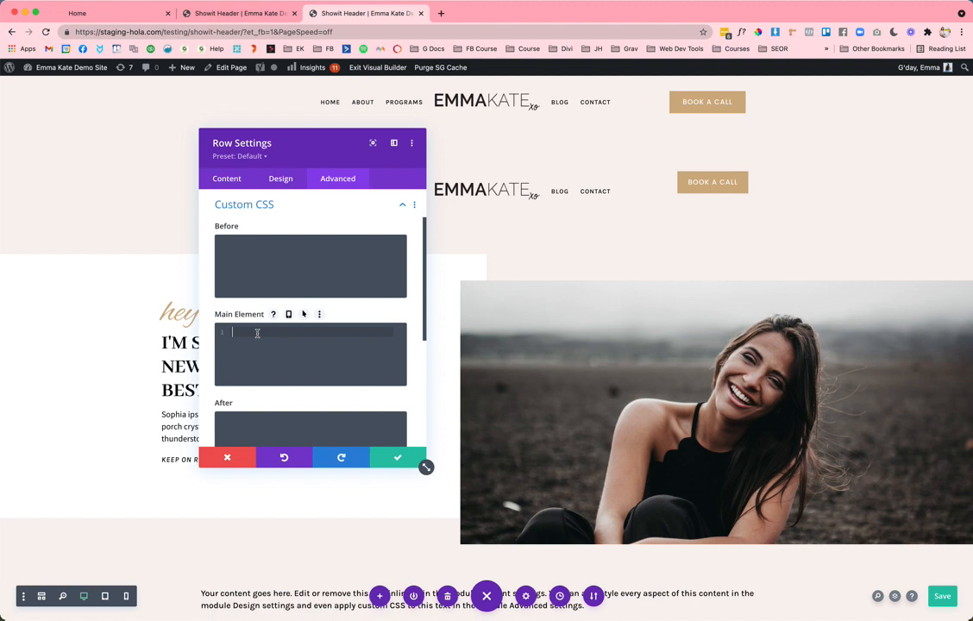
pyautogui.write('align')
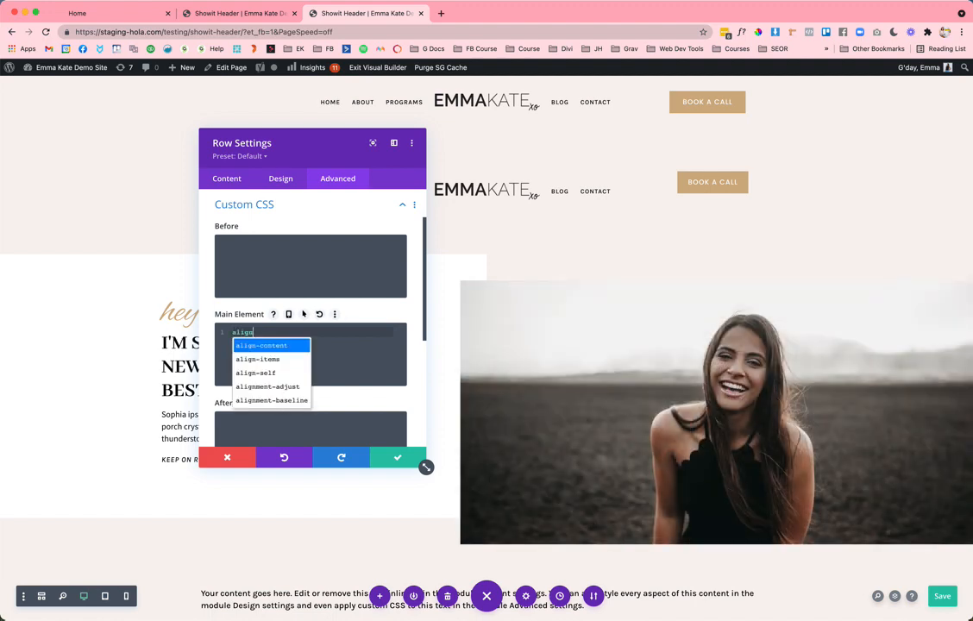
pyautogui.write('-items:')
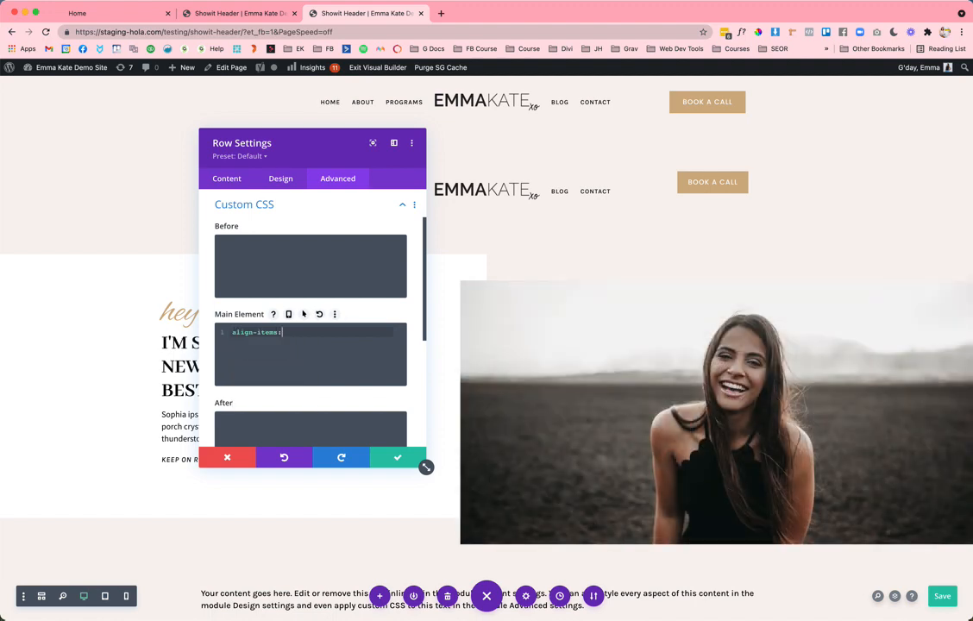
pyautogui.write(' center')
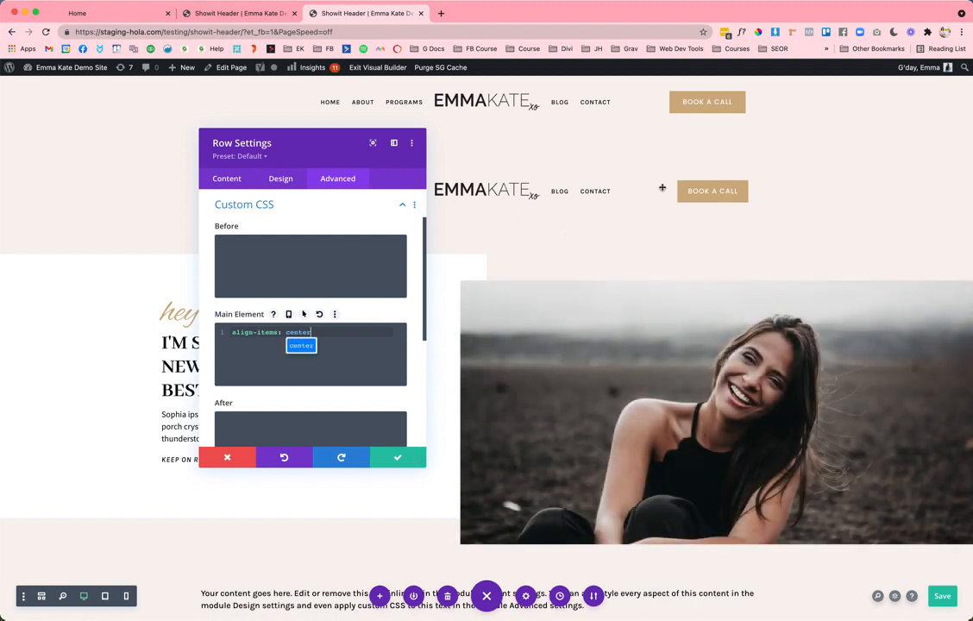
pyautogui.press('super+a')
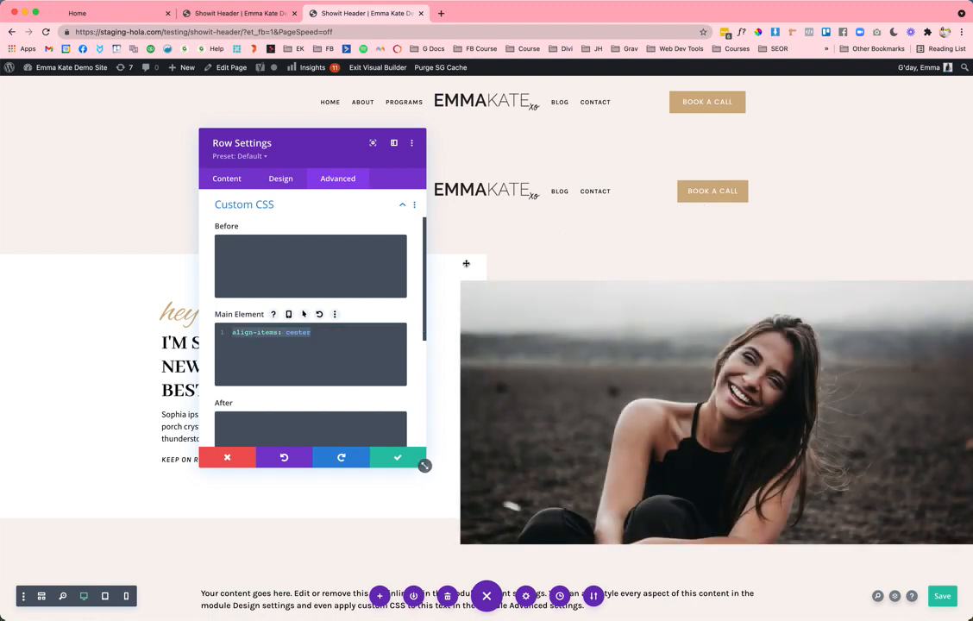
pyautogui.press('BackSpace')
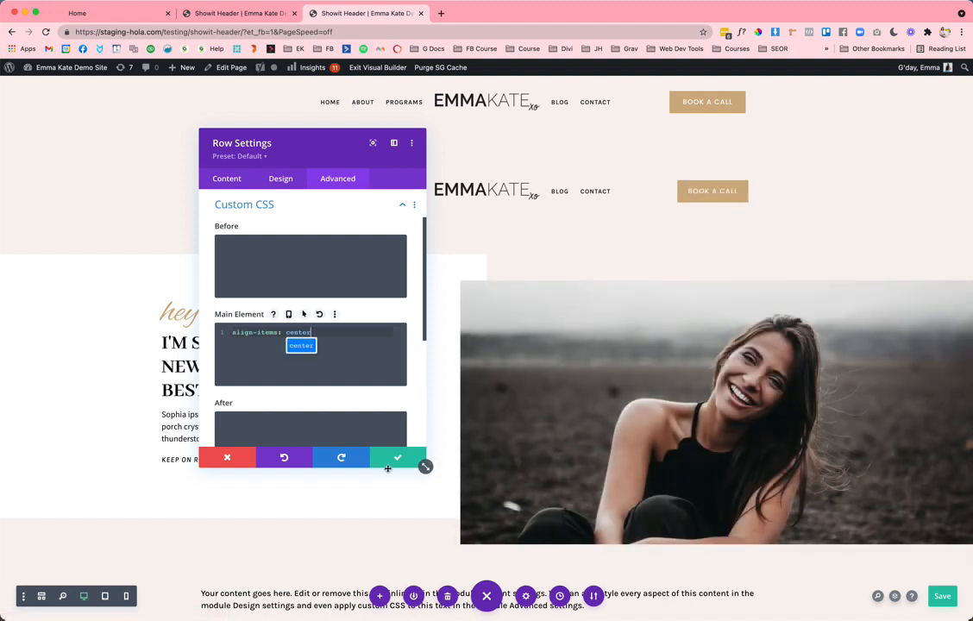
pyautogui.click(398, 458)
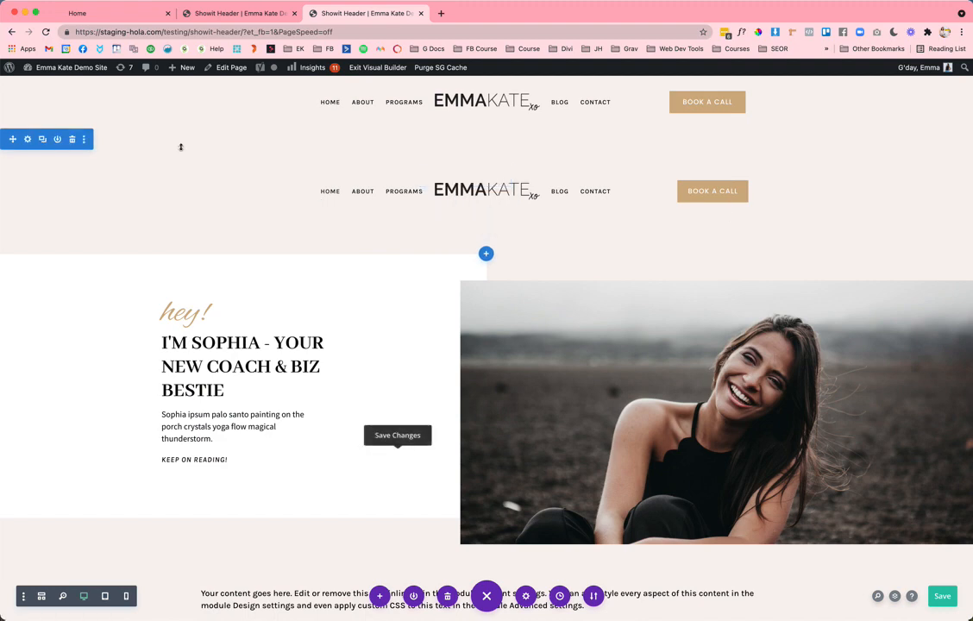
# Link the new menu section's top and bottom padding and reduce both to zero.
pyautogui.moveTo(156, 150); pyautogui.dragTo(167, 172)
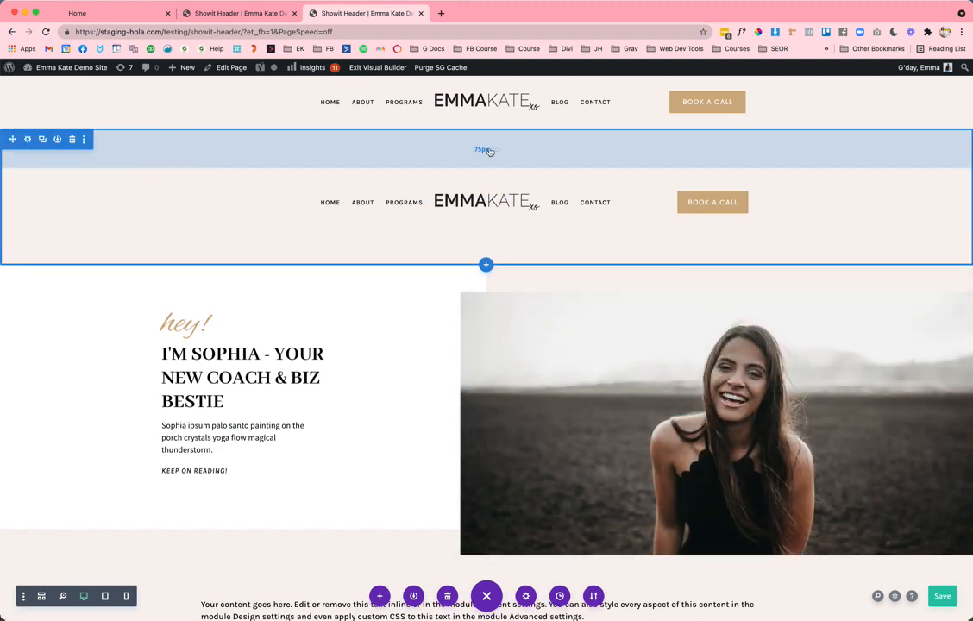
pyautogui.click(488, 149)
pyautogui.moveTo(515, 157); pyautogui.dragTo(515, 100)
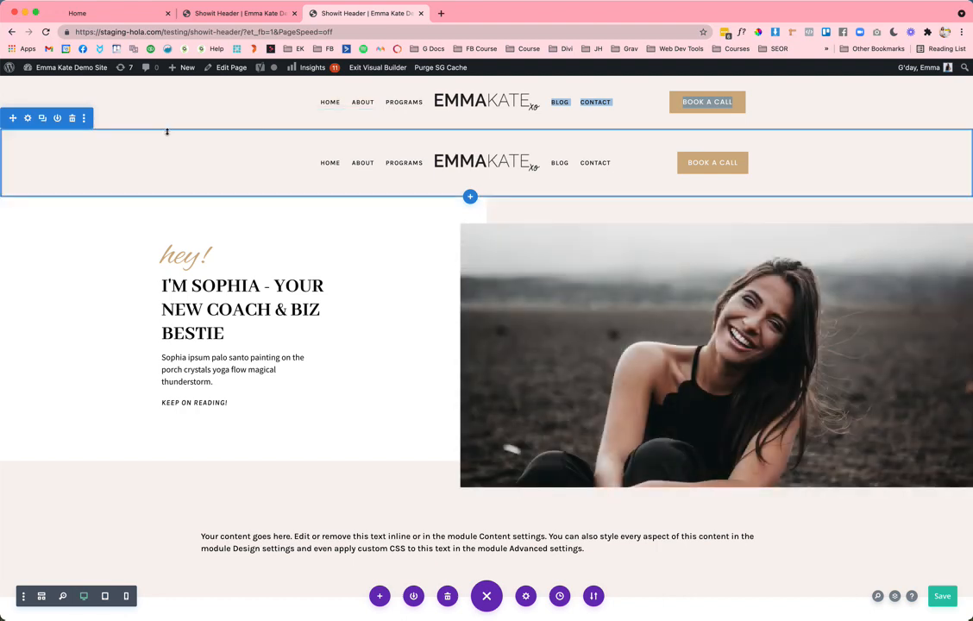
# Link the new menu row's top and bottom padding and reduce both slightly.
pyautogui.click(315, 138)
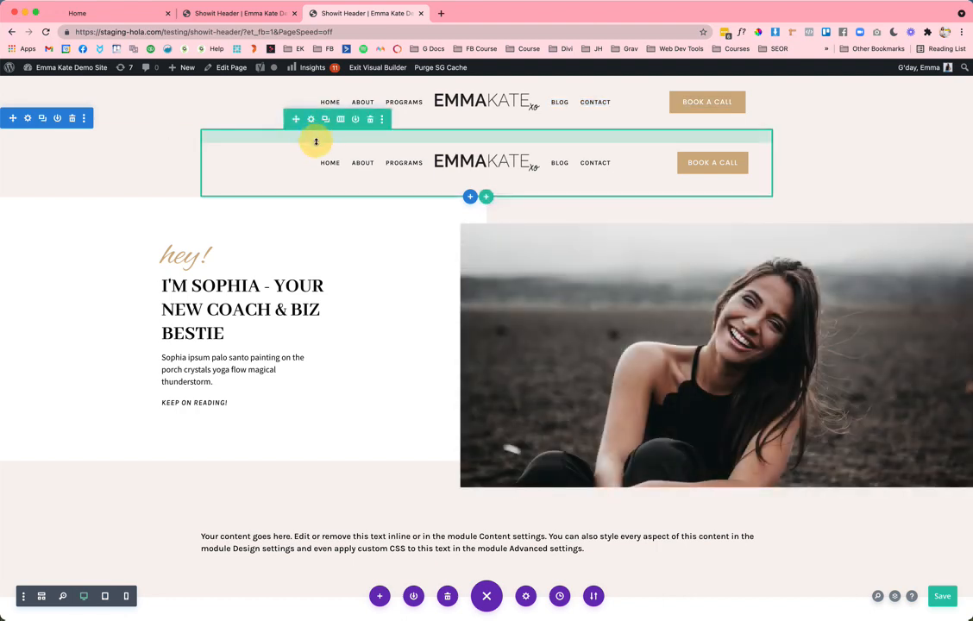
pyautogui.moveTo(316, 141); pyautogui.dragTo(316, 149)
pyautogui.moveTo(467, 139); pyautogui.dragTo(526, 124)
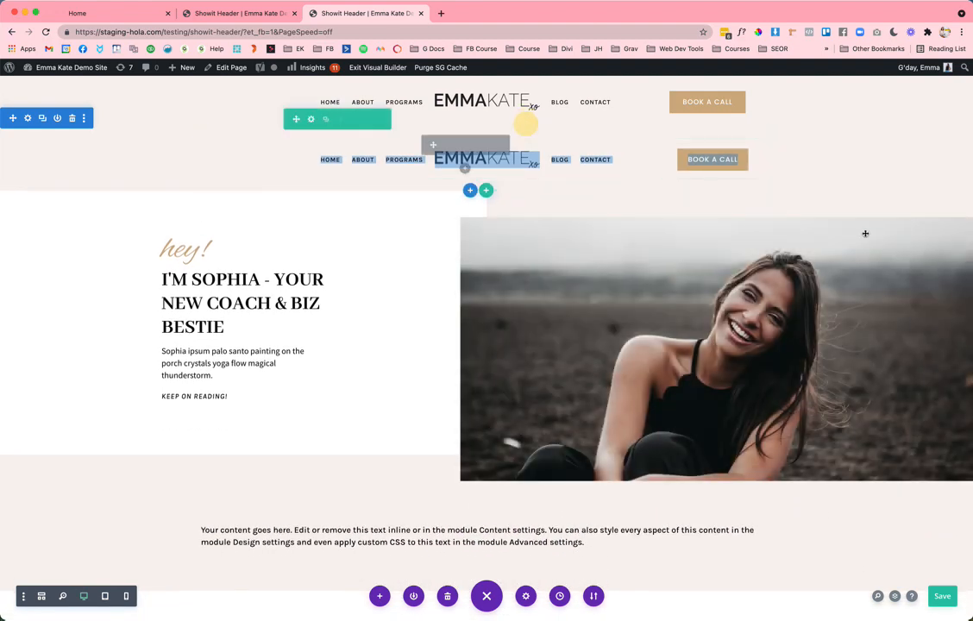
pyautogui.click(613, 146)
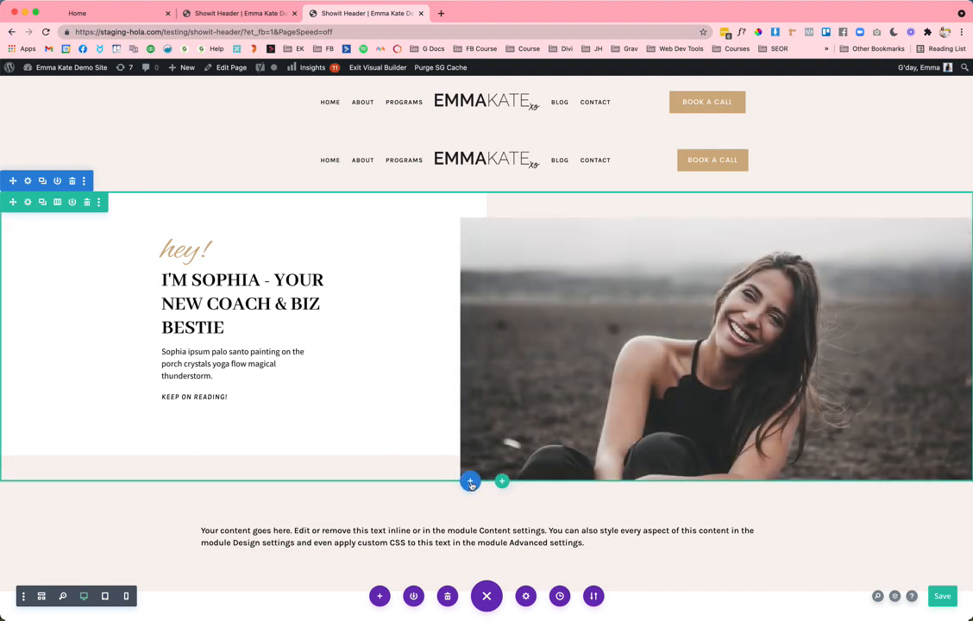
# Add a regular section below the hero with a row of two equal columns.
pyautogui.click(470, 481)
pyautogui.click(407, 445)
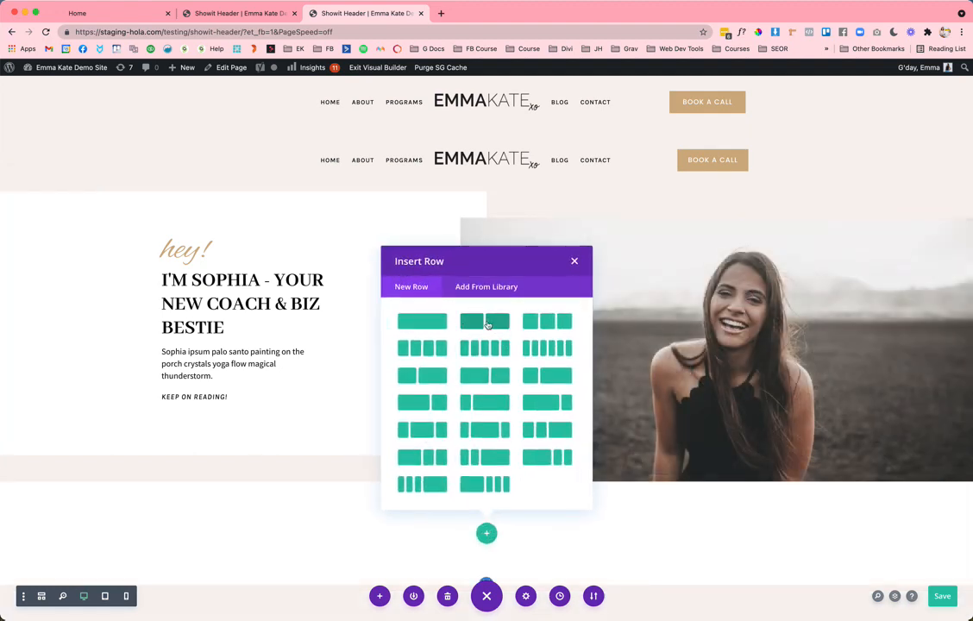
pyautogui.click(487, 321)
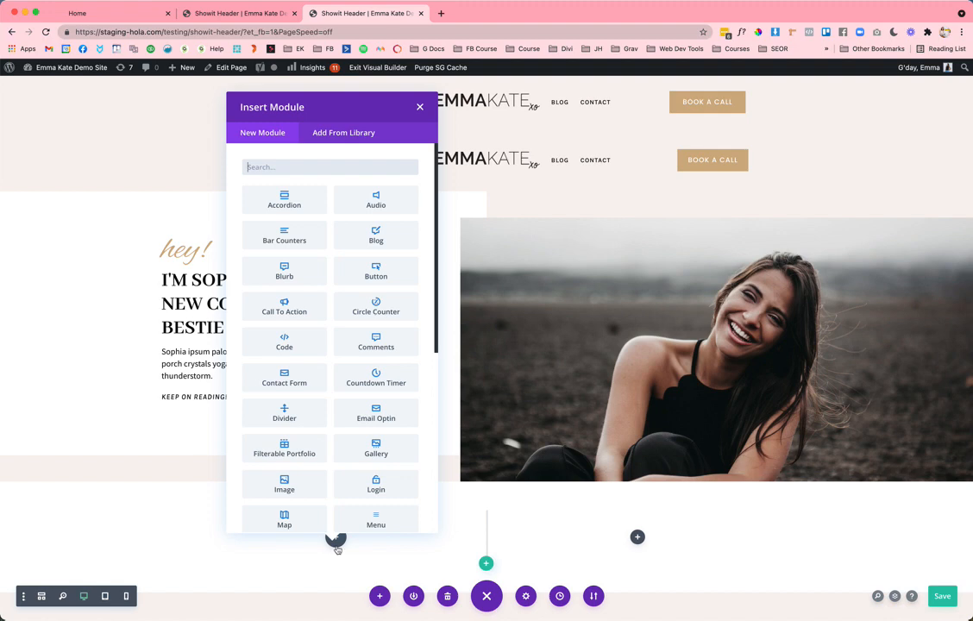
# Insert a Text module with its default content in the first column of the new row and save it.
pyautogui.write('text')
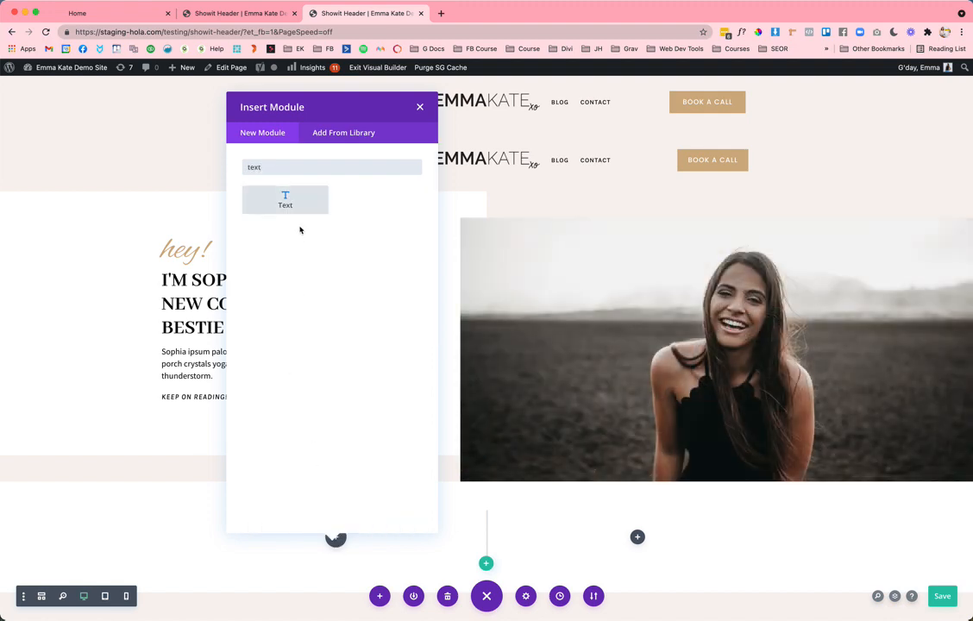
pyautogui.click(301, 209)
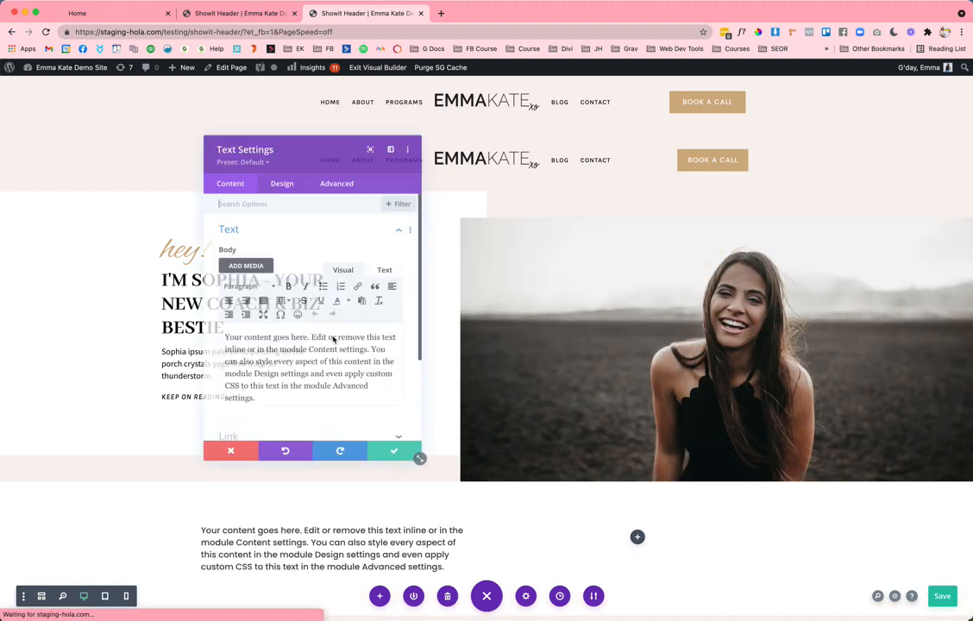
pyautogui.click(388, 459)
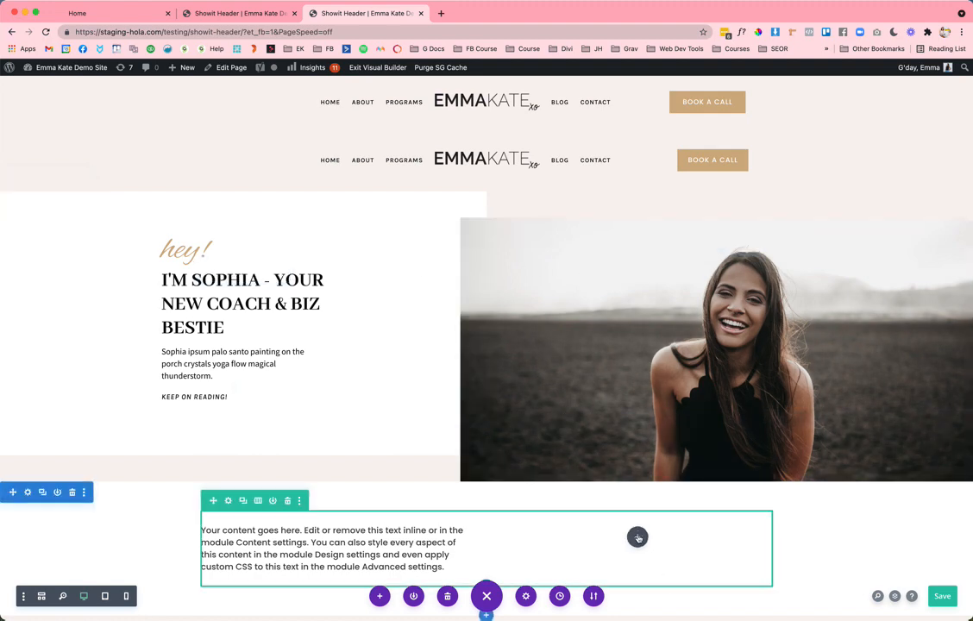
# Insert a Slider module with its default slides in the second column and save it.
pyautogui.click(638, 537)
pyautogui.write('slid')
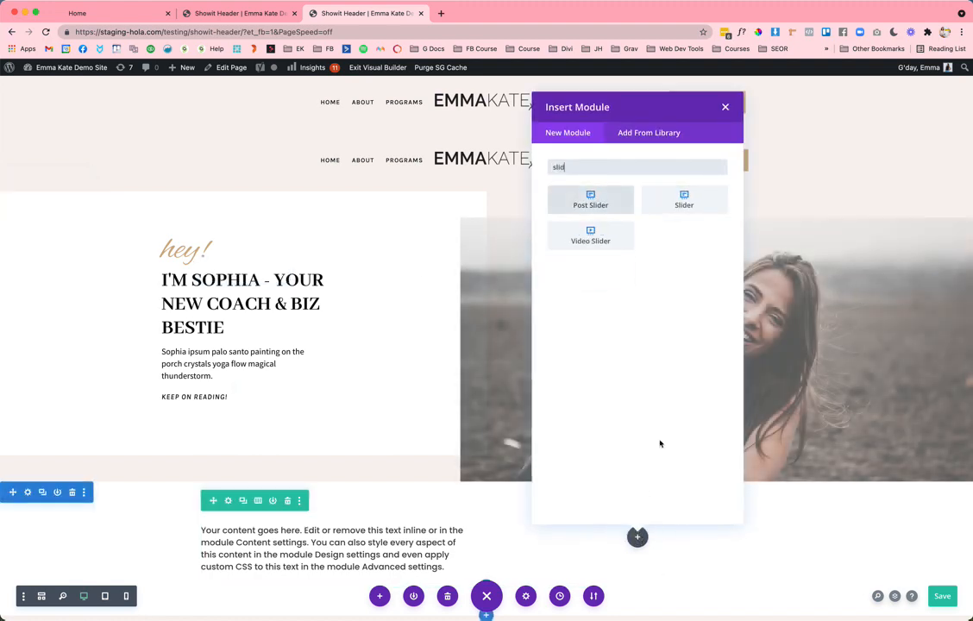
pyautogui.click(677, 204)
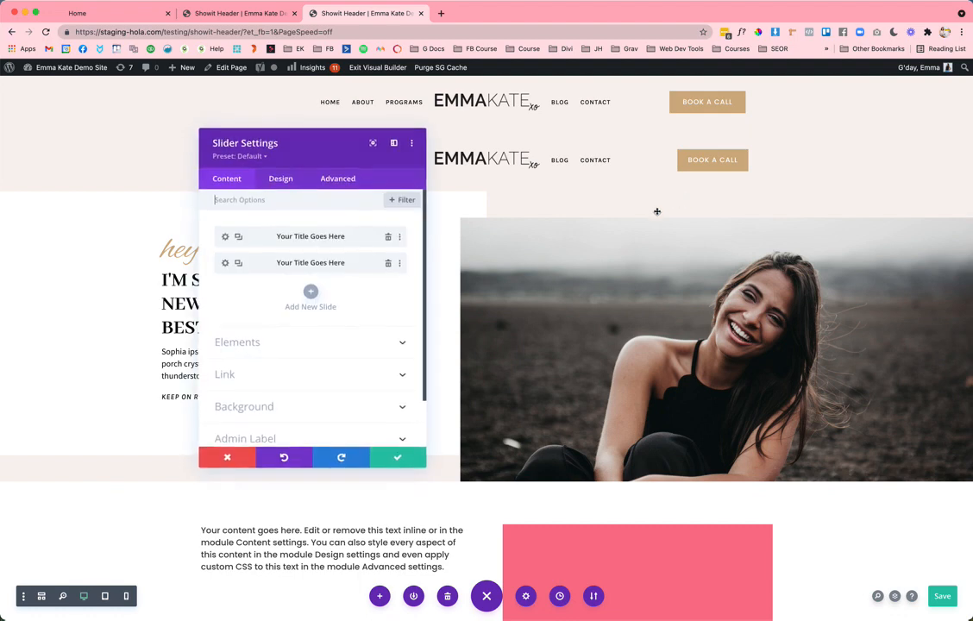
pyautogui.click(397, 457)
# In the settings of the row holding the text and slider, set the width to 100% and the maximum width to 2560px.
pyautogui.scroll(-3, 490, 507)
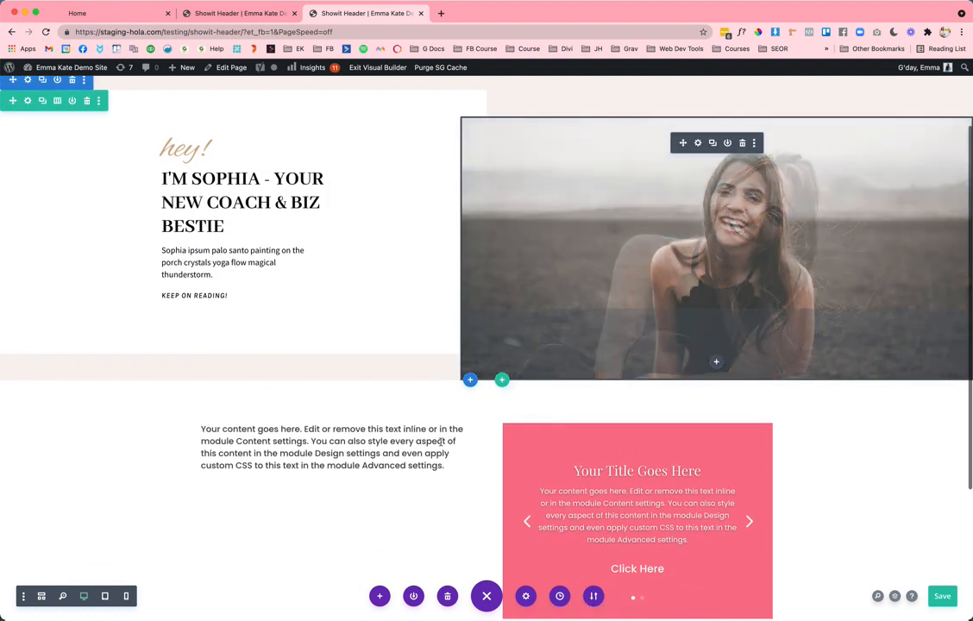
pyautogui.scroll(-2, 491, 506)
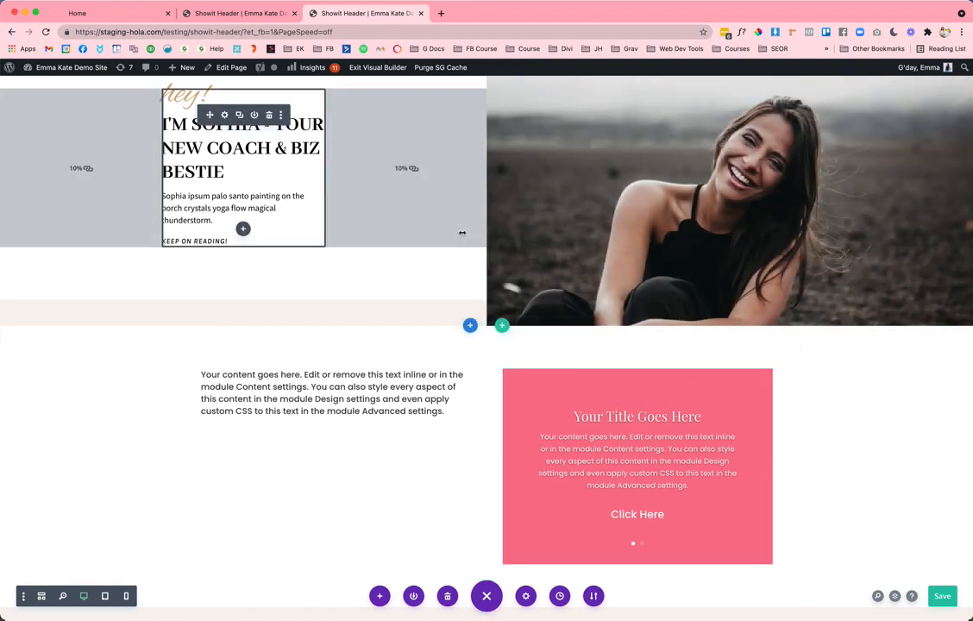
pyautogui.scroll(1, 461, 233)
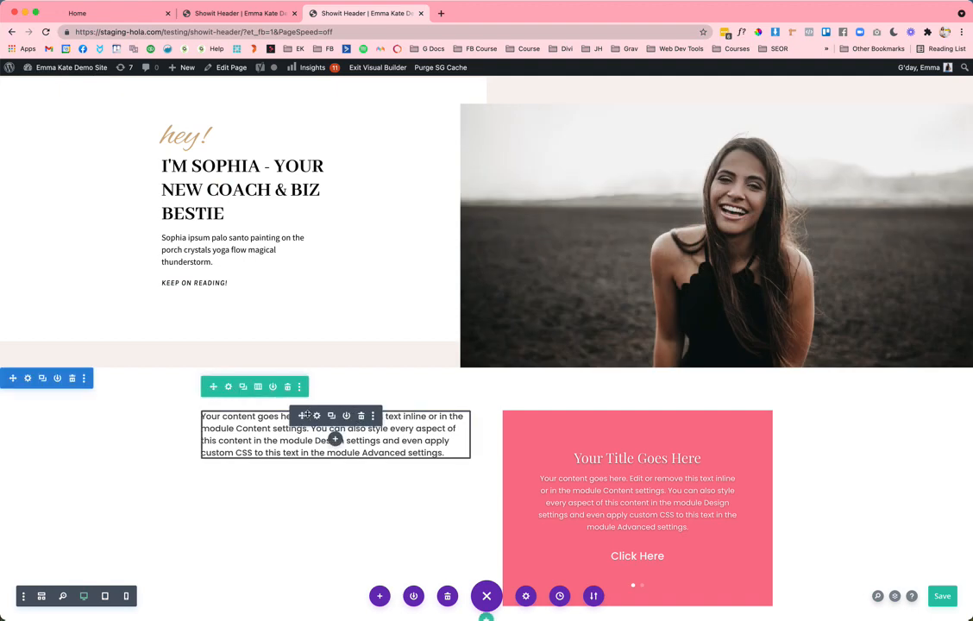
pyautogui.scroll(2, 269, 393)
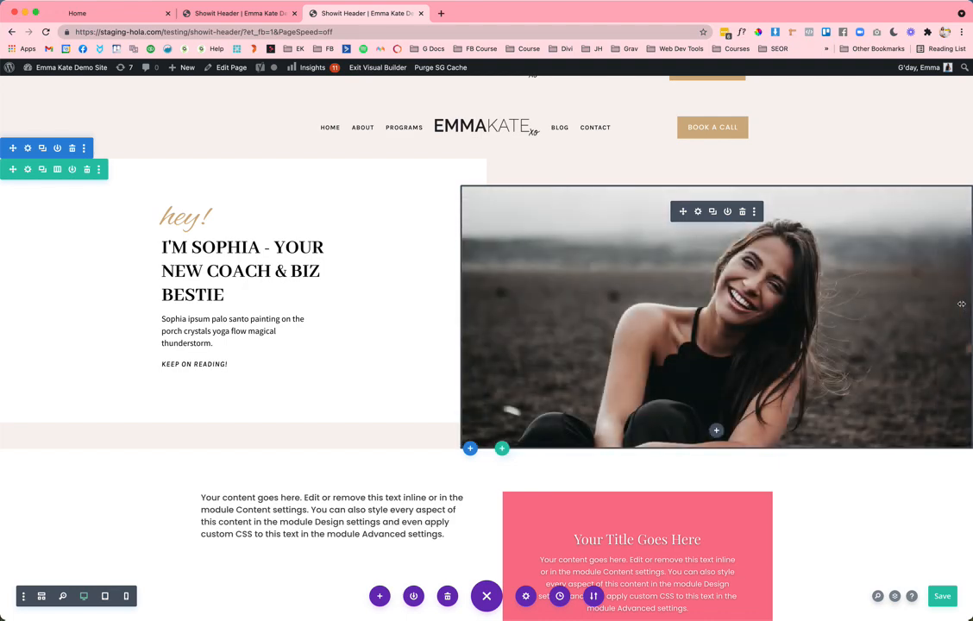
pyautogui.scroll(-1, 452, 366)
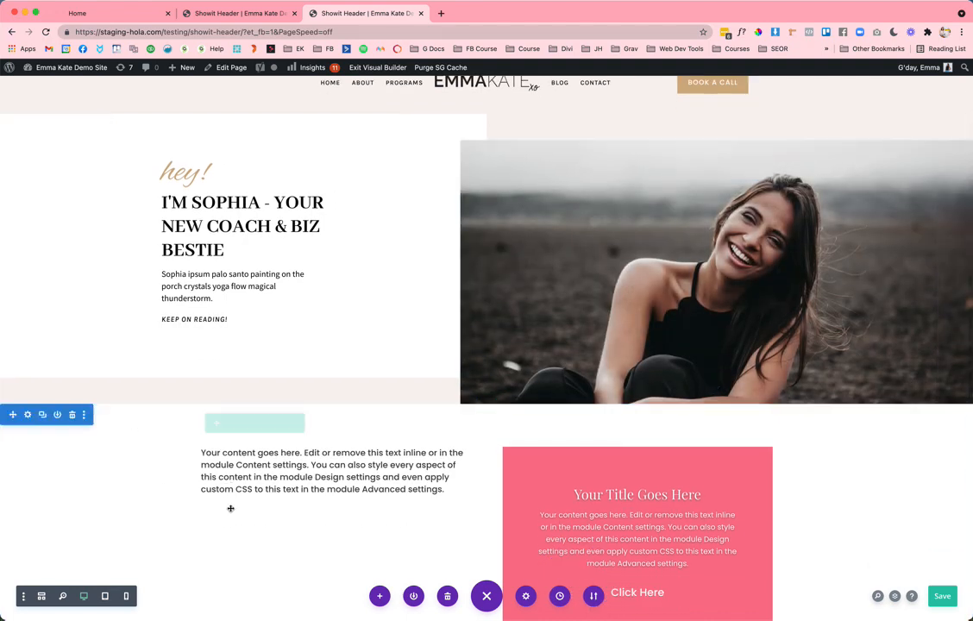
pyautogui.click(226, 423)
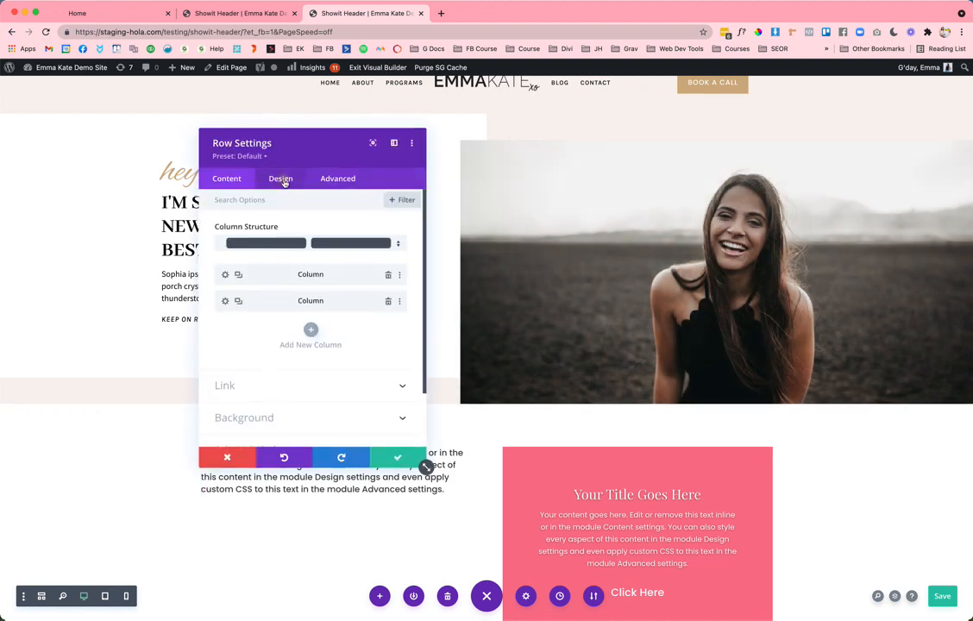
pyautogui.click(281, 179)
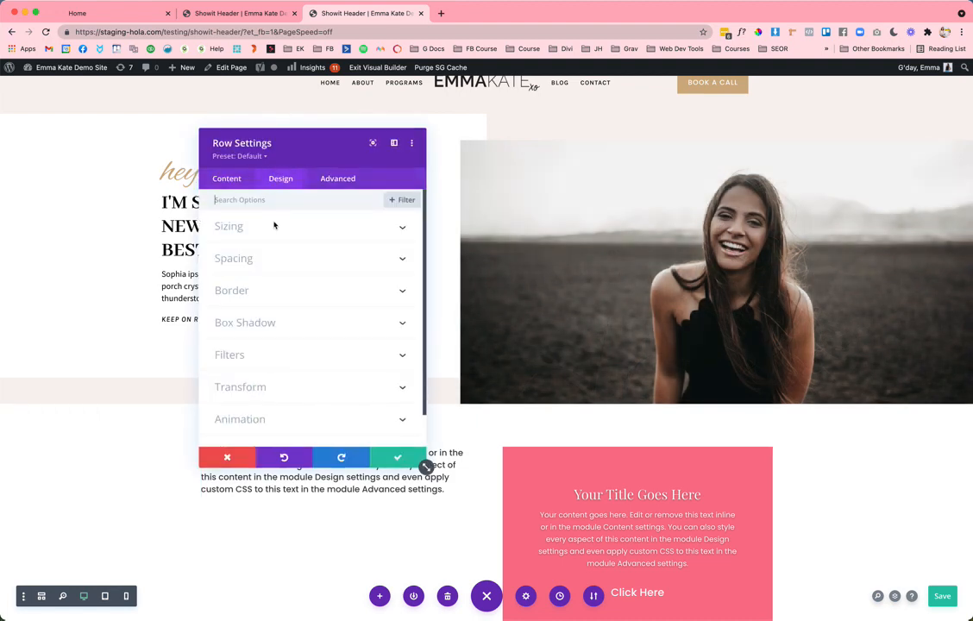
pyautogui.click(269, 226)
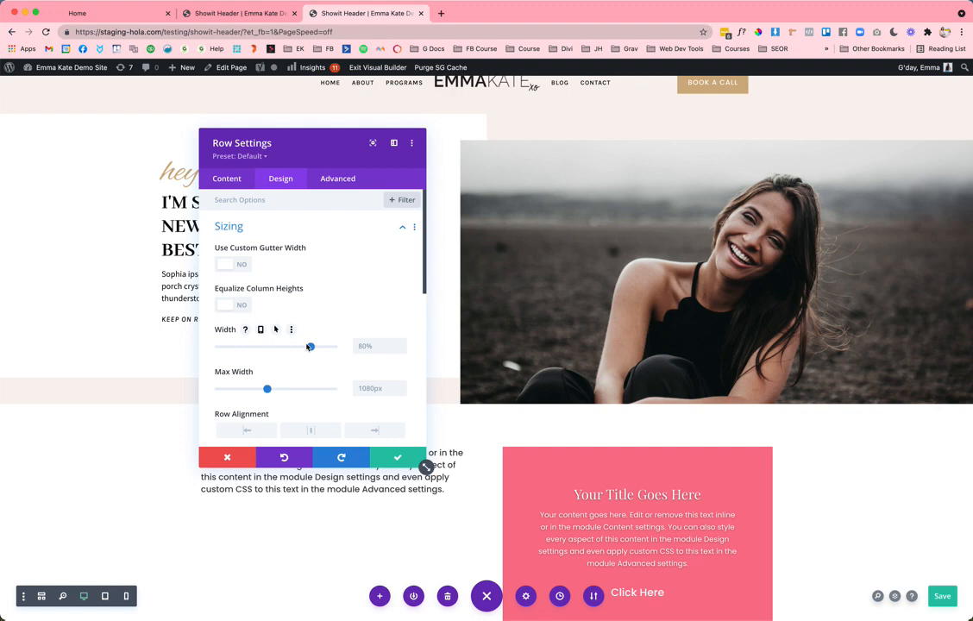
pyautogui.moveTo(308, 346); pyautogui.dragTo(371, 344)
pyautogui.moveTo(267, 388); pyautogui.dragTo(422, 387)
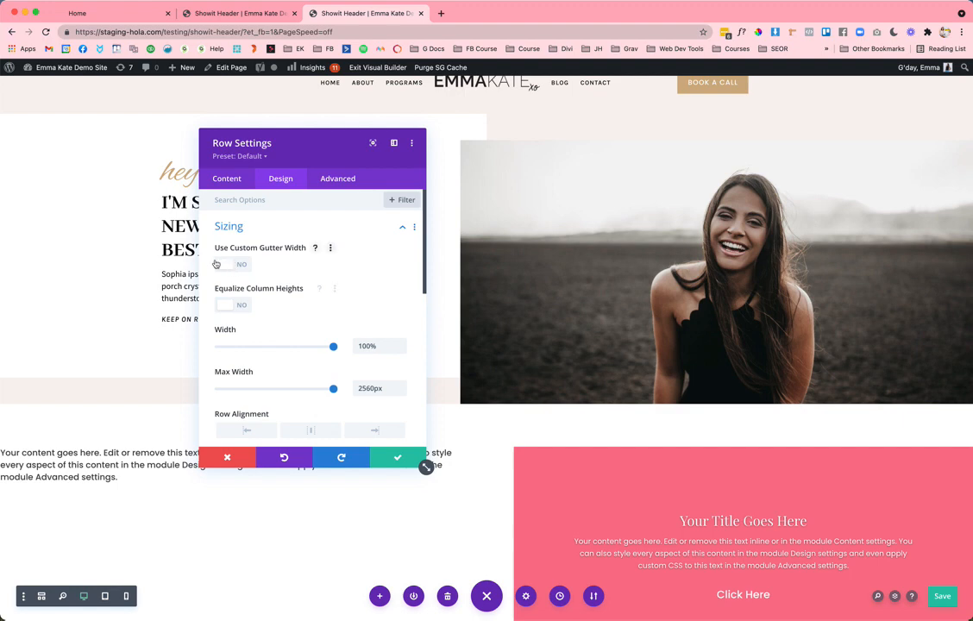
# Enable a custom gutter width of 1 and Equalize Column Heights for the row, and save its settings.
pyautogui.click(222, 264)
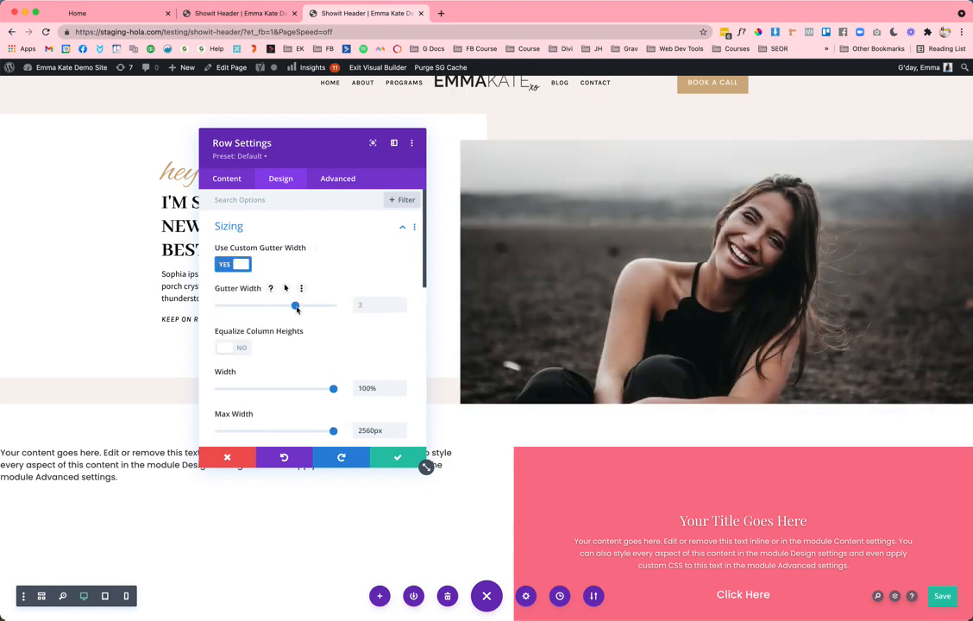
pyautogui.moveTo(296, 306); pyautogui.dragTo(209, 304)
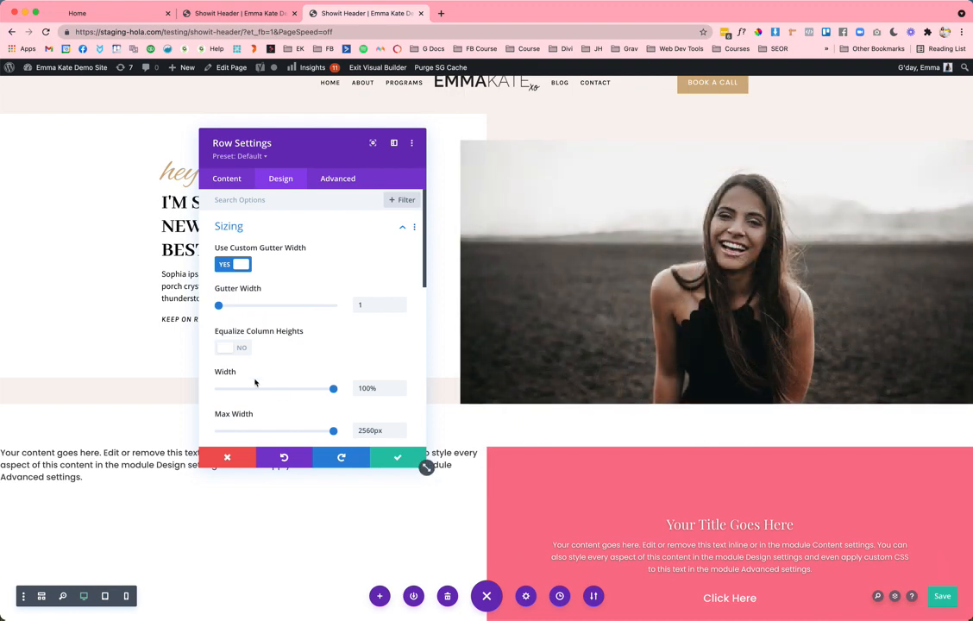
pyautogui.click(240, 350)
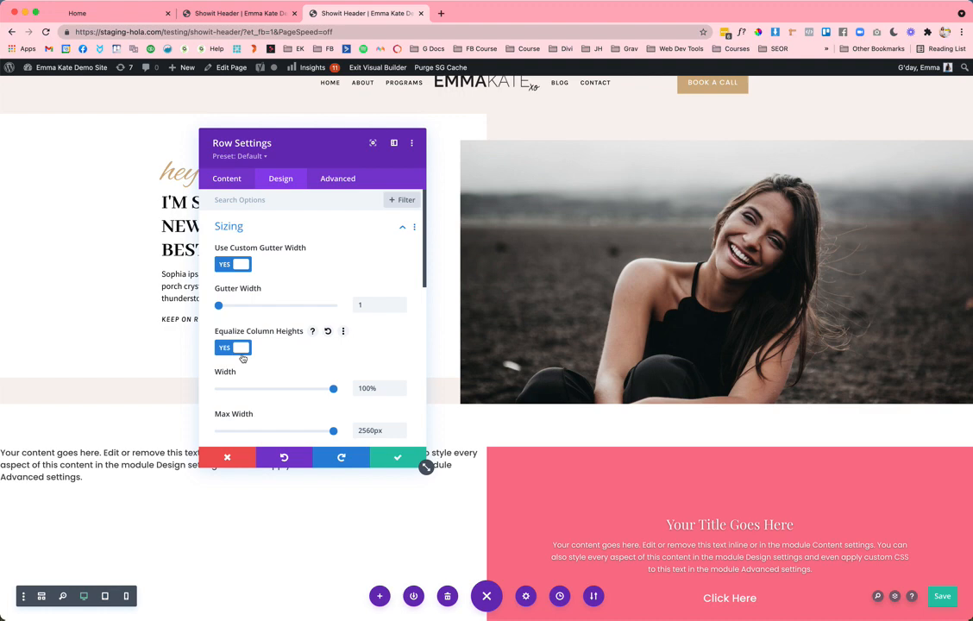
pyautogui.click(385, 460)
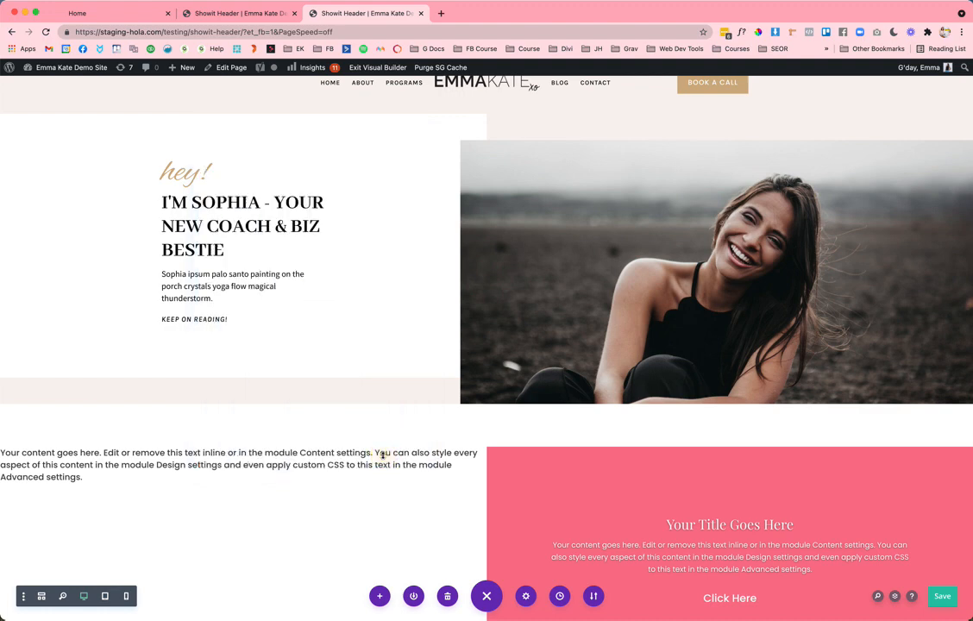
# Set the new row's Text module to a maximum width of 340px with centred module alignment.
pyautogui.scroll(-2, 383, 457)
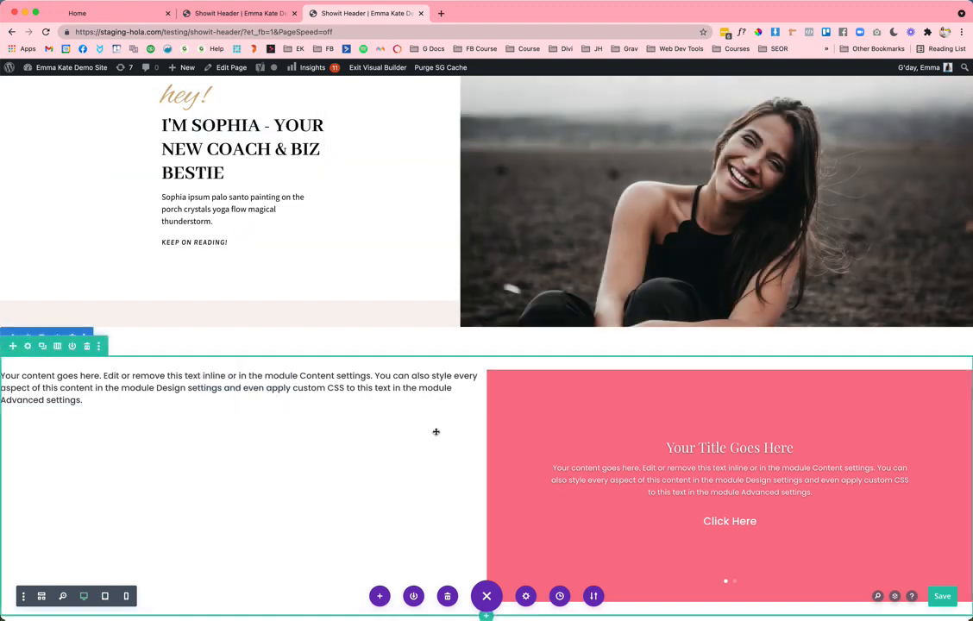
pyautogui.click(222, 377)
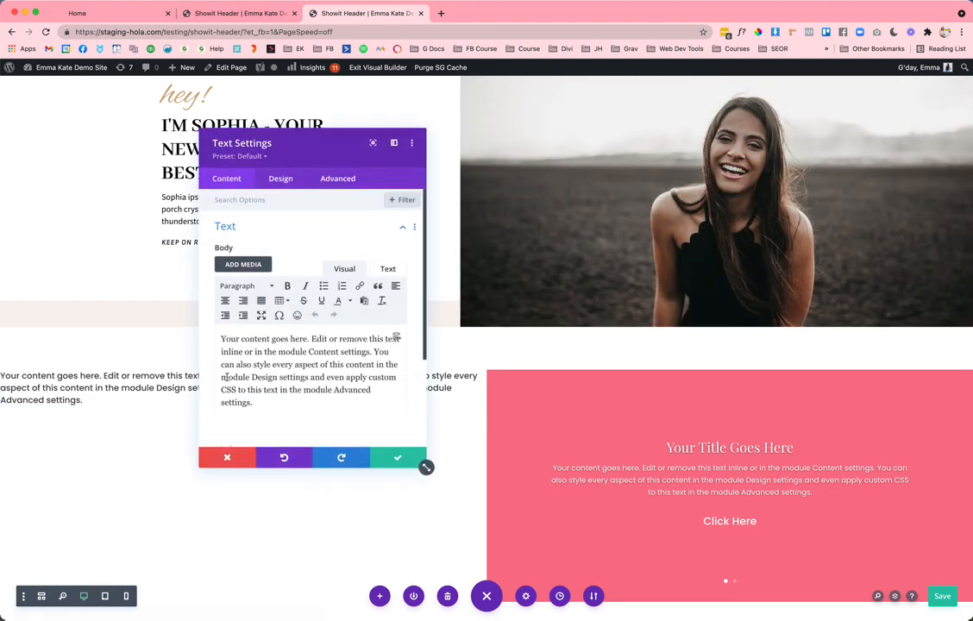
pyautogui.click(283, 180)
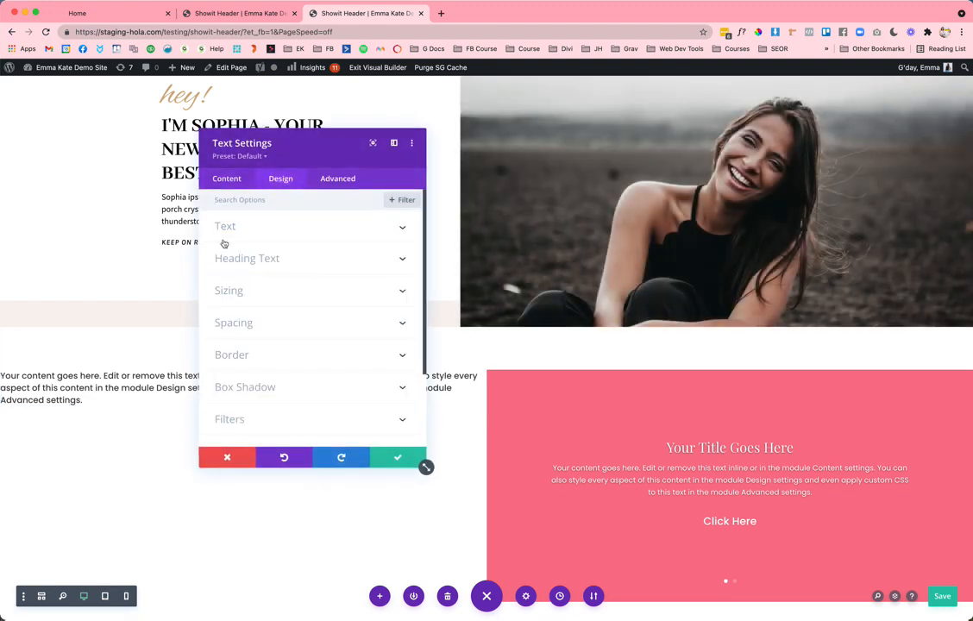
pyautogui.click(241, 287)
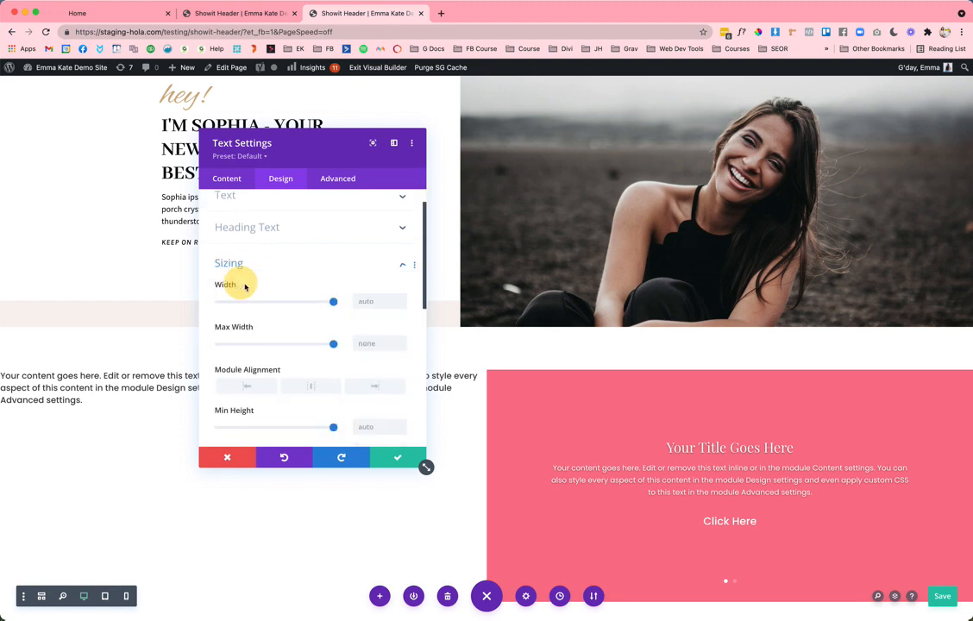
pyautogui.click(369, 283)
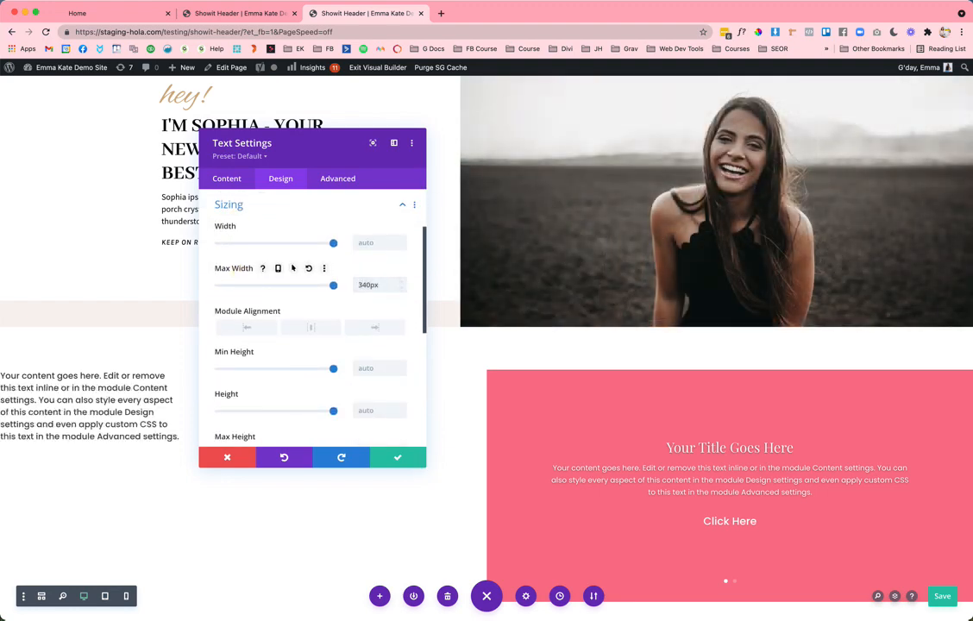
pyautogui.moveTo(291, 142); pyautogui.dragTo(679, 140)
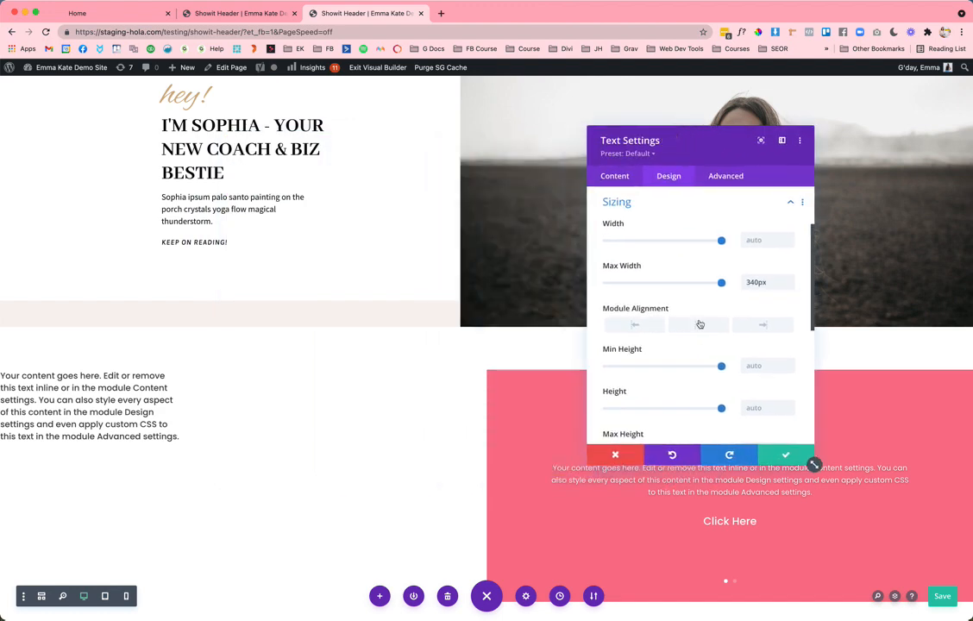
pyautogui.click(701, 325)
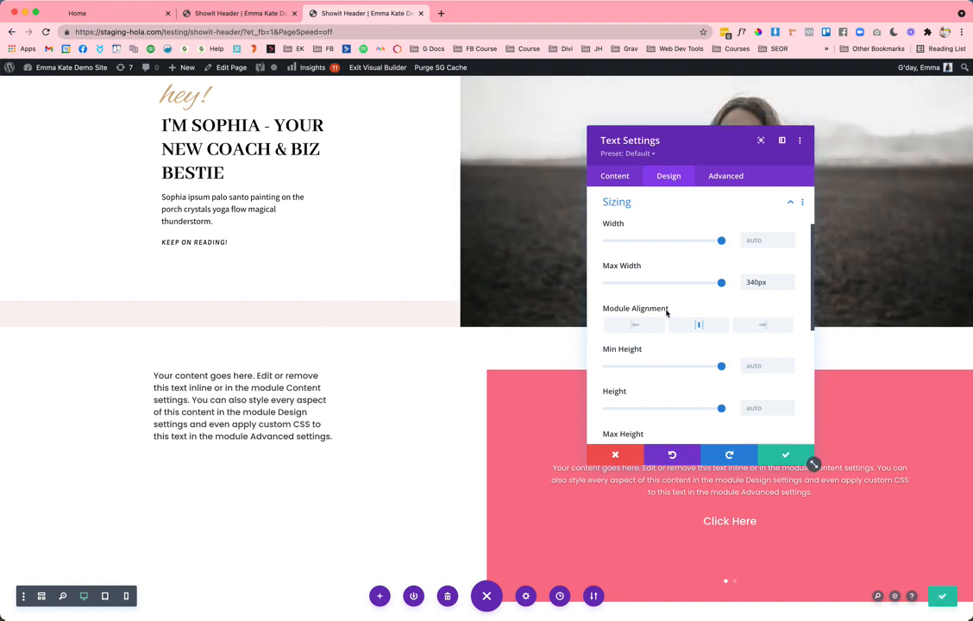
pyautogui.click(629, 202)
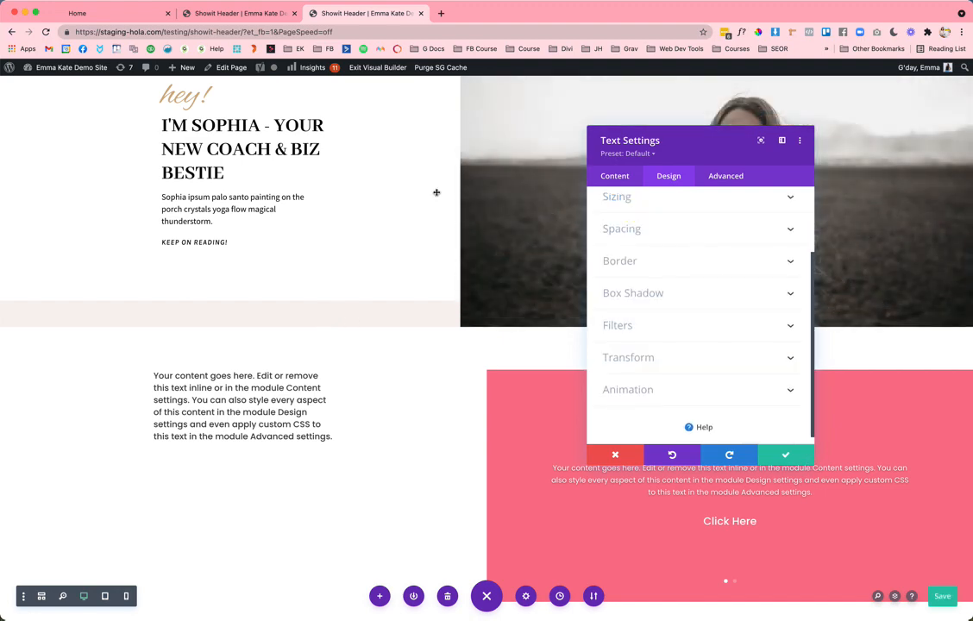
# Give the Text module linked top and bottom margins of 10% and save its settings.
pyautogui.scroll(1, 437, 192)
pyautogui.scroll(1, 353, 177)
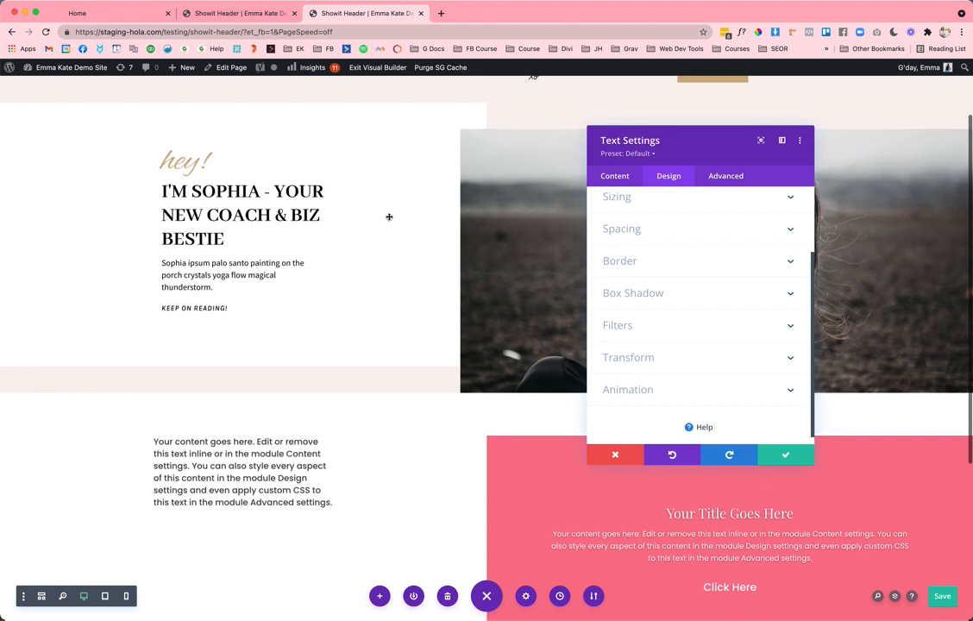
pyautogui.click(641, 231)
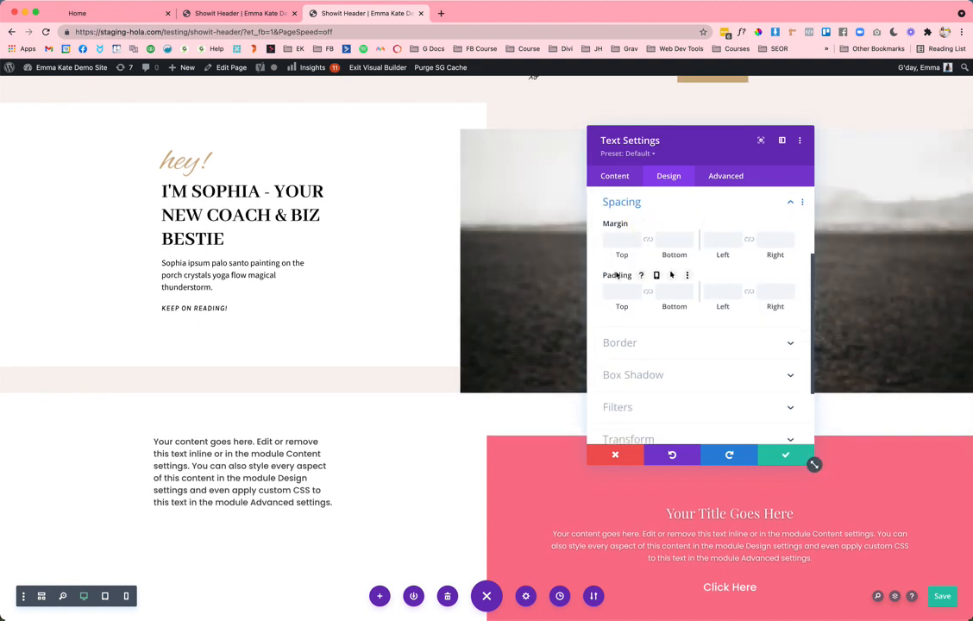
pyautogui.click(617, 239)
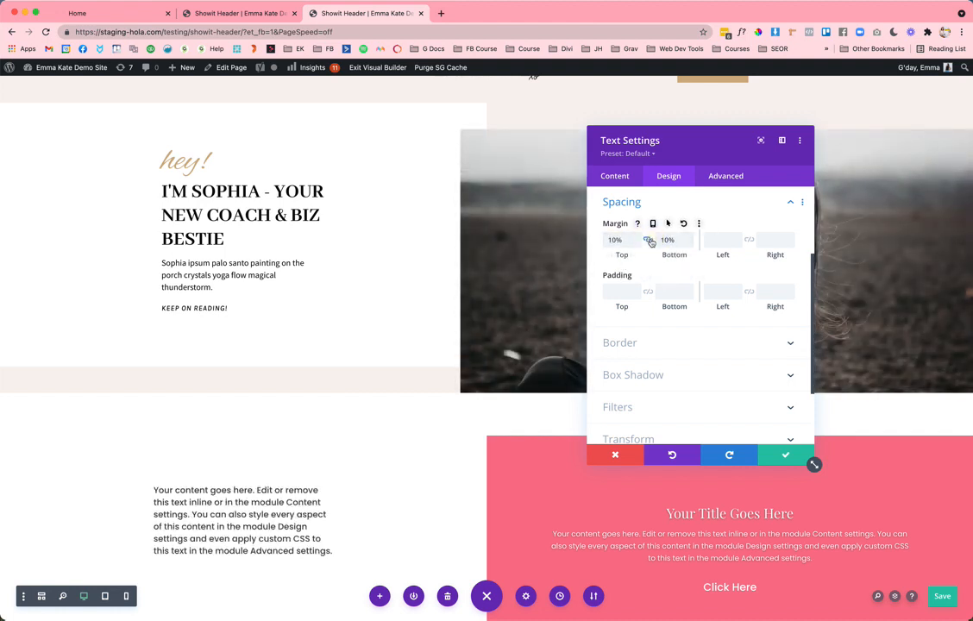
pyautogui.scroll(-4, 223, 345)
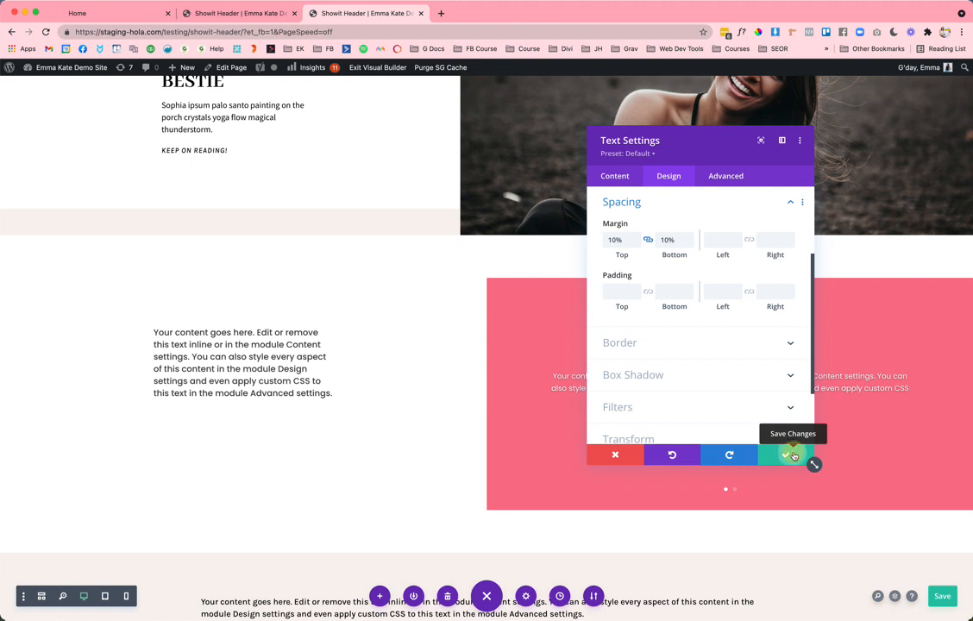
pyautogui.click(793, 456)
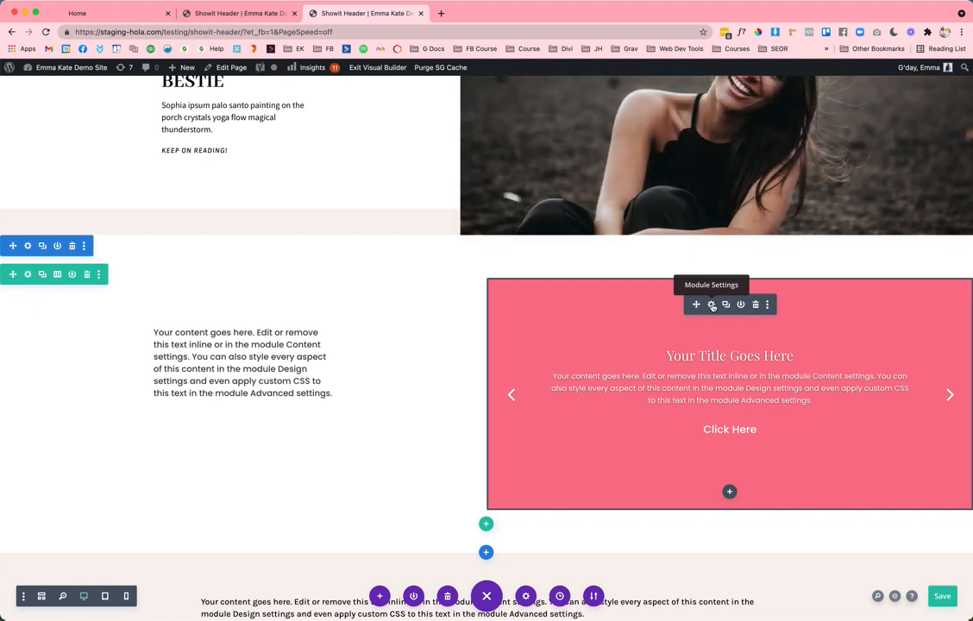
# In the Slider module's settings, delete the second default slide.
pyautogui.scroll(2, 712, 306)
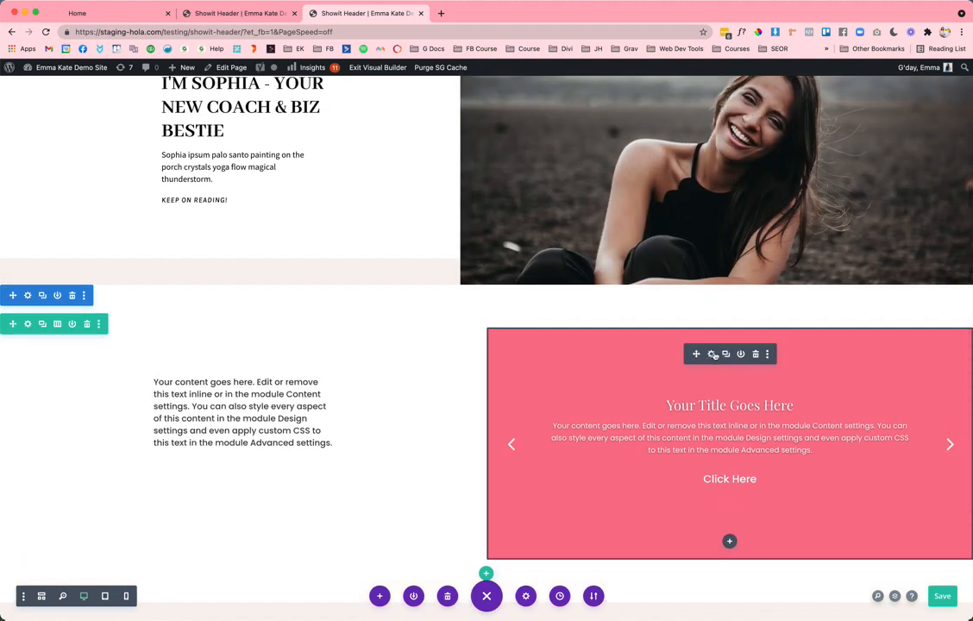
pyautogui.click(712, 354)
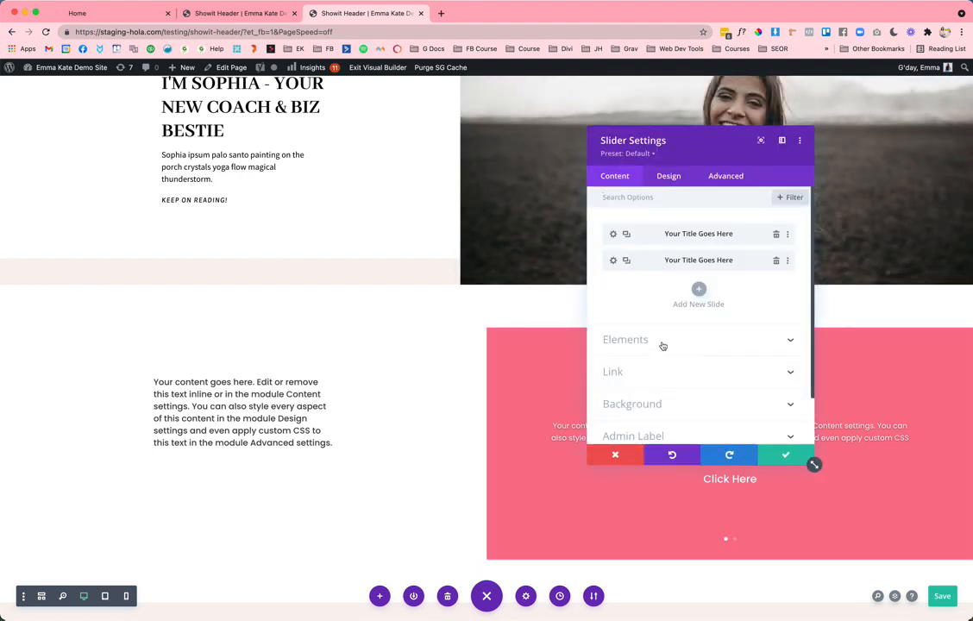
pyautogui.click(648, 402)
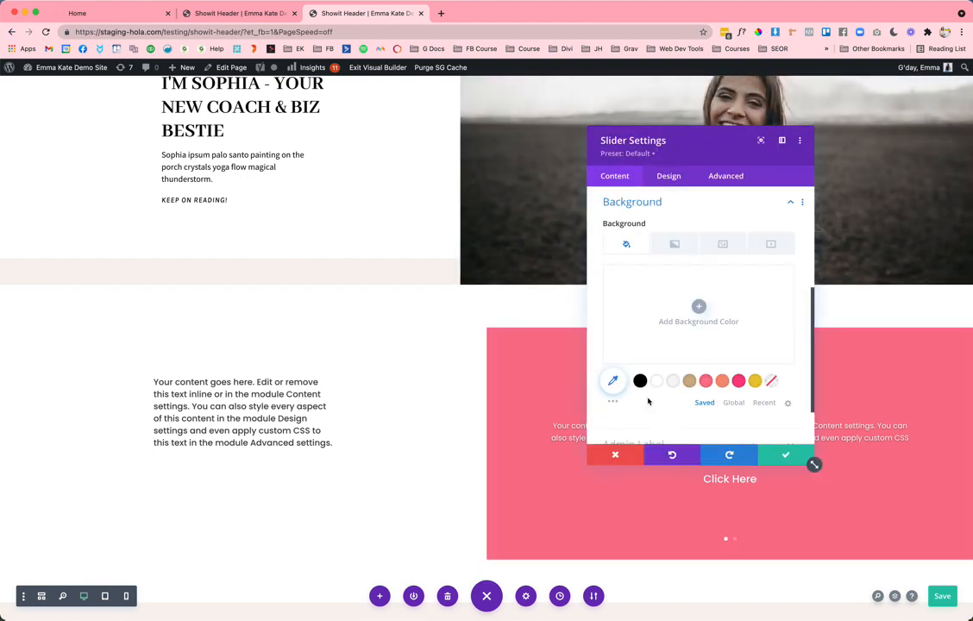
pyautogui.scroll(4, 664, 365)
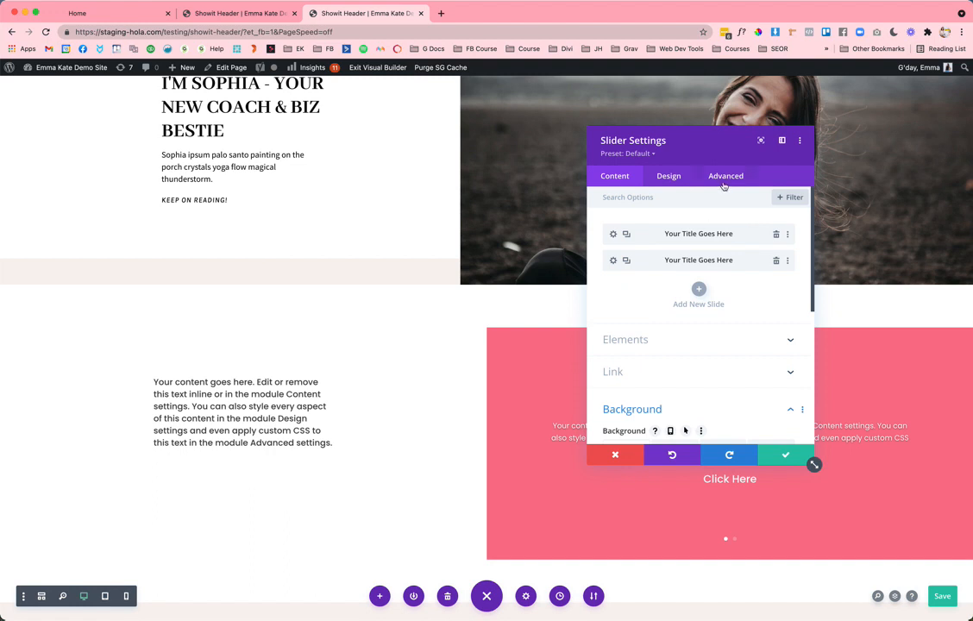
pyautogui.moveTo(710, 151); pyautogui.dragTo(223, 123)
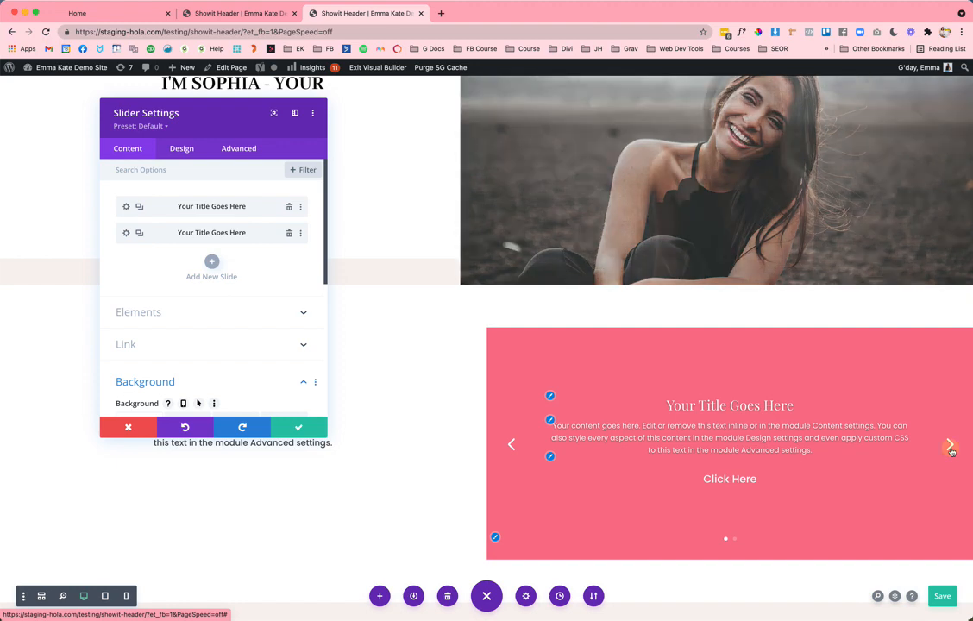
pyautogui.click(949, 447)
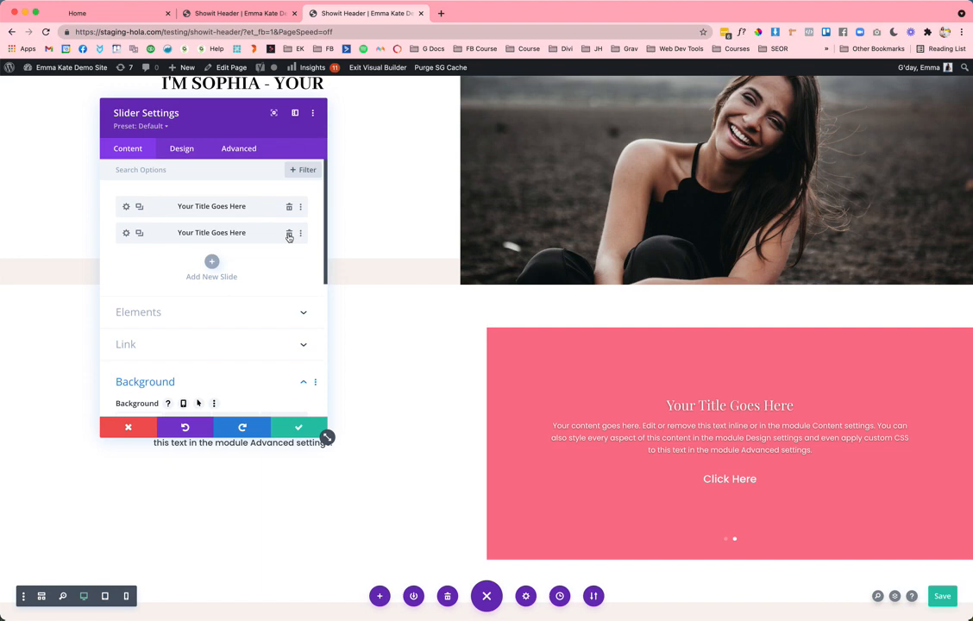
pyautogui.click(289, 236)
# Clear the title, button and body text of the remaining slide.
pyautogui.click(128, 206)
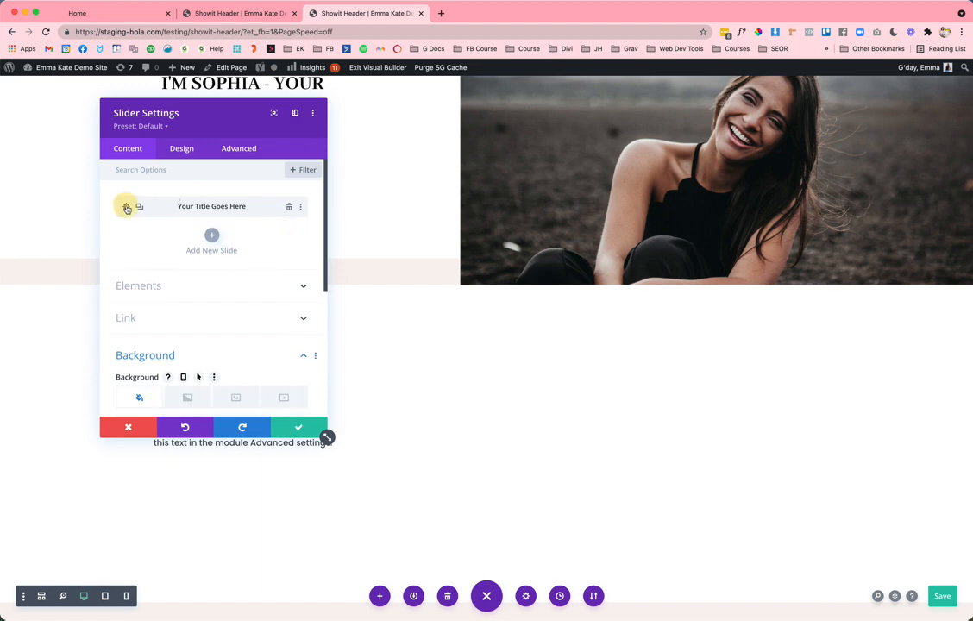
pyautogui.click(182, 205)
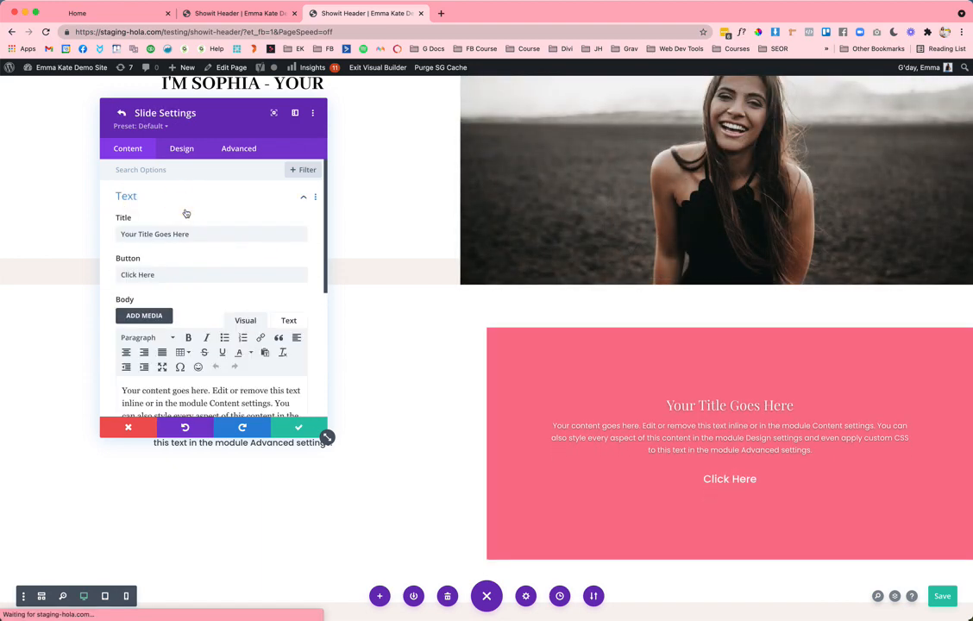
pyautogui.tripleClick(191, 234)
pyautogui.press('BackSpace')
pyautogui.tripleClick(177, 273)
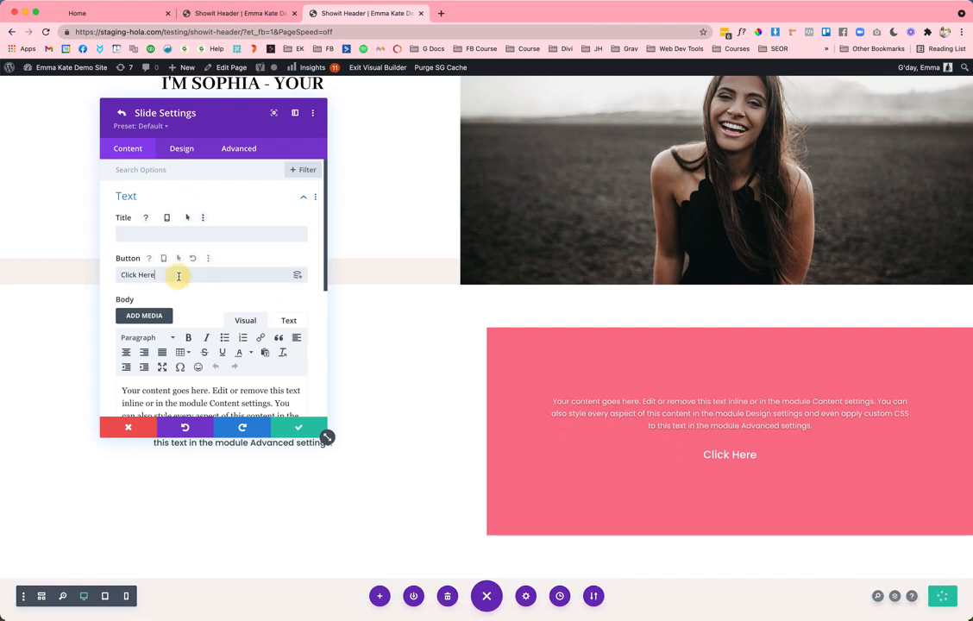
pyautogui.press('BackSpace')
pyautogui.scroll(-3, 194, 328)
pyautogui.click(215, 339)
pyautogui.tripleClick(215, 338)
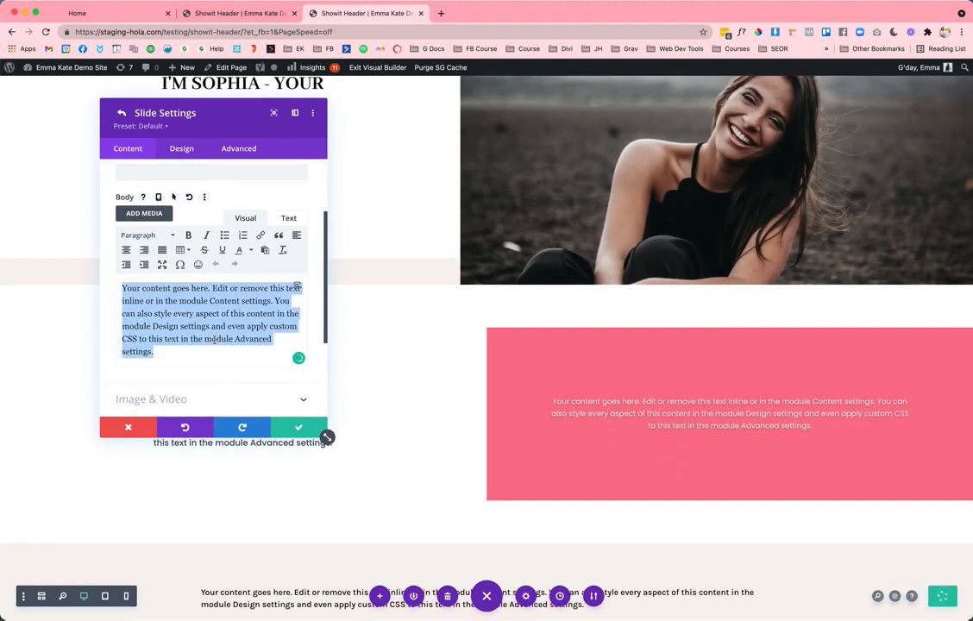
pyautogui.press('BackSpace')
# Remove the pink background color from the slide.
pyautogui.scroll(-2, 253, 332)
pyautogui.click(244, 302)
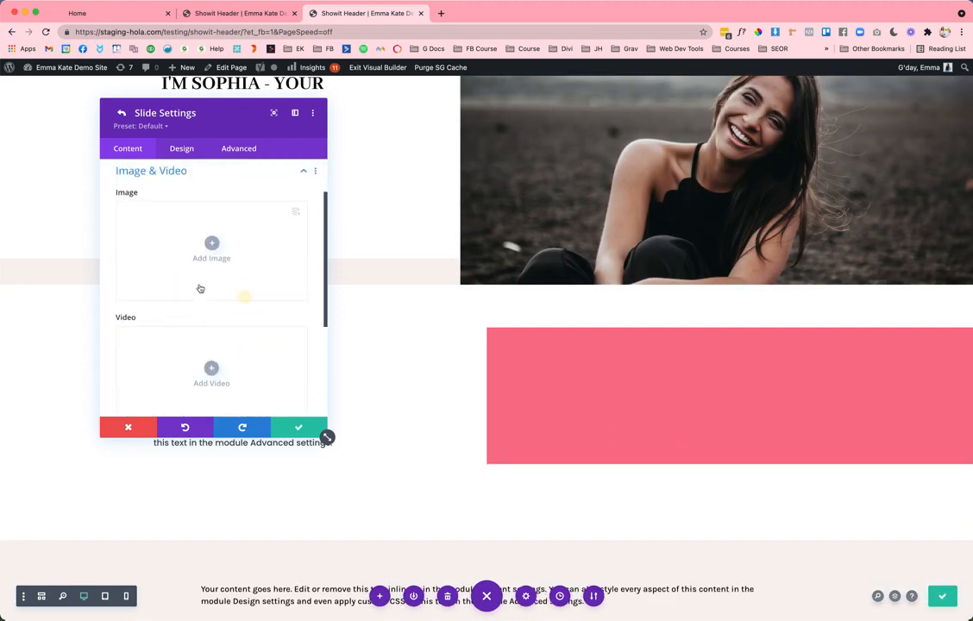
pyautogui.scroll(-5, 200, 286)
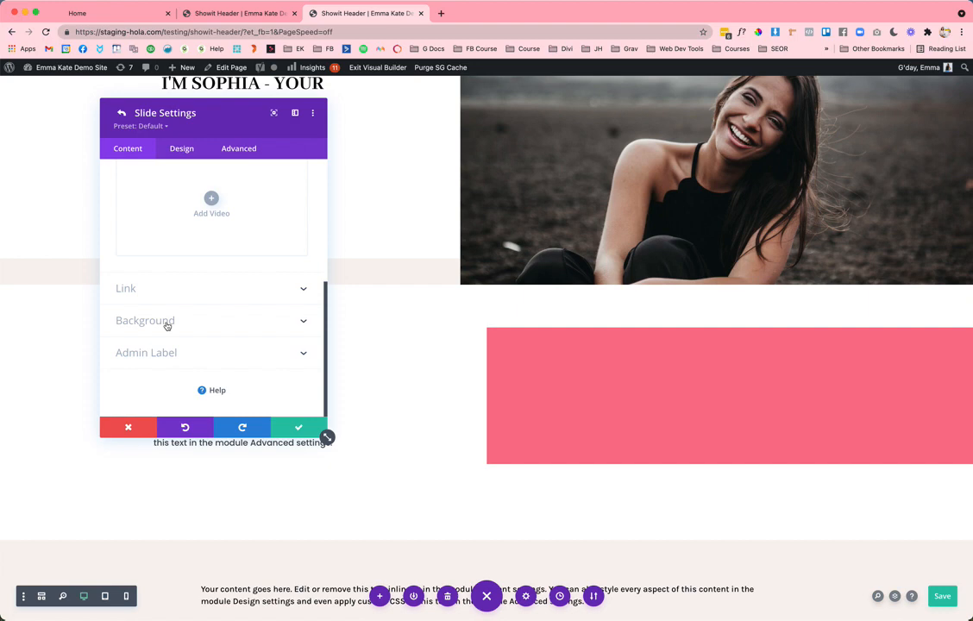
pyautogui.click(167, 321)
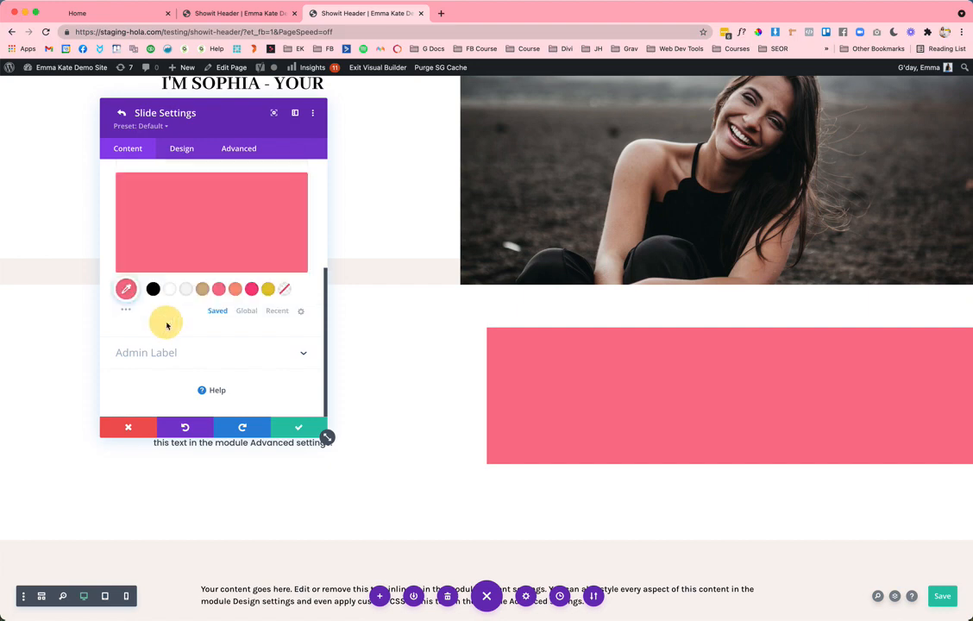
pyautogui.click(292, 254)
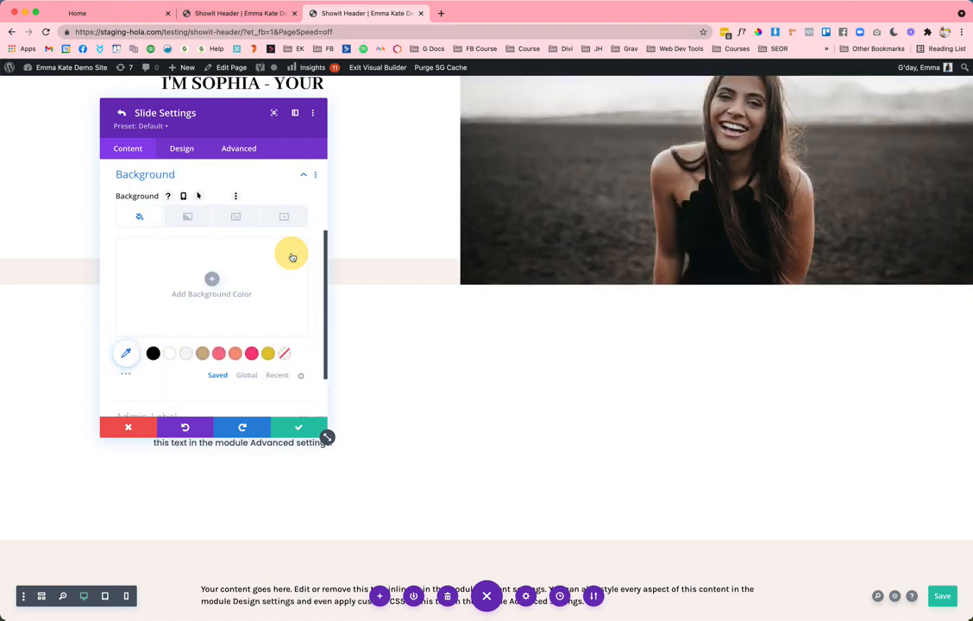
# Set woman_smiling_at_camera_in_black_top.jpg from the media library as the slide's background image and return to the slider's settings.
pyautogui.click(234, 219)
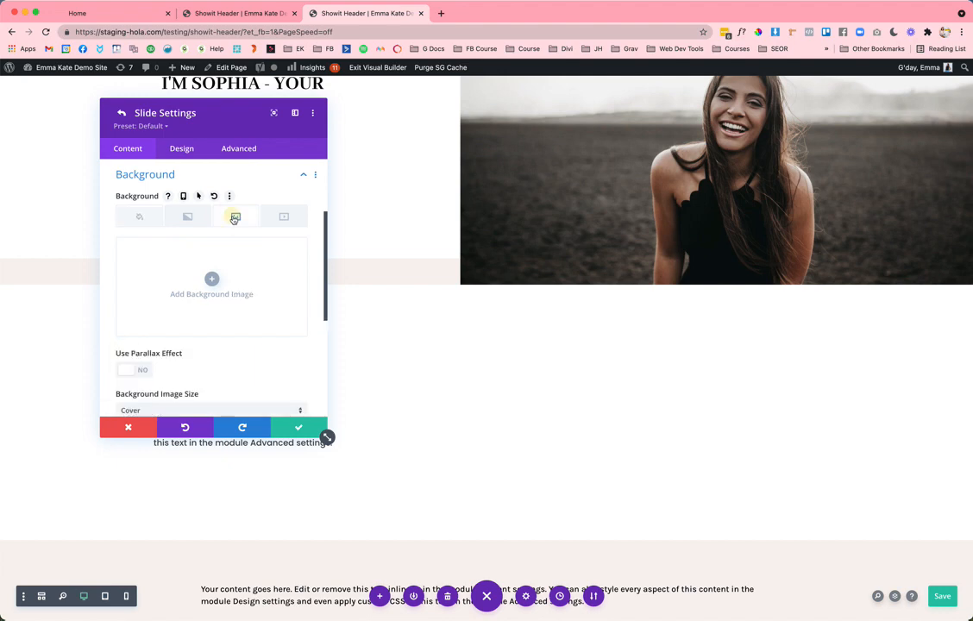
pyautogui.click(212, 279)
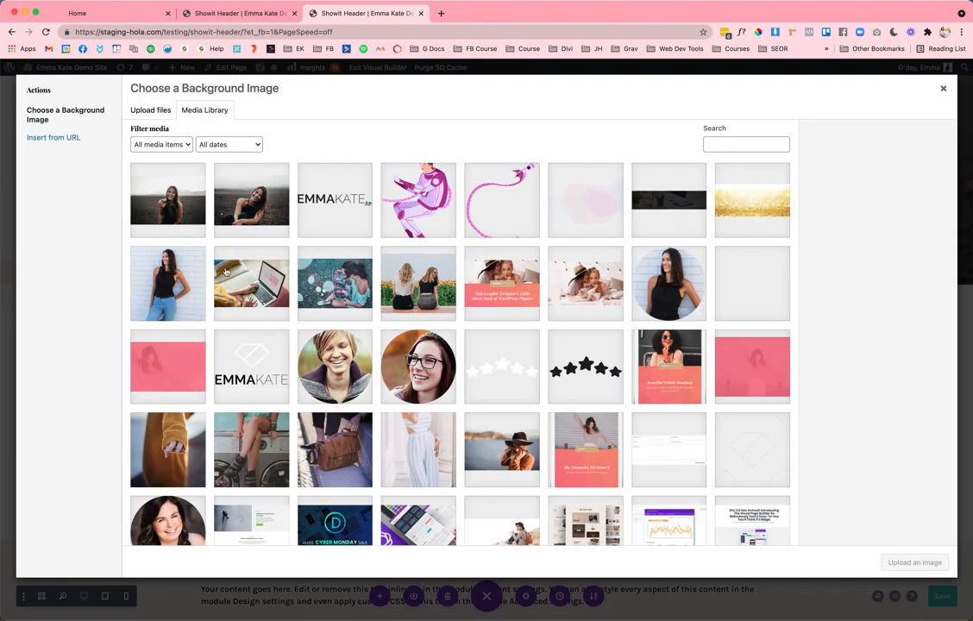
pyautogui.click(243, 184)
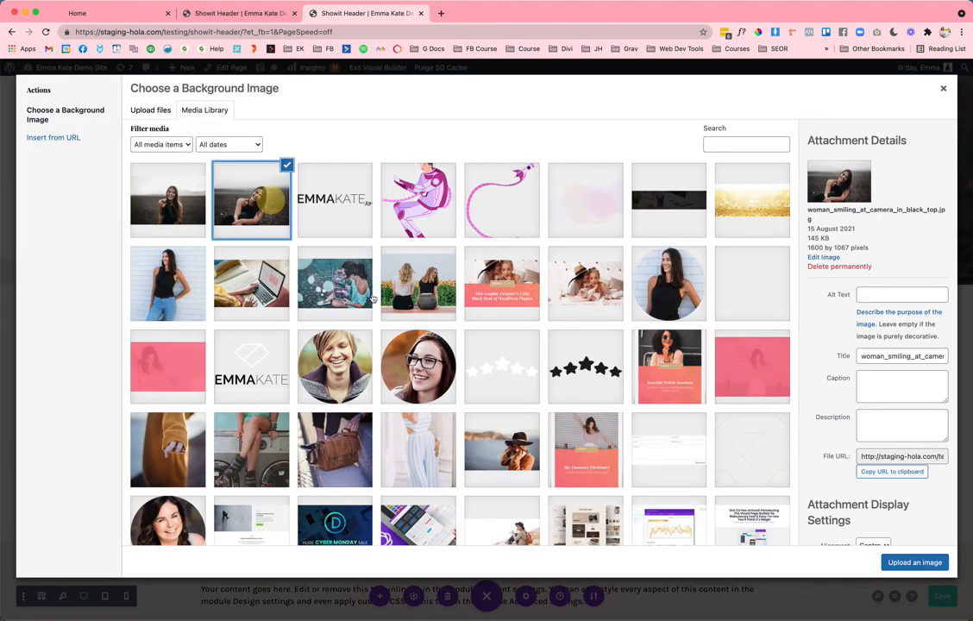
pyautogui.click(896, 563)
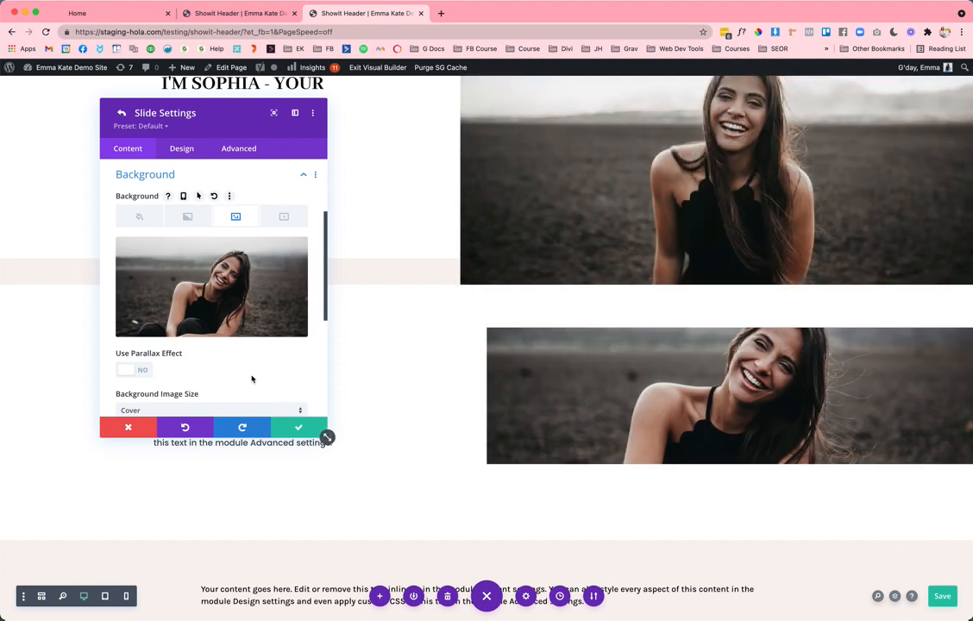
pyautogui.scroll(-3, 251, 379)
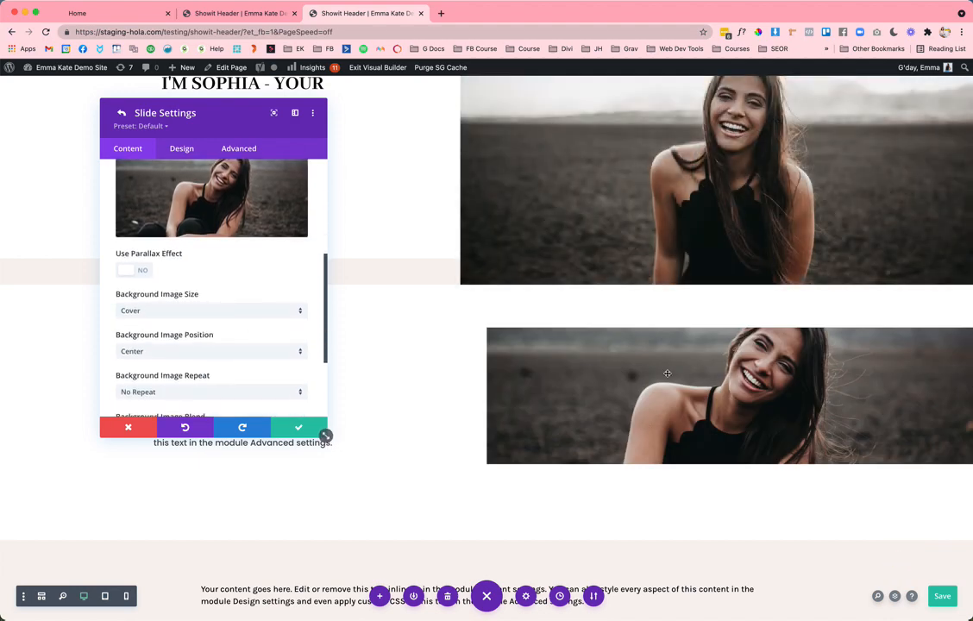
pyautogui.scroll(-3, 228, 362)
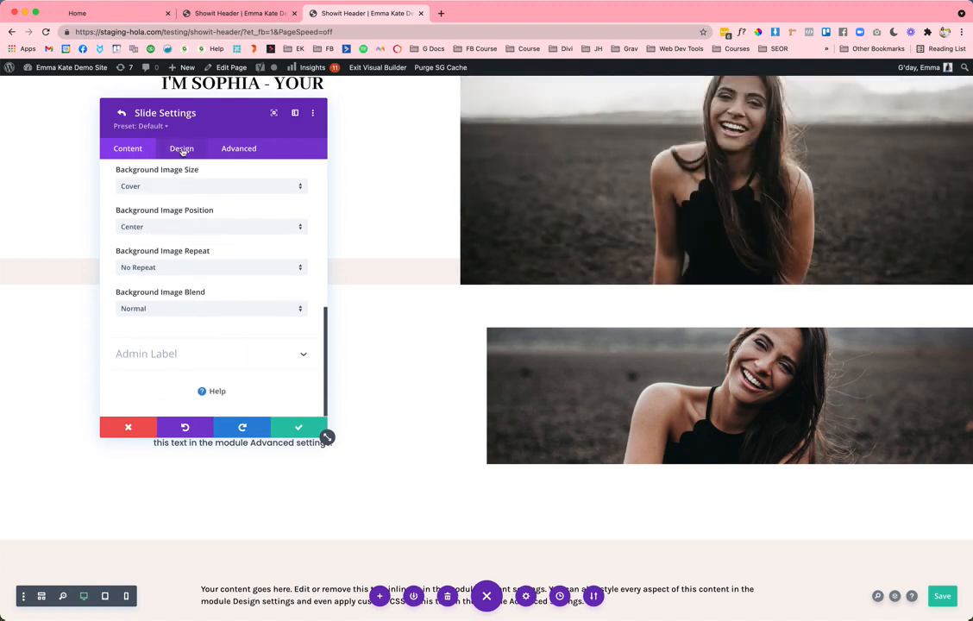
pyautogui.click(182, 149)
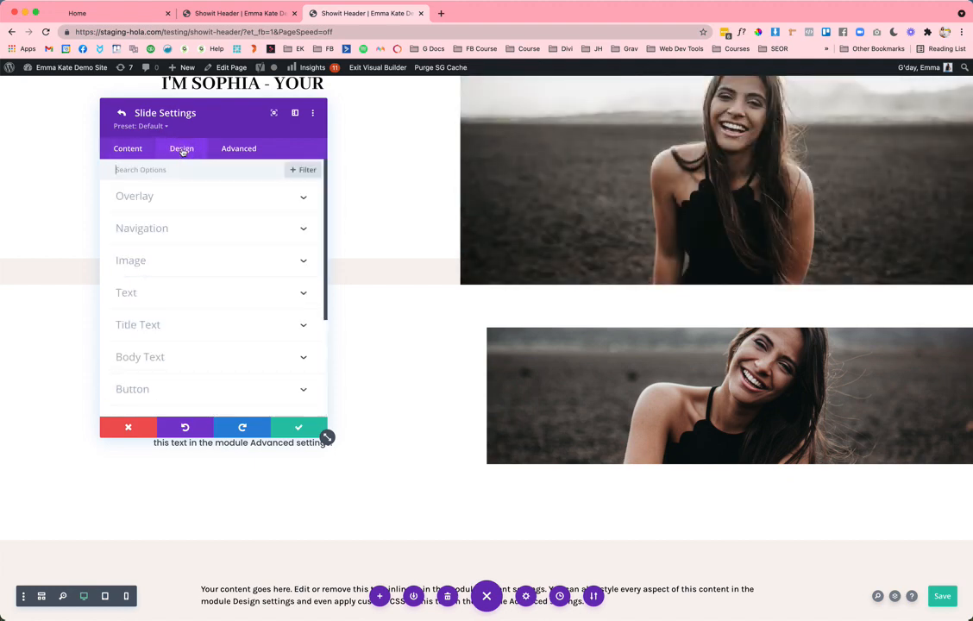
pyautogui.click(125, 113)
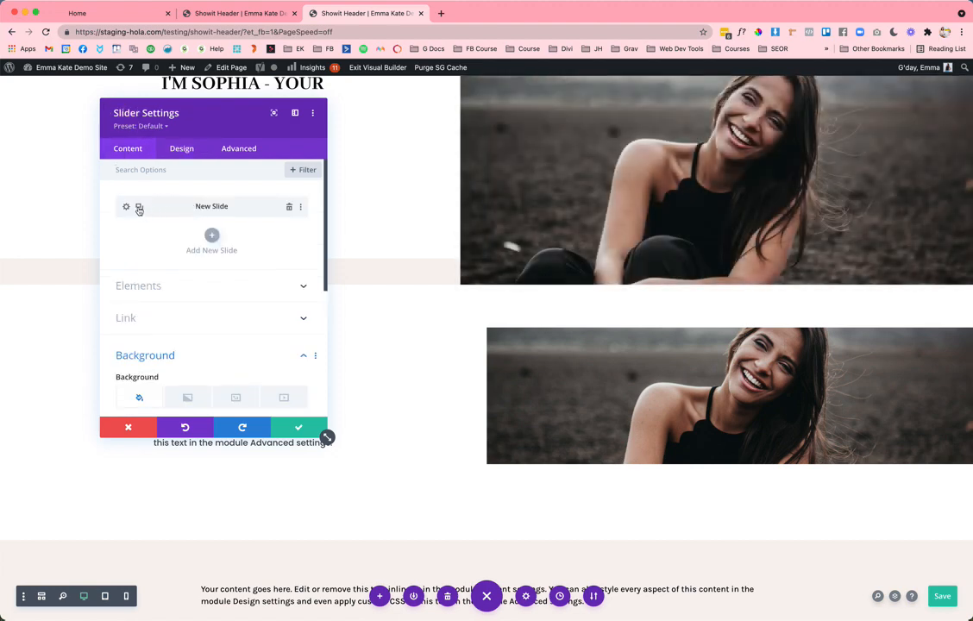
# Duplicate the slide and set the media library's first photo, the woman facing the camera, as the copy's background image.
pyautogui.click(140, 208)
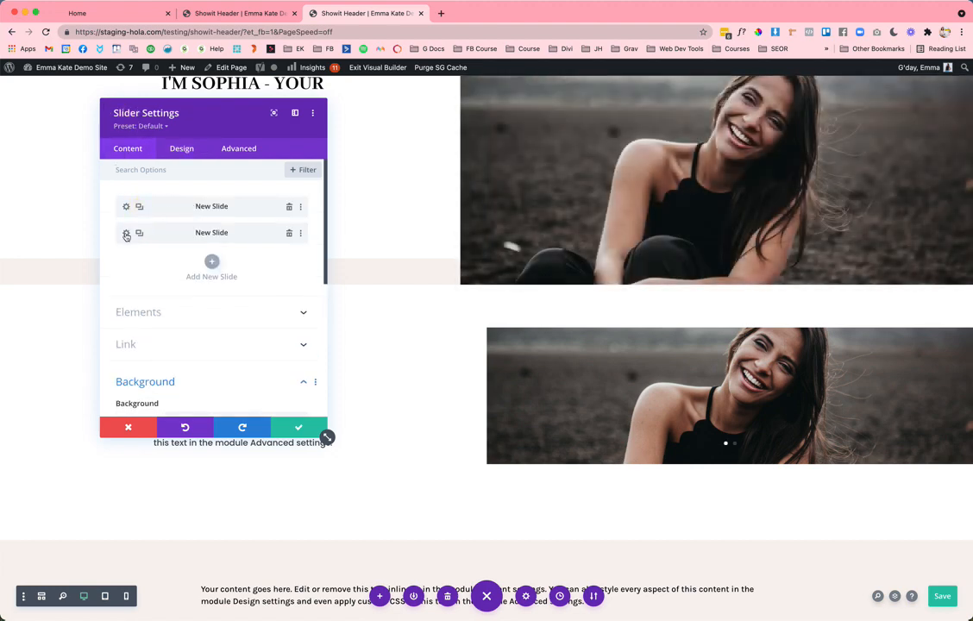
pyautogui.click(126, 233)
pyautogui.scroll(-2, 155, 284)
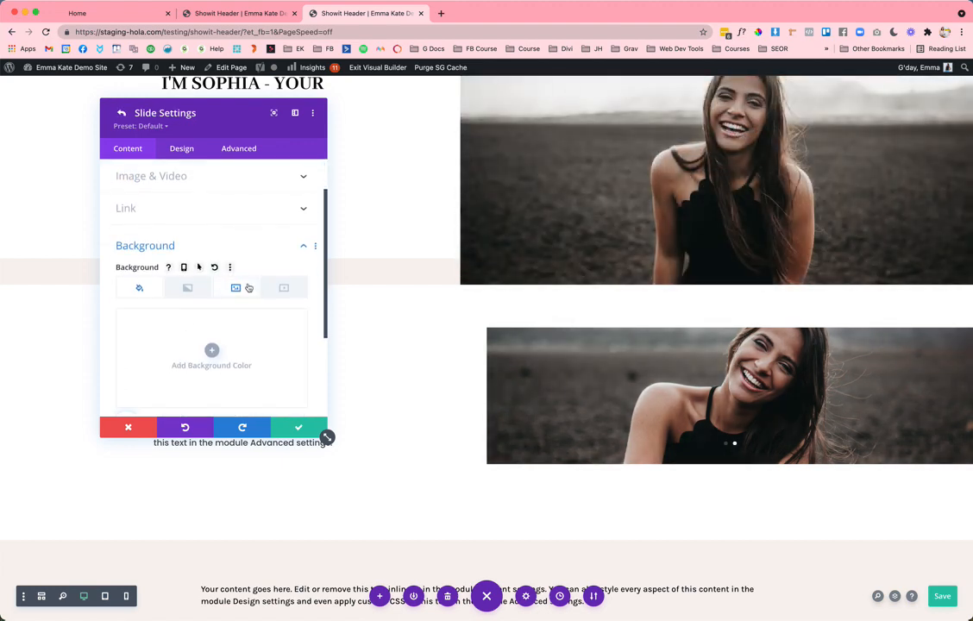
pyautogui.click(236, 288)
pyautogui.click(242, 342)
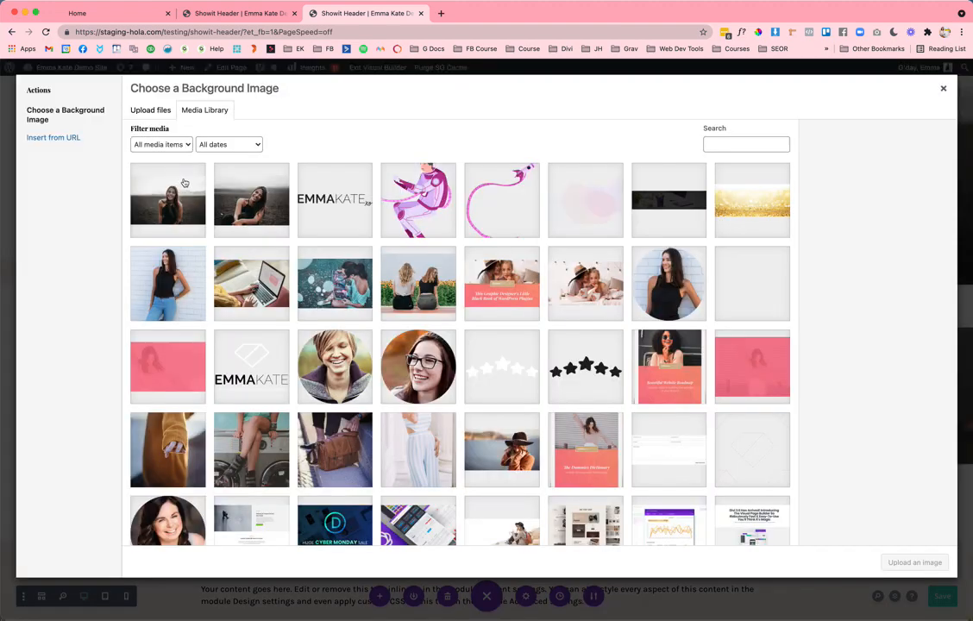
pyautogui.click(182, 185)
pyautogui.click(916, 562)
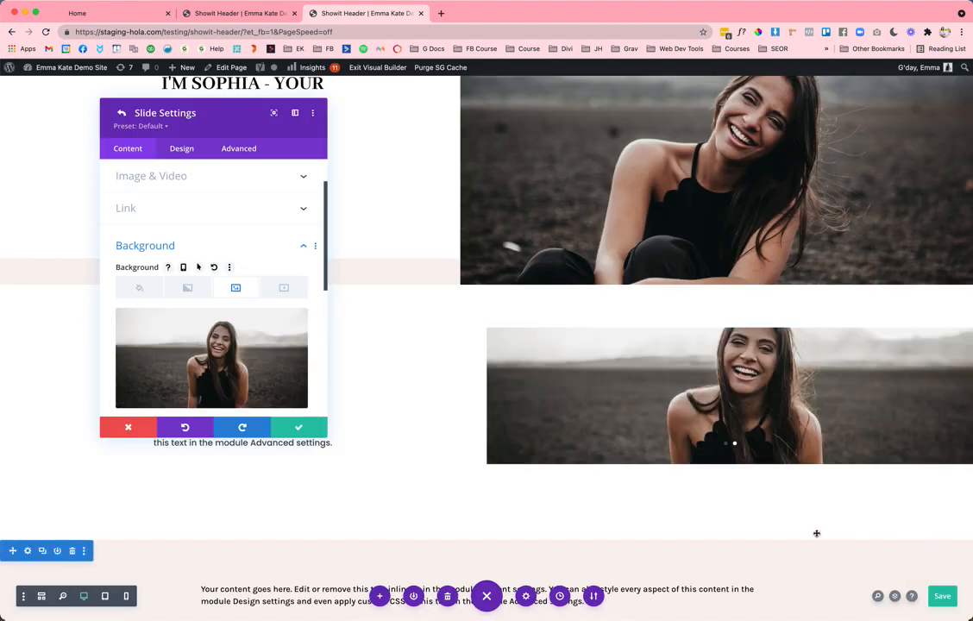
pyautogui.click(121, 113)
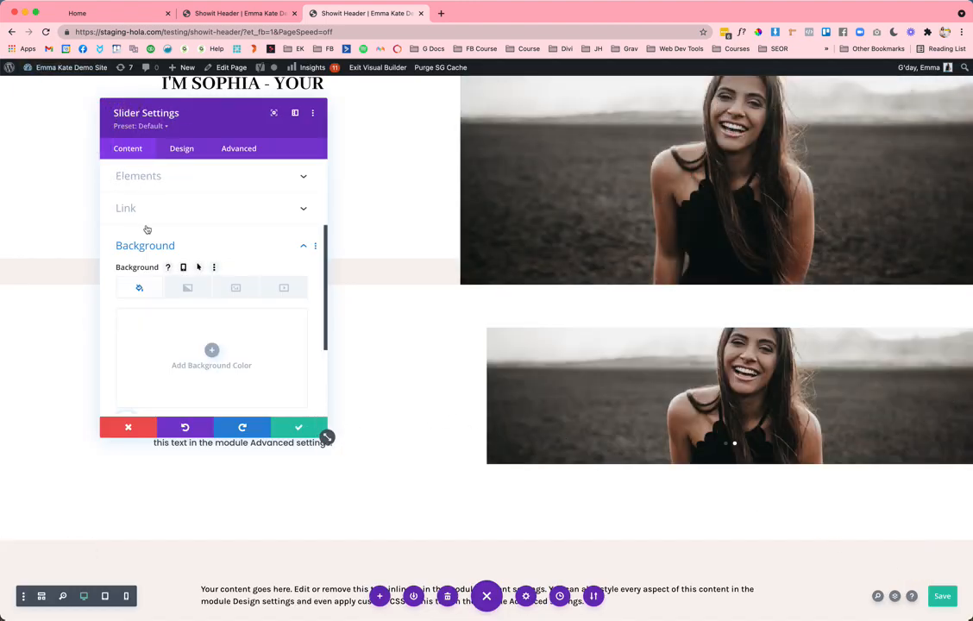
pyautogui.scroll(3, 147, 230)
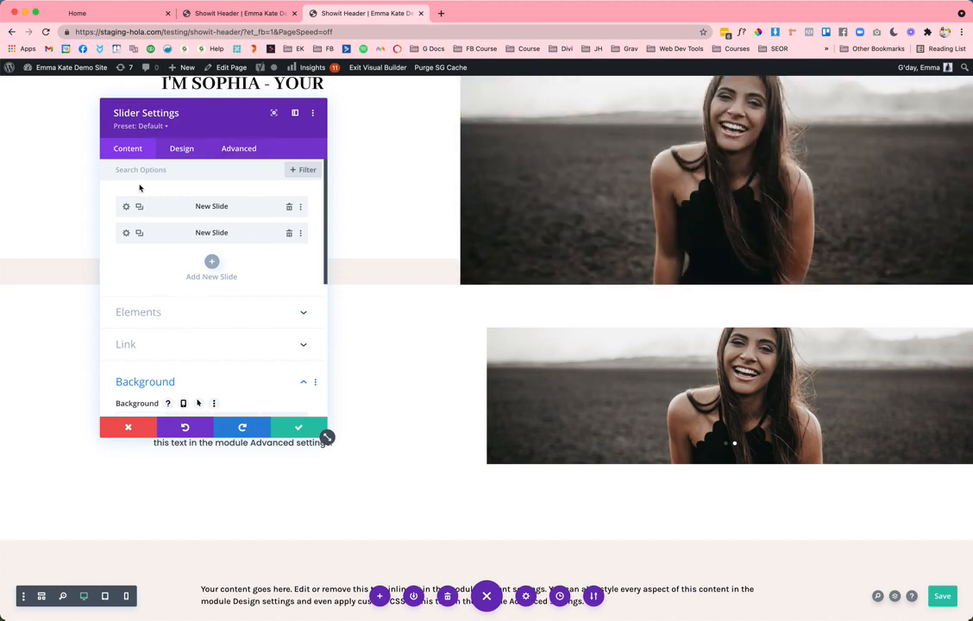
# Turn off Show Arrows and Show Controls for the slider.
pyautogui.click(126, 206)
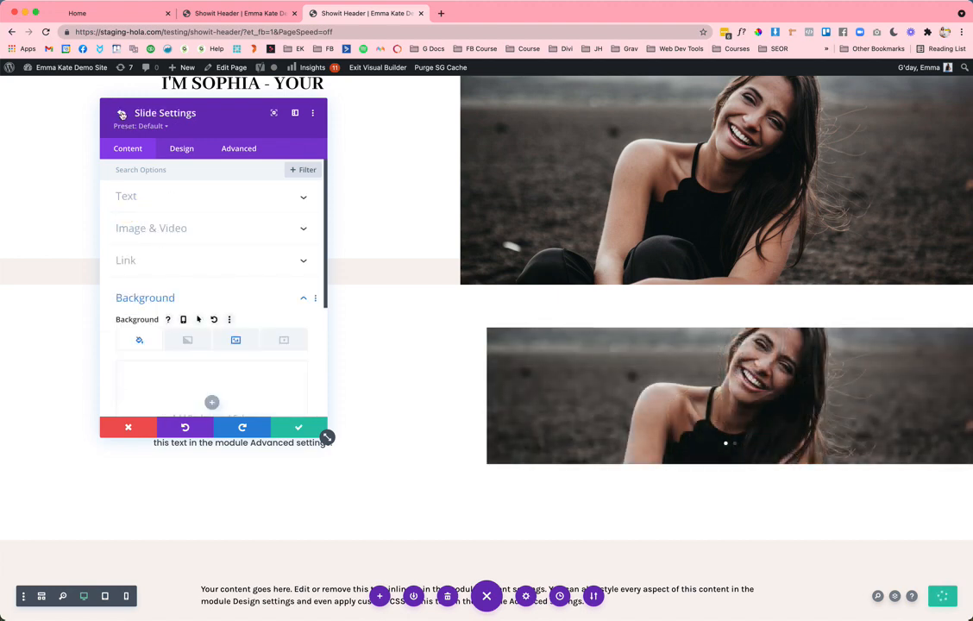
pyautogui.click(122, 114)
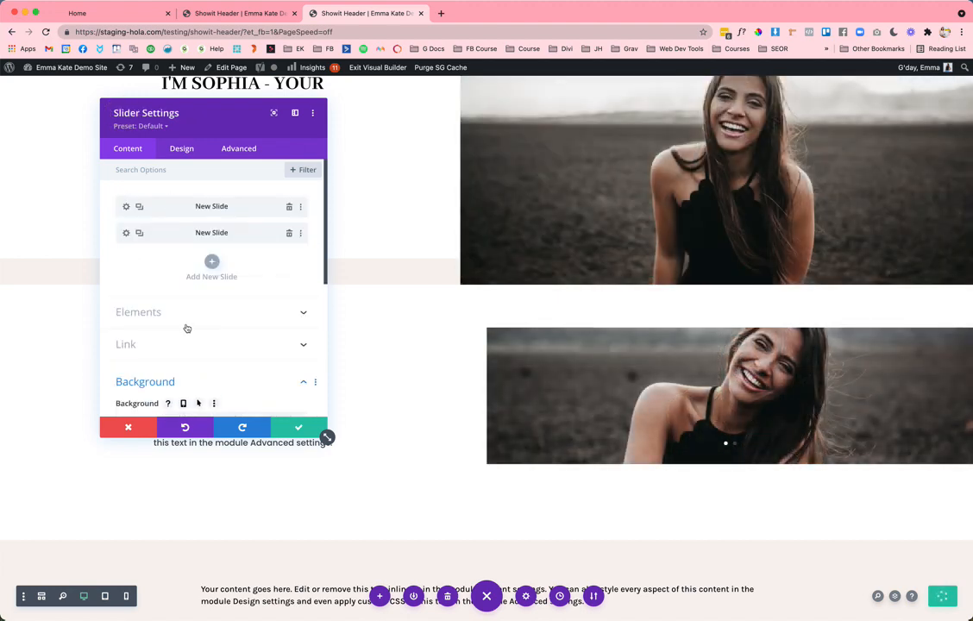
pyautogui.click(156, 310)
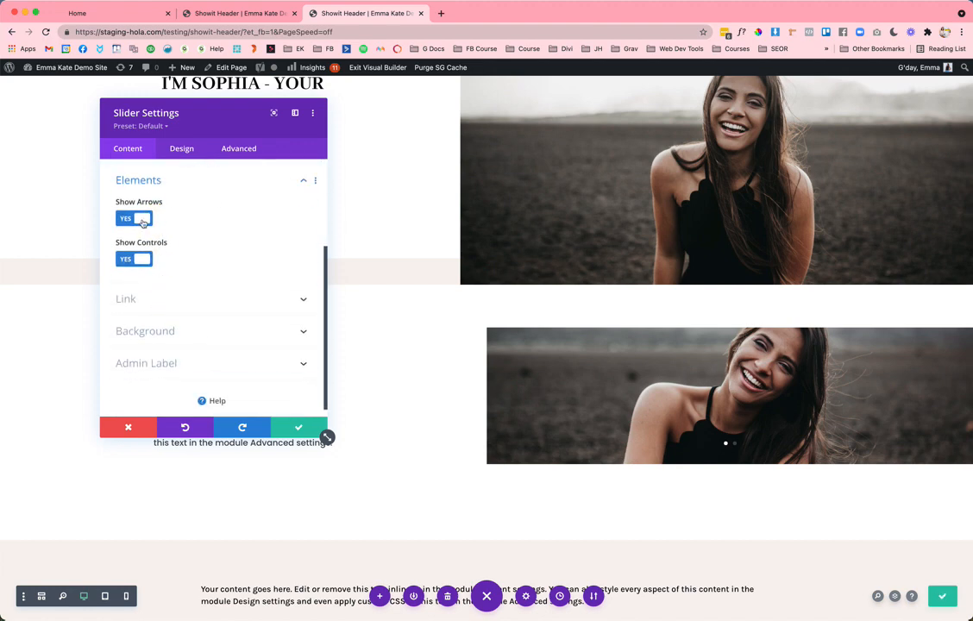
pyautogui.click(143, 221)
pyautogui.click(138, 258)
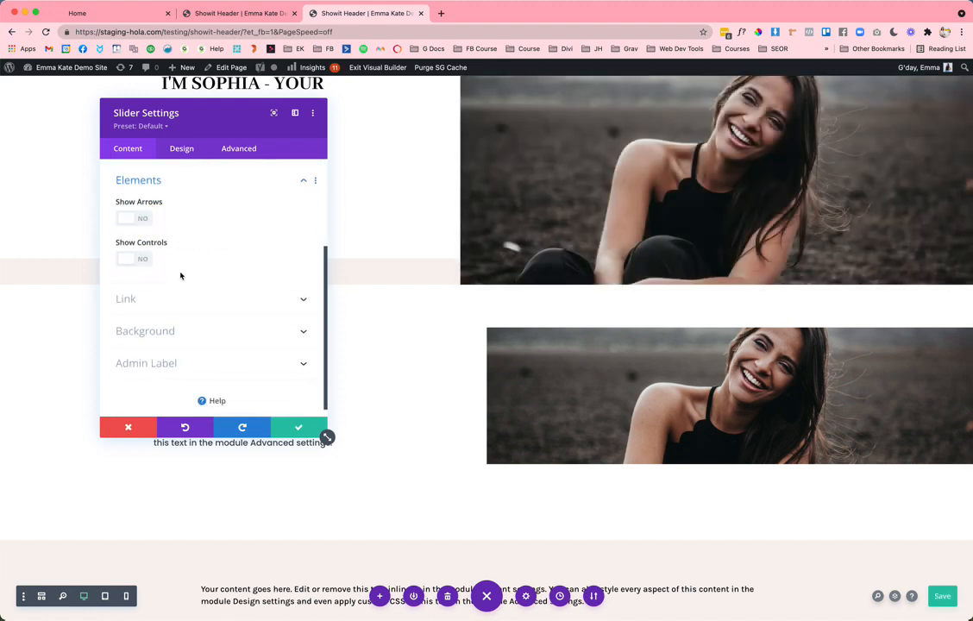
# Set the slider's minimum height to 500px in its sizing options.
pyautogui.click(182, 150)
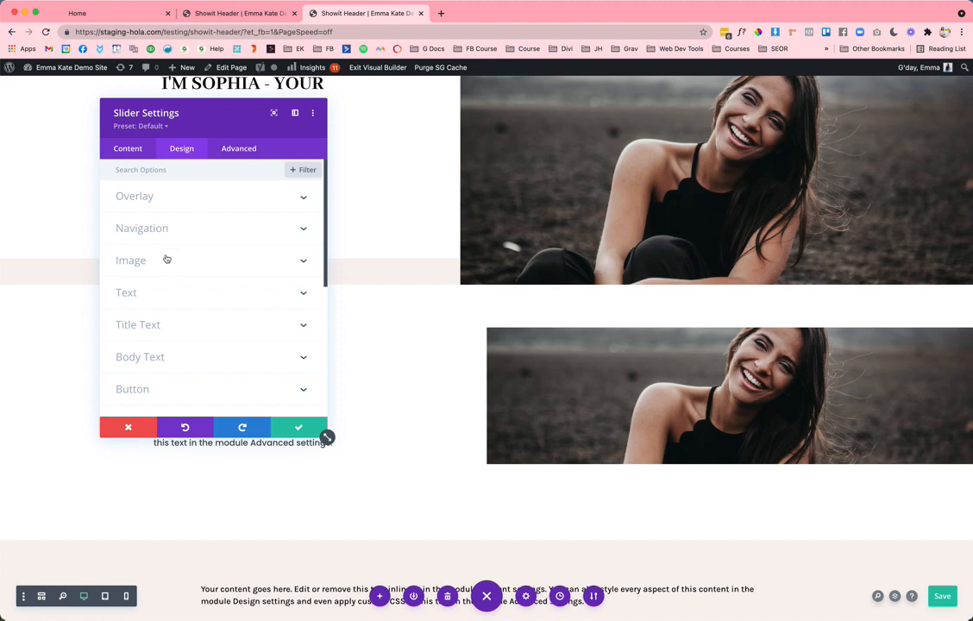
pyautogui.scroll(2, 794, 375)
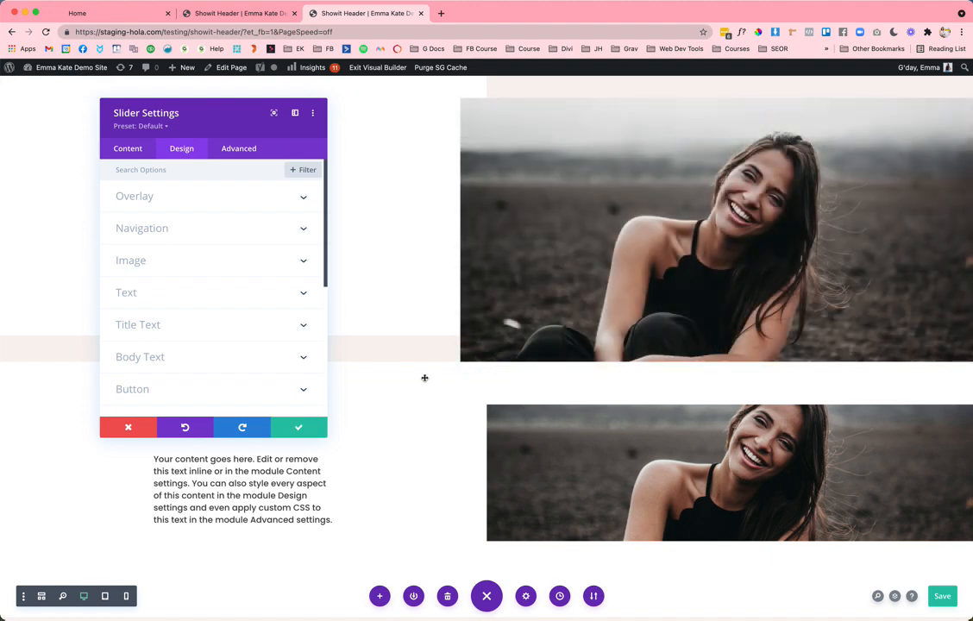
pyautogui.scroll(-3, 178, 267)
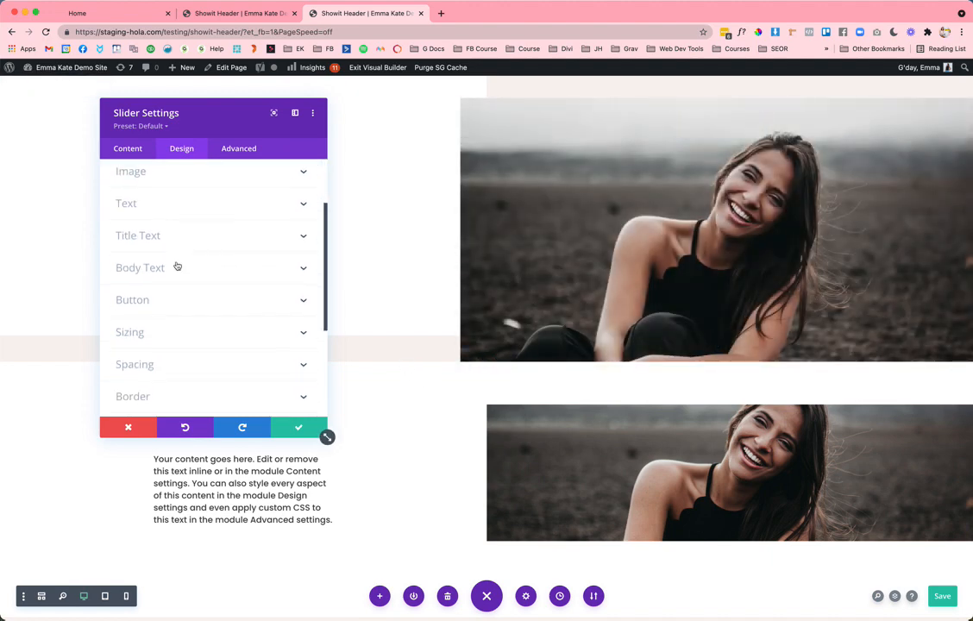
pyautogui.scroll(1, 188, 250)
pyautogui.click(197, 201)
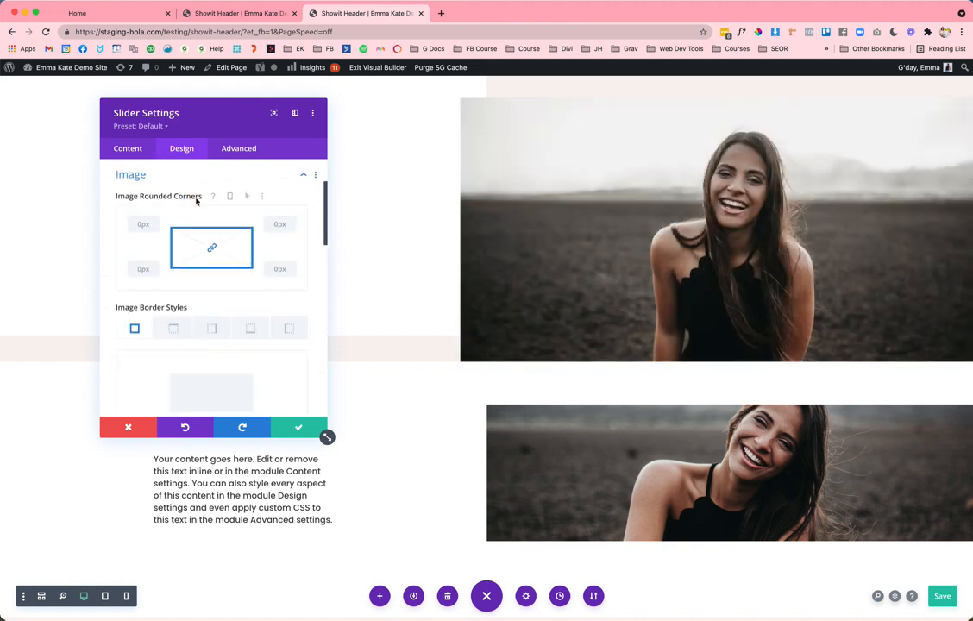
pyautogui.scroll(-5, 201, 211)
pyautogui.scroll(2, 202, 210)
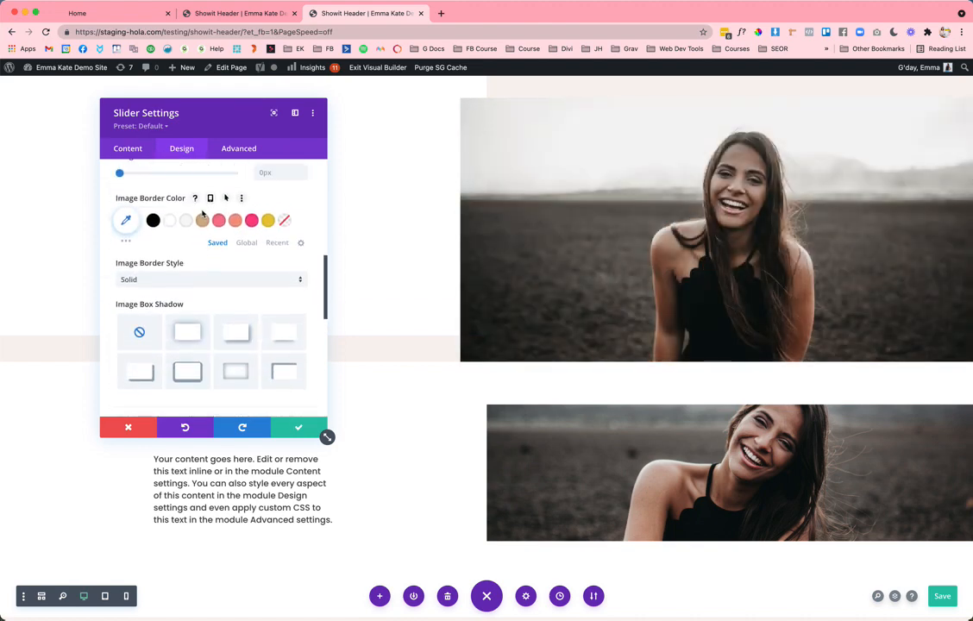
pyautogui.scroll(-3, 202, 212)
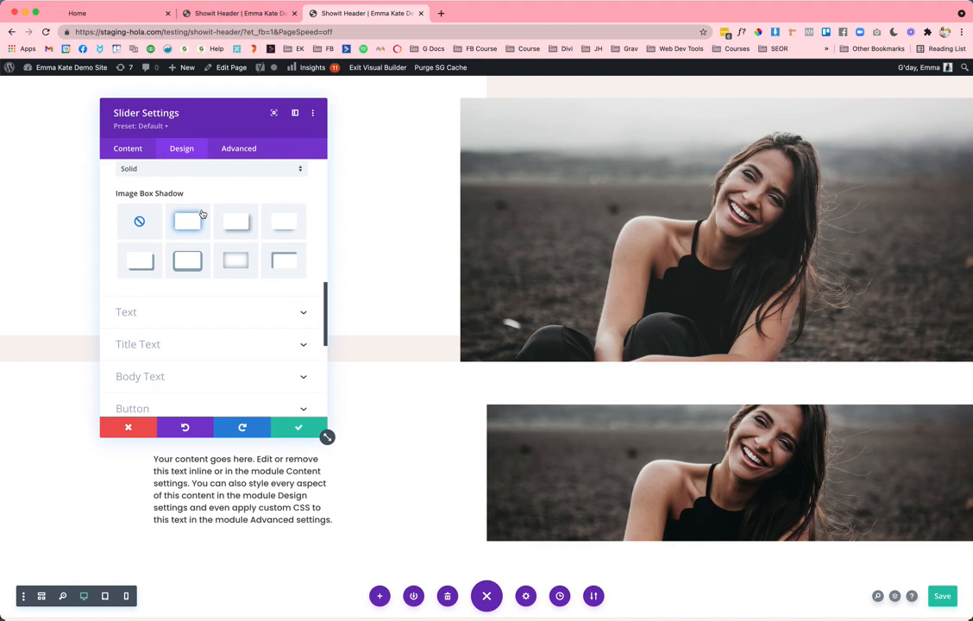
pyautogui.scroll(-2, 167, 387)
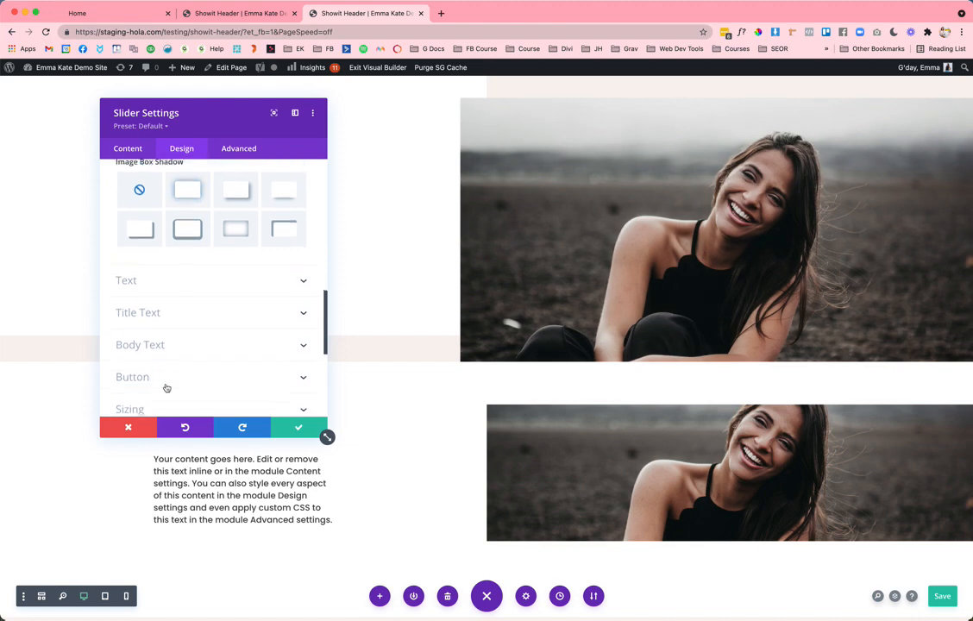
pyautogui.click(164, 367)
pyautogui.scroll(-3, 216, 337)
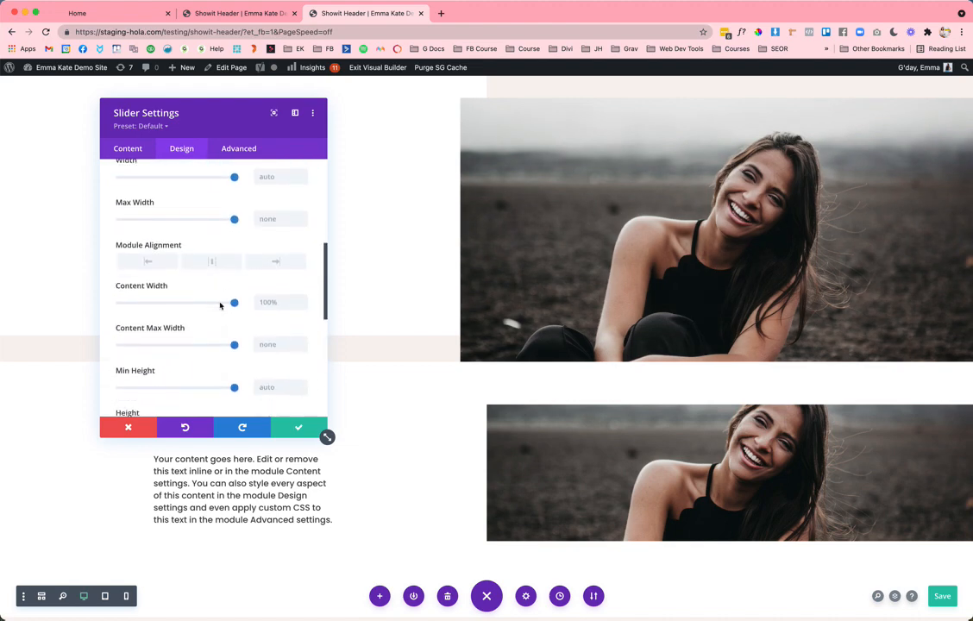
pyautogui.click(279, 332)
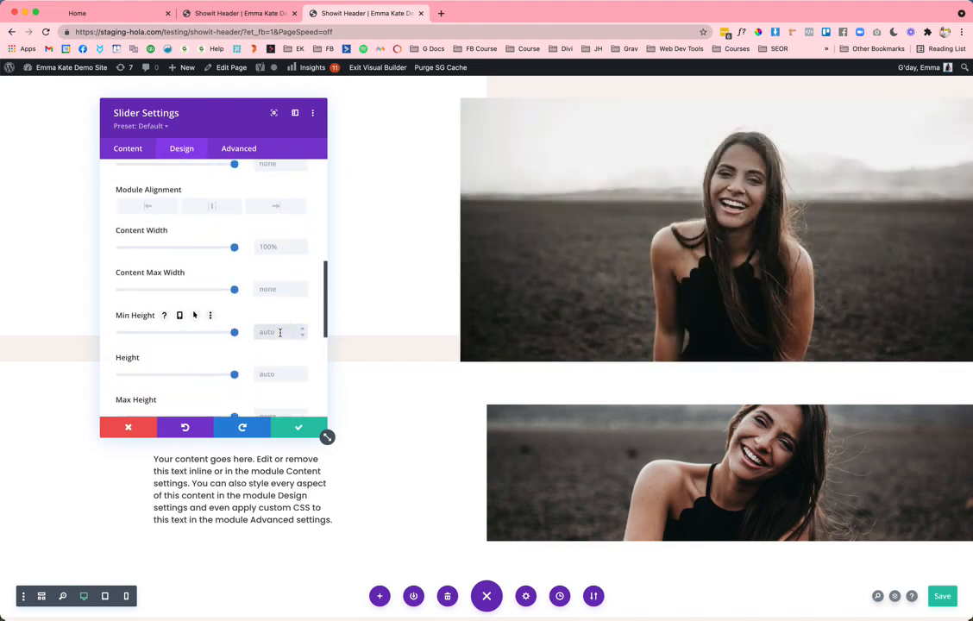
pyautogui.write('500px')
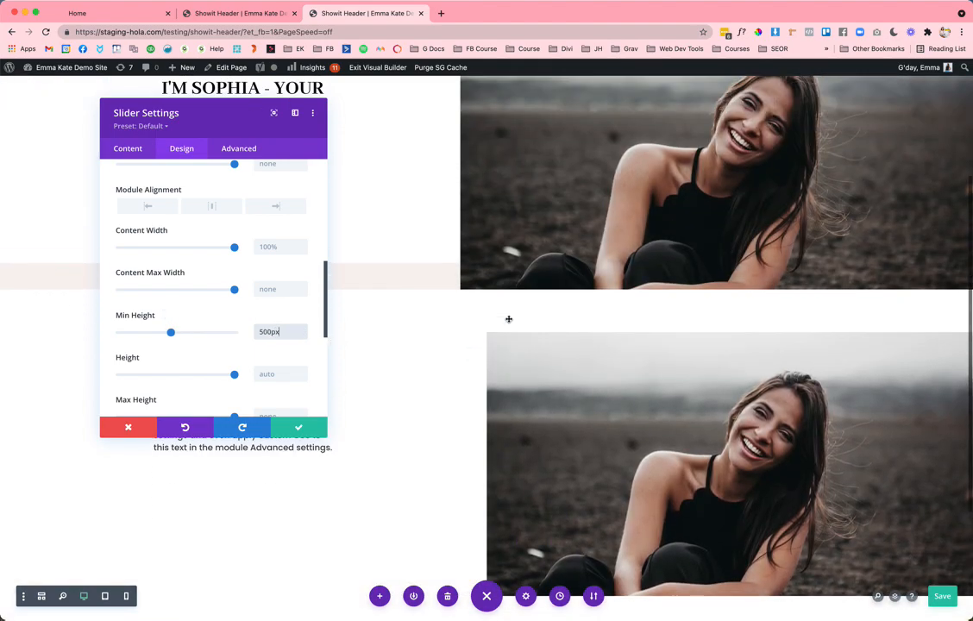
pyautogui.scroll(-3, 556, 254)
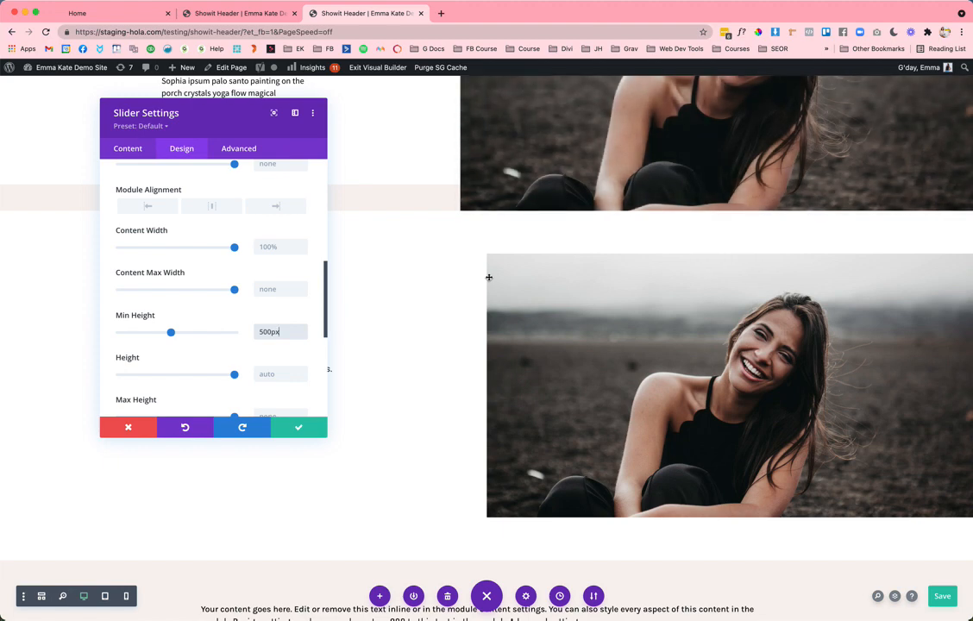
# Turn on the slider's automatic animation and choose the Fade animation style.
pyautogui.scroll(-3, 483, 274)
pyautogui.scroll(-5, 255, 272)
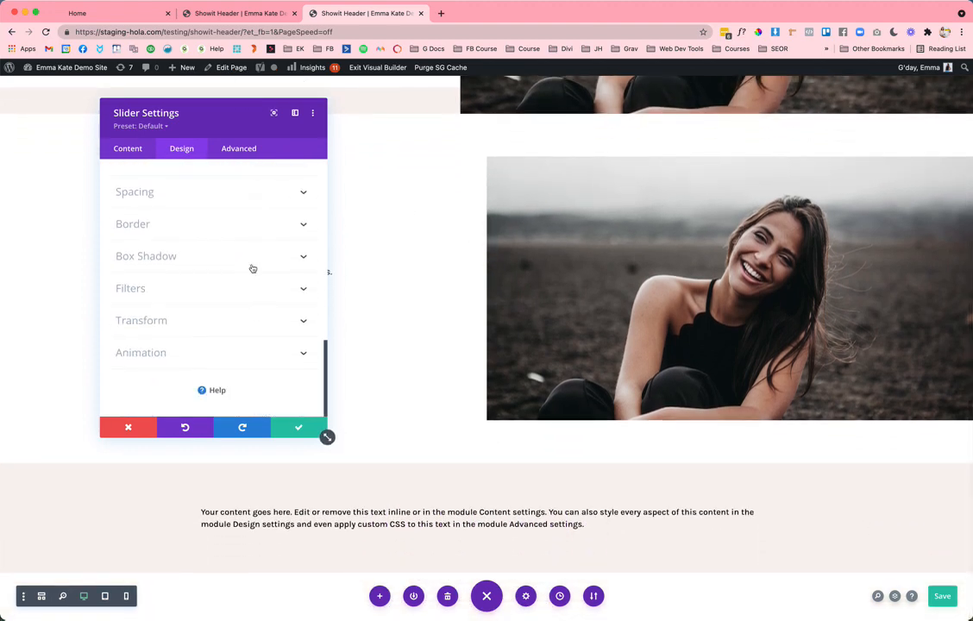
pyautogui.click(186, 357)
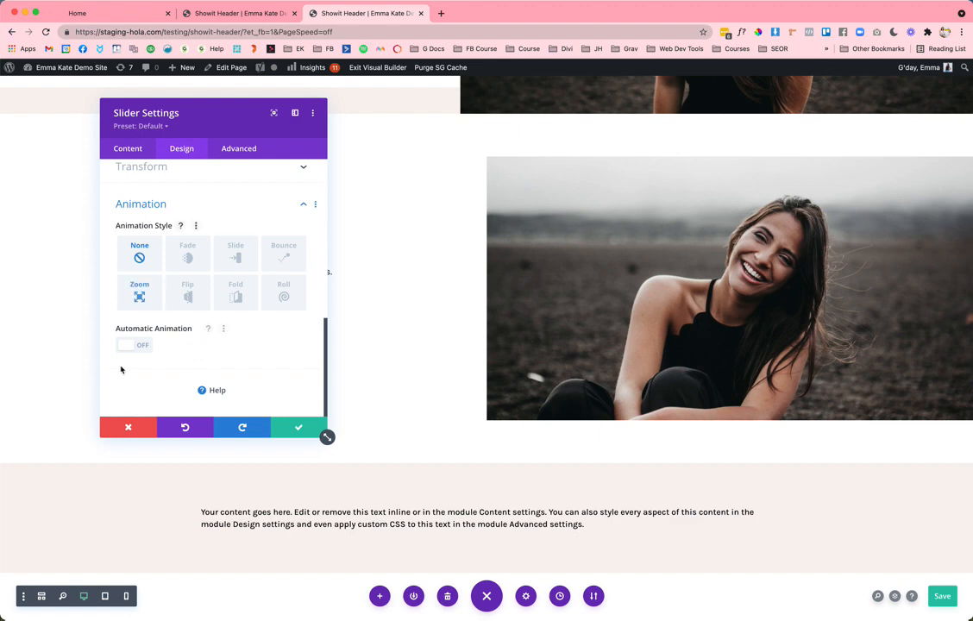
pyautogui.click(138, 346)
pyautogui.click(186, 253)
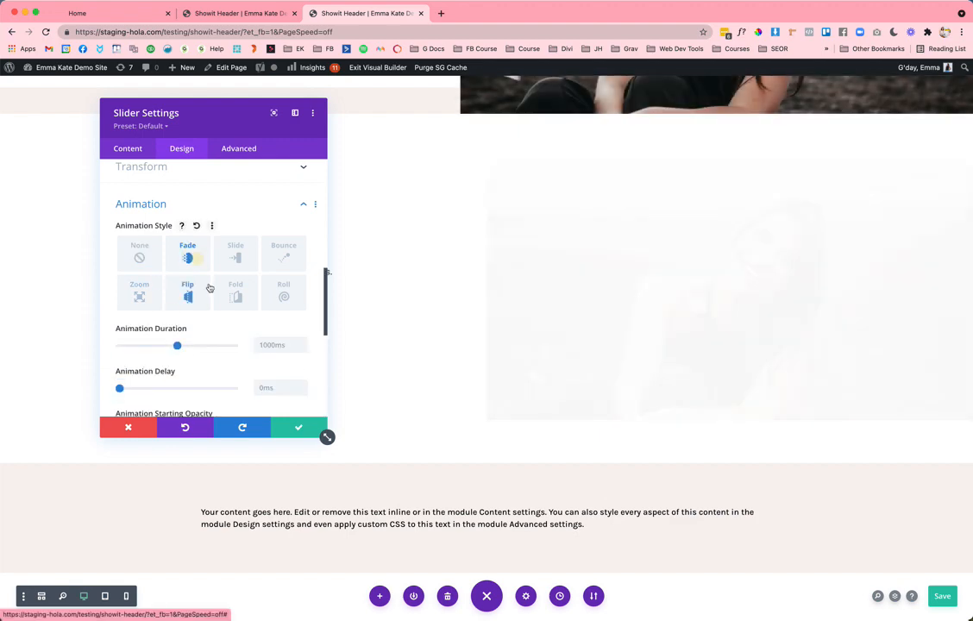
# Set the slider's automatic animation speed to 5000 ms and save the module's settings.
pyautogui.scroll(-2, 211, 293)
pyautogui.scroll(-1, 211, 293)
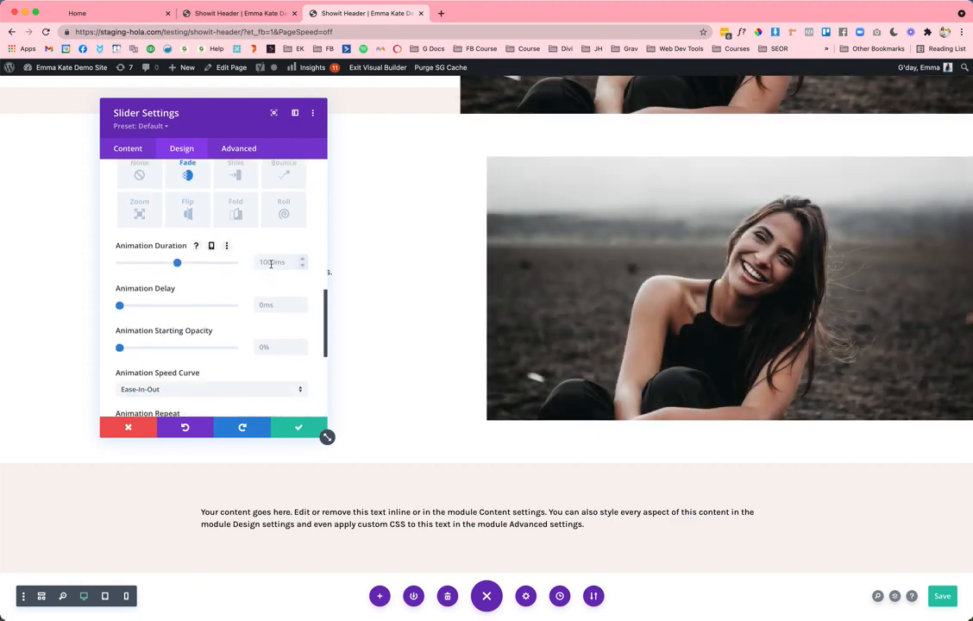
pyautogui.scroll(-1, 270, 264)
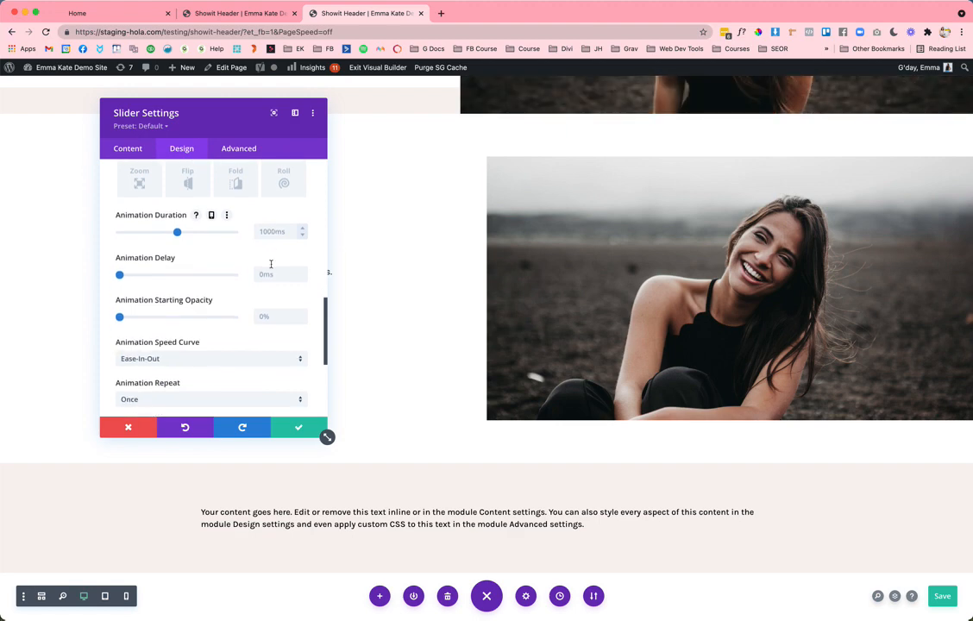
pyautogui.scroll(-6, 272, 268)
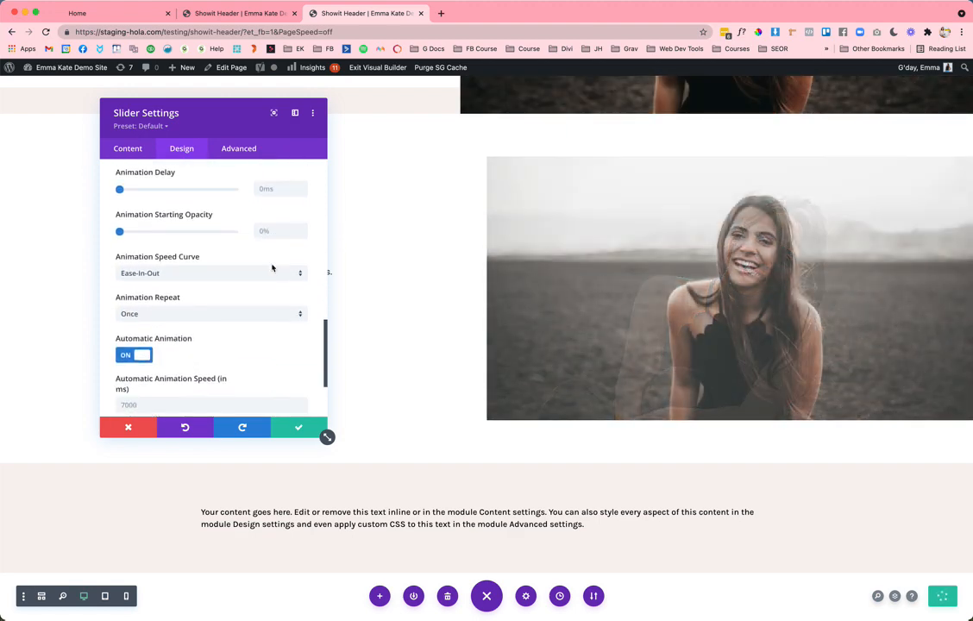
pyautogui.scroll(-2, 272, 268)
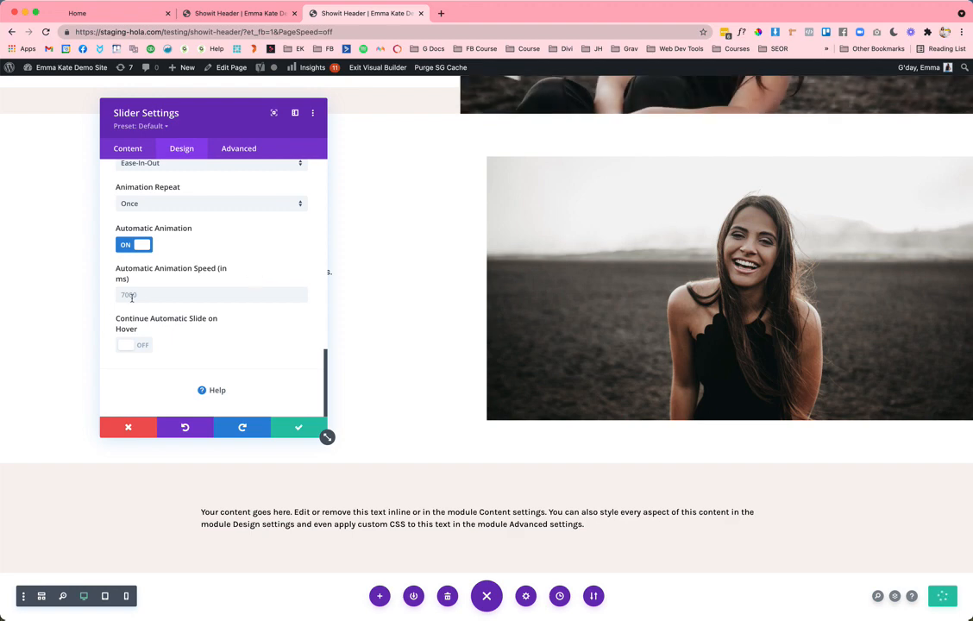
pyautogui.write('5000')
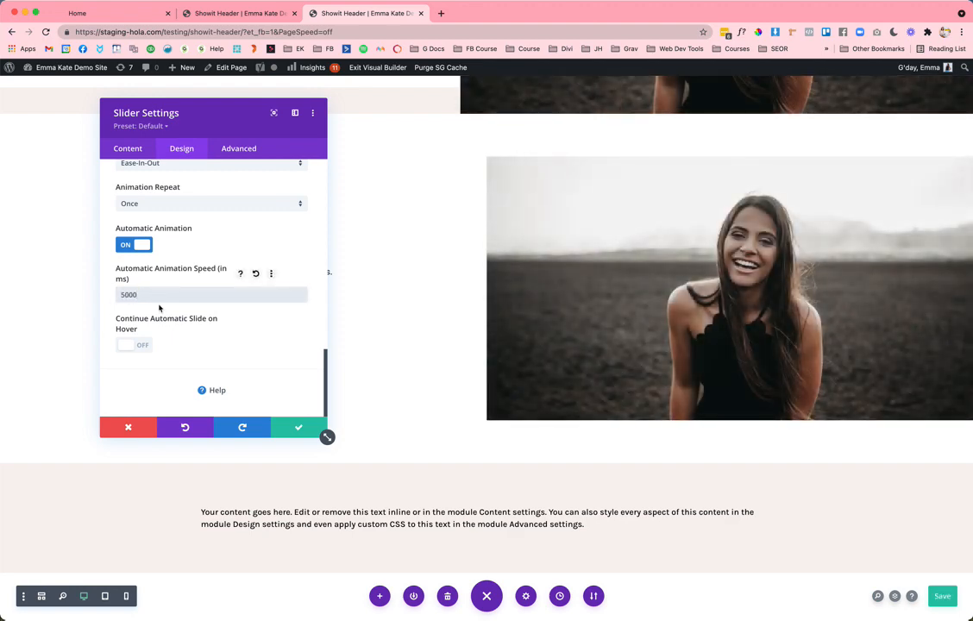
pyautogui.scroll(3, 198, 307)
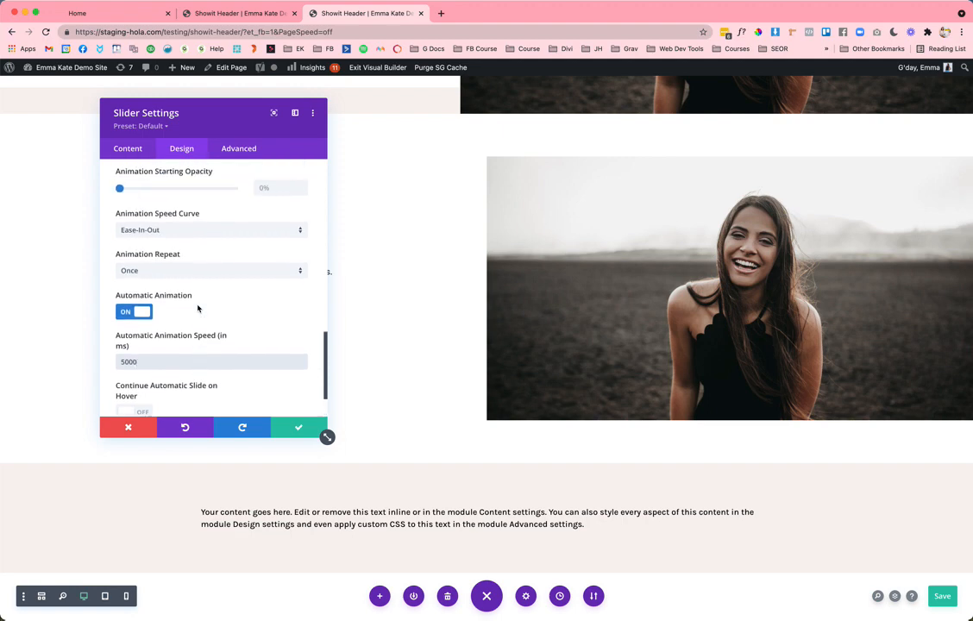
pyautogui.scroll(3, 197, 308)
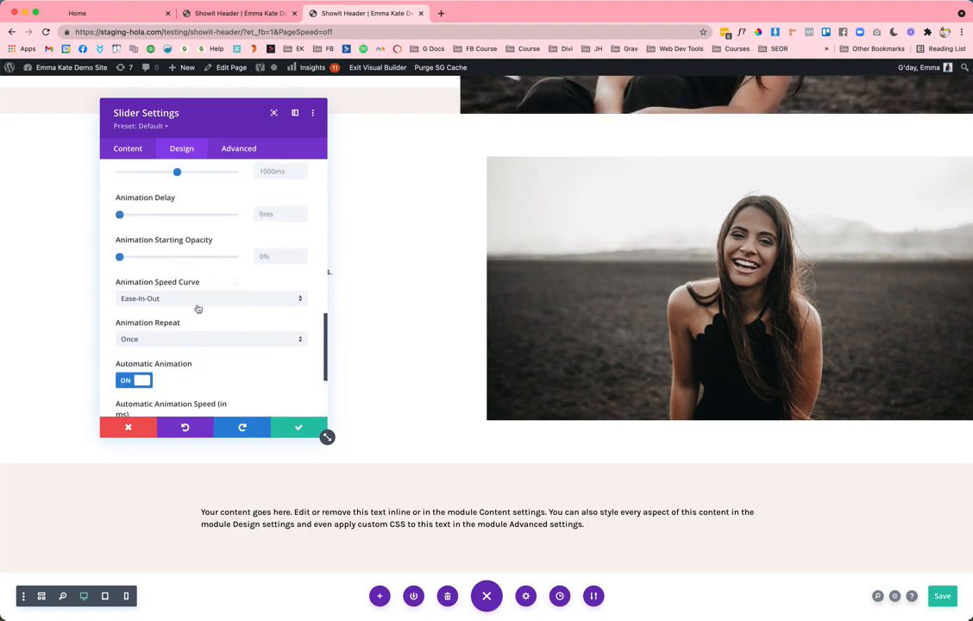
pyautogui.click(295, 426)
# Examine the upper reference slider's animation settings, including its automatic animation speed and hover behaviour, and close them.
pyautogui.scroll(5, 448, 298)
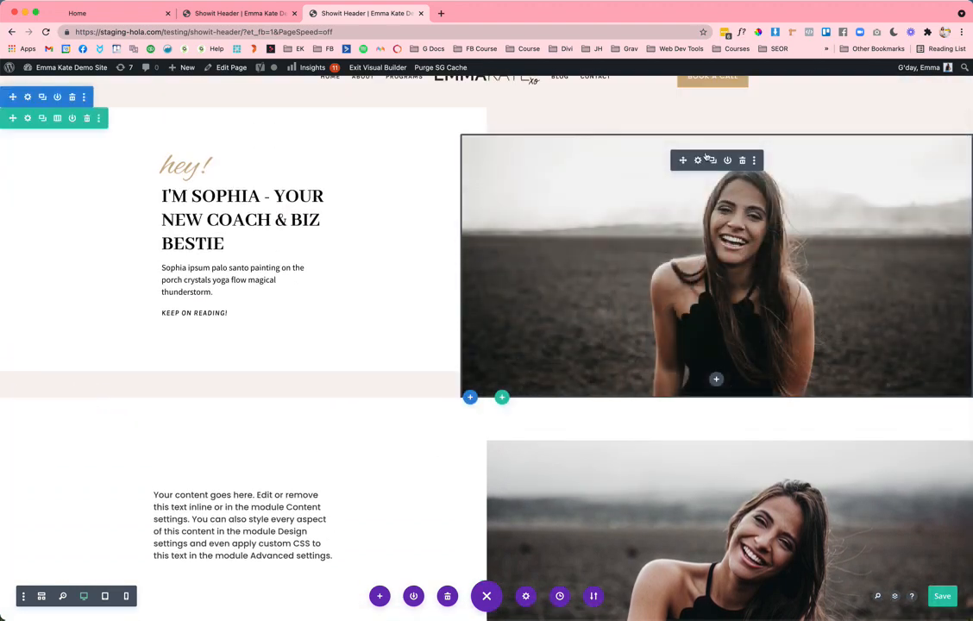
pyautogui.click(697, 160)
pyautogui.click(185, 148)
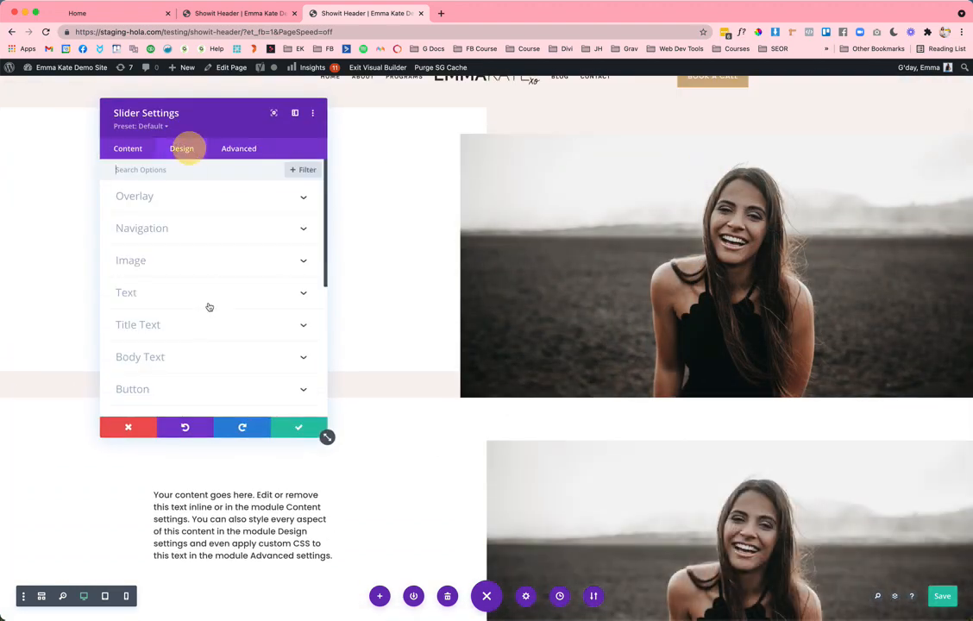
pyautogui.scroll(-5, 209, 308)
pyautogui.click(160, 353)
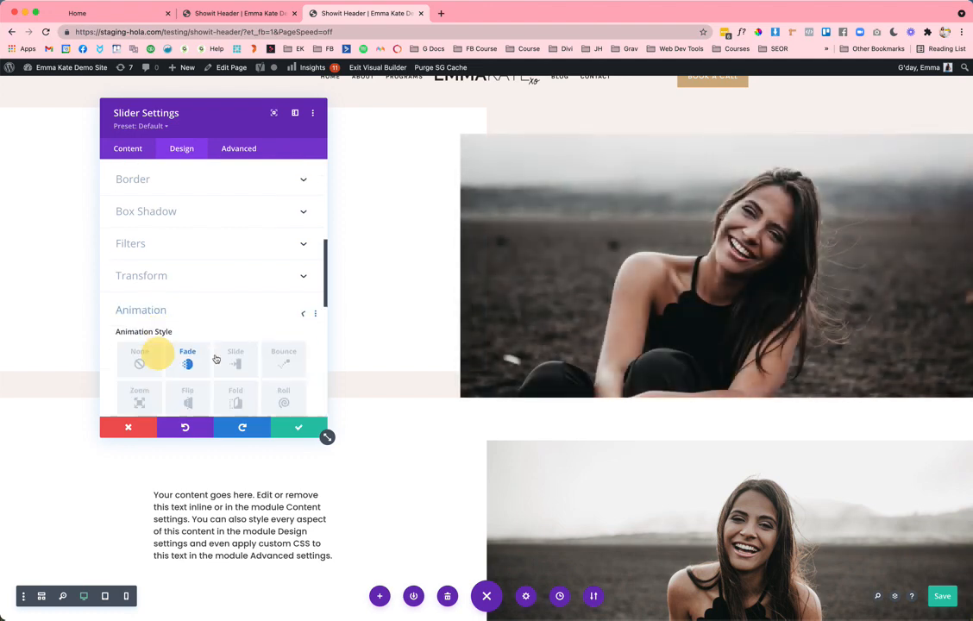
pyautogui.scroll(-5, 190, 345)
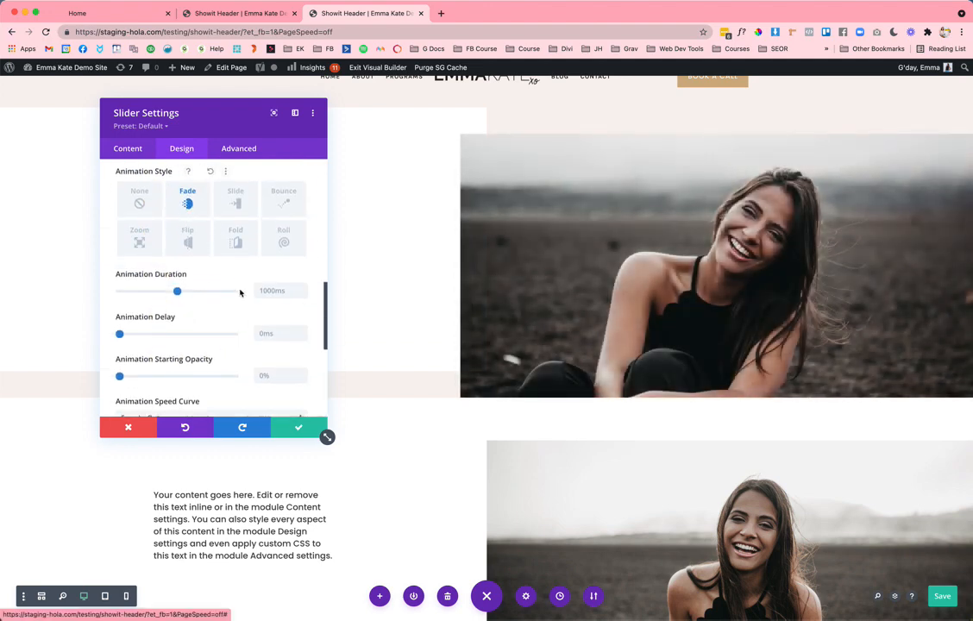
pyautogui.scroll(-3, 259, 284)
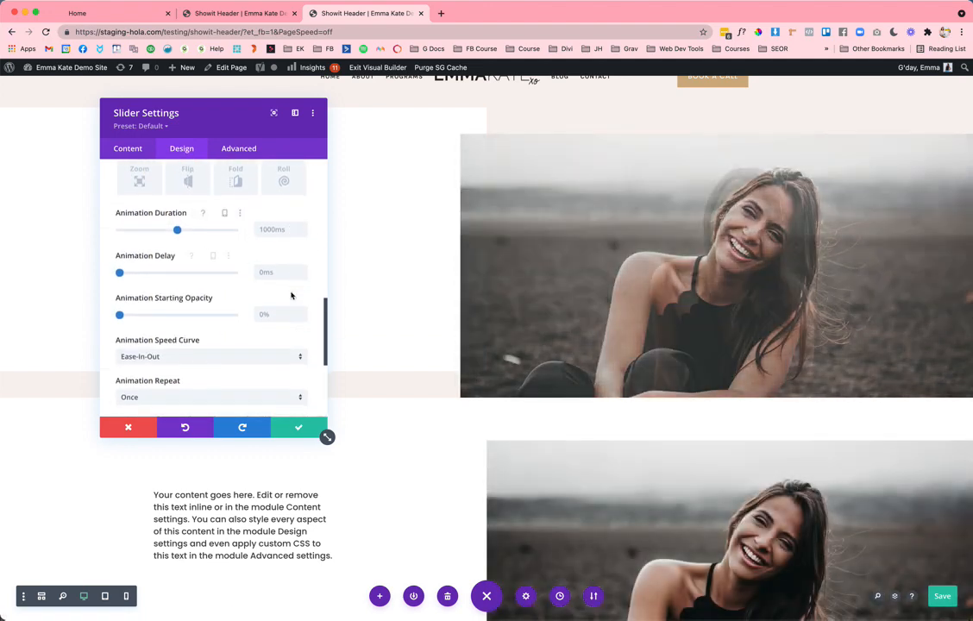
pyautogui.scroll(-4, 292, 296)
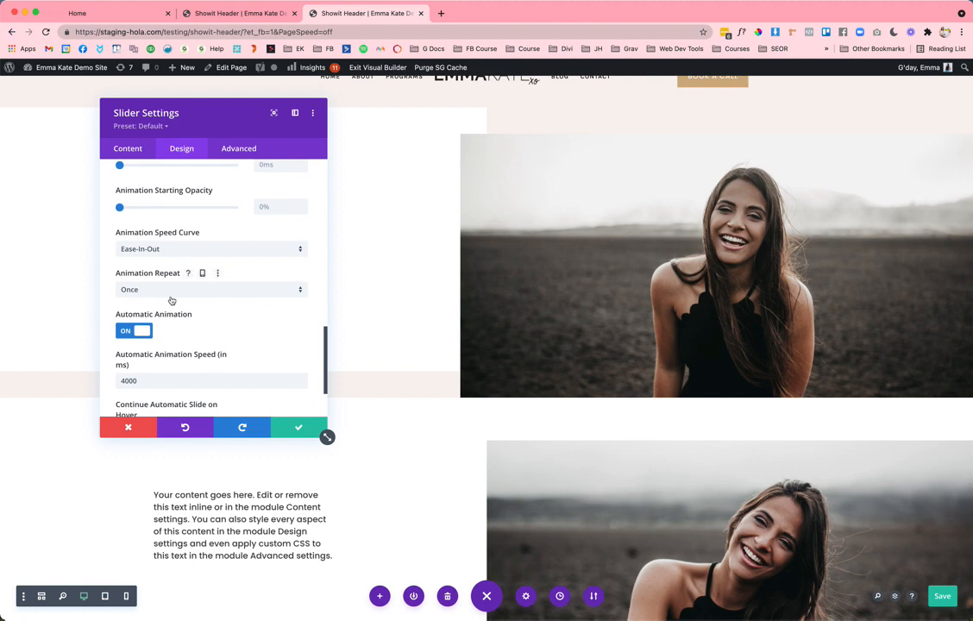
pyautogui.scroll(-2, 159, 294)
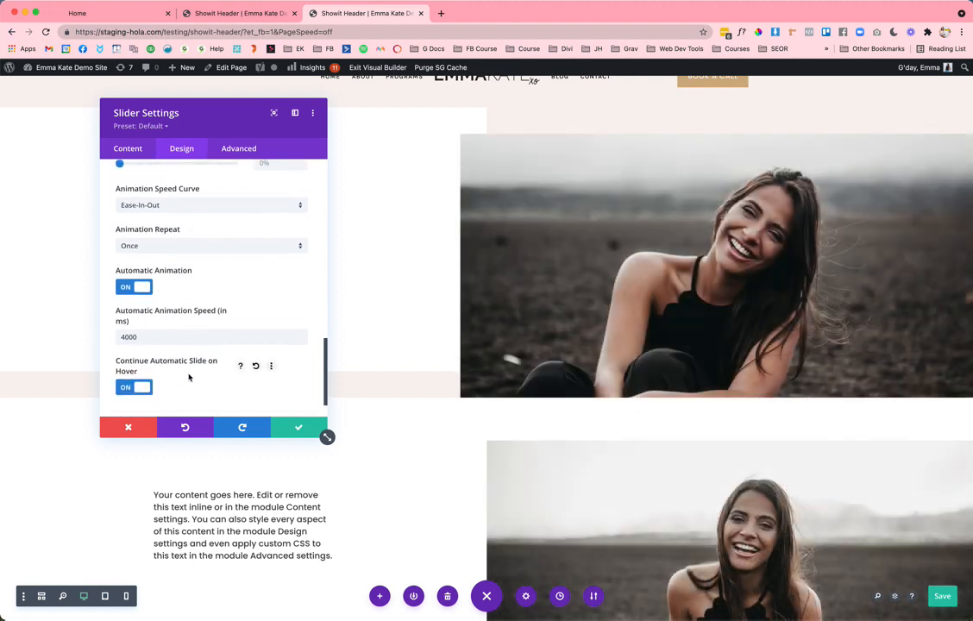
pyautogui.scroll(1, 189, 377)
pyautogui.click(297, 428)
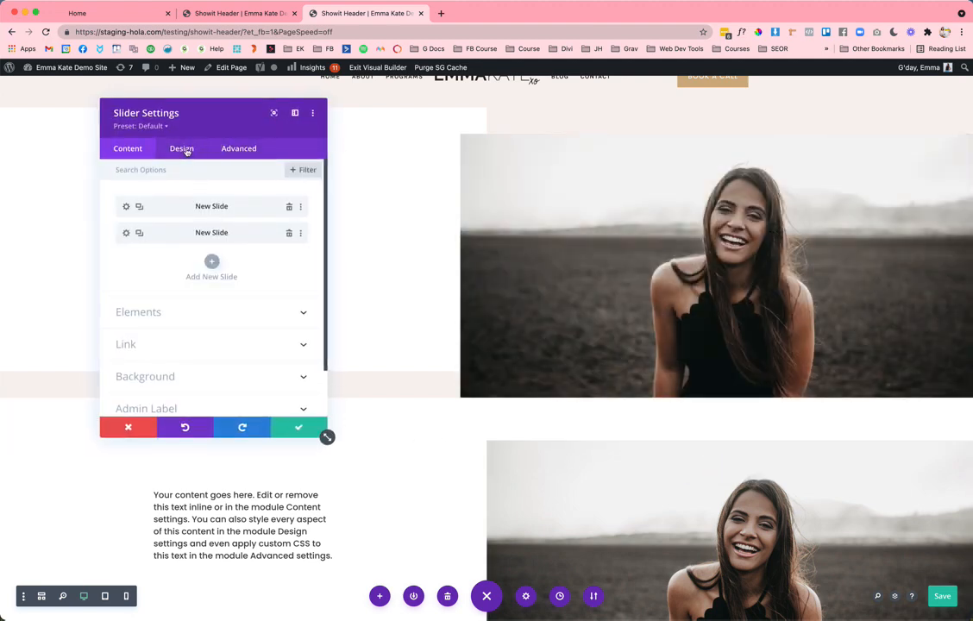
# Set the new lower slider's automatic animation speed to 4000 ms, turn on Continue Automatic Slide on Hover, and save the changes.
pyautogui.click(182, 148)
pyautogui.scroll(-5, 197, 227)
pyautogui.click(180, 353)
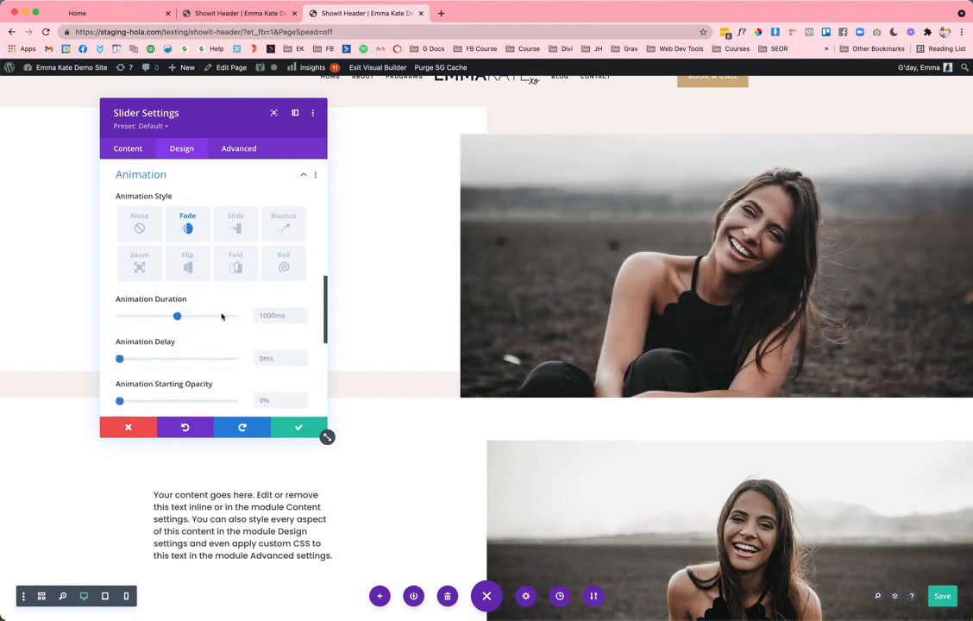
pyautogui.scroll(-1, 221, 316)
pyautogui.scroll(-4, 265, 315)
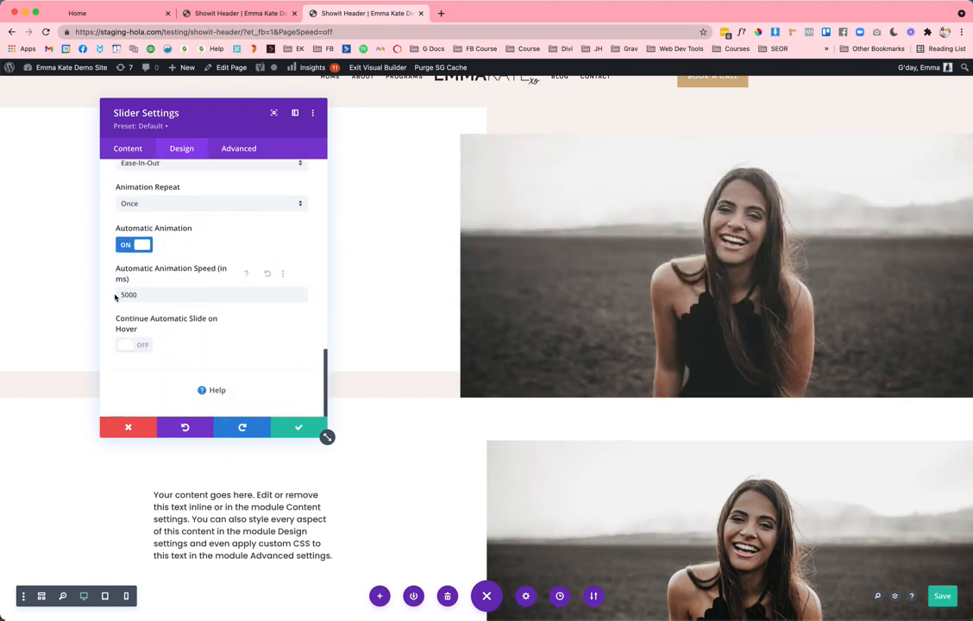
pyautogui.click(102, 295)
pyautogui.write('4')
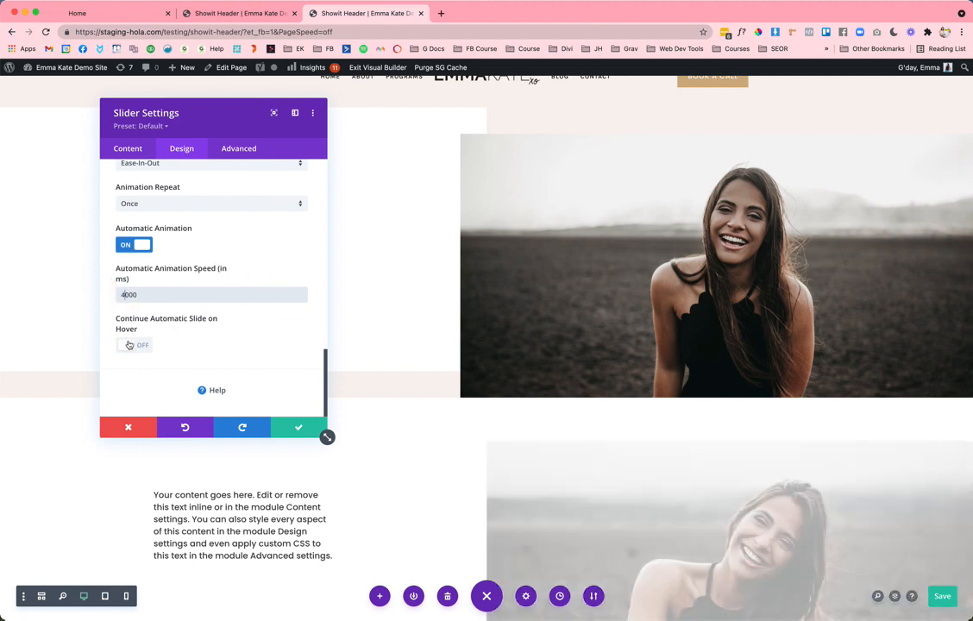
pyautogui.click(131, 345)
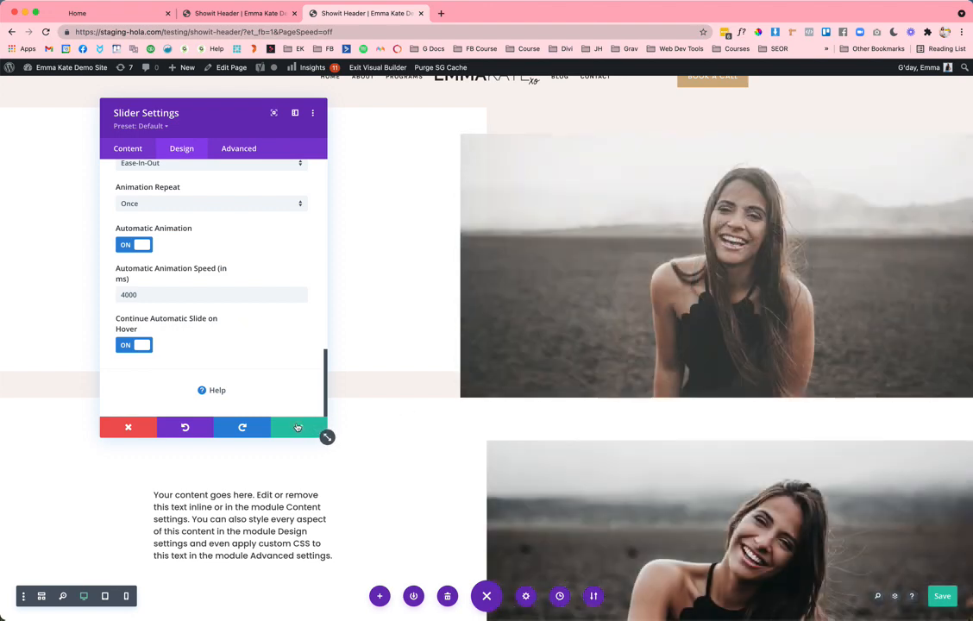
pyautogui.click(298, 427)
# Remove the top and bottom padding of the section holding the new text-and-slider row.
pyautogui.scroll(-4, 304, 422)
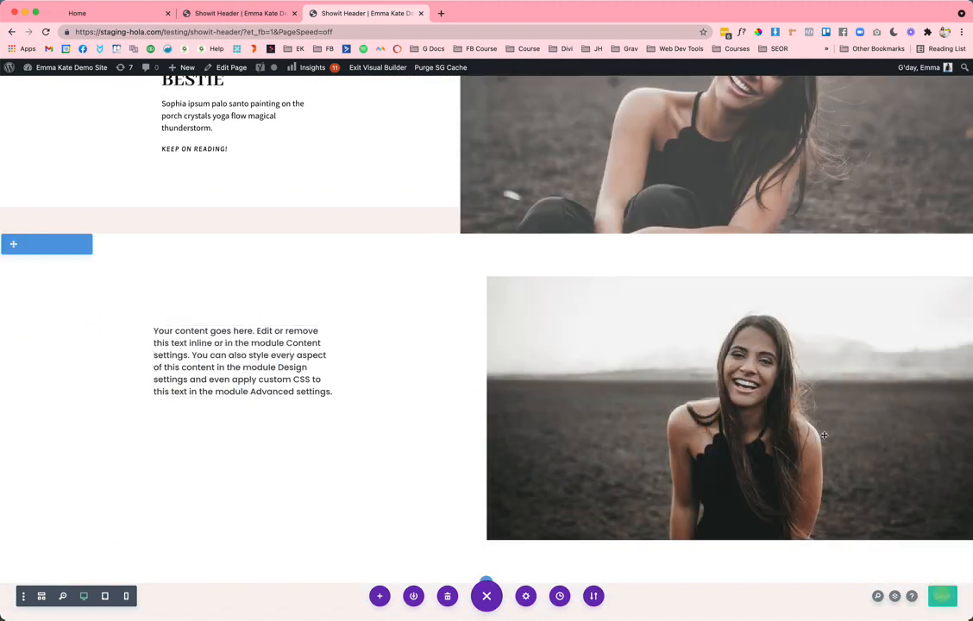
pyautogui.scroll(1, 541, 382)
pyautogui.scroll(2, 542, 382)
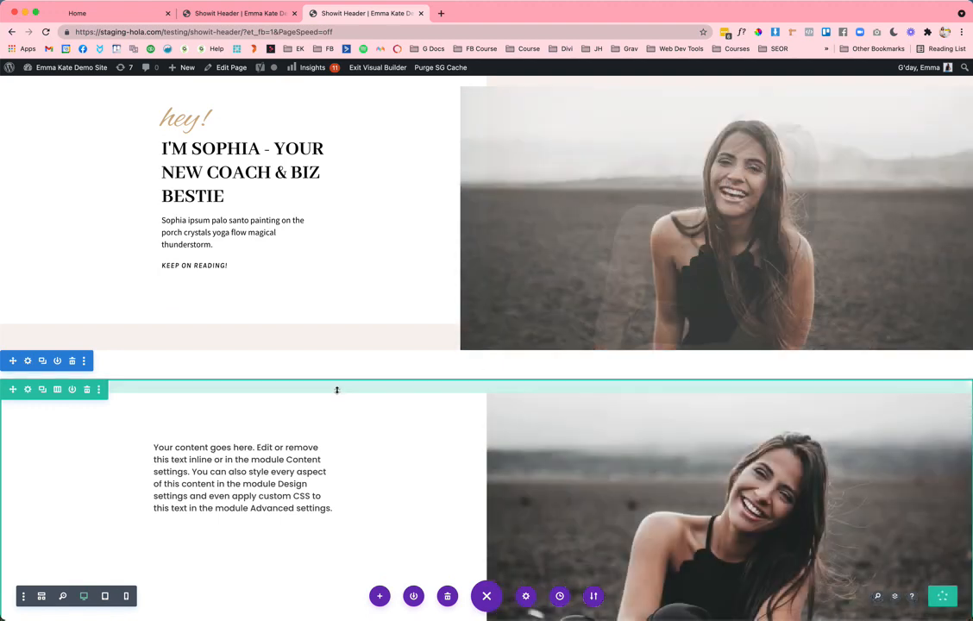
pyautogui.scroll(2, 344, 385)
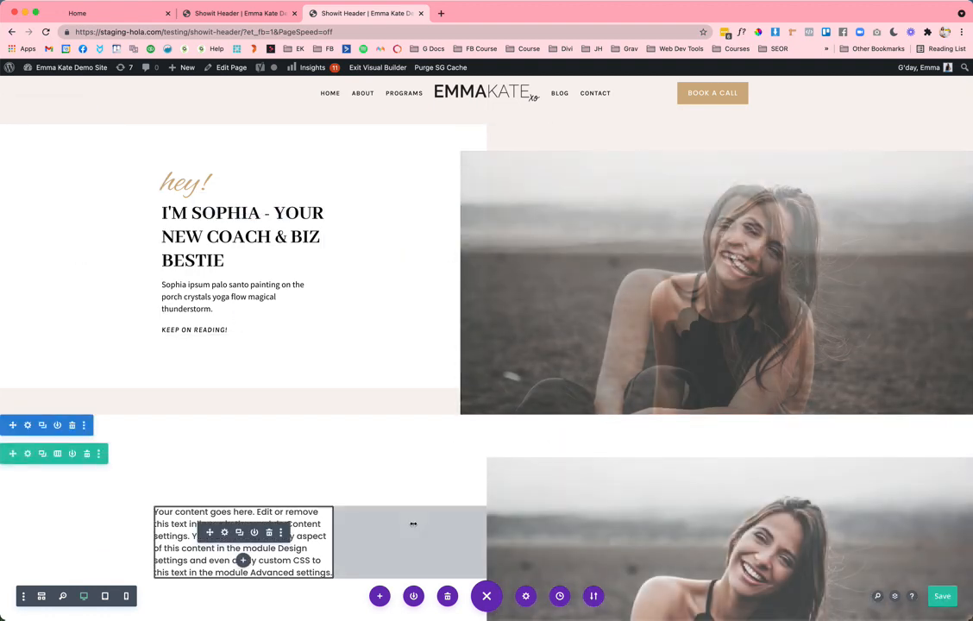
pyautogui.scroll(-2, 413, 523)
pyautogui.scroll(-2, 413, 523)
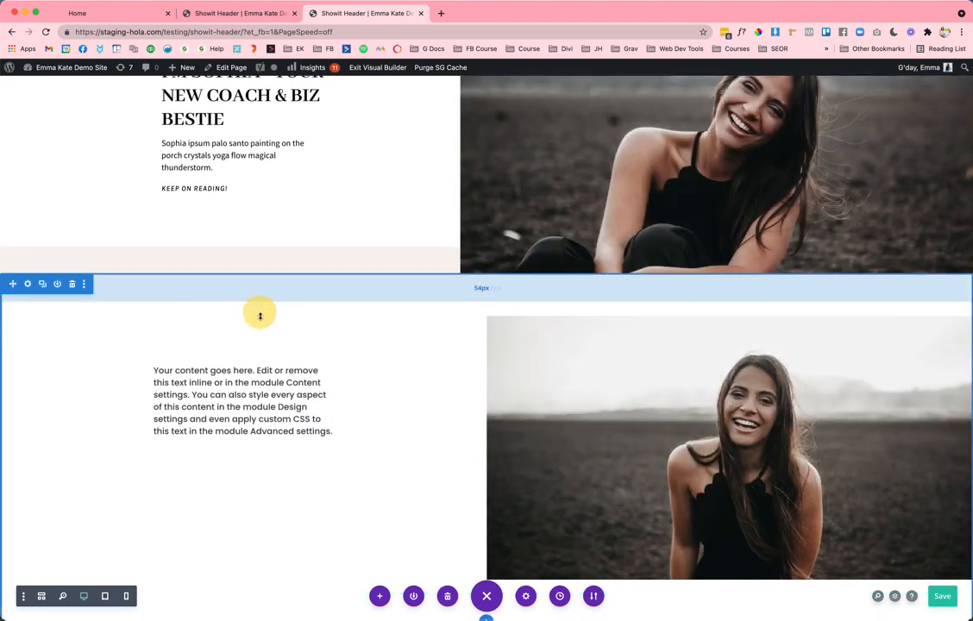
pyautogui.moveTo(259, 316); pyautogui.dragTo(260, 346)
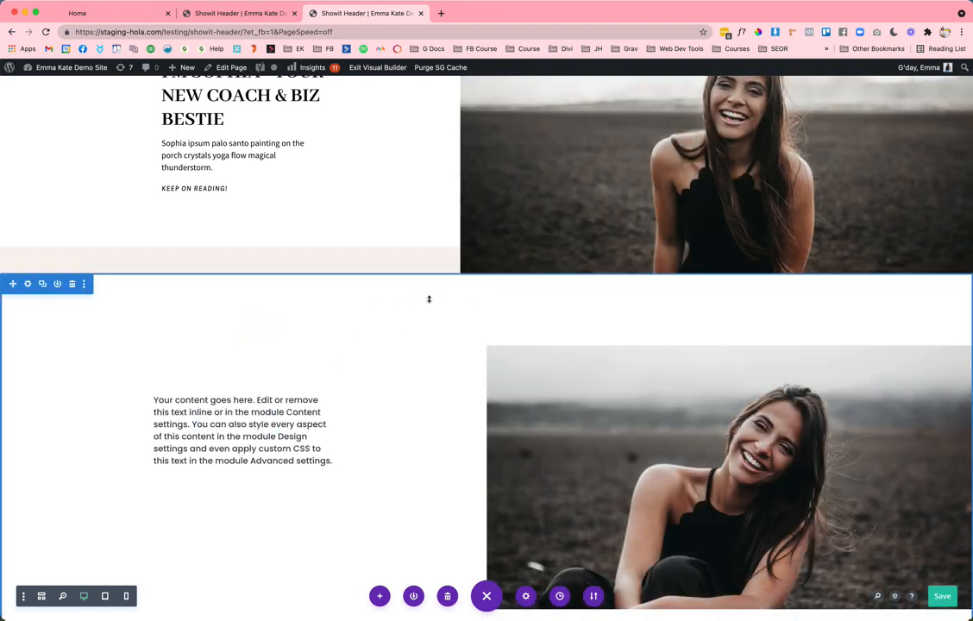
pyautogui.moveTo(456, 274); pyautogui.dragTo(454, 244)
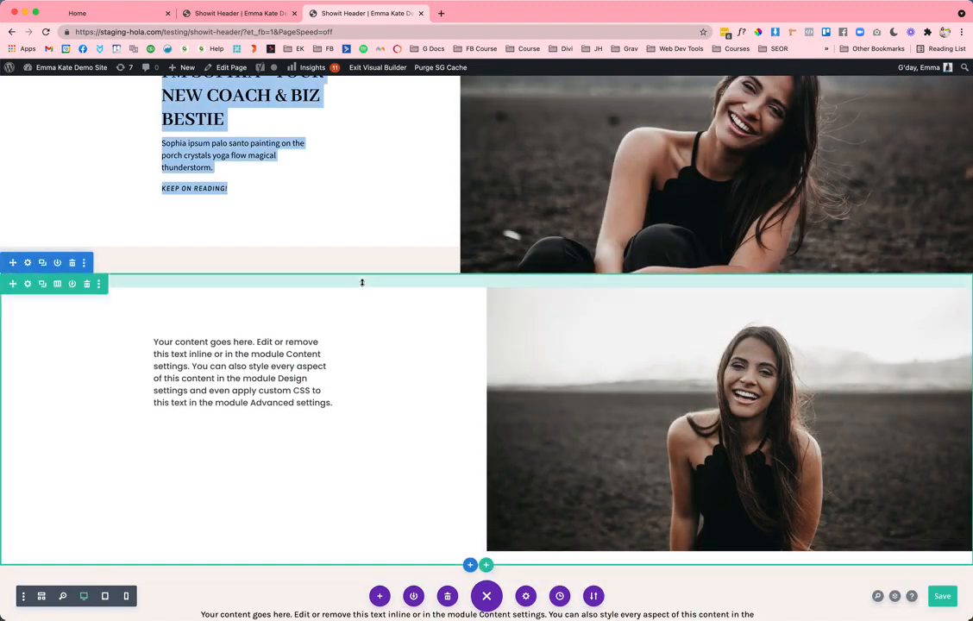
# Adjust the top padding of the duplicated lower row until its content sits flush with the section's top edge.
pyautogui.moveTo(361, 284); pyautogui.dragTo(495, 298)
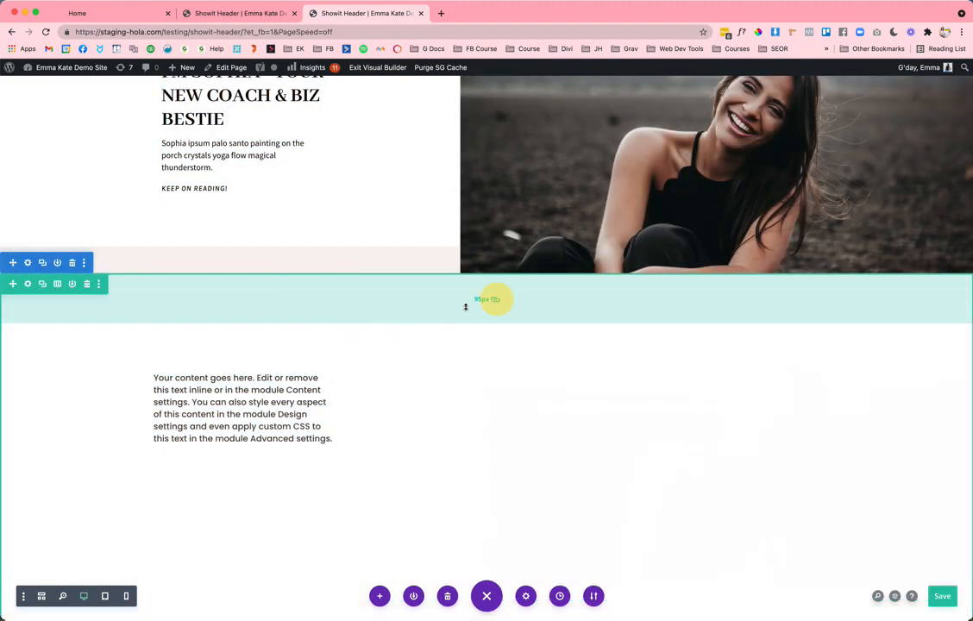
pyautogui.moveTo(427, 311); pyautogui.dragTo(391, 250)
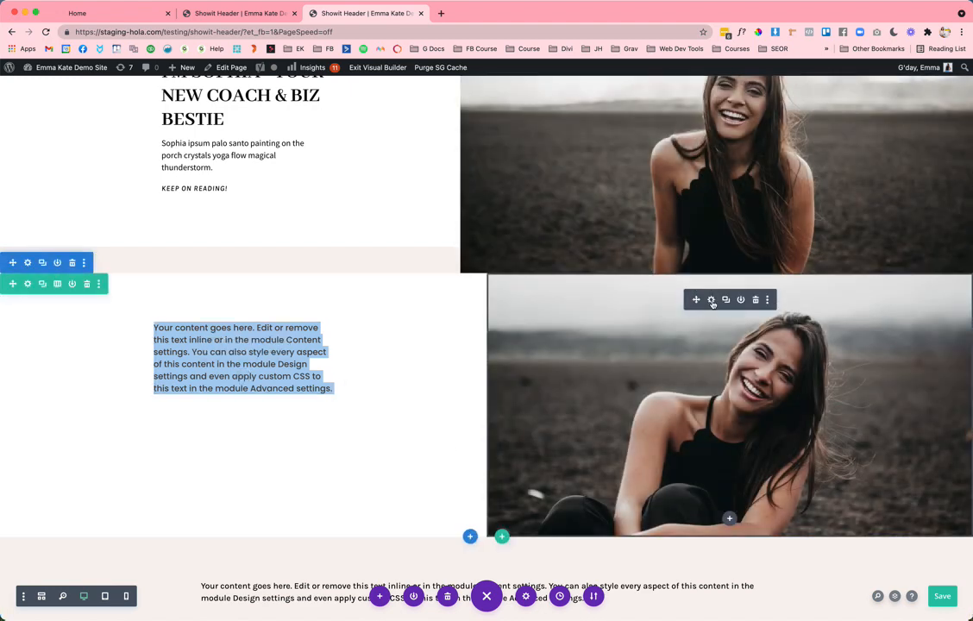
# Set the lower row's slider margin to 50px top and -50px left, and save the slider settings.
pyautogui.click(711, 300)
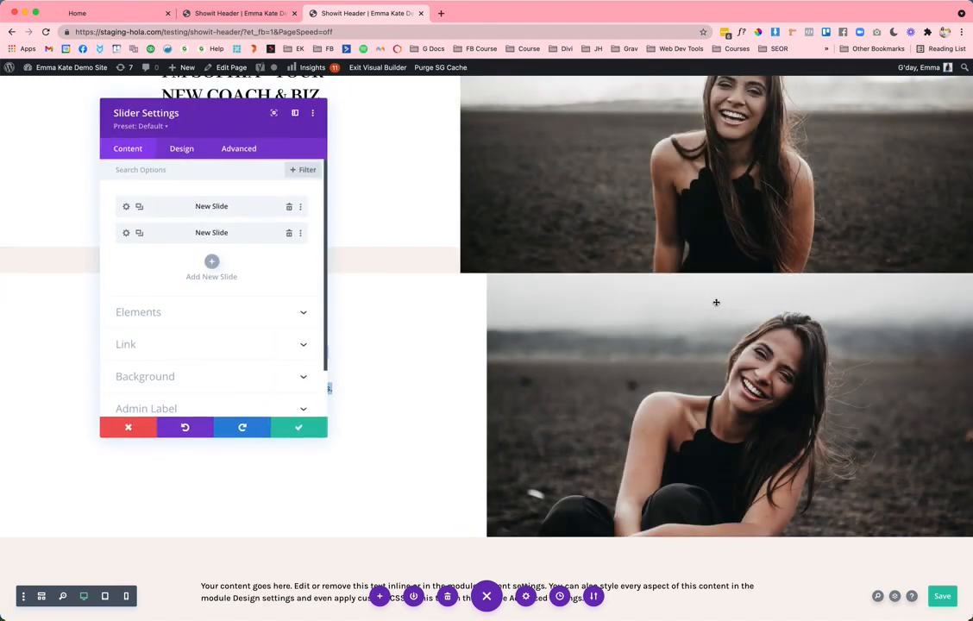
pyautogui.click(182, 148)
pyautogui.scroll(-3, 163, 330)
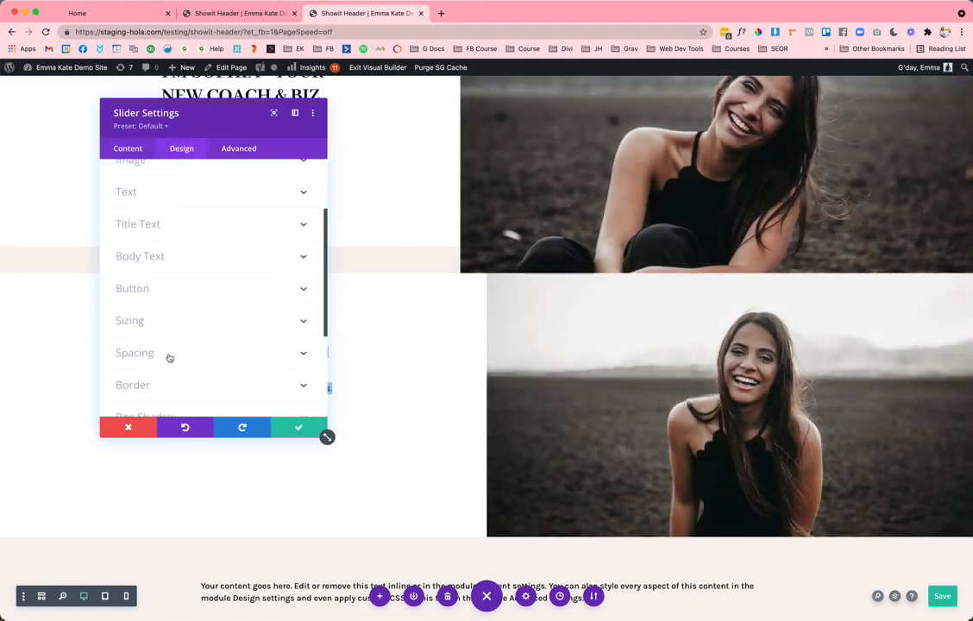
pyautogui.click(169, 354)
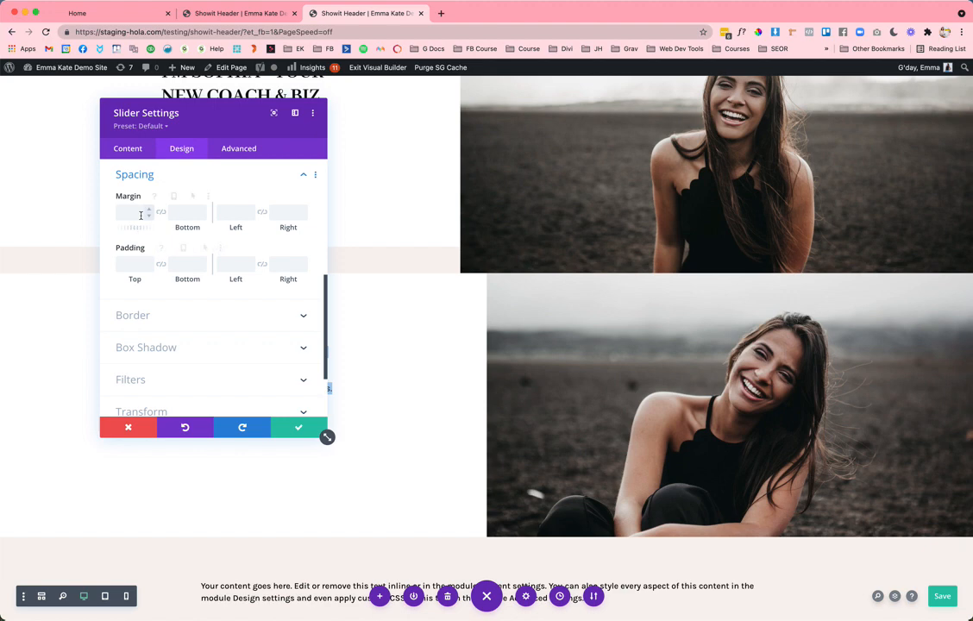
pyautogui.click(138, 216)
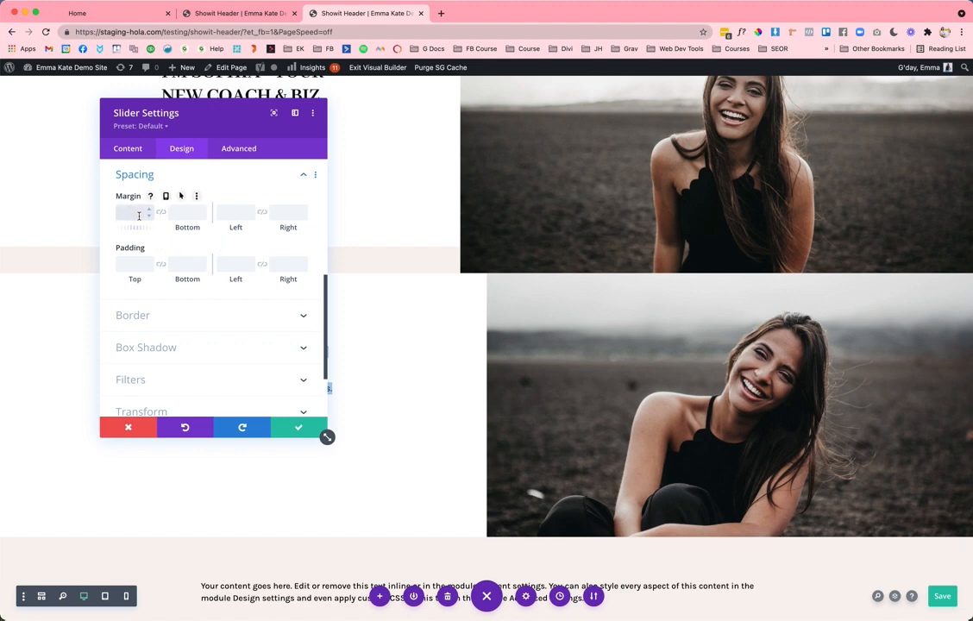
pyautogui.write('50')
pyautogui.press('Tab')
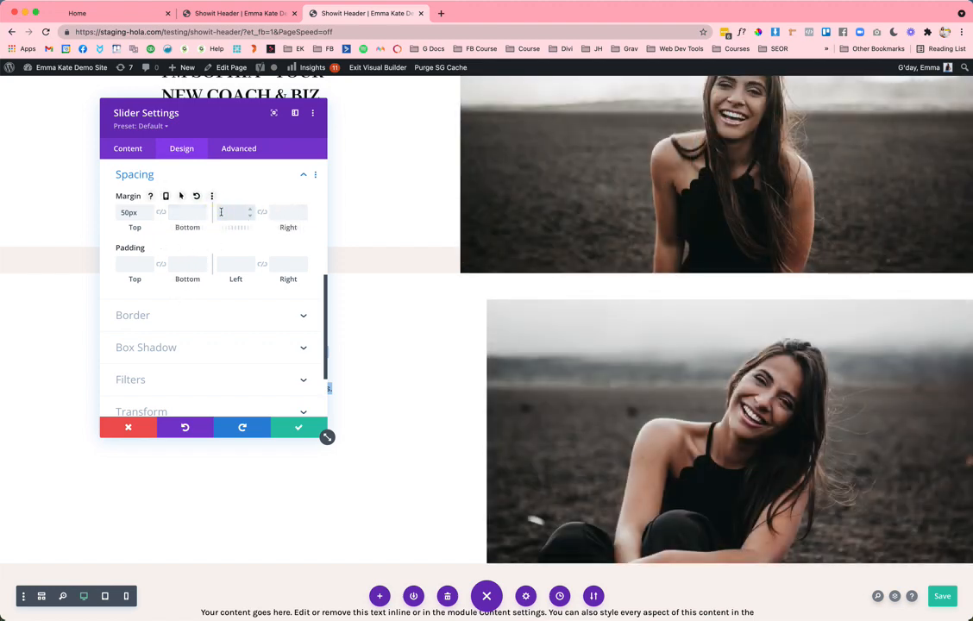
pyautogui.write('-50')
pyautogui.press('Tab')
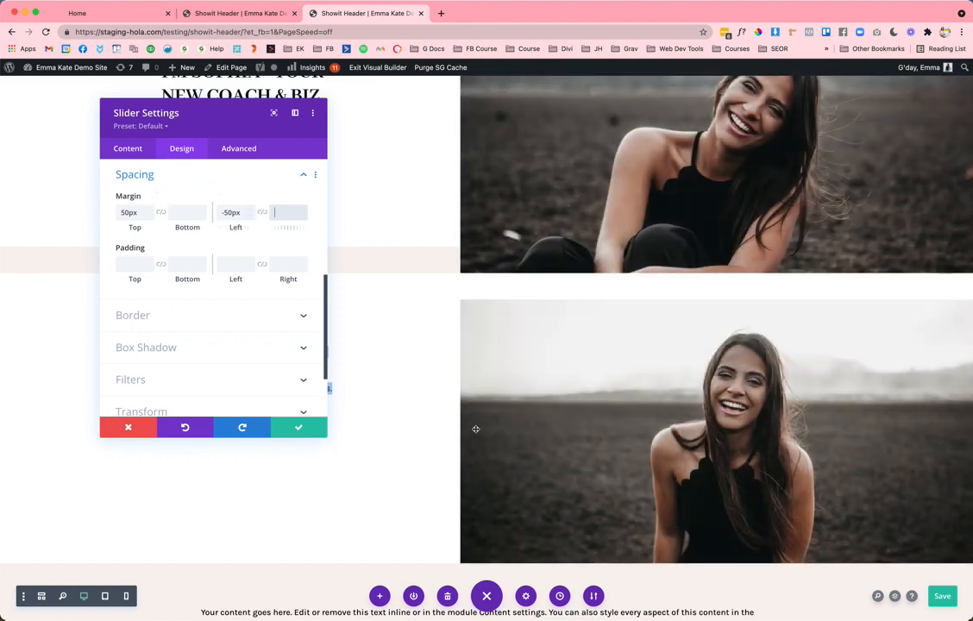
pyautogui.scroll(3, 484, 299)
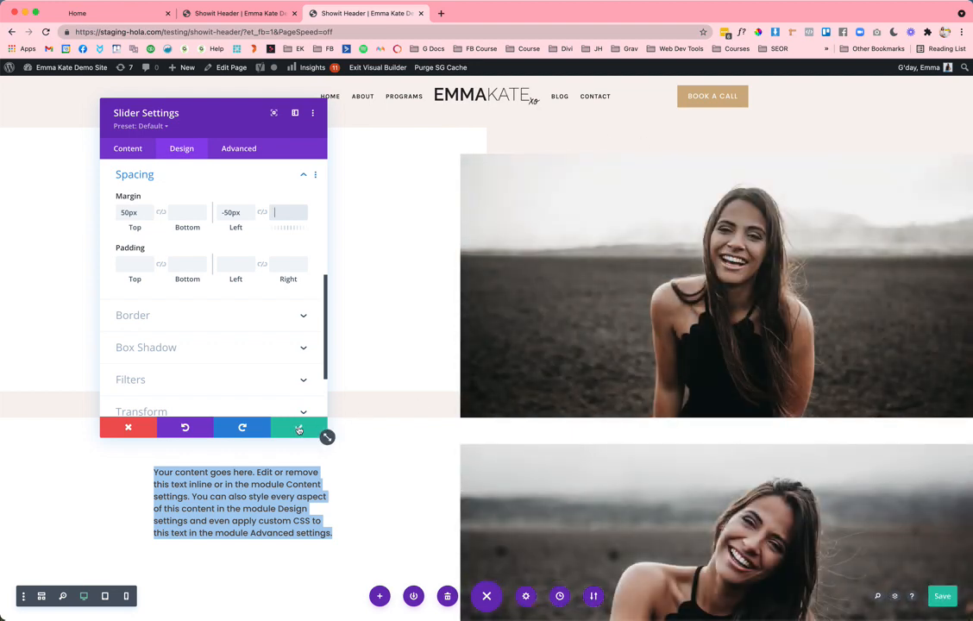
pyautogui.click(298, 430)
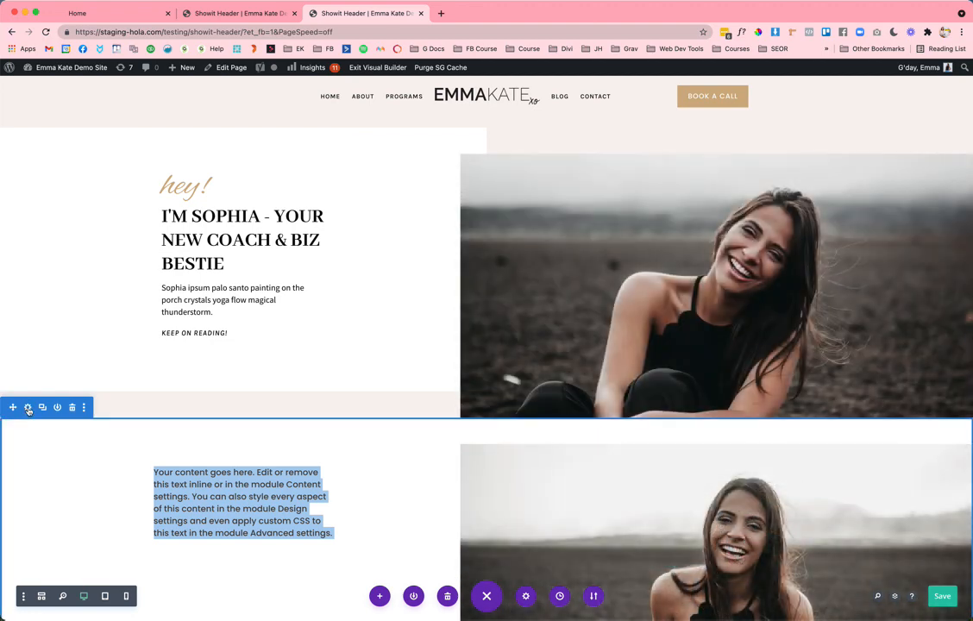
# Paste the previously copied background color onto the lower section and save the section settings.
pyautogui.click(27, 408)
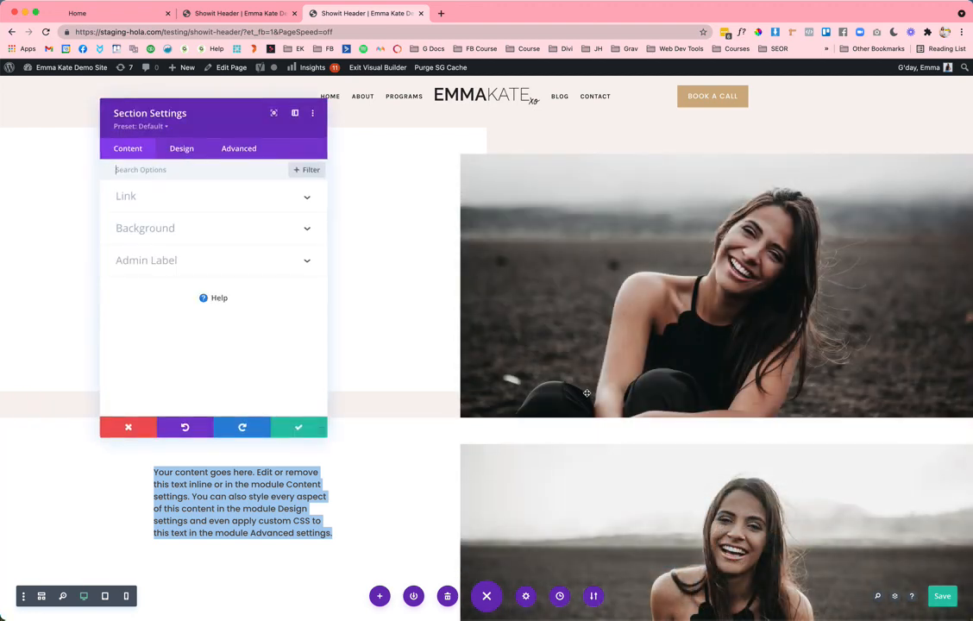
pyautogui.click(256, 229)
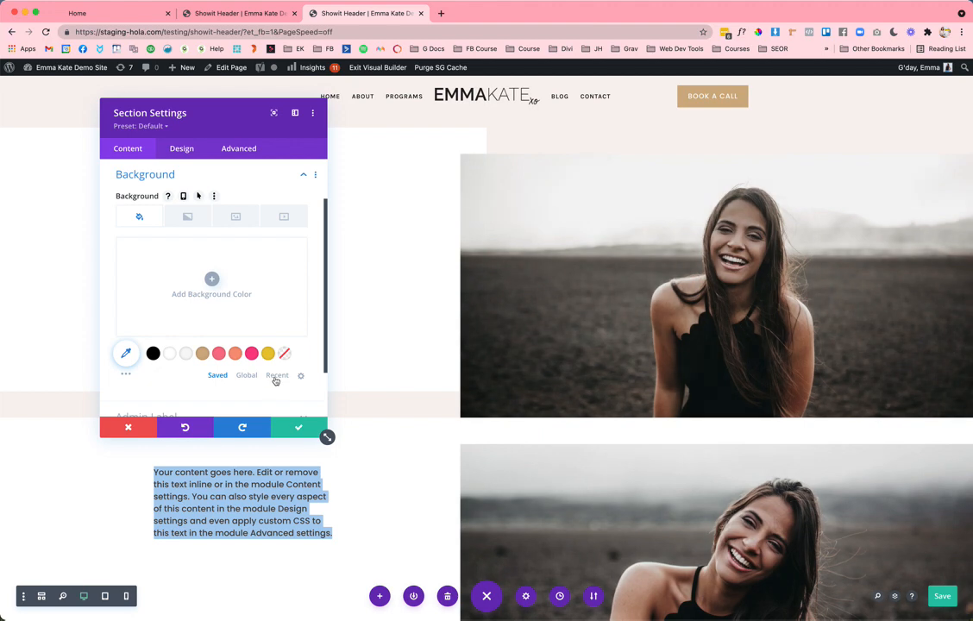
pyautogui.click(277, 375)
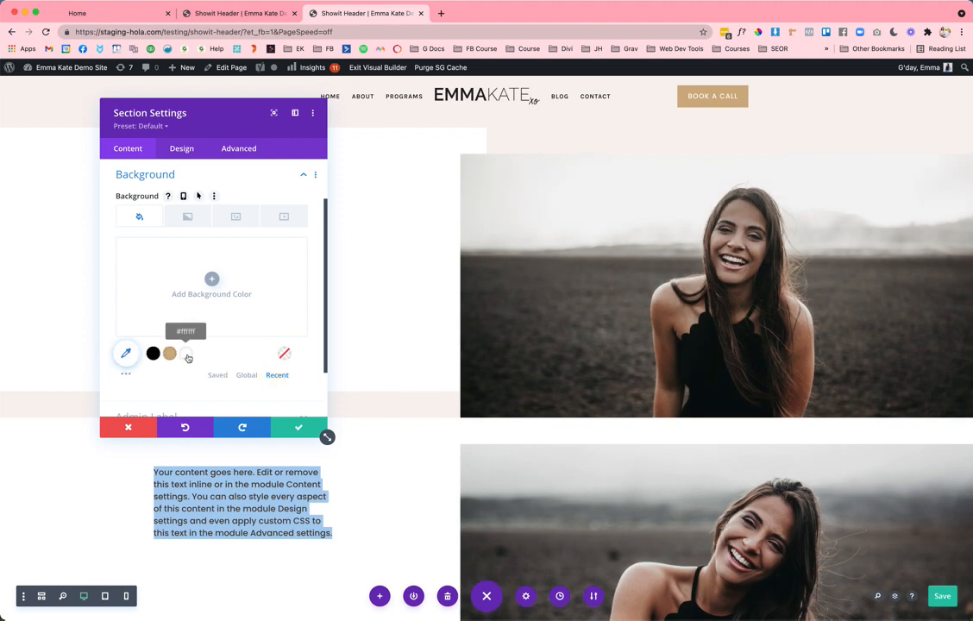
pyautogui.rightClick(224, 248)
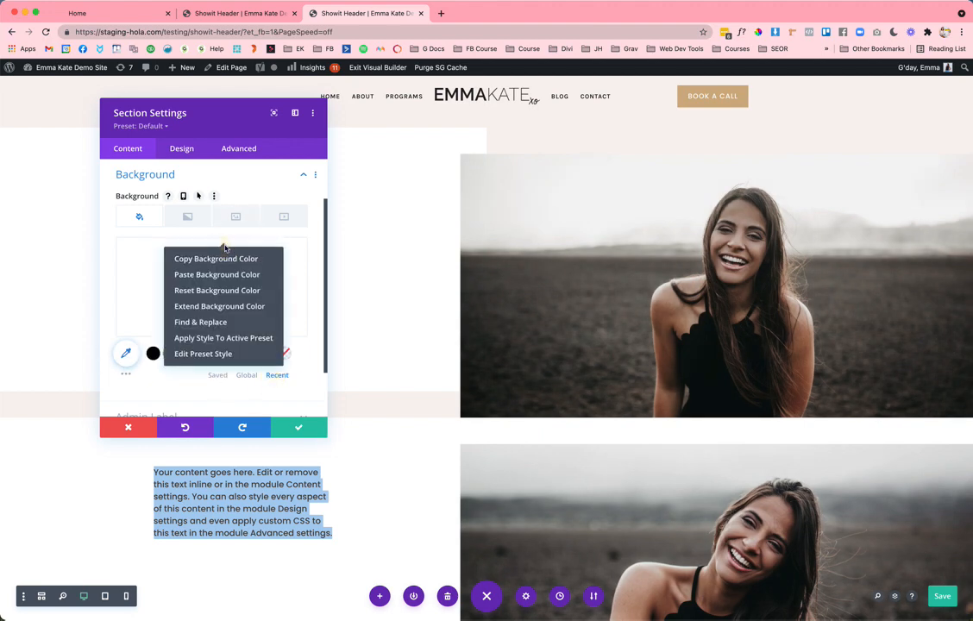
pyautogui.click(216, 276)
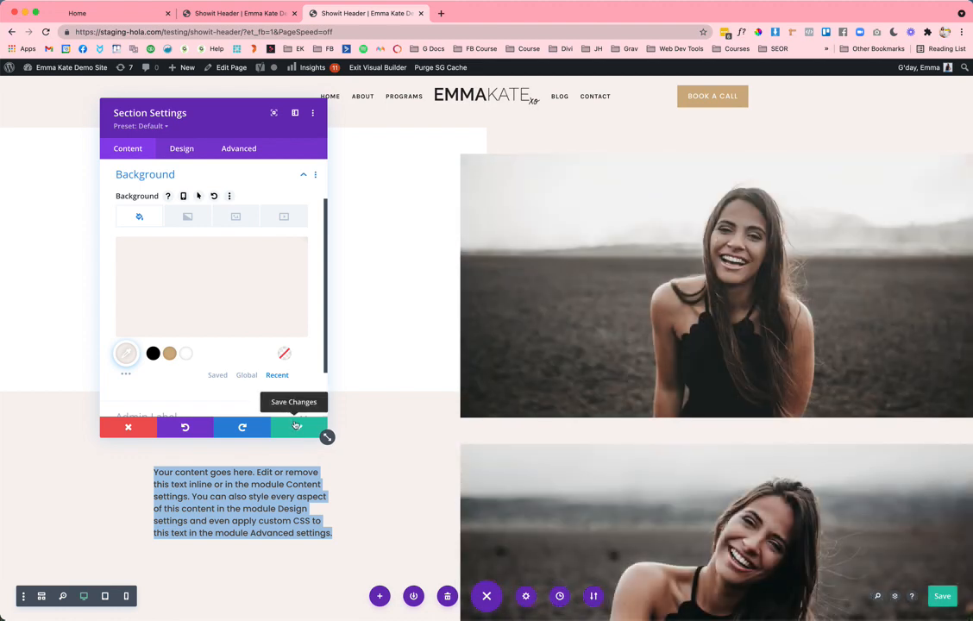
pyautogui.click(294, 424)
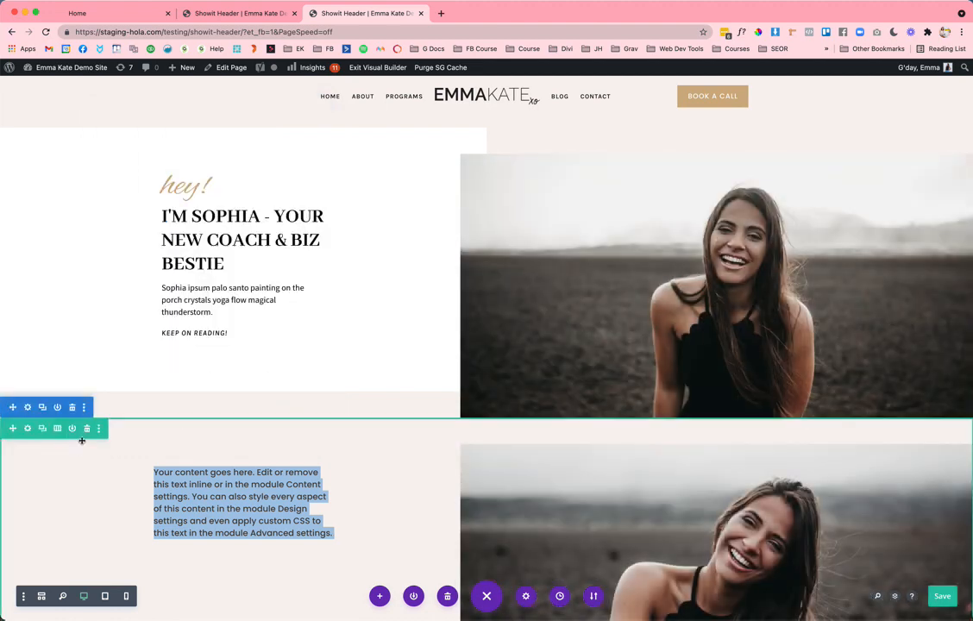
# Give the first column of the lower row a white #ffffff background.
pyautogui.scroll(-3, 82, 440)
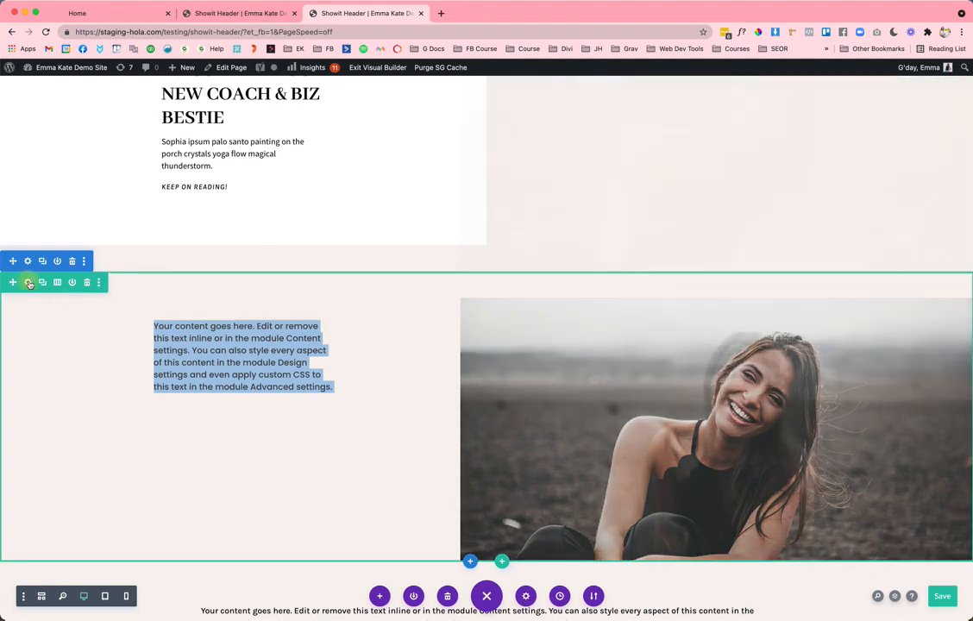
pyautogui.click(29, 282)
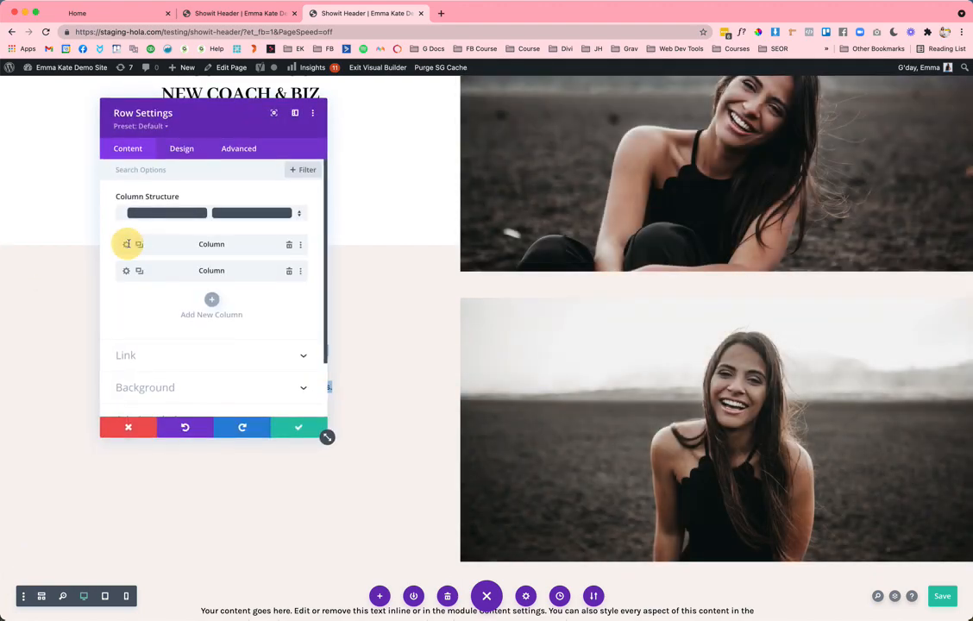
pyautogui.click(127, 244)
pyautogui.click(150, 315)
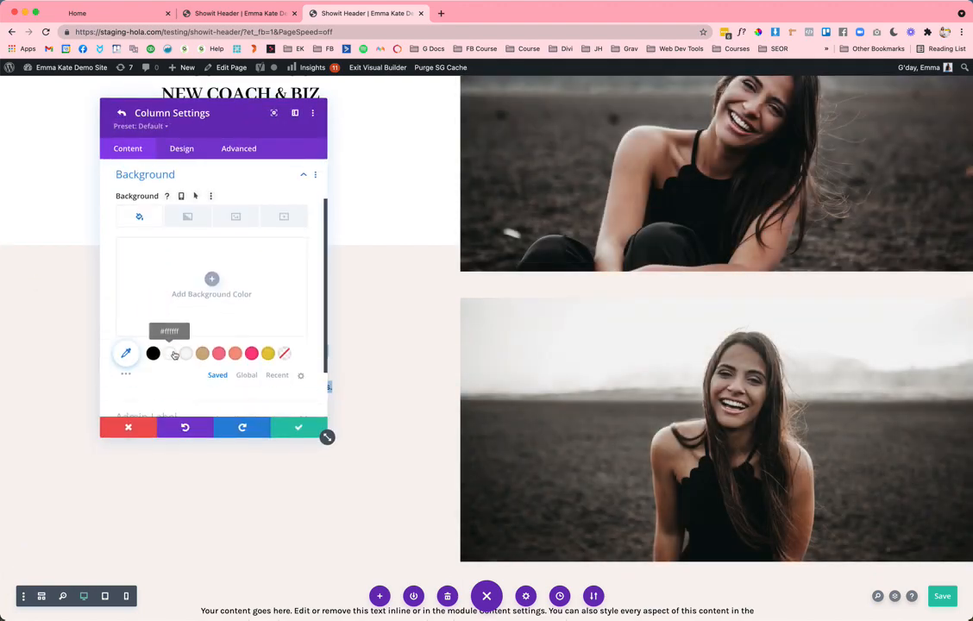
pyautogui.click(171, 354)
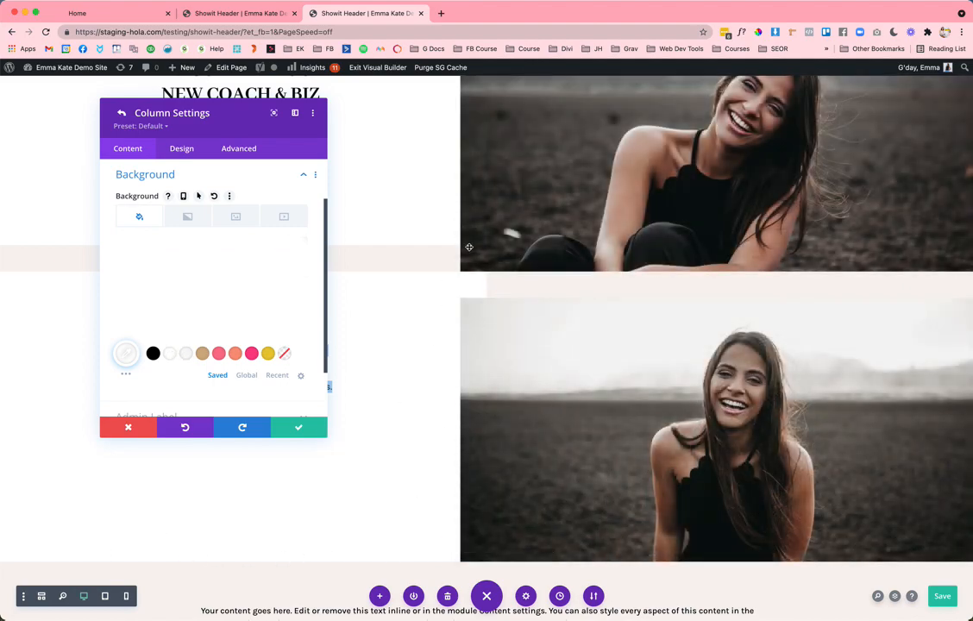
# Check the original header on the Home page and try to find a recent color for the first column's bottom border.
pyautogui.click(107, 14)
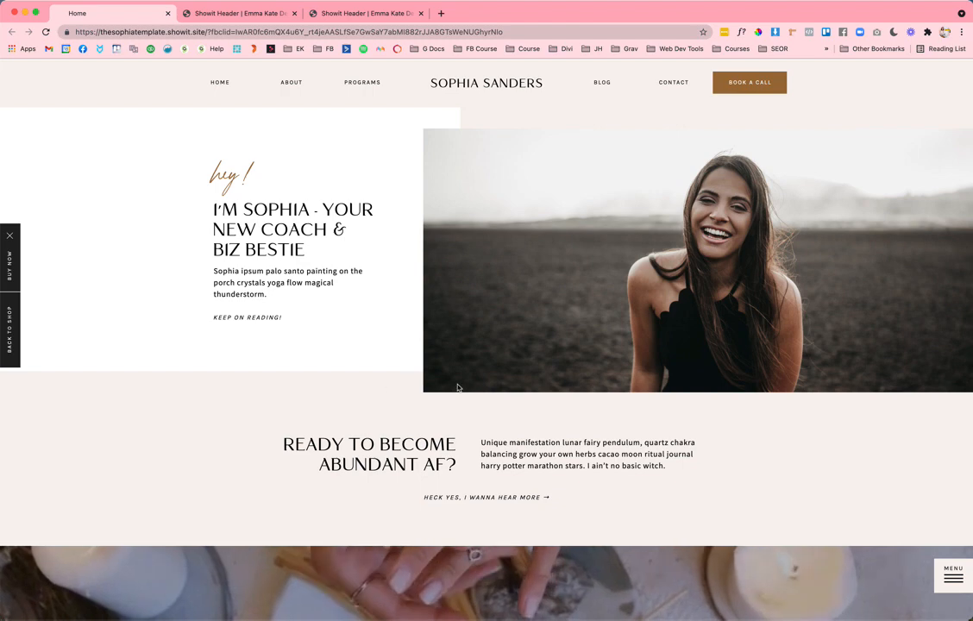
pyautogui.click(241, 14)
pyautogui.click(354, 13)
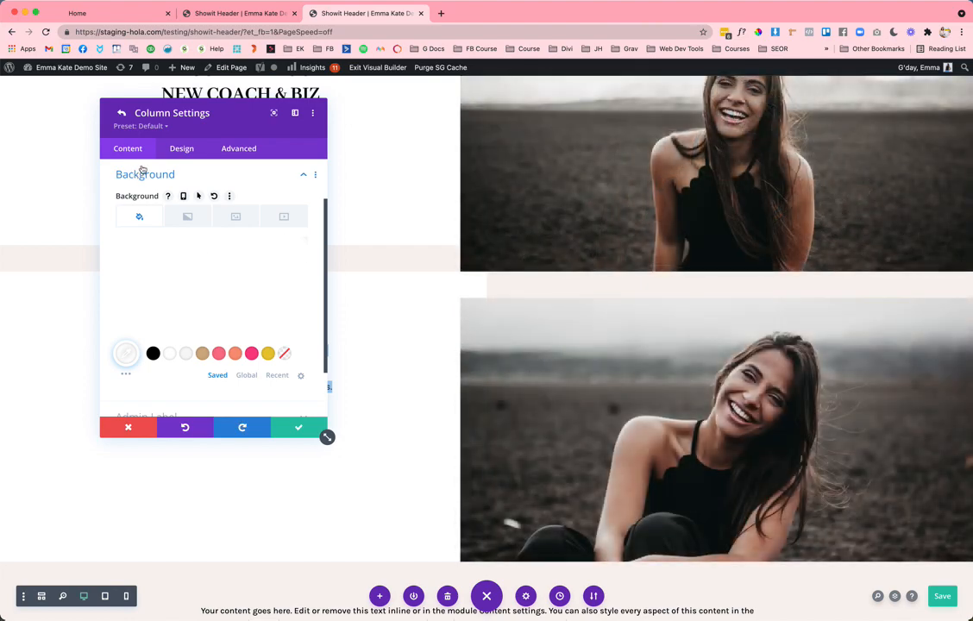
pyautogui.scroll(2, 145, 170)
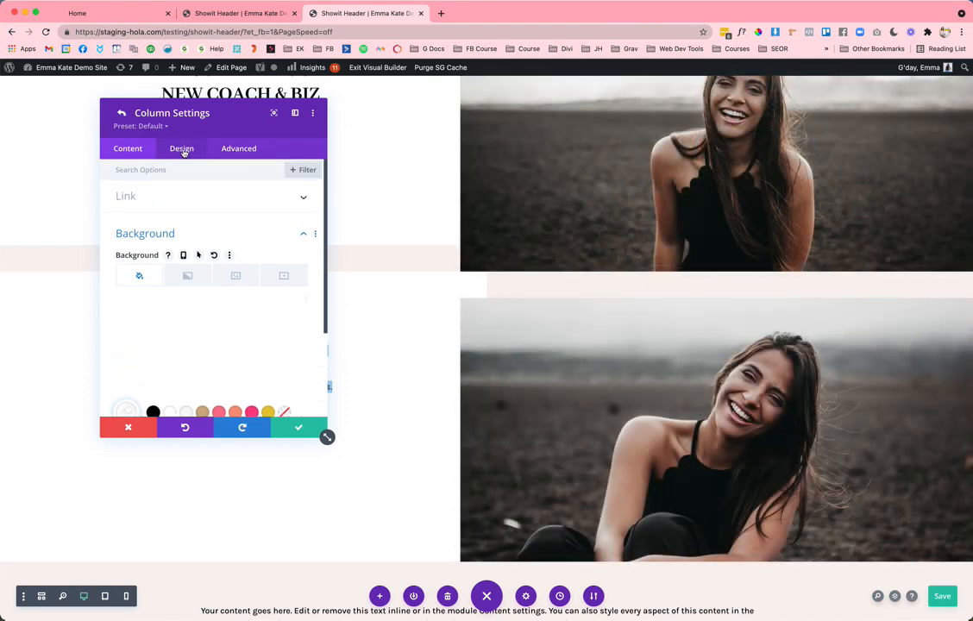
pyautogui.click(183, 150)
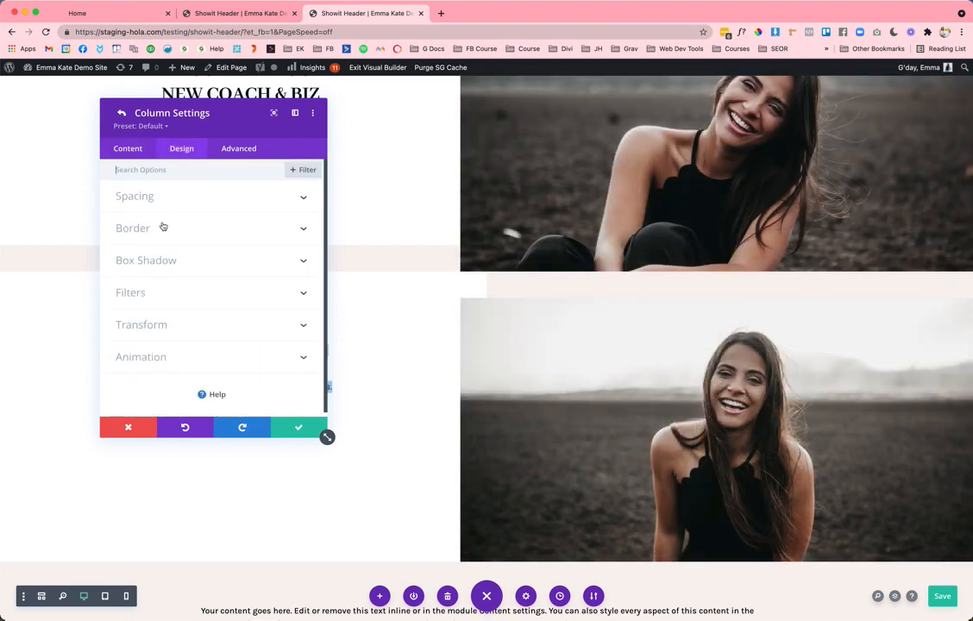
pyautogui.click(165, 226)
pyautogui.click(252, 330)
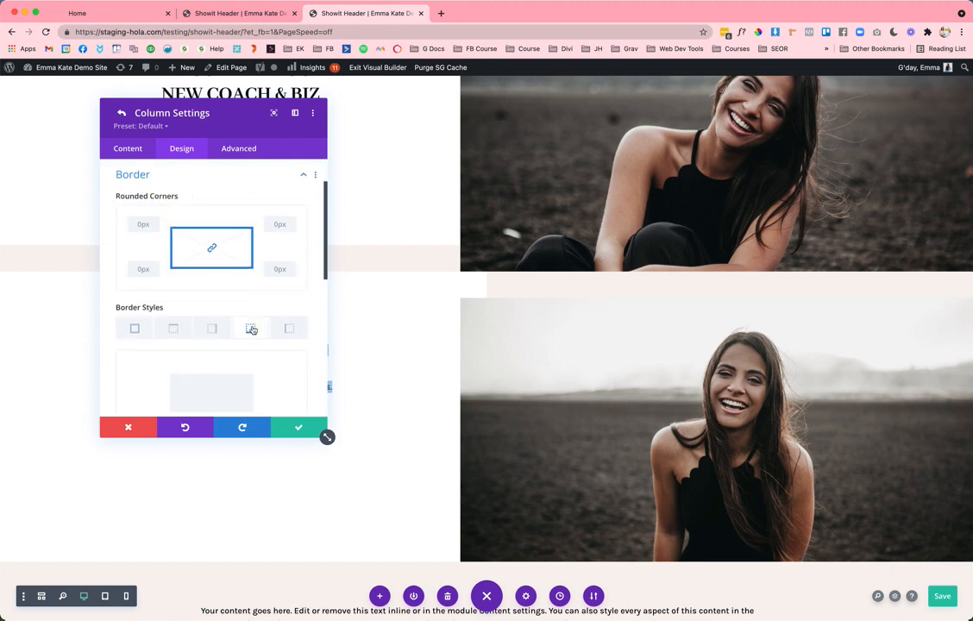
pyautogui.scroll(-5, 251, 329)
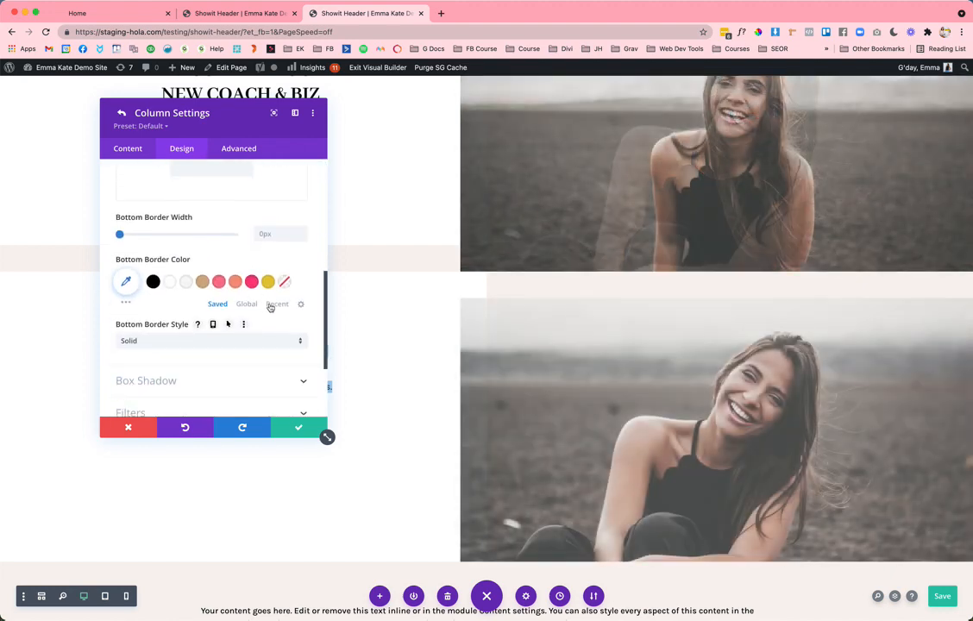
pyautogui.click(270, 304)
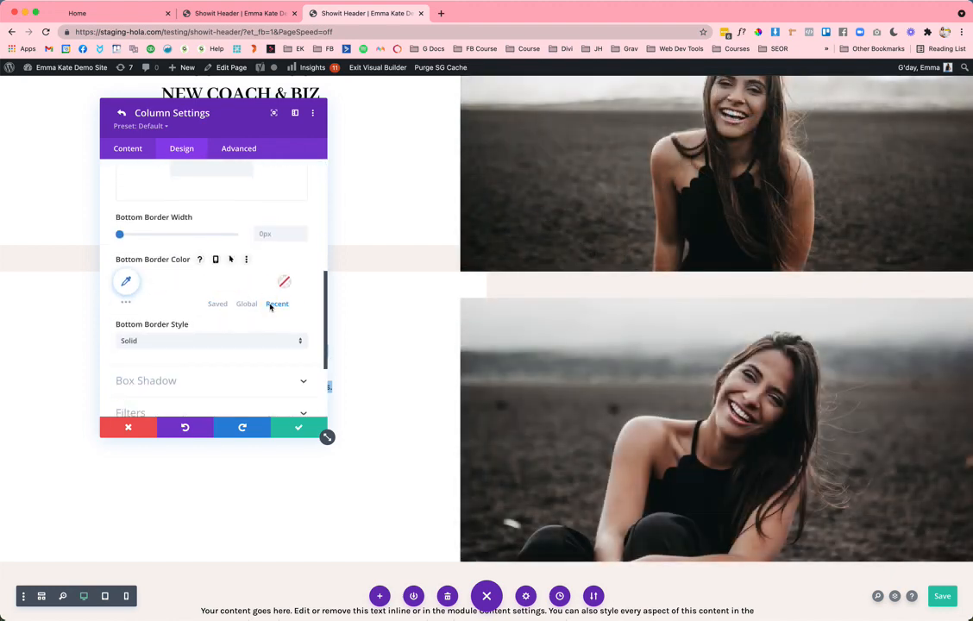
pyautogui.scroll(4, 202, 210)
pyautogui.scroll(-5, 173, 224)
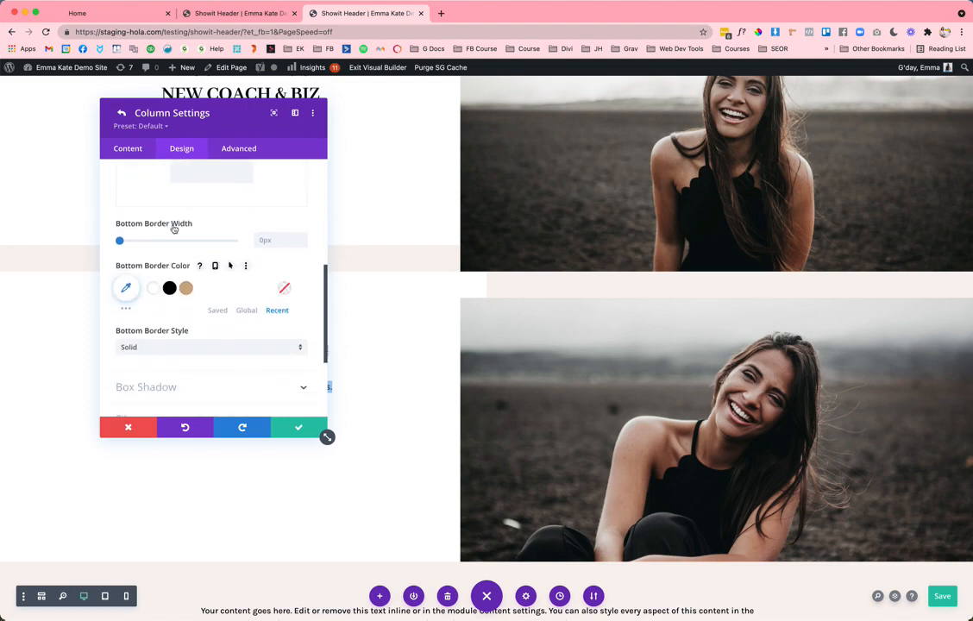
pyautogui.rightClick(133, 223)
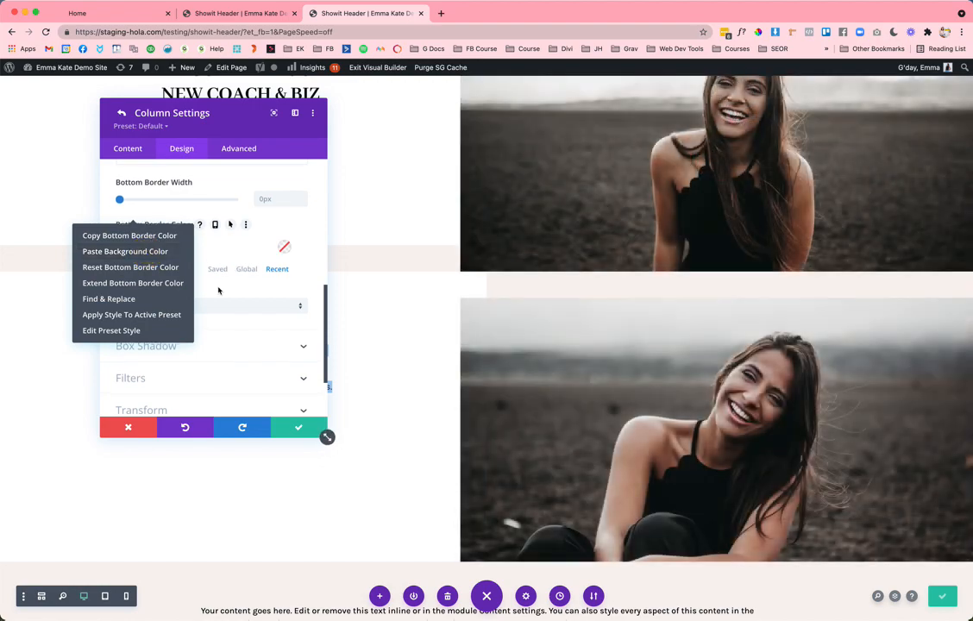
pyautogui.click(241, 268)
pyautogui.click(275, 270)
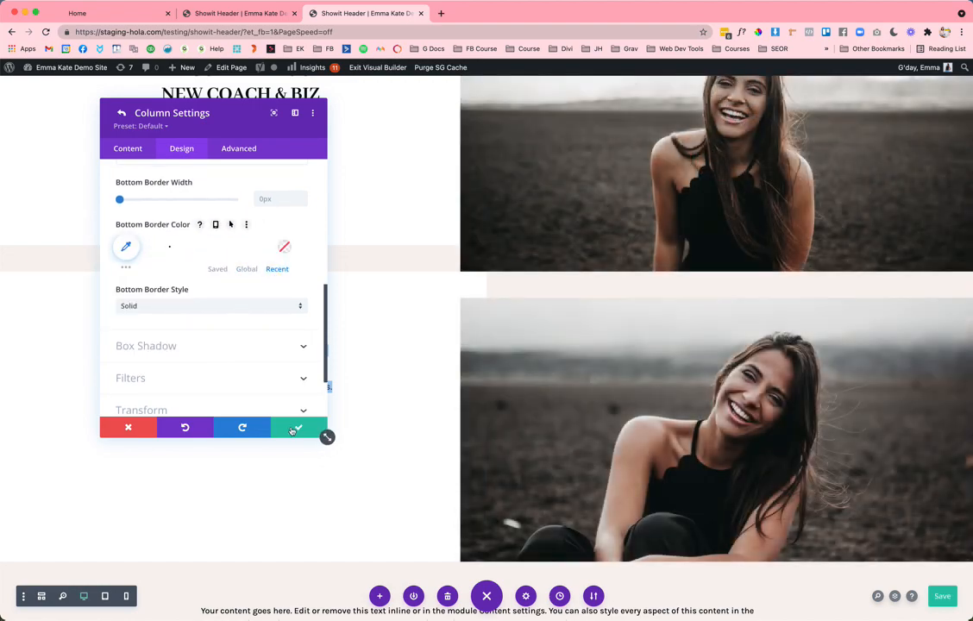
# Save the first column's settings and the lower row's settings.
pyautogui.click(297, 429)
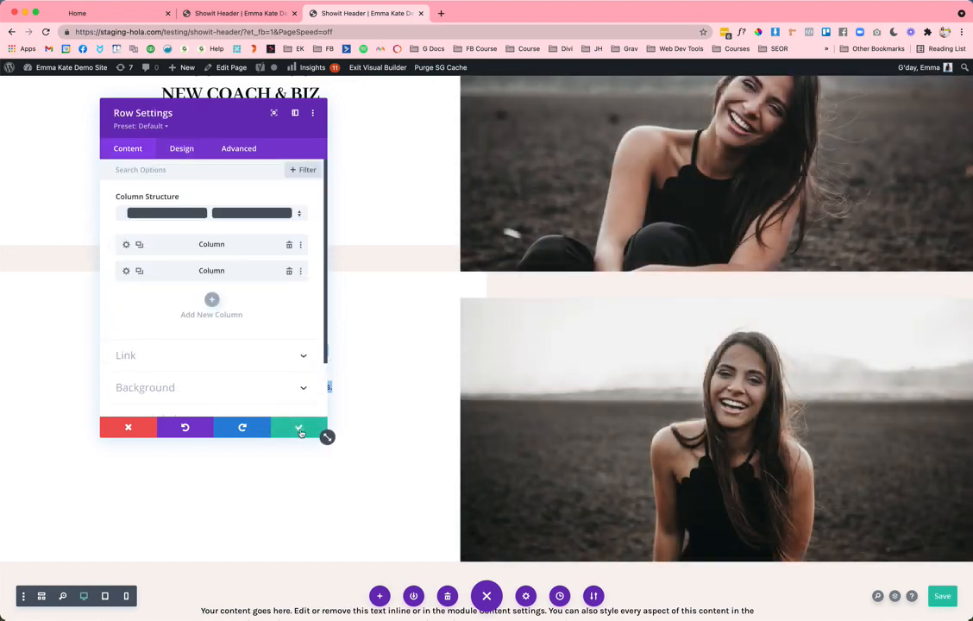
pyautogui.click(299, 429)
# Copy the background color's hex code from the upper section's settings and save them.
pyautogui.scroll(3, 244, 221)
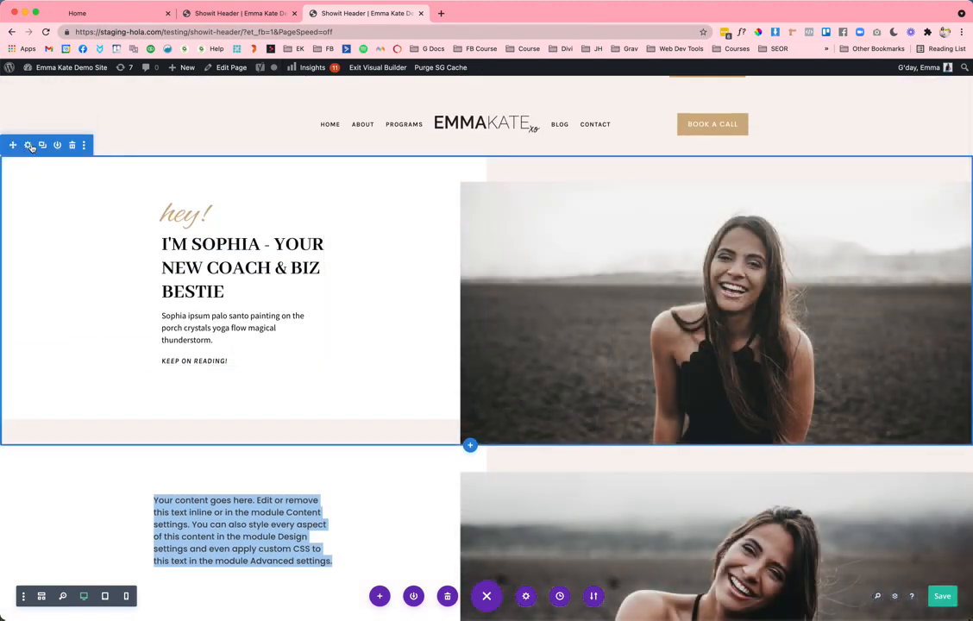
pyautogui.click(28, 145)
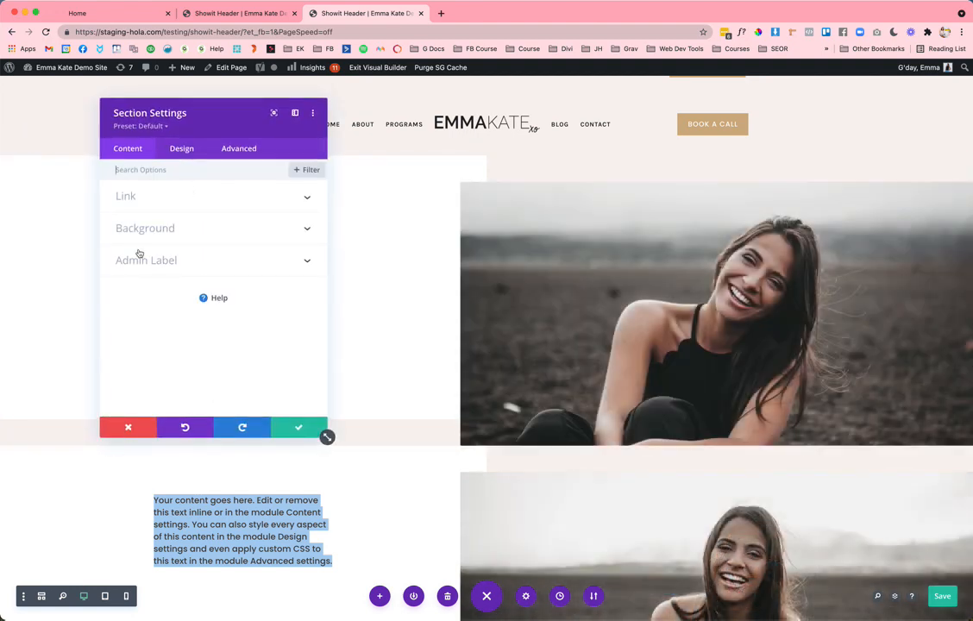
pyautogui.click(157, 232)
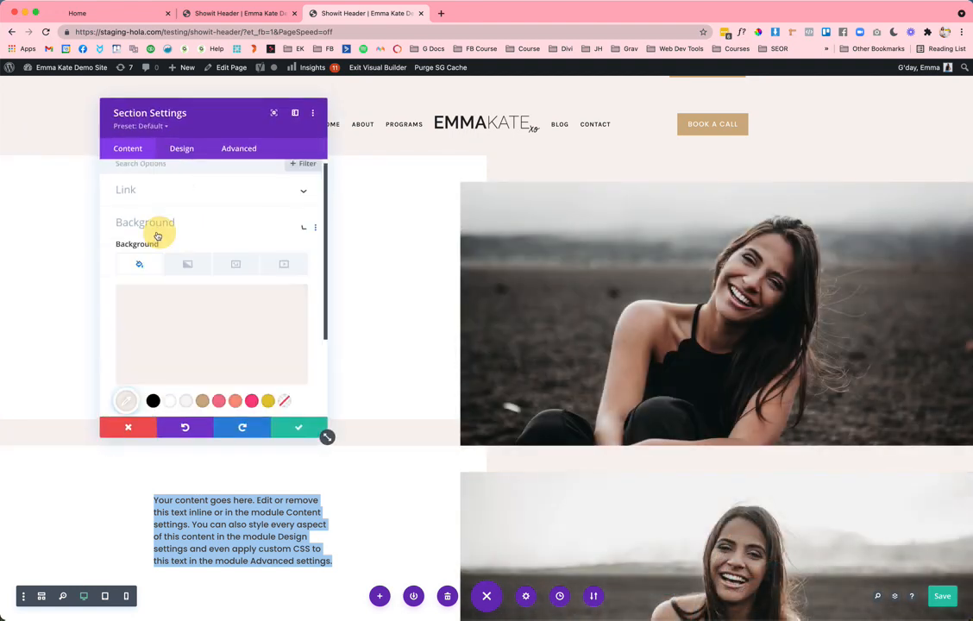
pyautogui.rightClick(201, 304)
pyautogui.click(127, 356)
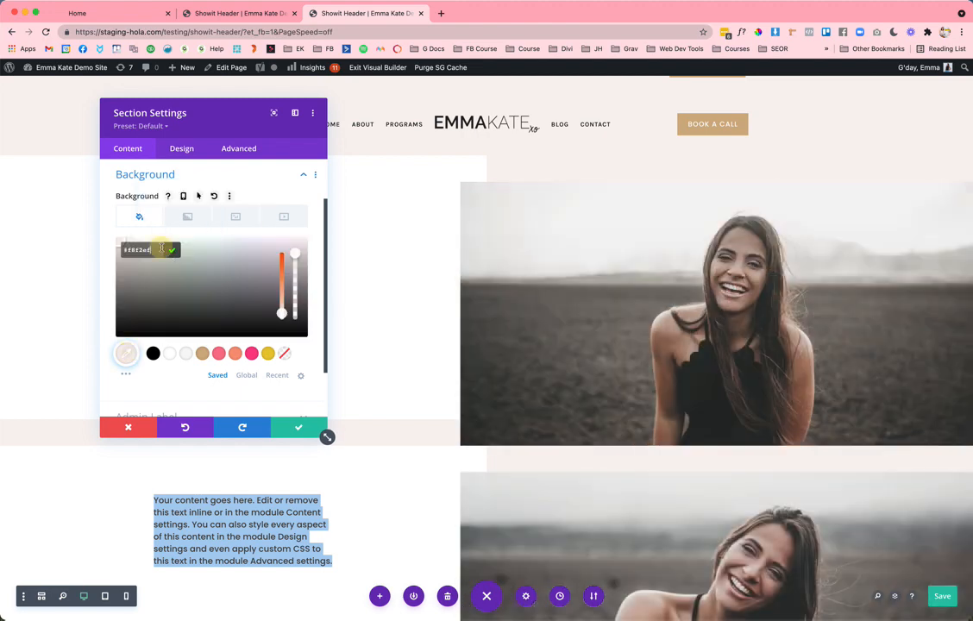
pyautogui.tripleClick(161, 247)
pyautogui.press('super+c')
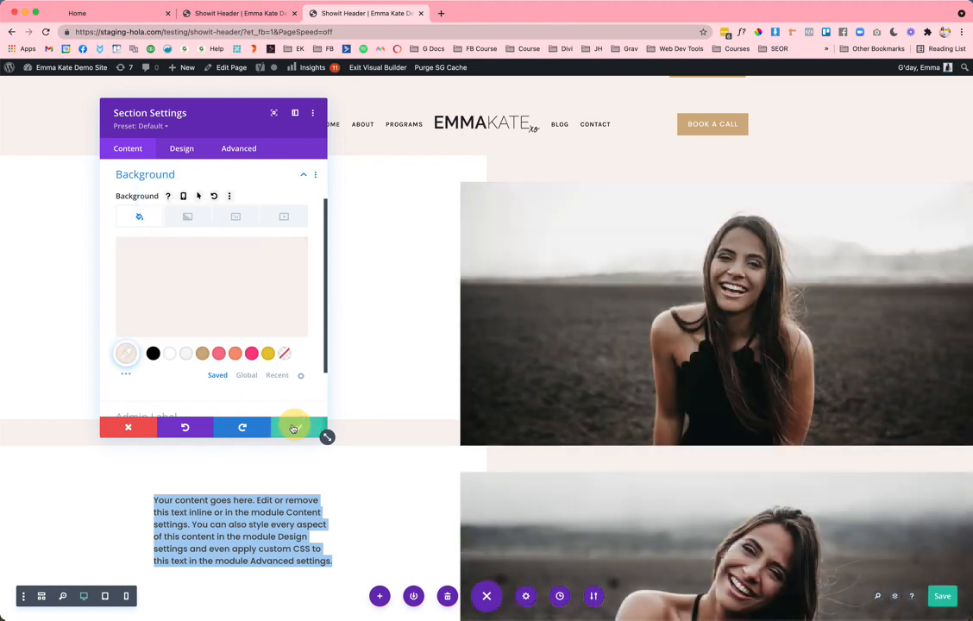
pyautogui.click(292, 427)
# Paste the copied blush hex code as the bottom border color of the lower row's first column.
pyautogui.click(29, 455)
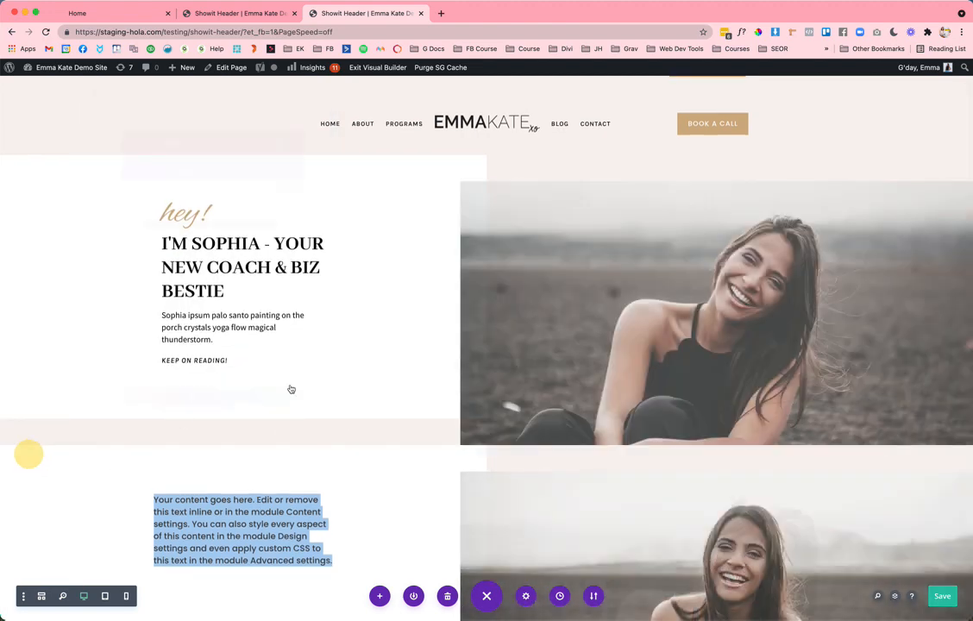
pyautogui.click(126, 245)
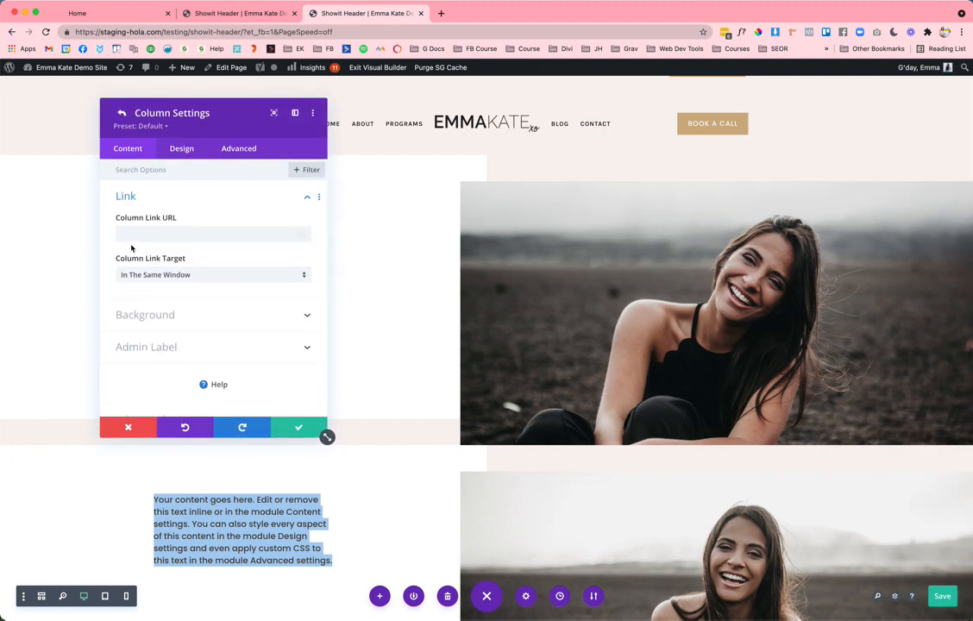
pyautogui.click(183, 151)
pyautogui.click(156, 230)
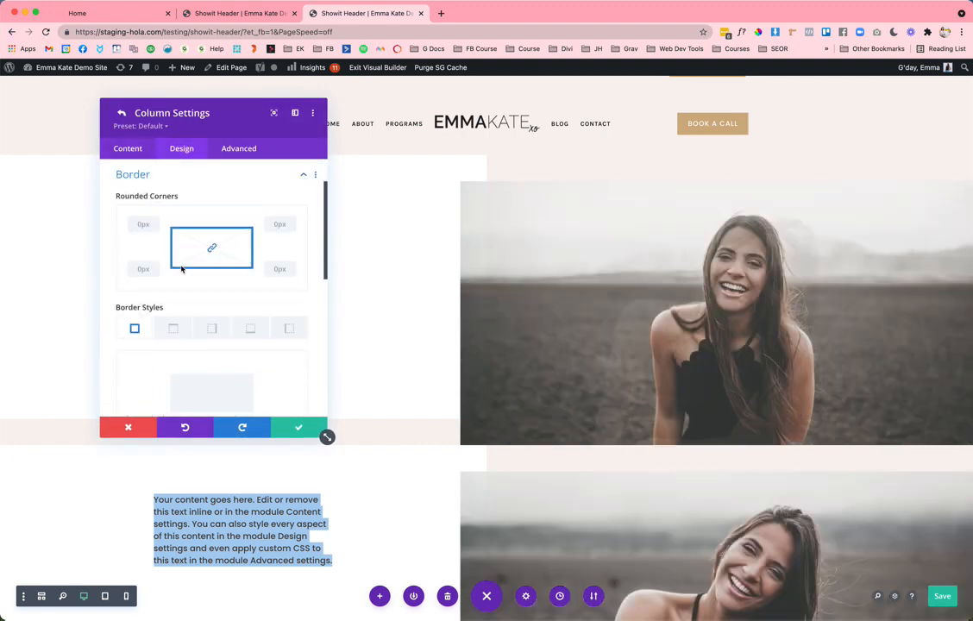
pyautogui.scroll(-3, 184, 264)
pyautogui.click(251, 190)
pyautogui.scroll(-3, 255, 259)
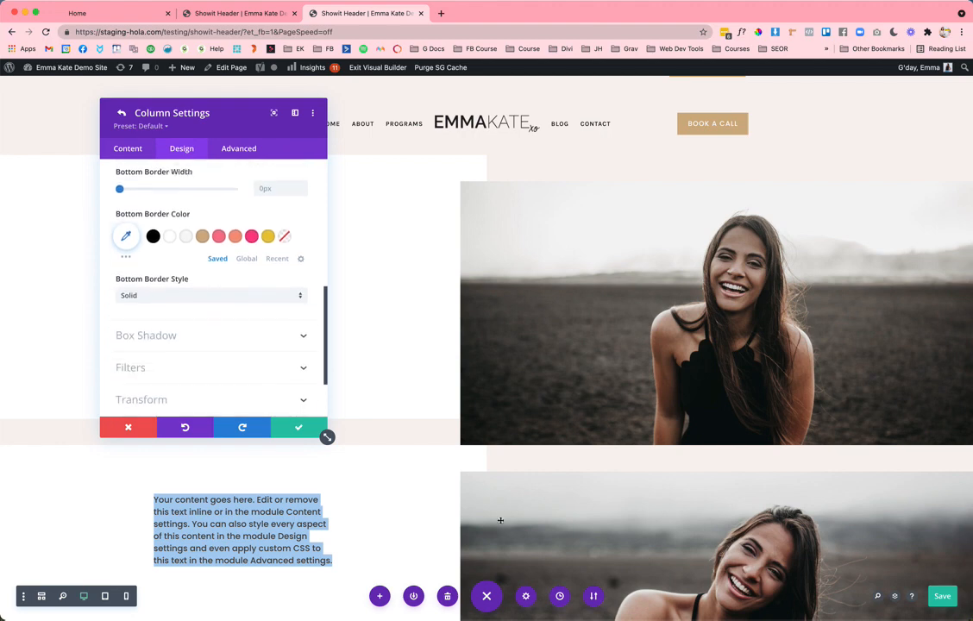
pyautogui.scroll(-4, 519, 505)
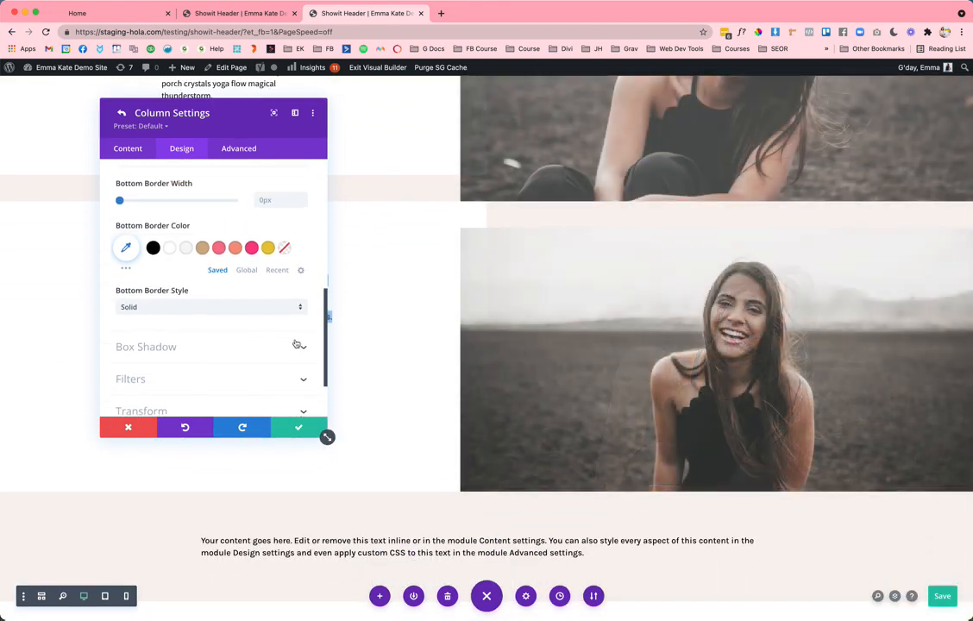
pyautogui.scroll(3, 252, 324)
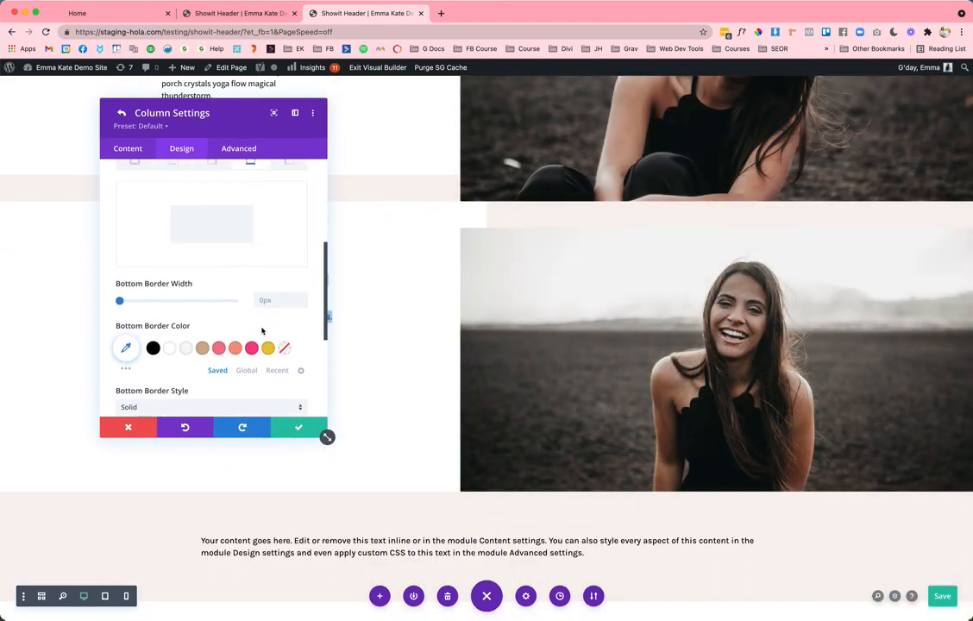
pyautogui.click(126, 335)
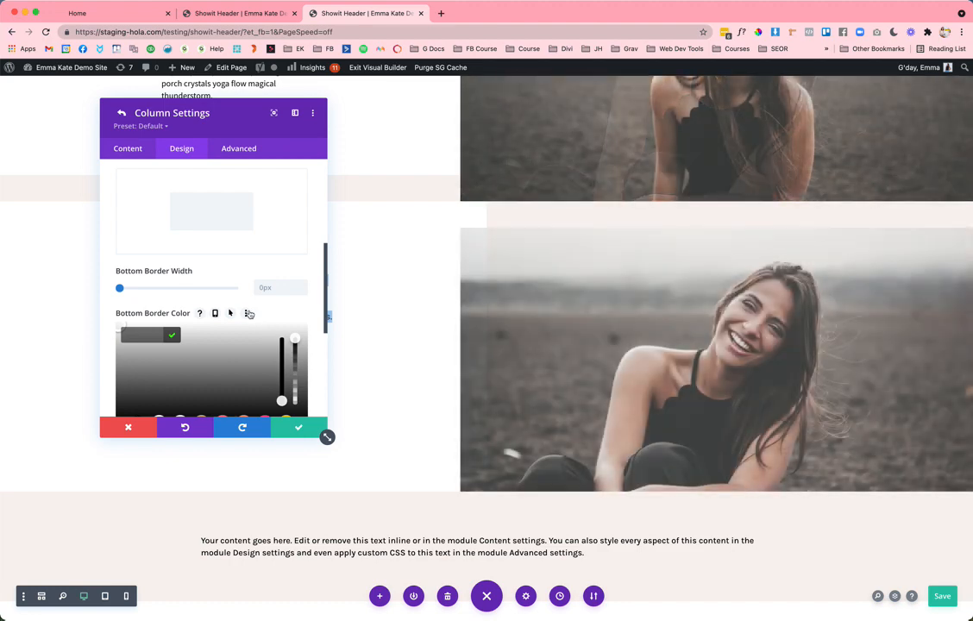
pyautogui.press('super+v')
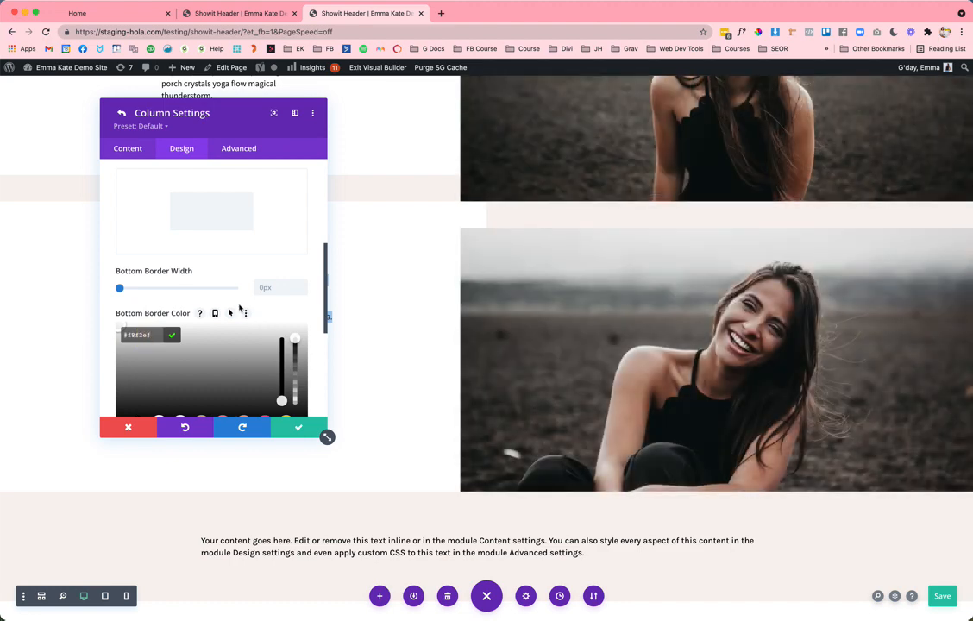
# Set the first column's bottom border width to 50px and save the column and row settings.
pyautogui.click(276, 286)
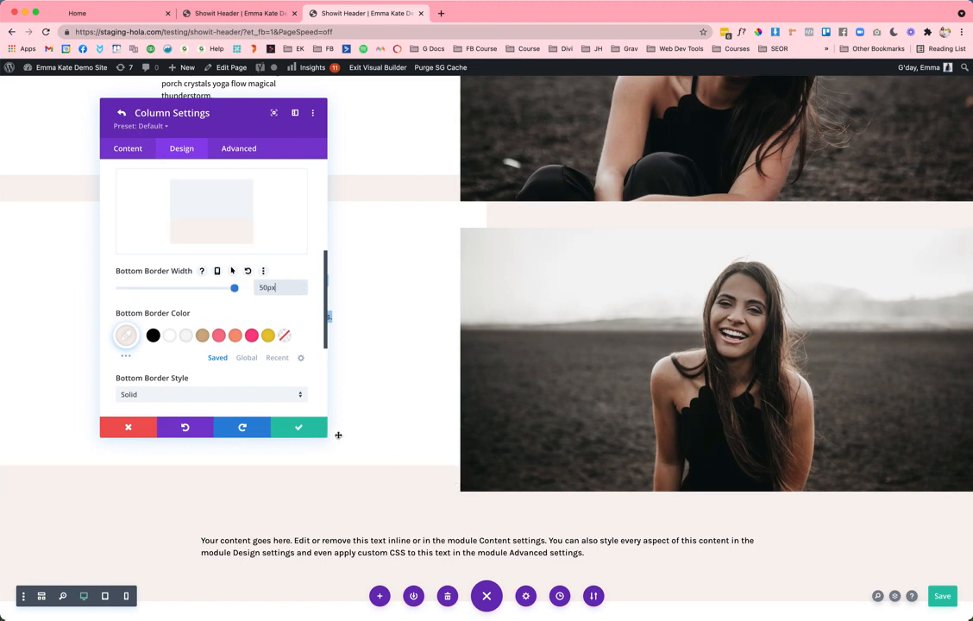
pyautogui.click(305, 428)
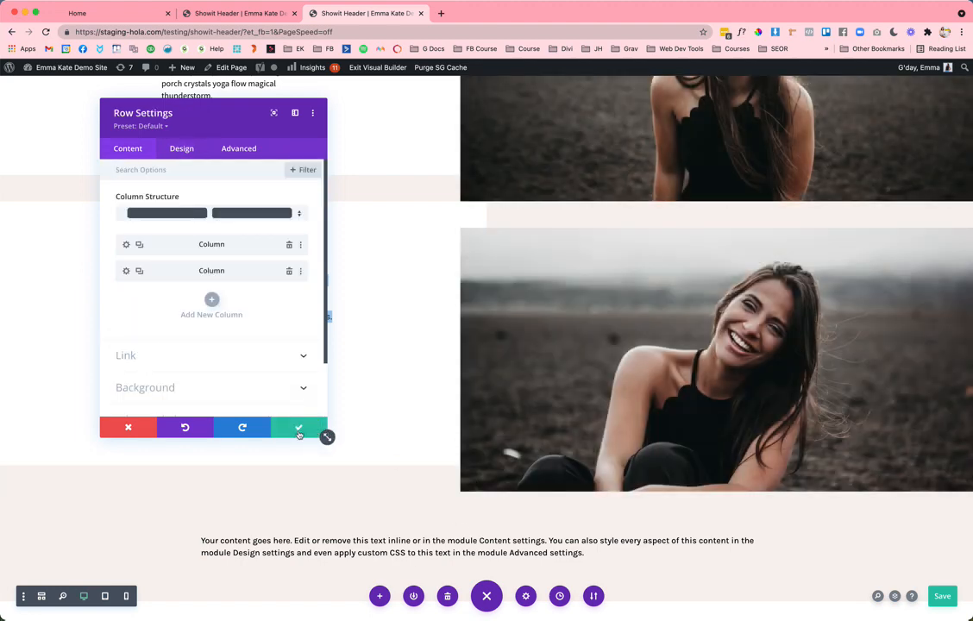
pyautogui.click(298, 428)
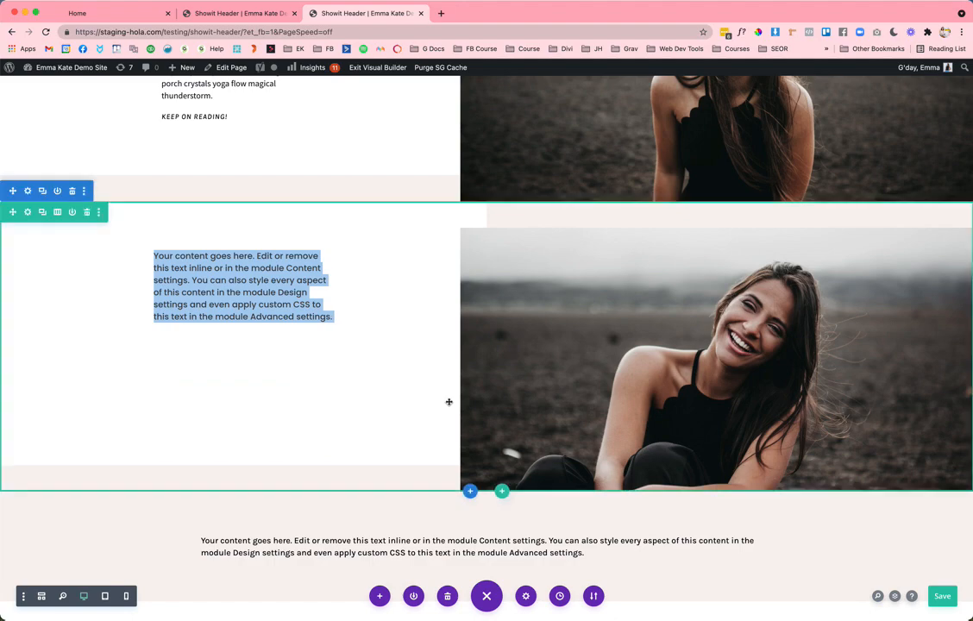
# Copy all the formatted body text from the upper section's text module and close its settings without saving.
pyautogui.scroll(1, 448, 402)
pyautogui.scroll(3, 449, 402)
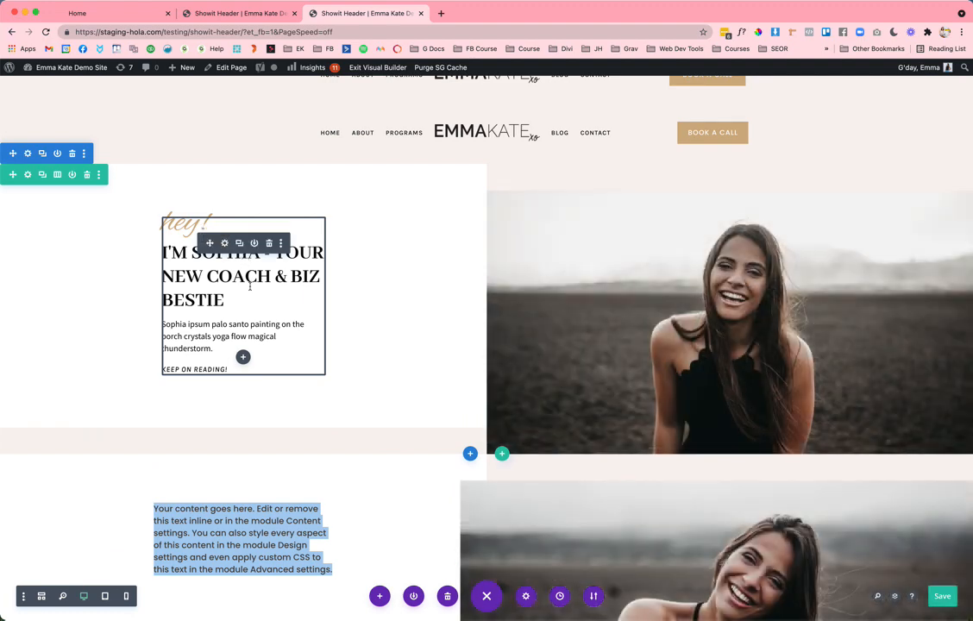
pyautogui.scroll(-3, 250, 287)
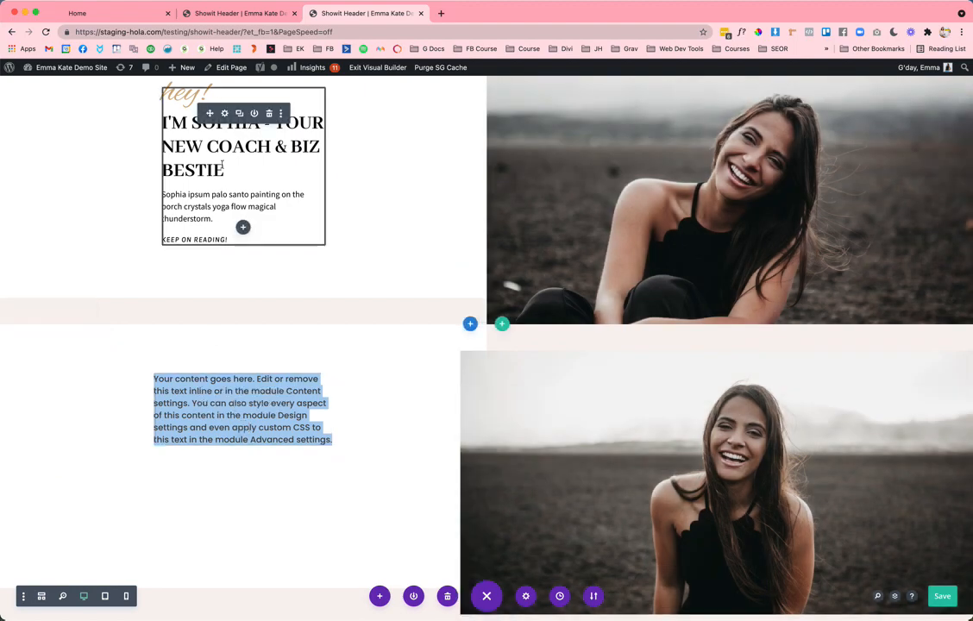
pyautogui.click(224, 113)
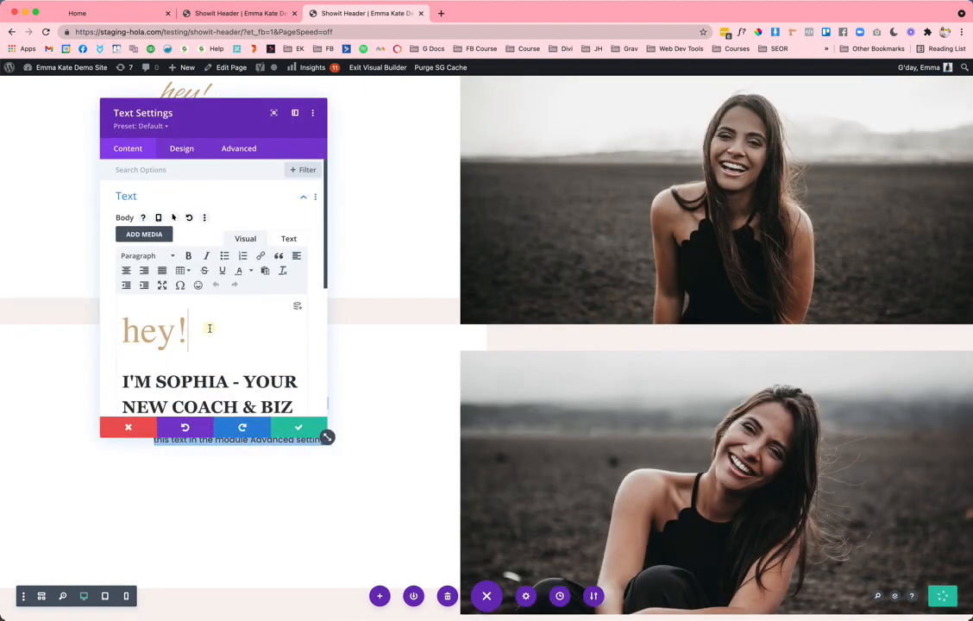
pyautogui.press('super+a')
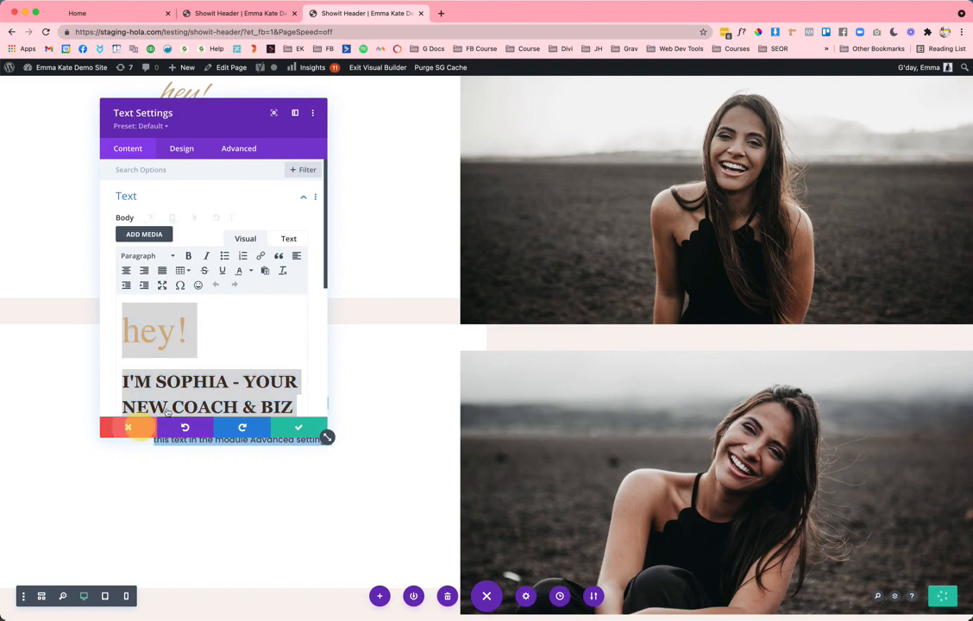
pyautogui.click(152, 427)
# Check the original header on the Home page and replace the lower row's placeholder text with the copied text, keeping its formatting.
pyautogui.click(102, 19)
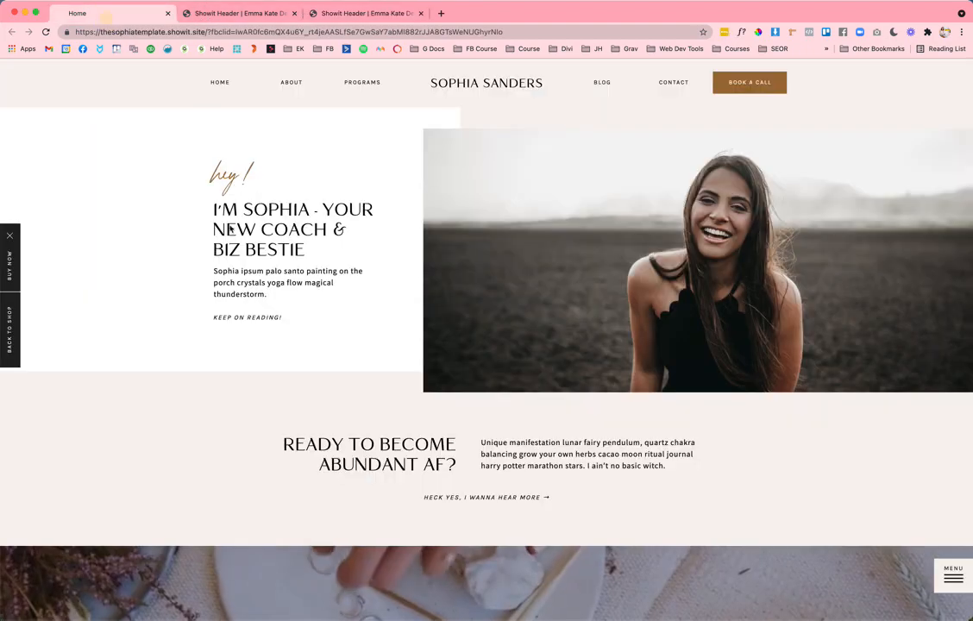
pyautogui.click(368, 19)
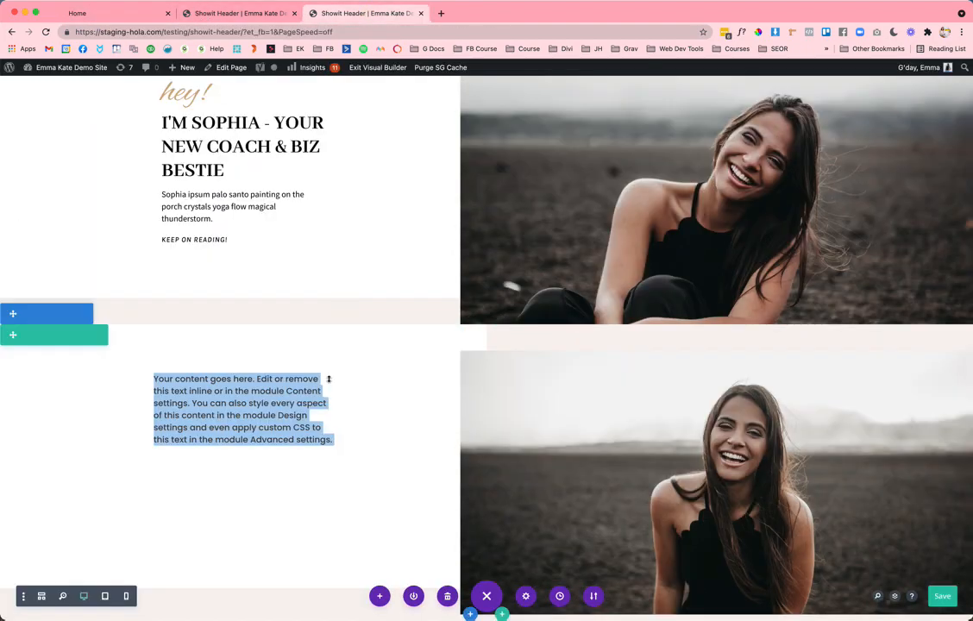
pyautogui.scroll(-1, 326, 380)
pyautogui.click(224, 353)
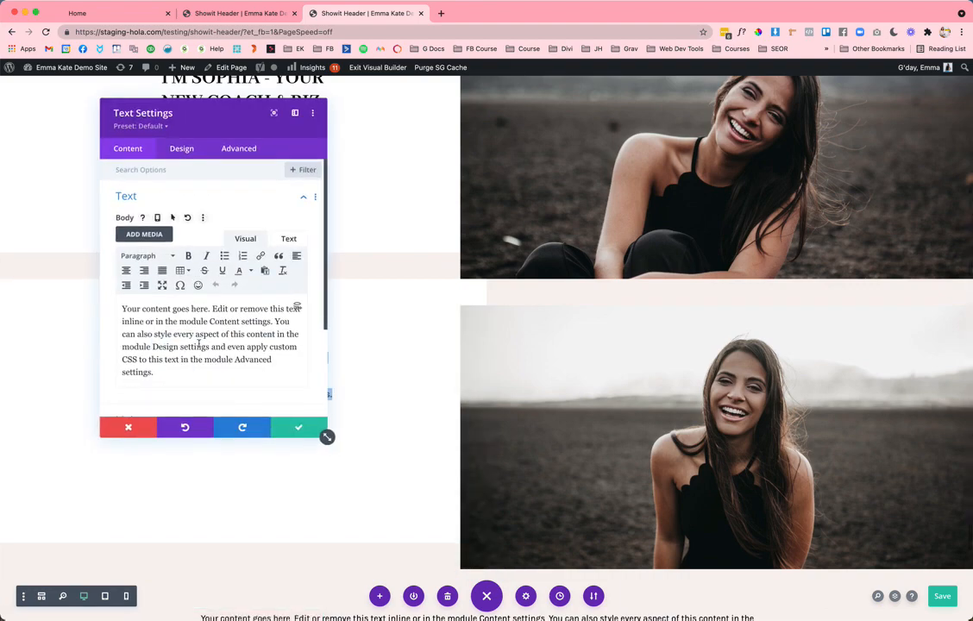
pyautogui.tripleClick(198, 345)
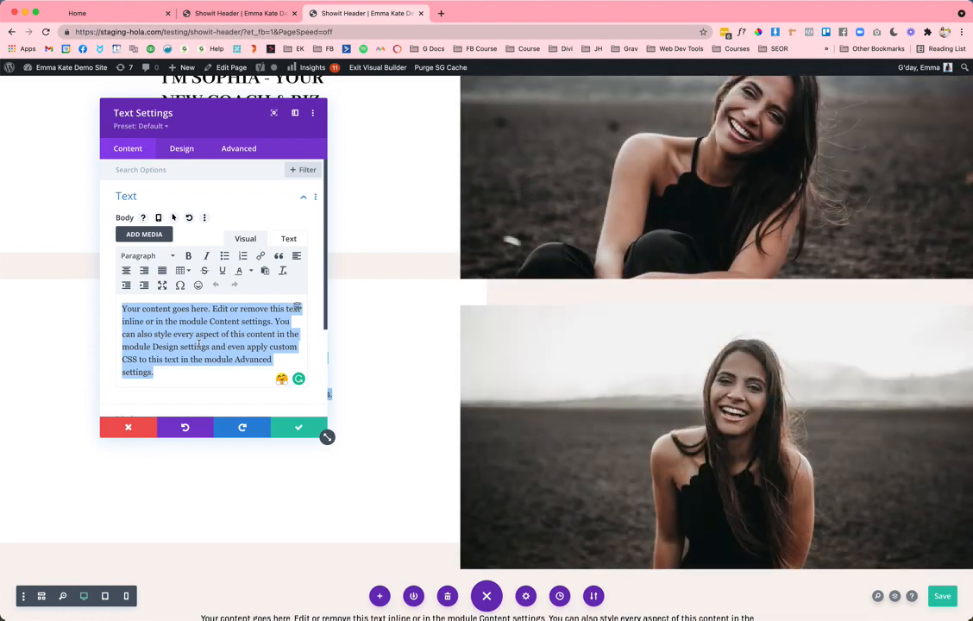
pyautogui.hotkey('ctrl', 'v')
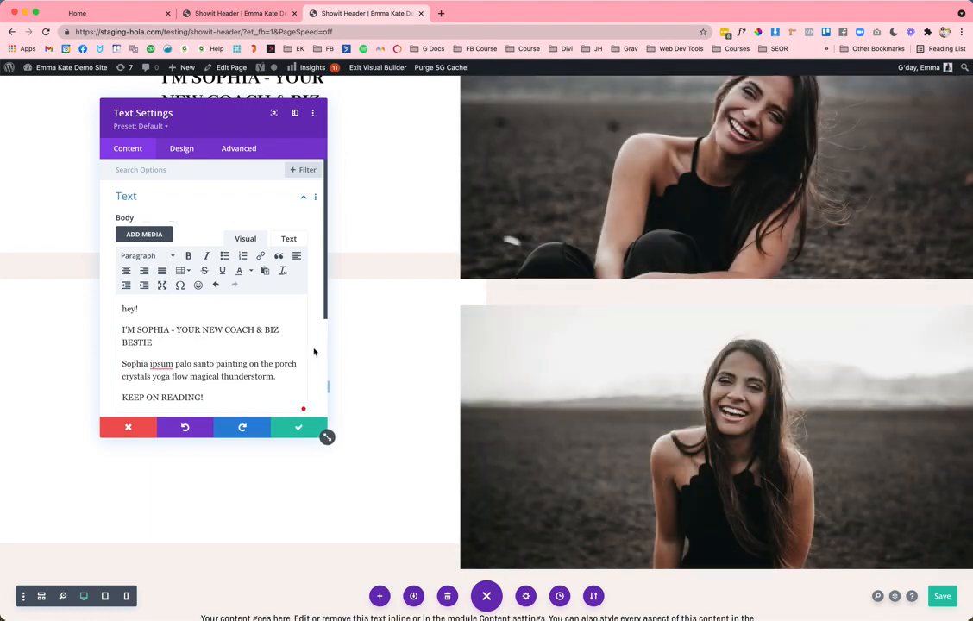
pyautogui.hotkey('ctrl', 'a')
pyautogui.press('super+c')
pyautogui.press('BackSpace')
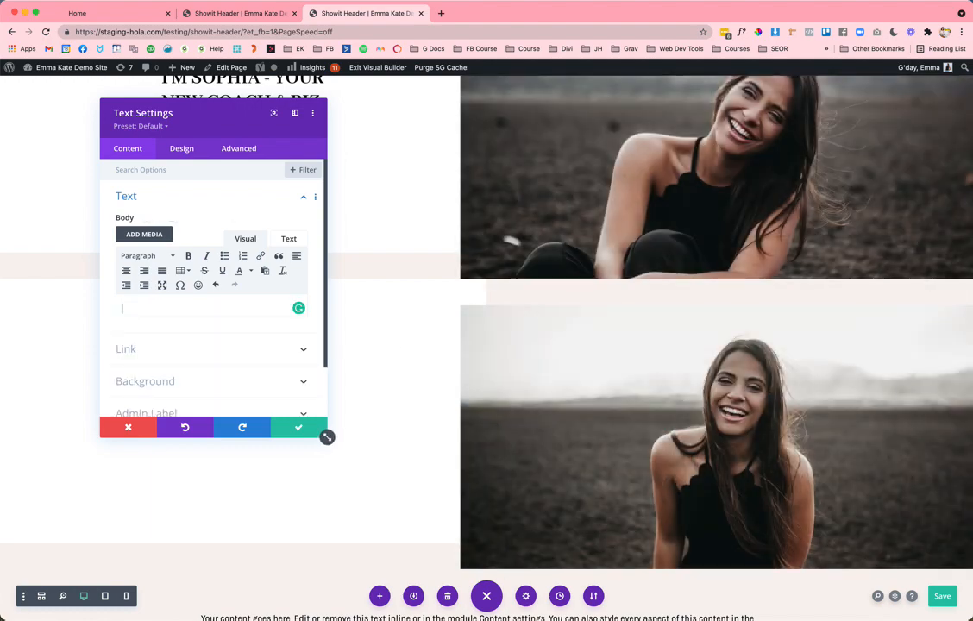
pyautogui.hotkey('ctrl', 'v')
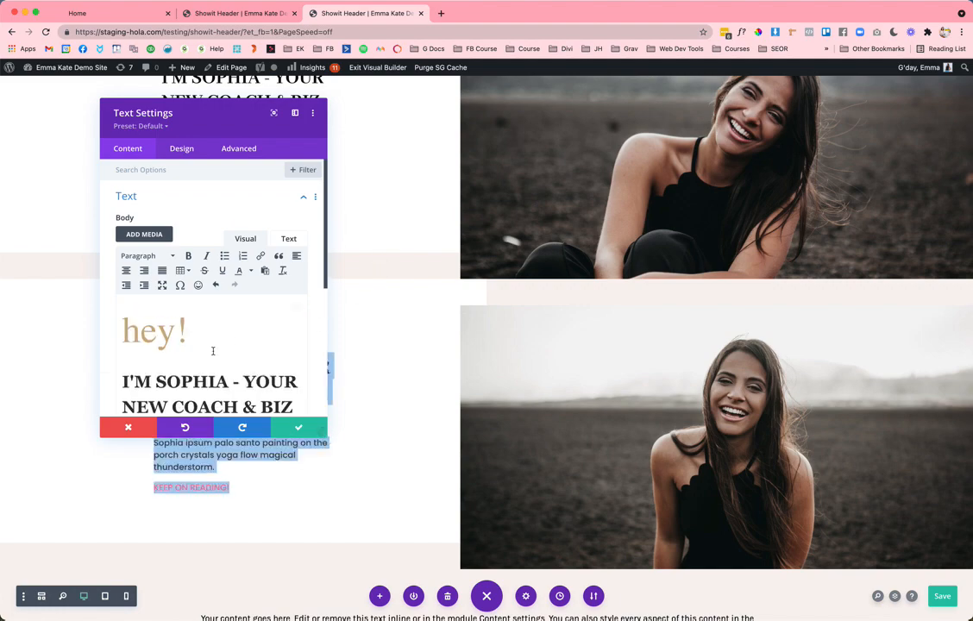
# Examine the formatting of the pasted main heading and "hey!" line, including the body's HTML source.
pyautogui.scroll(-5, 213, 351)
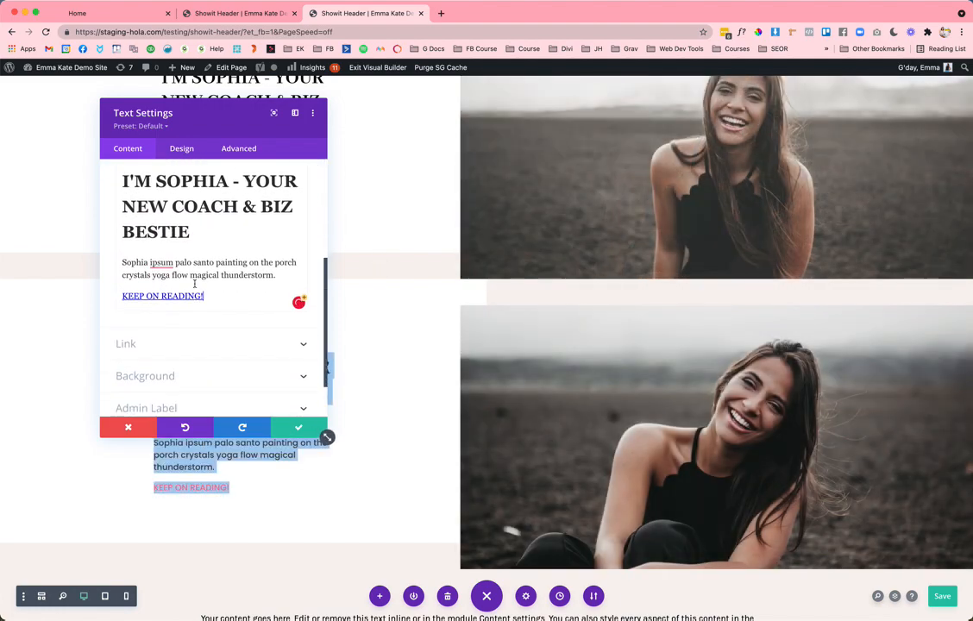
pyautogui.scroll(1, 203, 285)
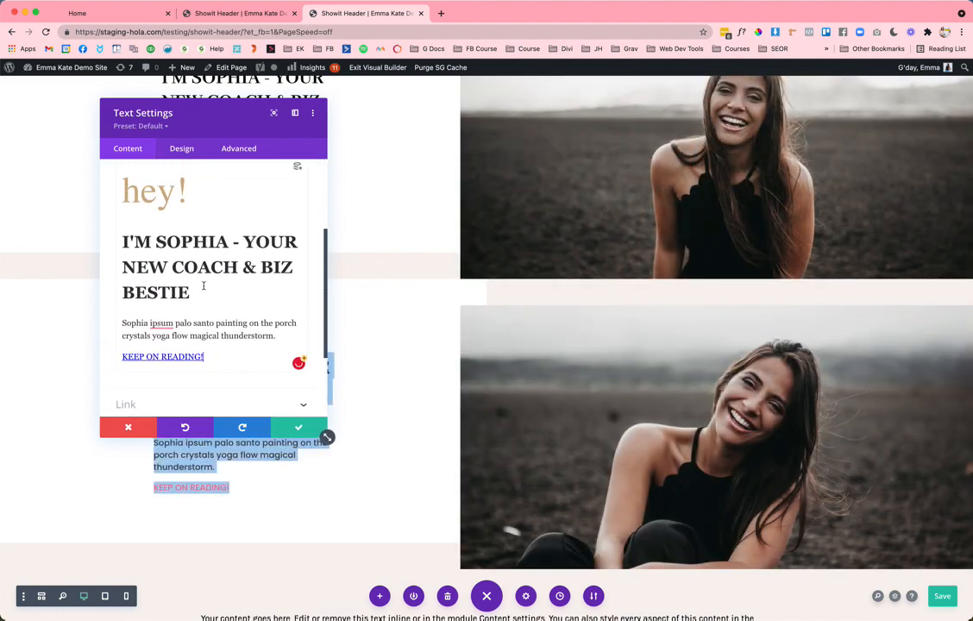
pyautogui.moveTo(203, 286); pyautogui.dragTo(92, 252)
pyautogui.scroll(2, 231, 251)
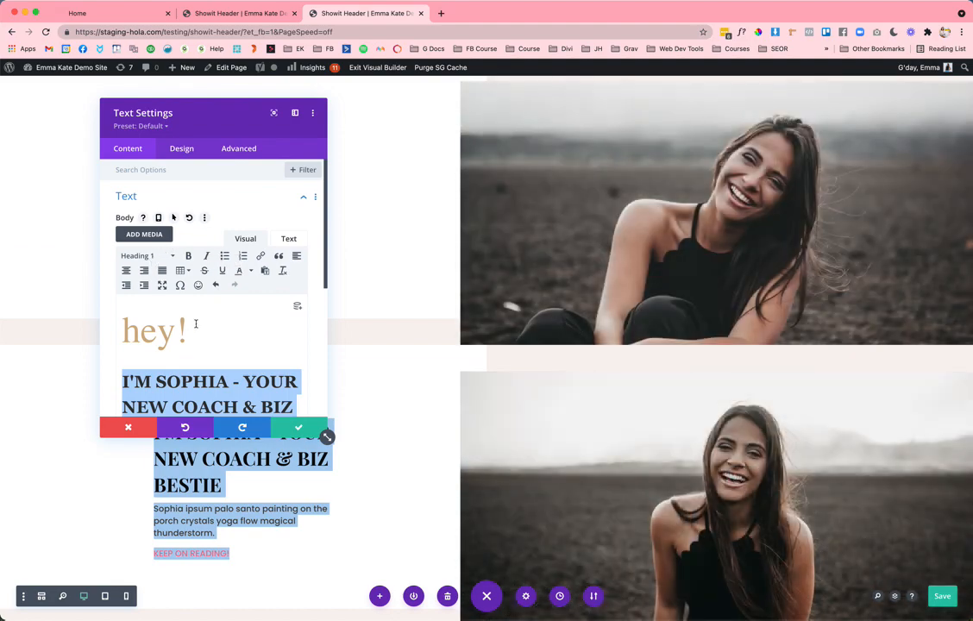
pyautogui.moveTo(191, 324); pyautogui.dragTo(99, 324)
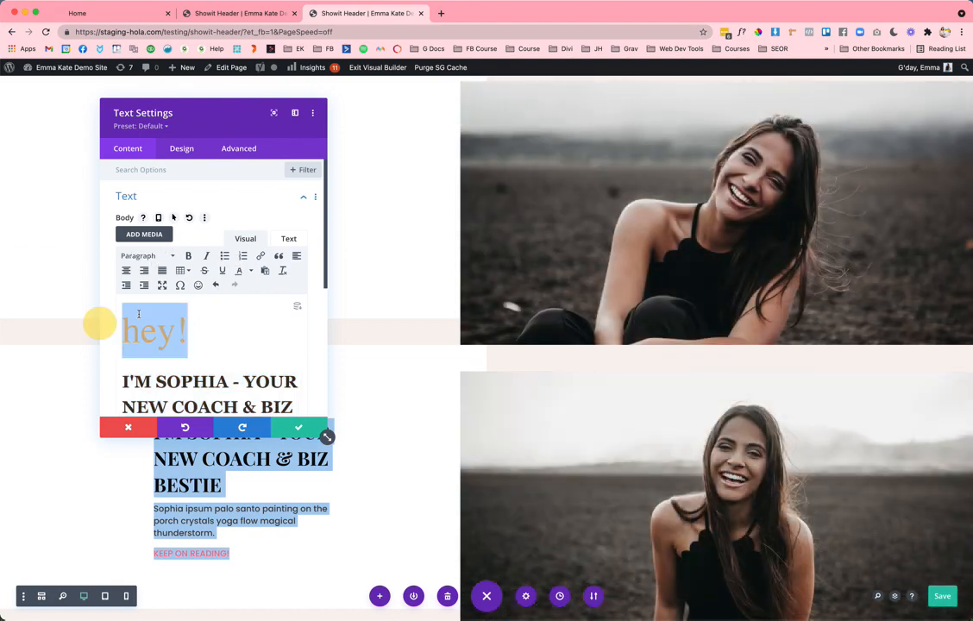
pyautogui.scroll(-1, 215, 285)
pyautogui.click(288, 229)
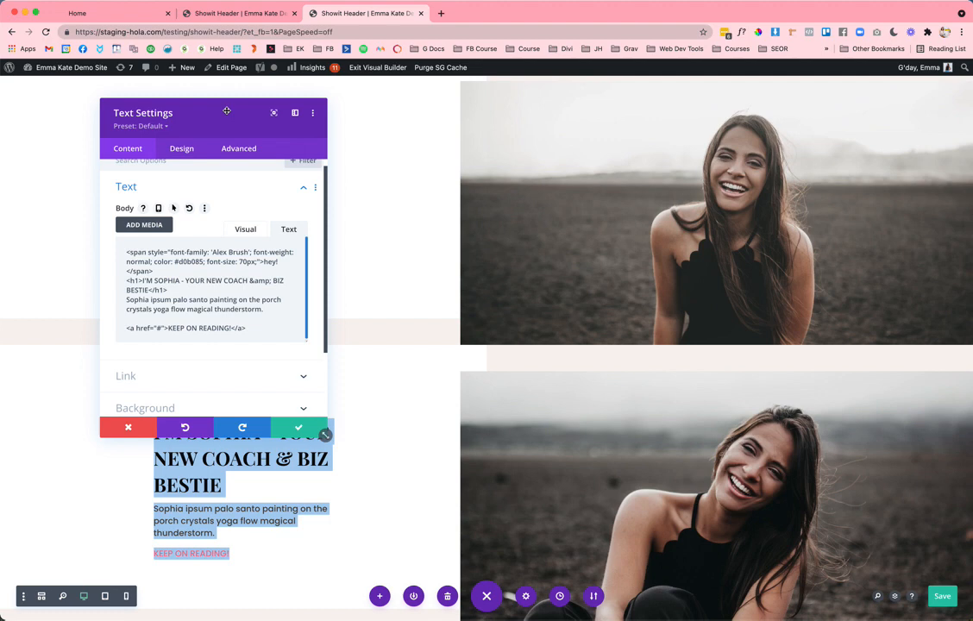
# Replace the text module's HTML source with an unformatted paste of the copied intro text and return to the visual editor.
pyautogui.moveTo(225, 112); pyautogui.dragTo(714, 142)
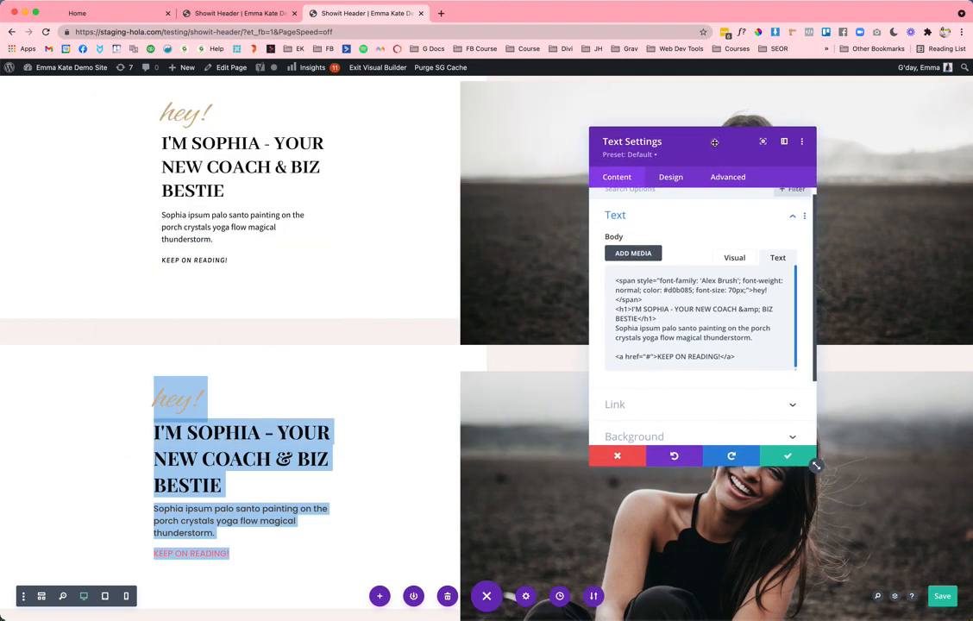
pyautogui.click(709, 309)
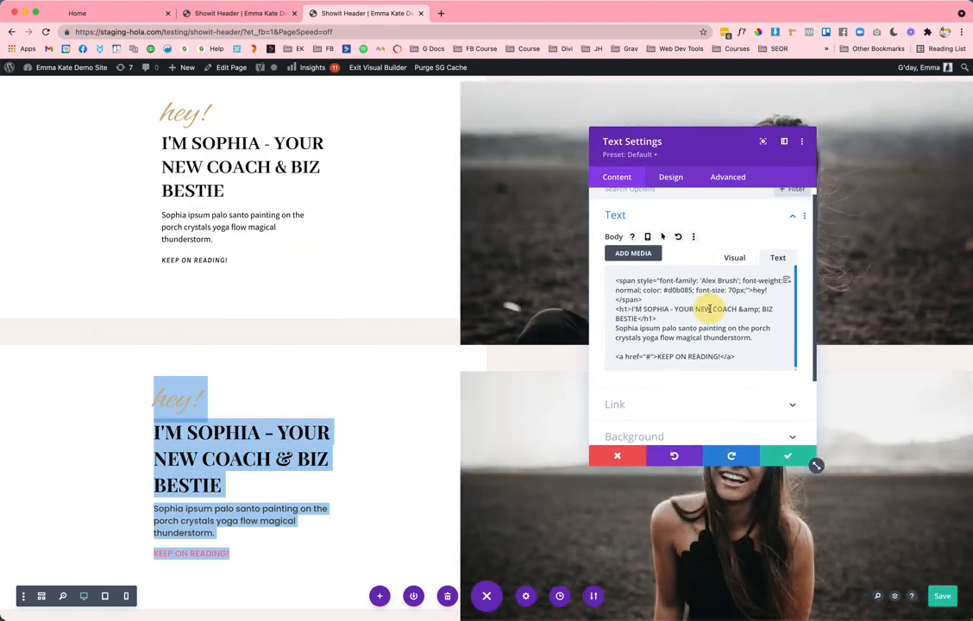
pyautogui.press('super+a')
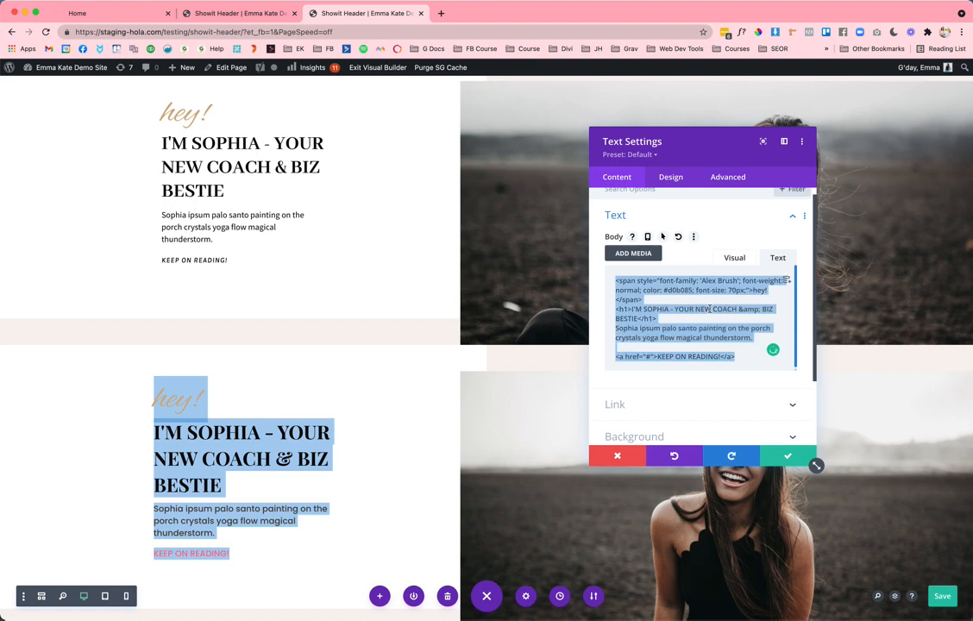
pyautogui.press('super+v')
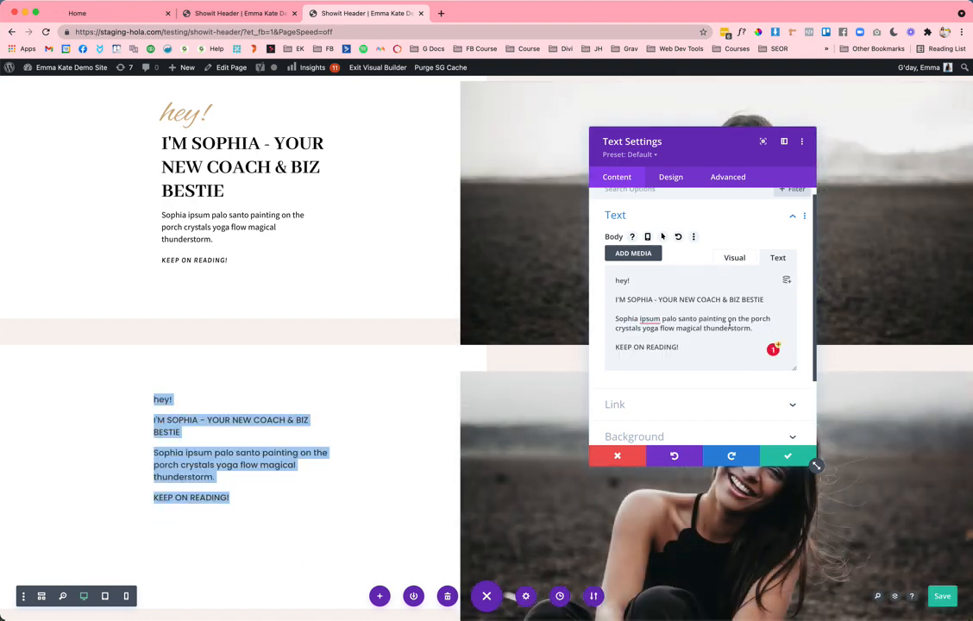
pyautogui.click(747, 259)
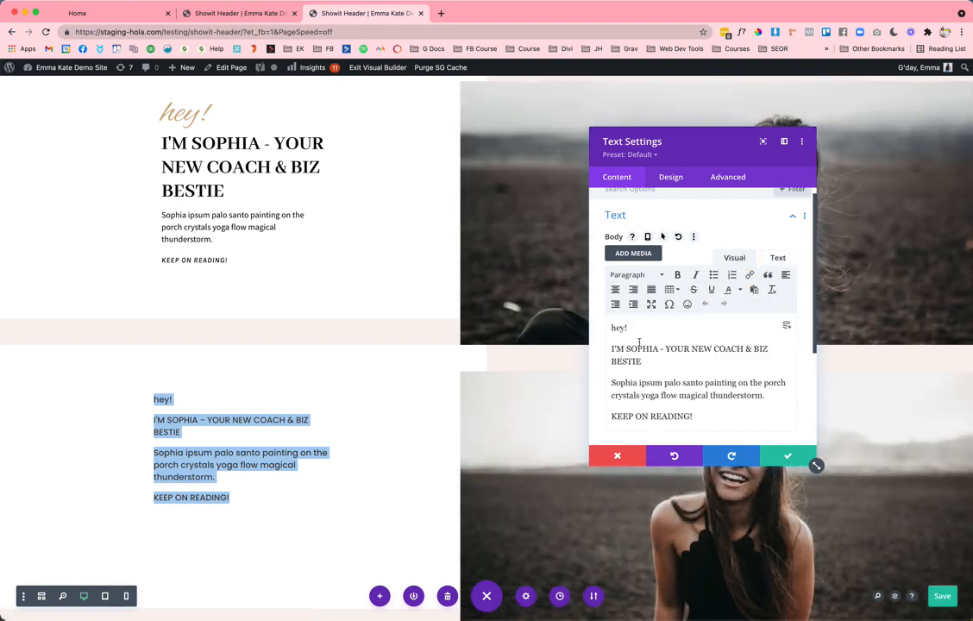
# Format the "YOUR NEW COACH & BIZ BESTIE" line of the text module as Heading 1.
pyautogui.moveTo(649, 360); pyautogui.dragTo(587, 349)
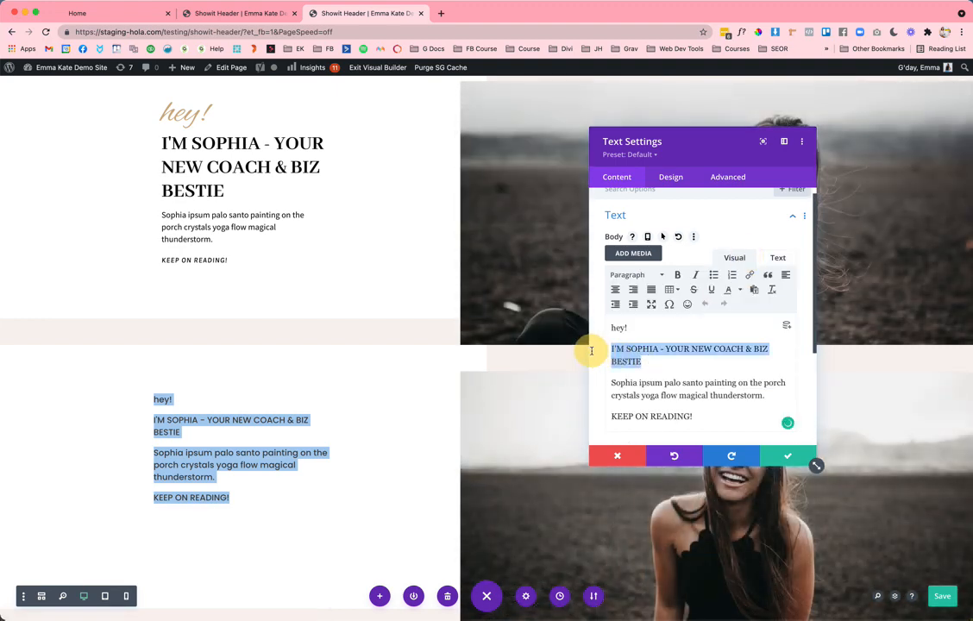
pyautogui.click(635, 275)
pyautogui.click(645, 317)
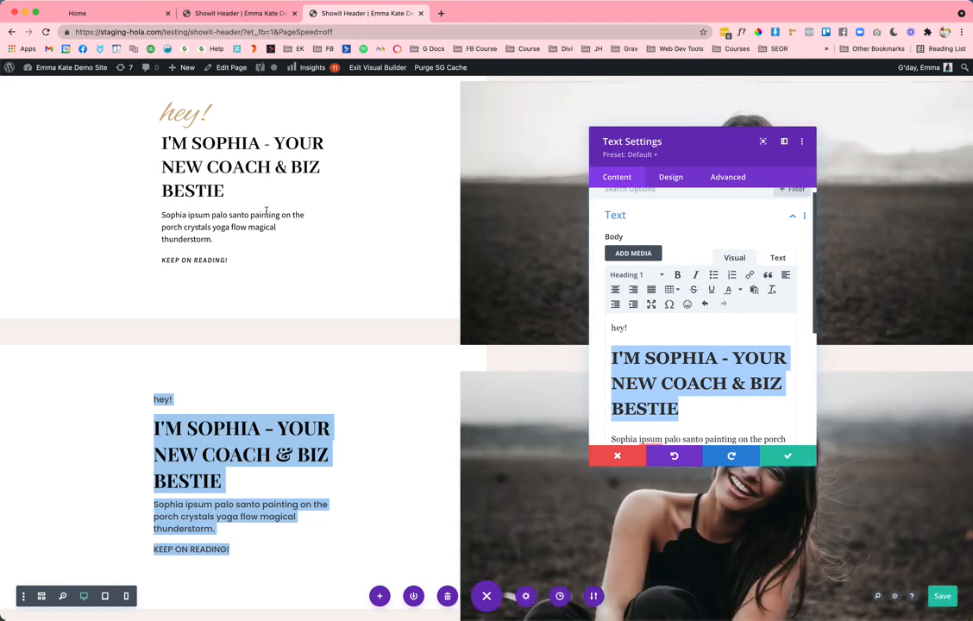
# Link the "KEEP ON READING!" line to the URL "#" and save the text module's settings.
pyautogui.scroll(-3, 749, 366)
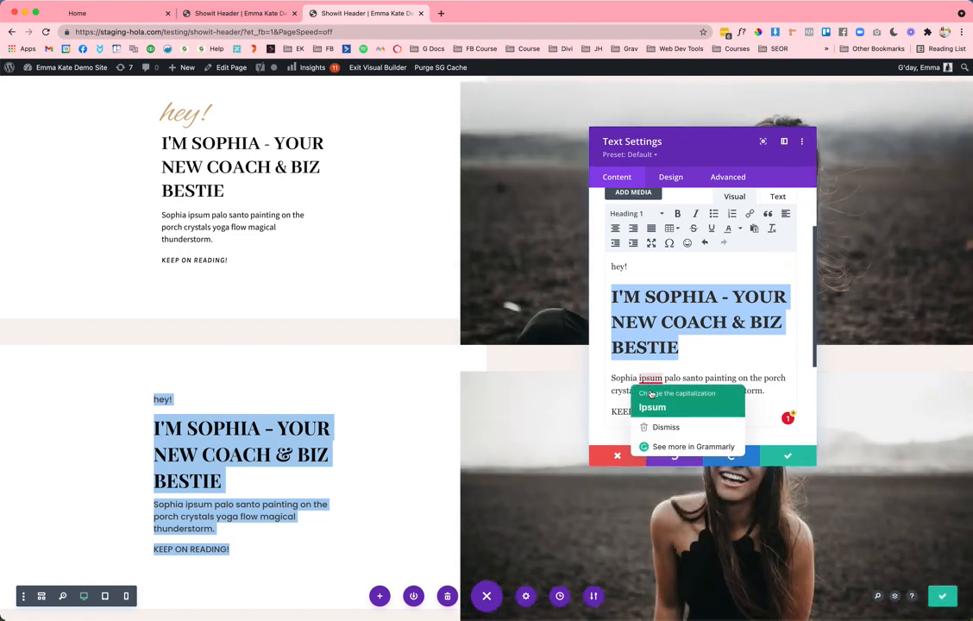
pyautogui.click(722, 375)
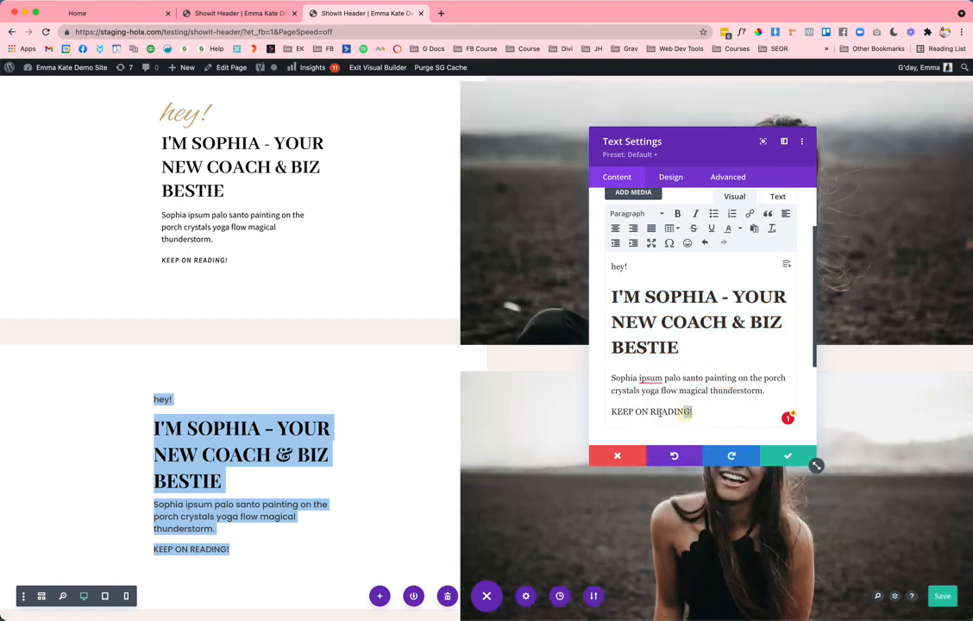
pyautogui.moveTo(659, 413); pyautogui.dragTo(601, 411)
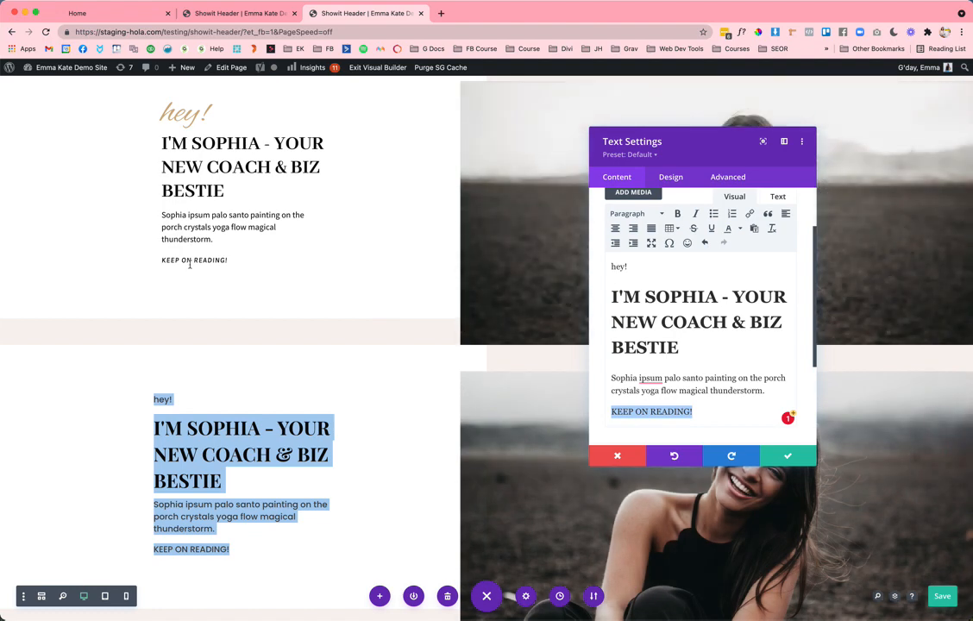
pyautogui.press('super+k')
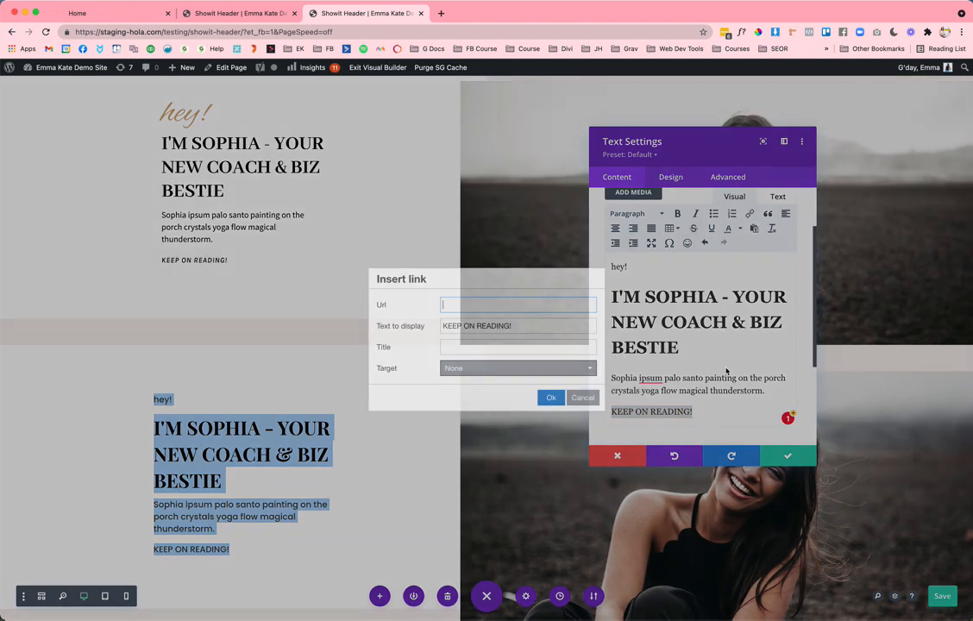
pyautogui.write('#')
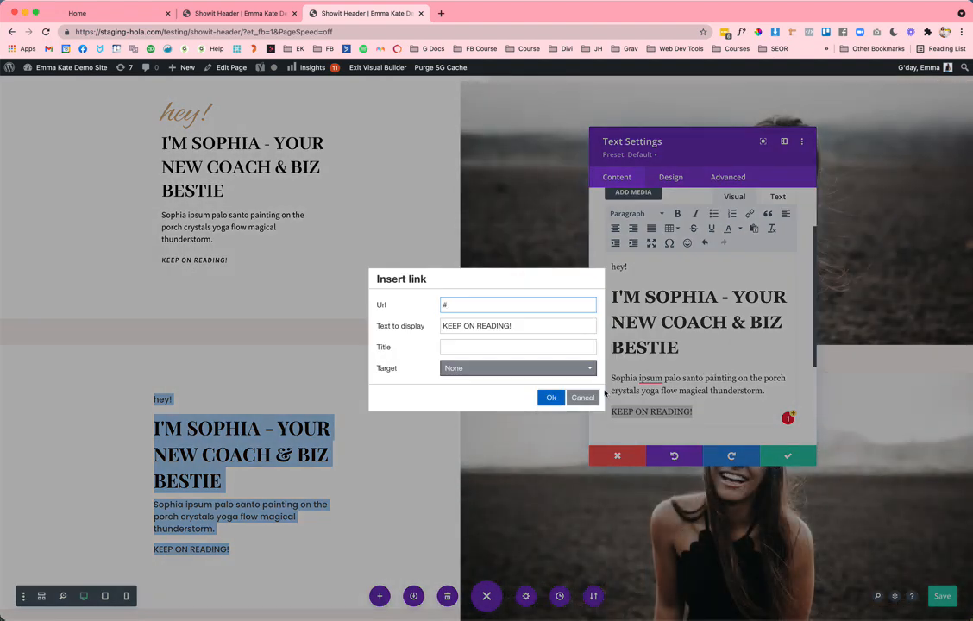
pyautogui.click(550, 397)
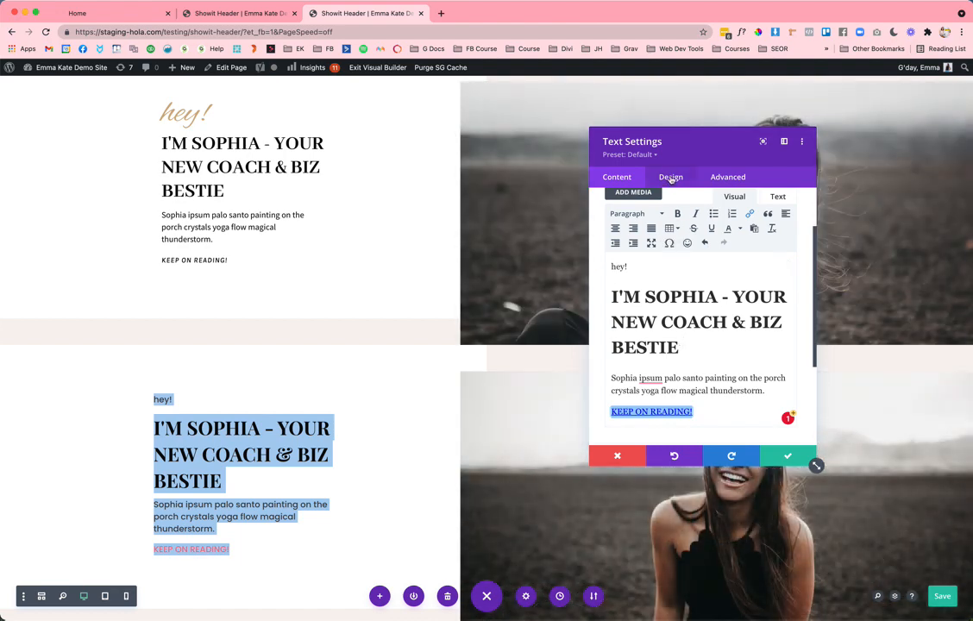
pyautogui.click(305, 498)
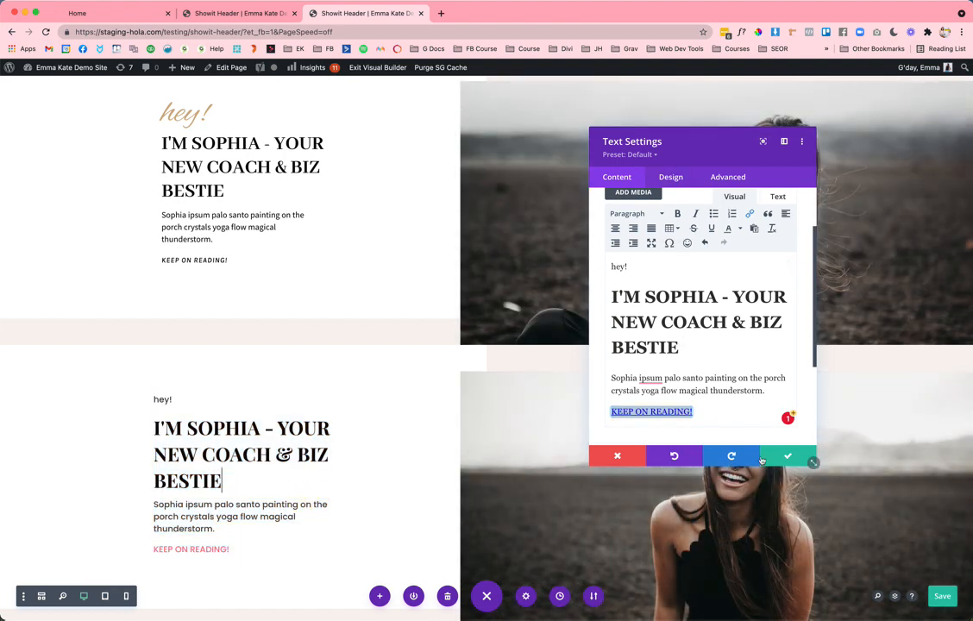
pyautogui.click(787, 456)
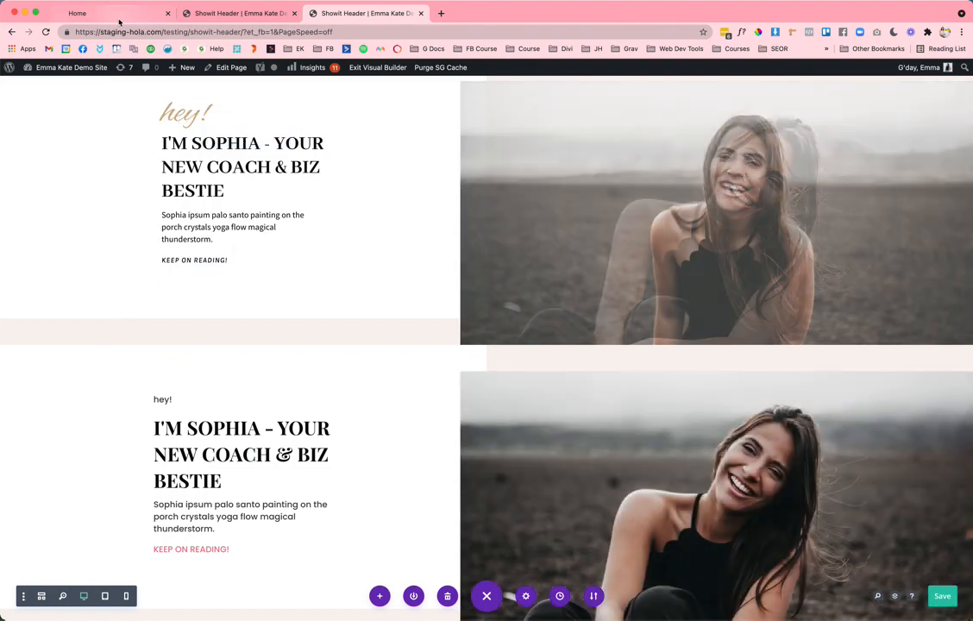
# Check the original header on the Home page and set the lower text module's H1 heading text size to 31px.
pyautogui.click(119, 17)
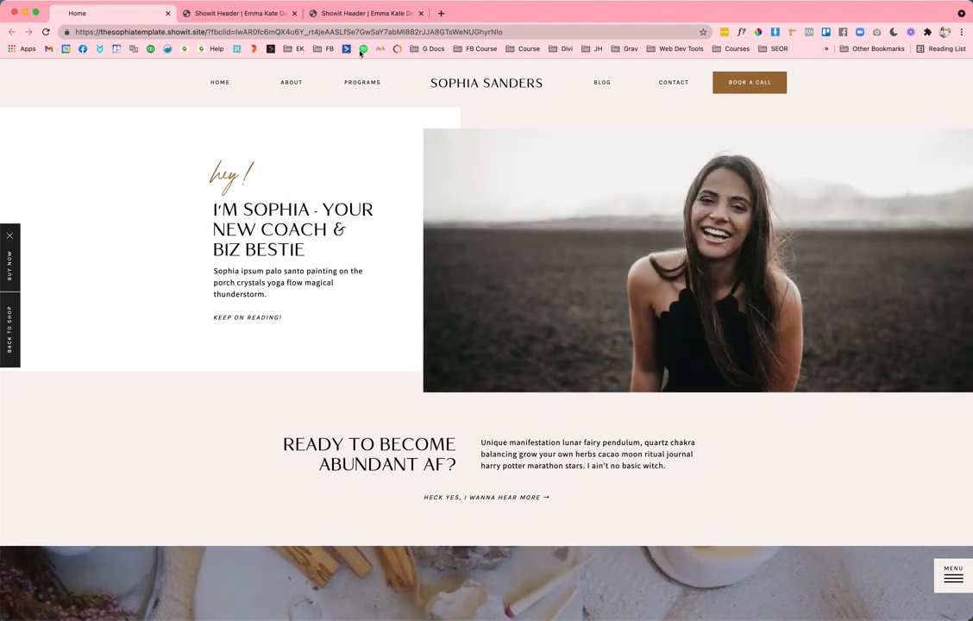
pyautogui.click(359, 14)
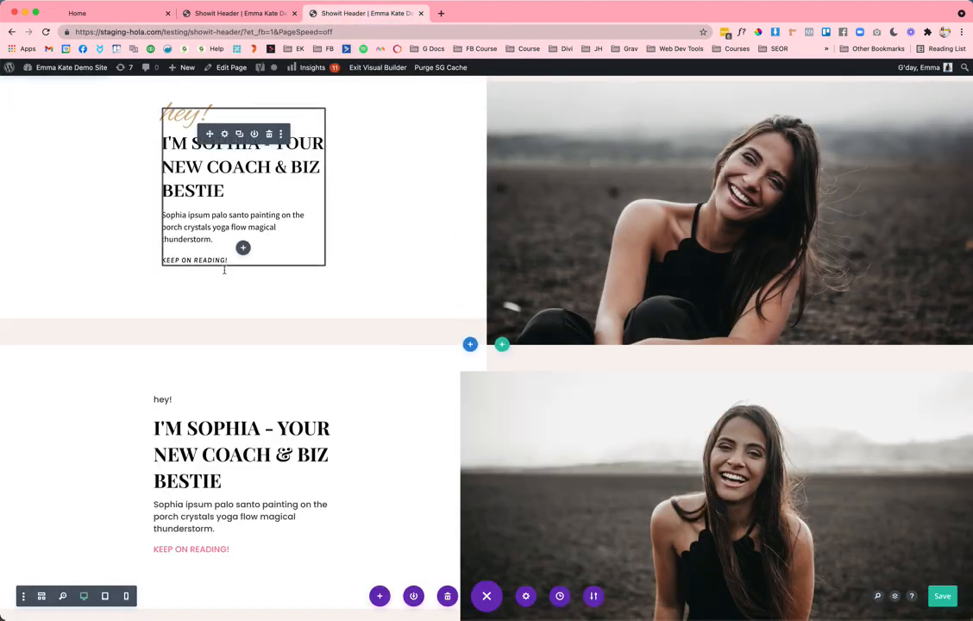
pyautogui.click(225, 419)
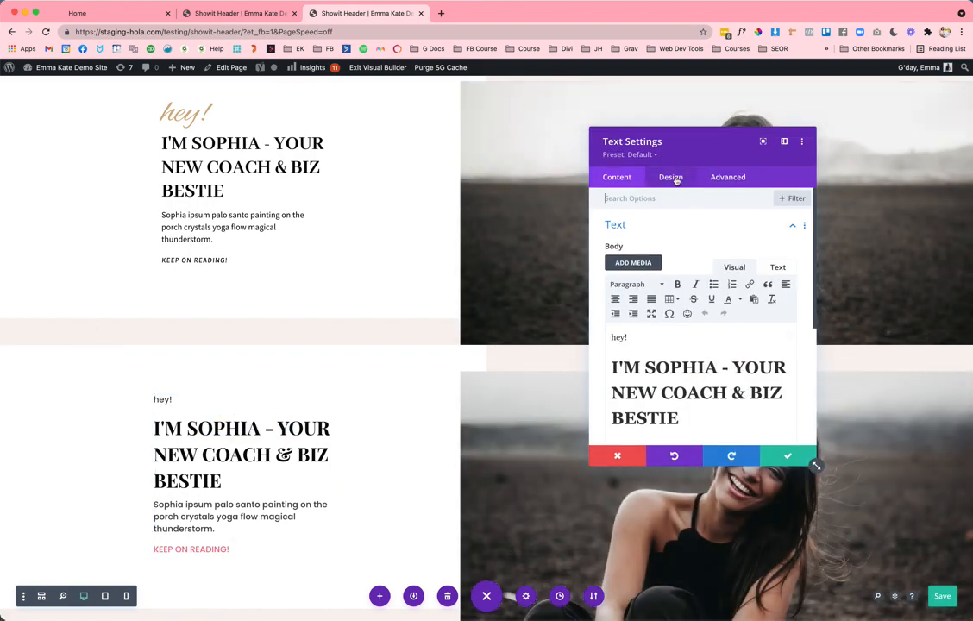
pyautogui.click(671, 177)
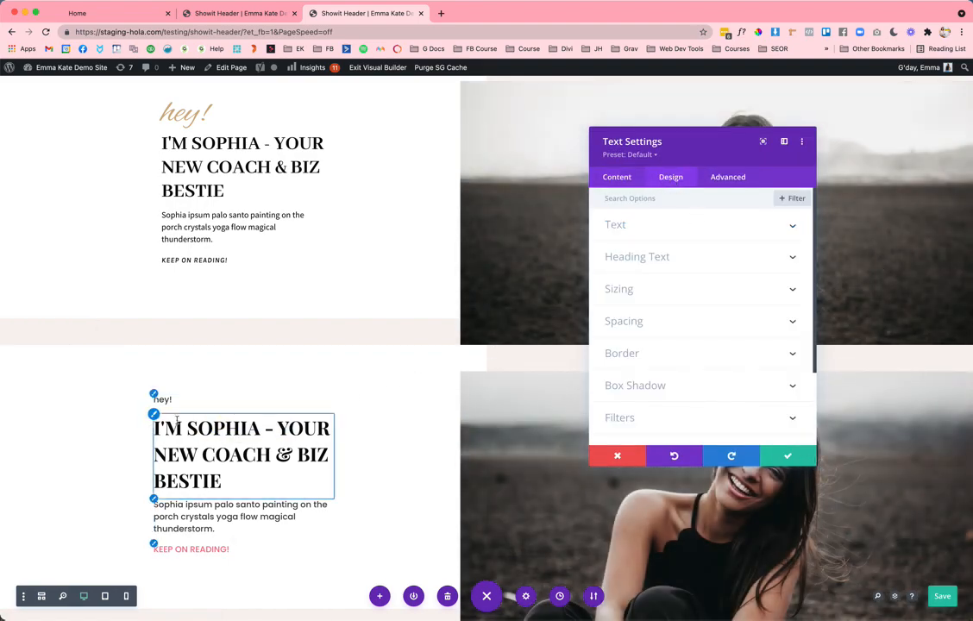
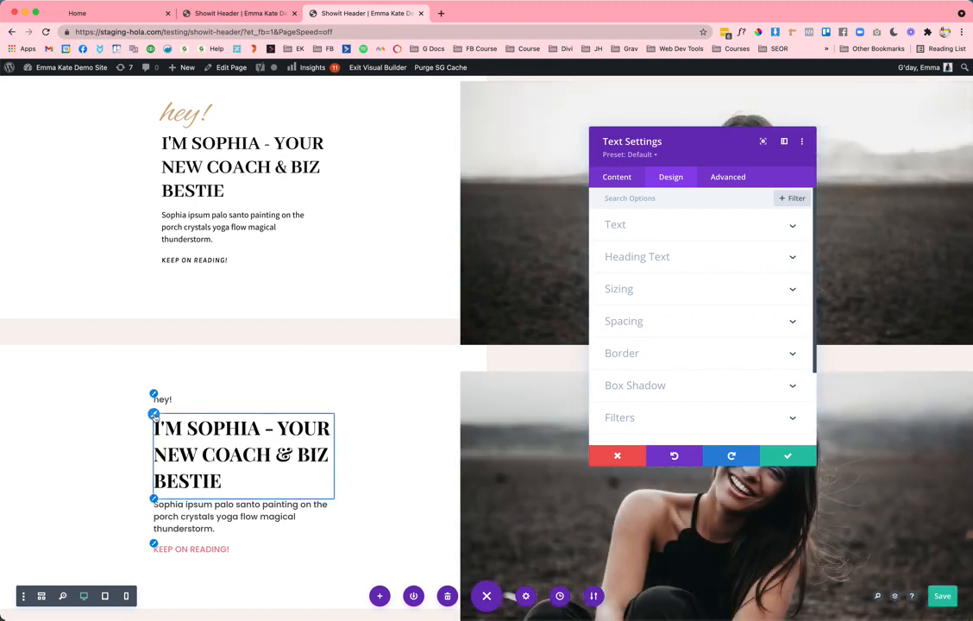
pyautogui.click(154, 416)
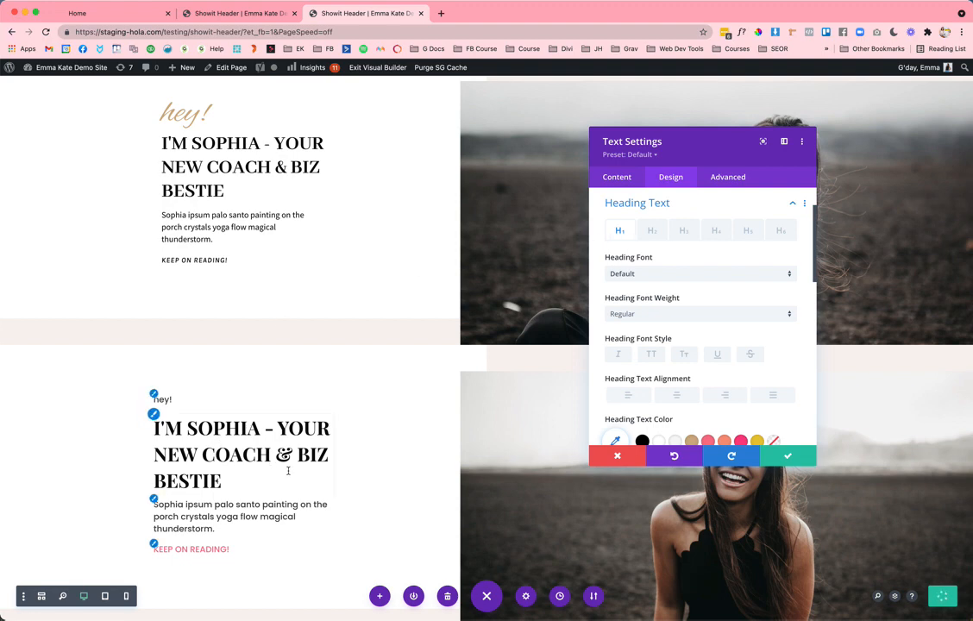
pyautogui.scroll(-4, 772, 414)
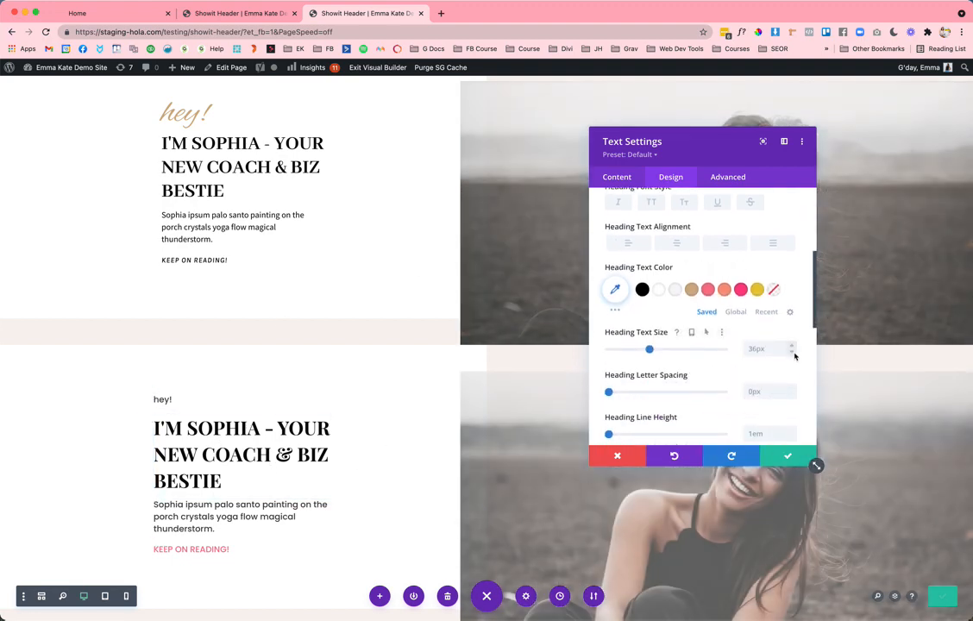
pyautogui.click(792, 349)
pyautogui.click(792, 351)
pyautogui.click(792, 352)
pyautogui.click(792, 352)
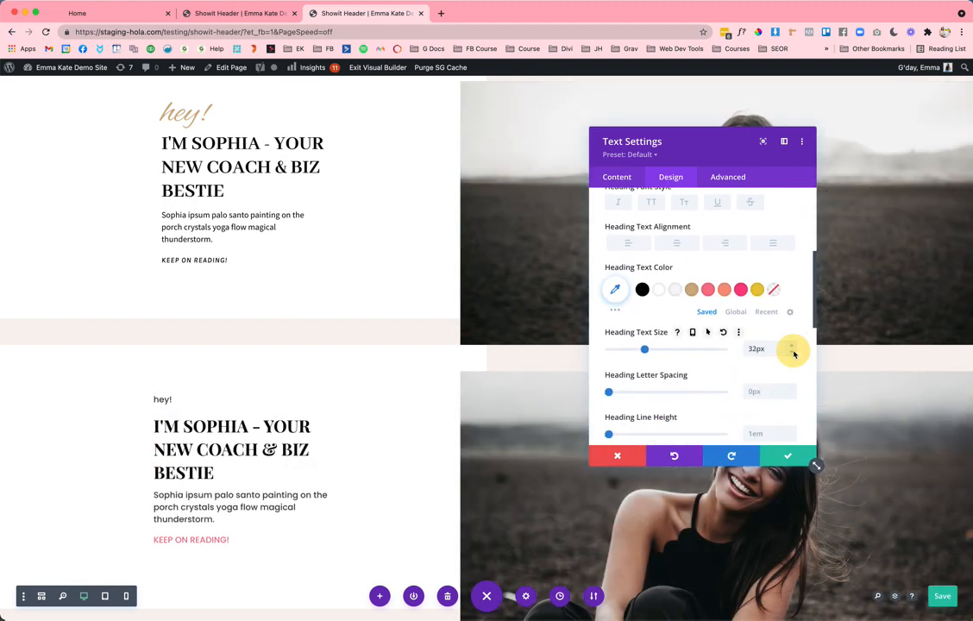
pyautogui.click(791, 352)
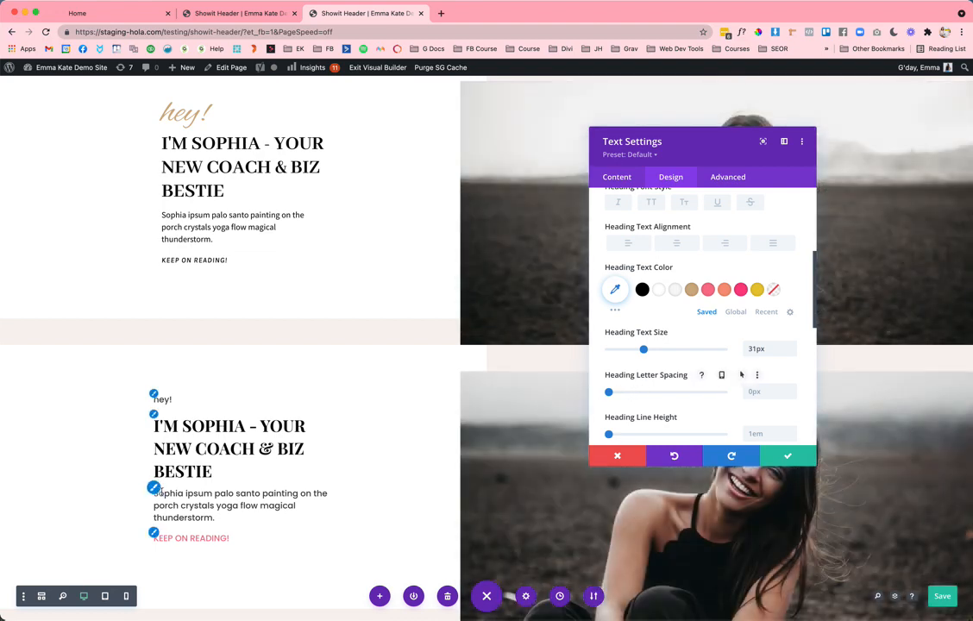
# Set the lower text module's body text font to Karla and its text color to black, #000000.
pyautogui.click(226, 498)
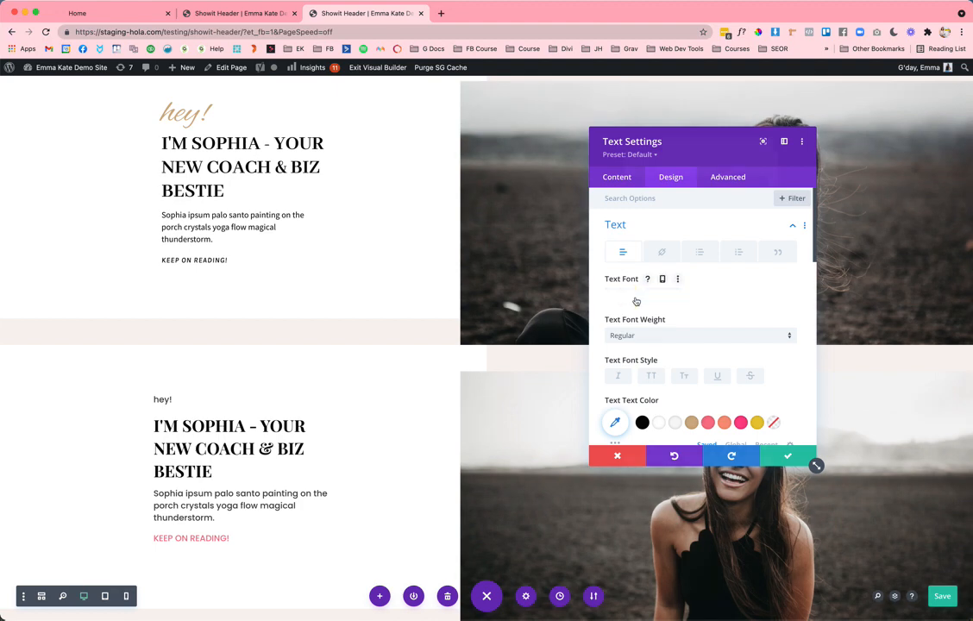
pyautogui.click(634, 297)
pyautogui.write('karla')
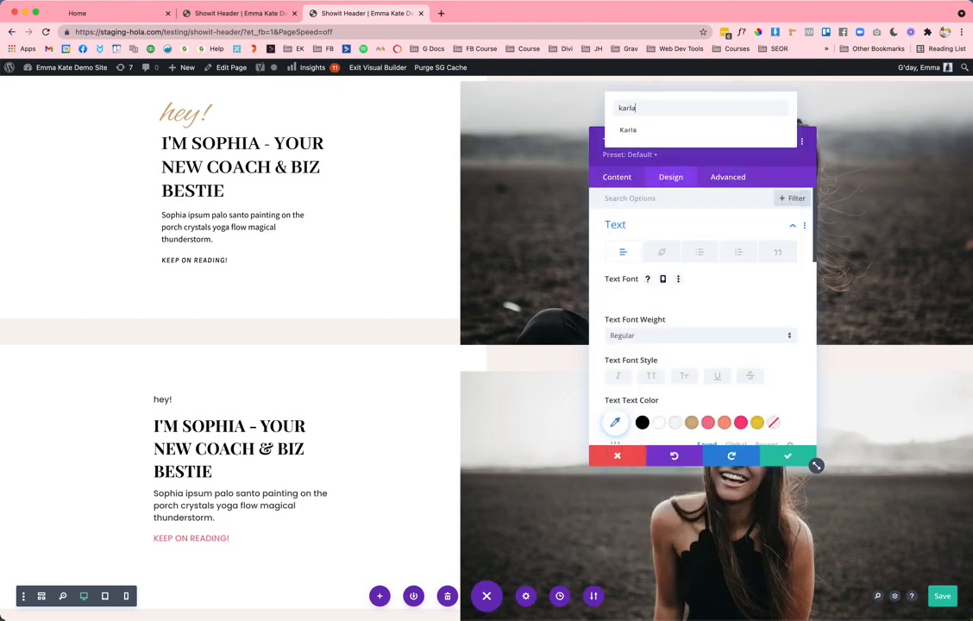
pyautogui.click(628, 129)
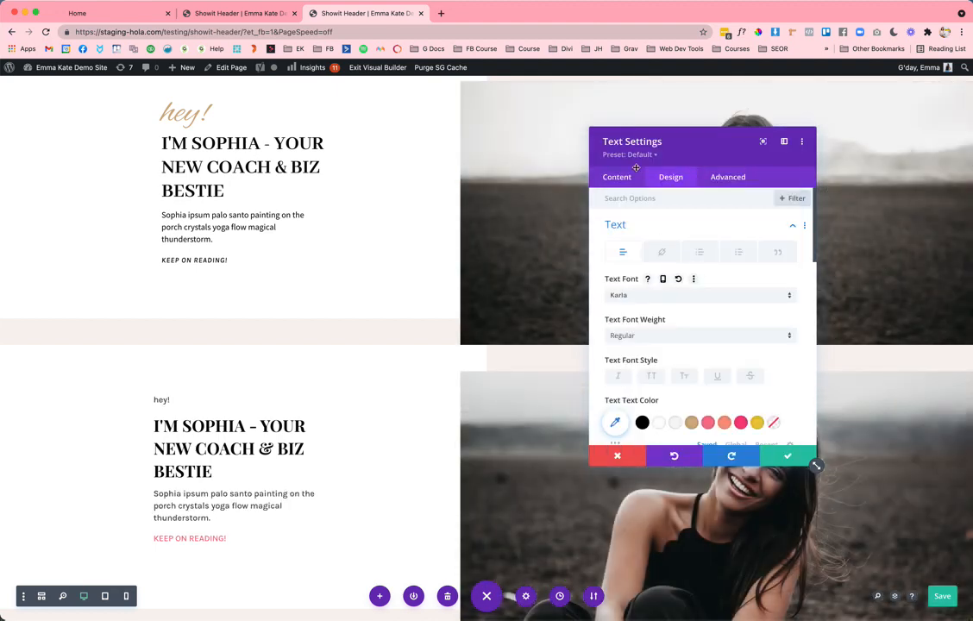
pyautogui.scroll(-2, 663, 294)
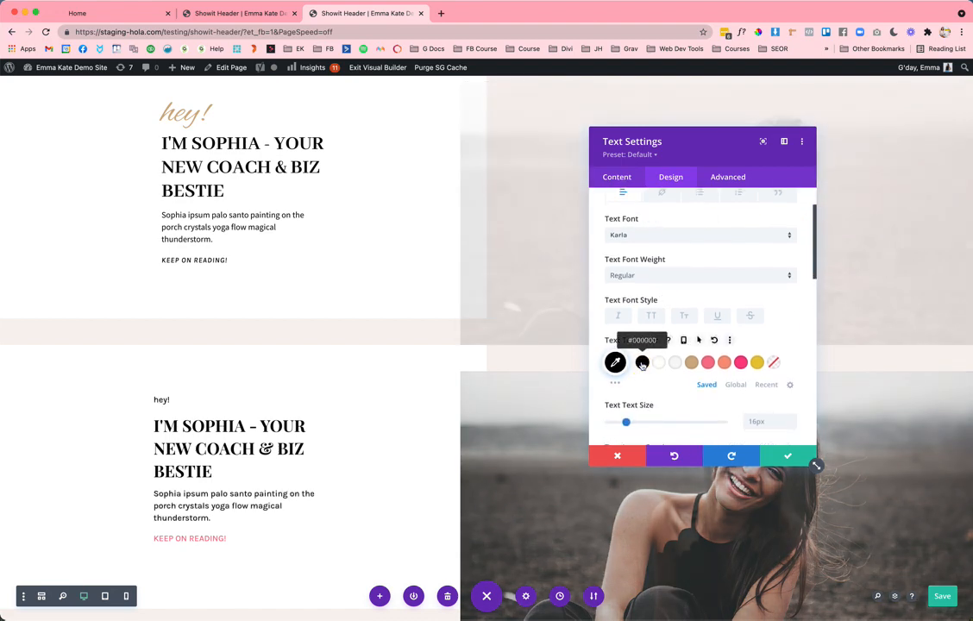
# Set the body text size of the lower text module to 15px.
pyautogui.scroll(-5, 751, 366)
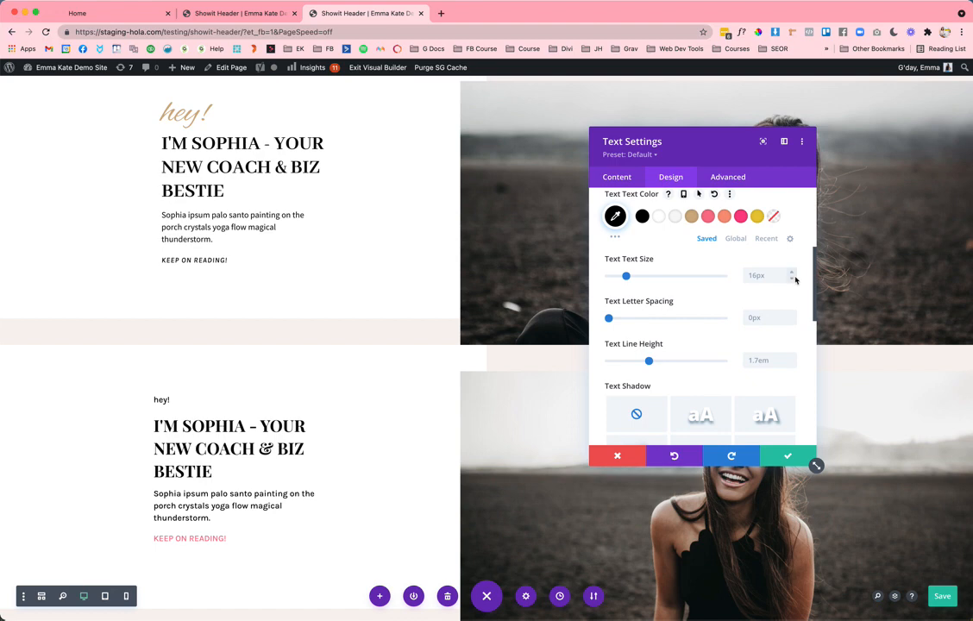
pyautogui.click(791, 279)
pyautogui.click(791, 278)
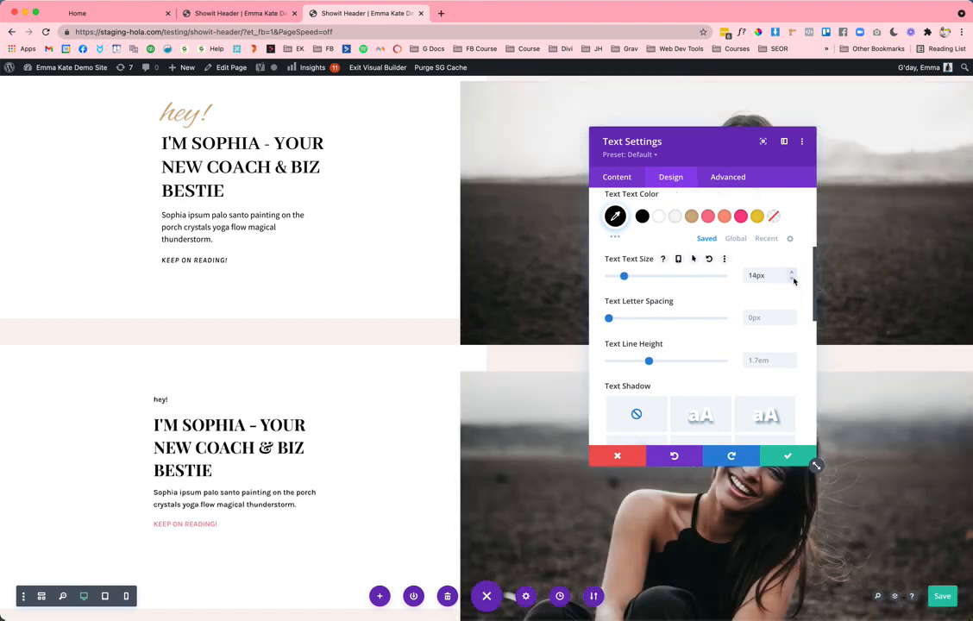
pyautogui.click(792, 273)
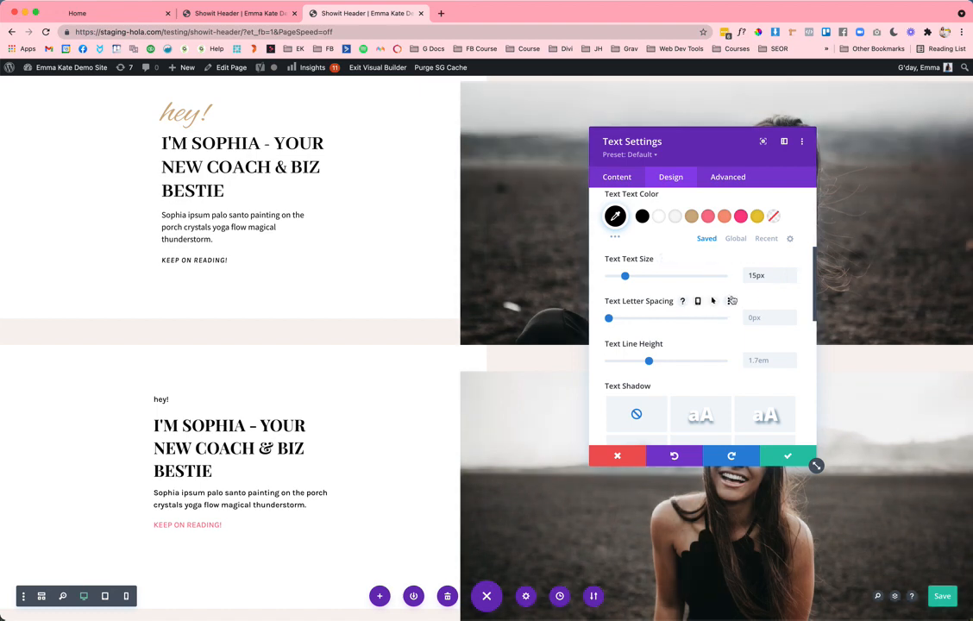
# Set the link font style to italic for the "KEEP ON READING!" link in the lower text module.
pyautogui.scroll(5, 731, 300)
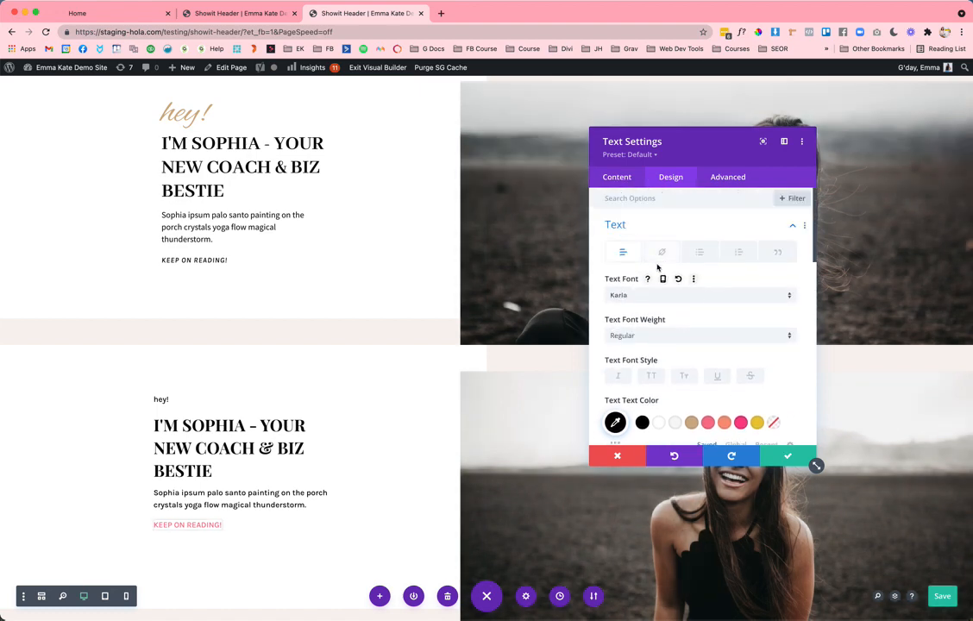
pyautogui.click(662, 256)
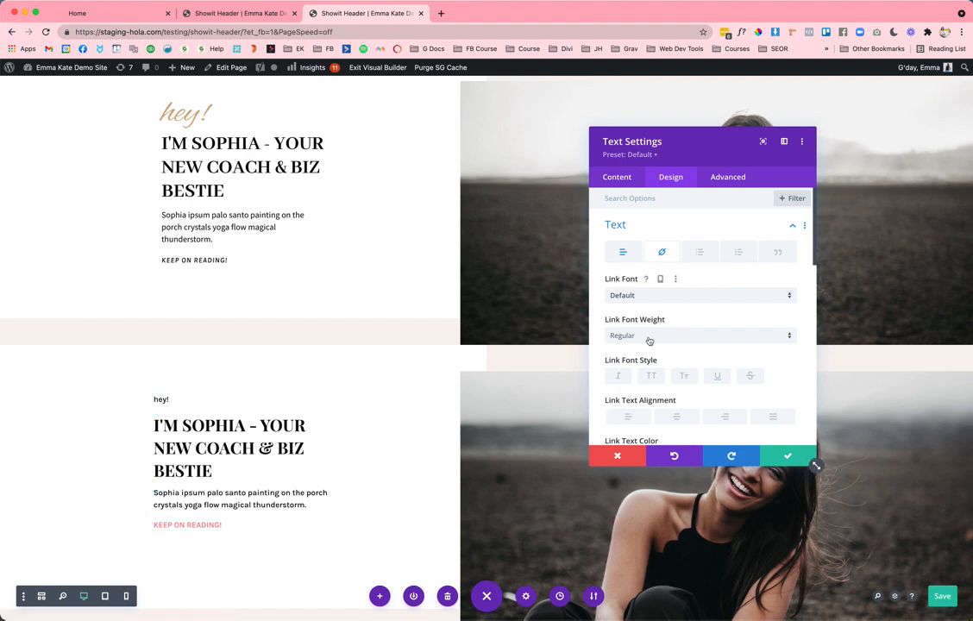
pyautogui.scroll(-2, 649, 342)
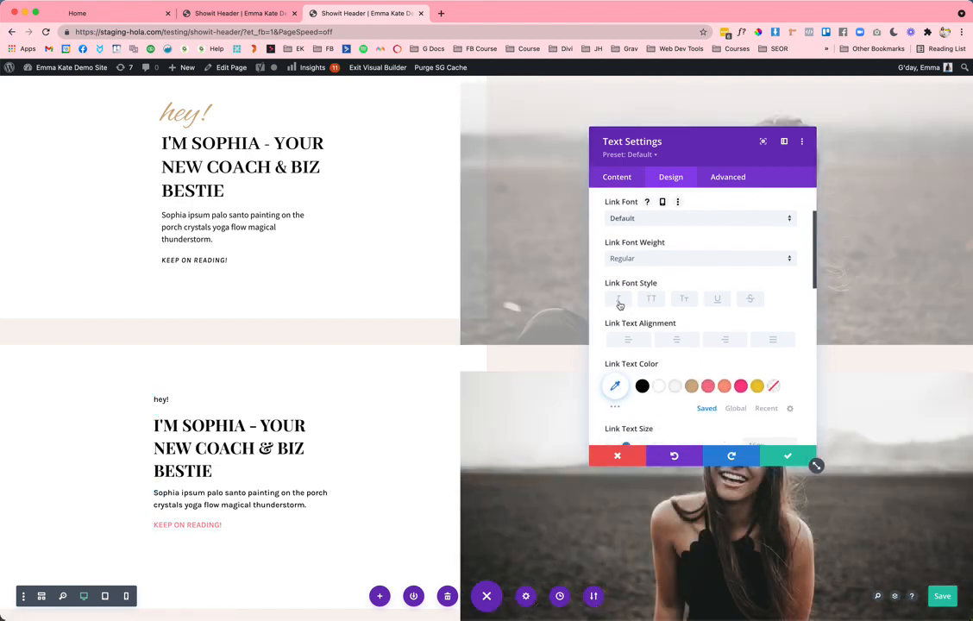
pyautogui.click(618, 302)
pyautogui.scroll(-1, 655, 336)
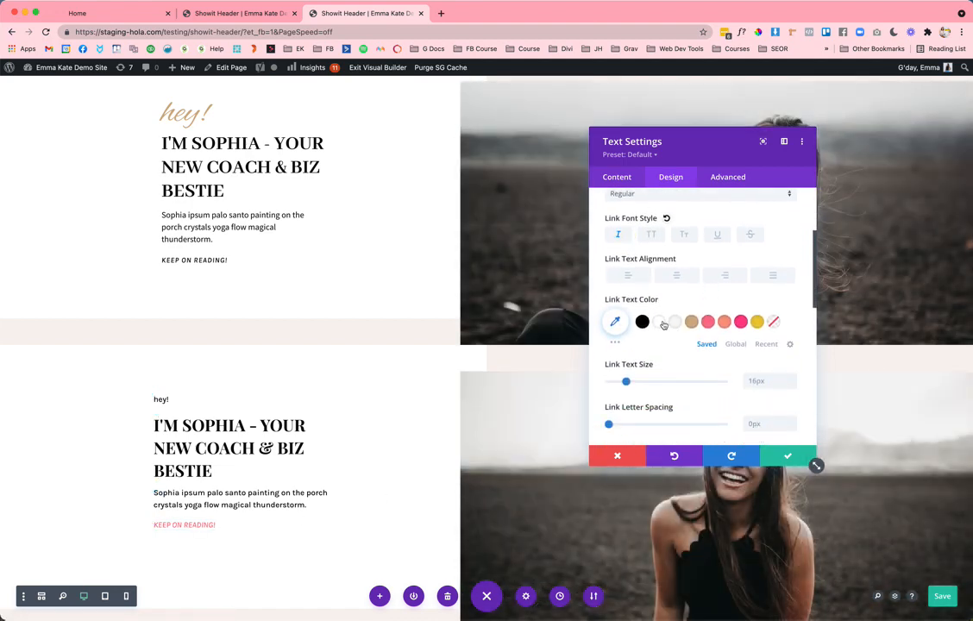
# Set the "KEEP ON READING!" link's text color to black and its letter spacing to 1px in the lower text module.
pyautogui.click(643, 323)
pyautogui.scroll(-3, 650, 330)
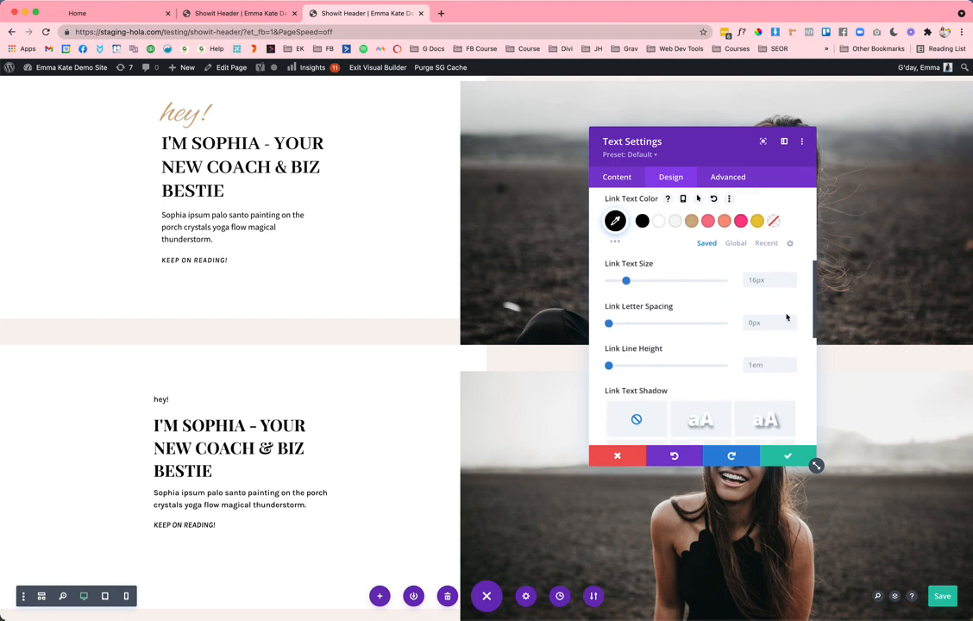
pyautogui.click(791, 319)
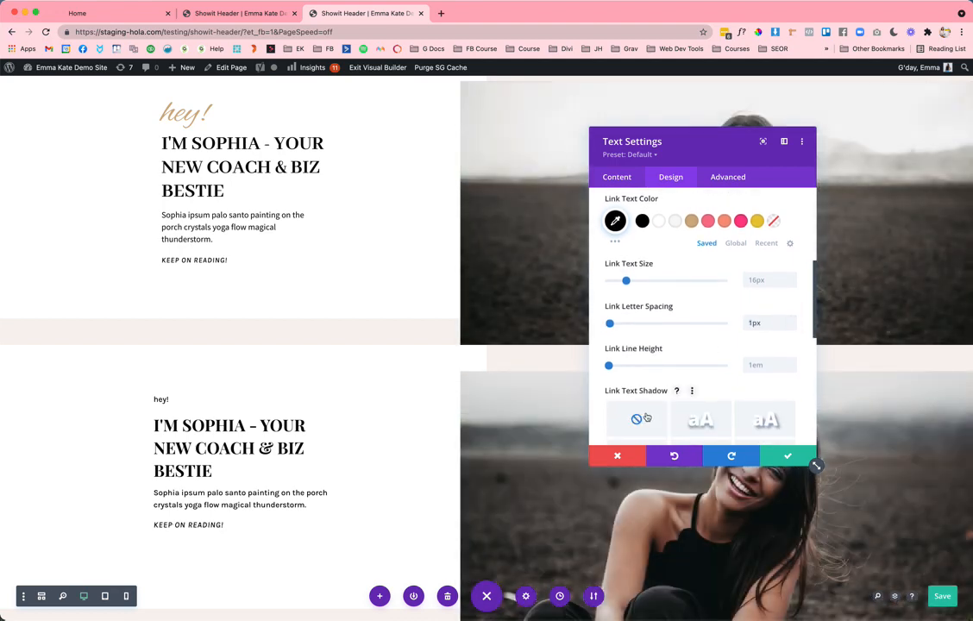
# Set the link text size of the lower text module to 14px and save the module settings.
pyautogui.click(791, 284)
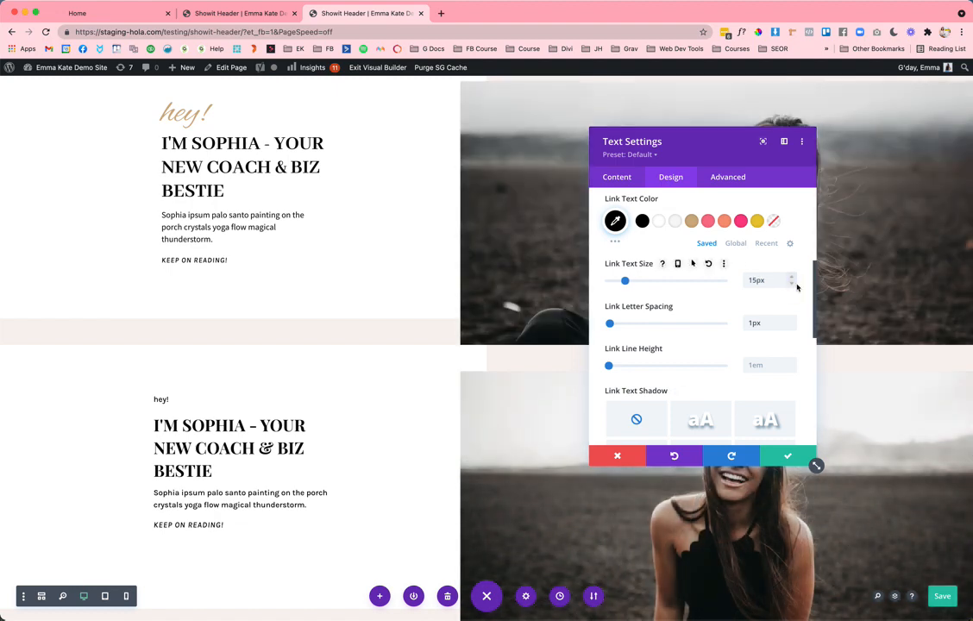
pyautogui.click(795, 285)
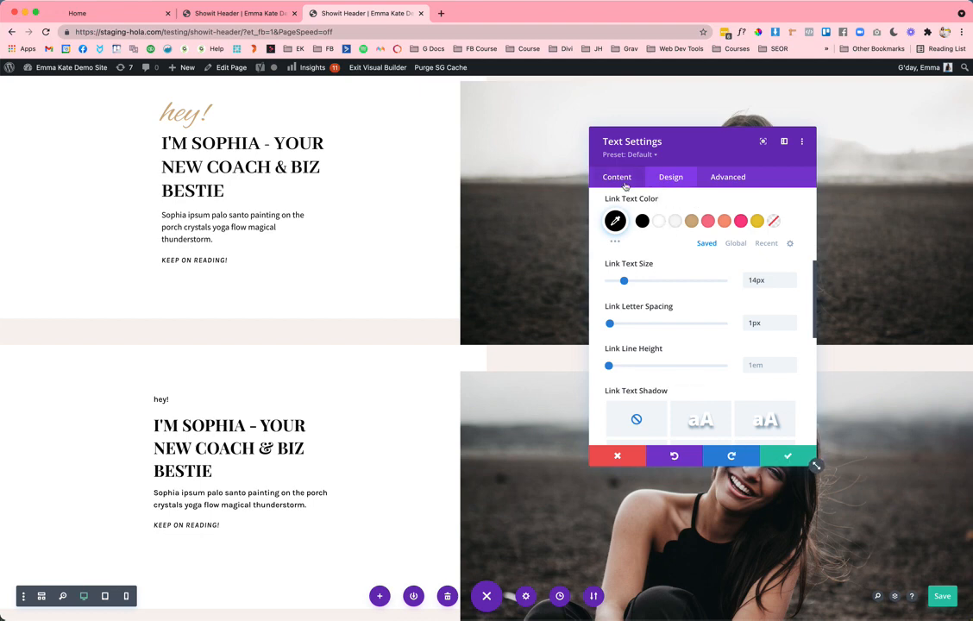
pyautogui.click(786, 456)
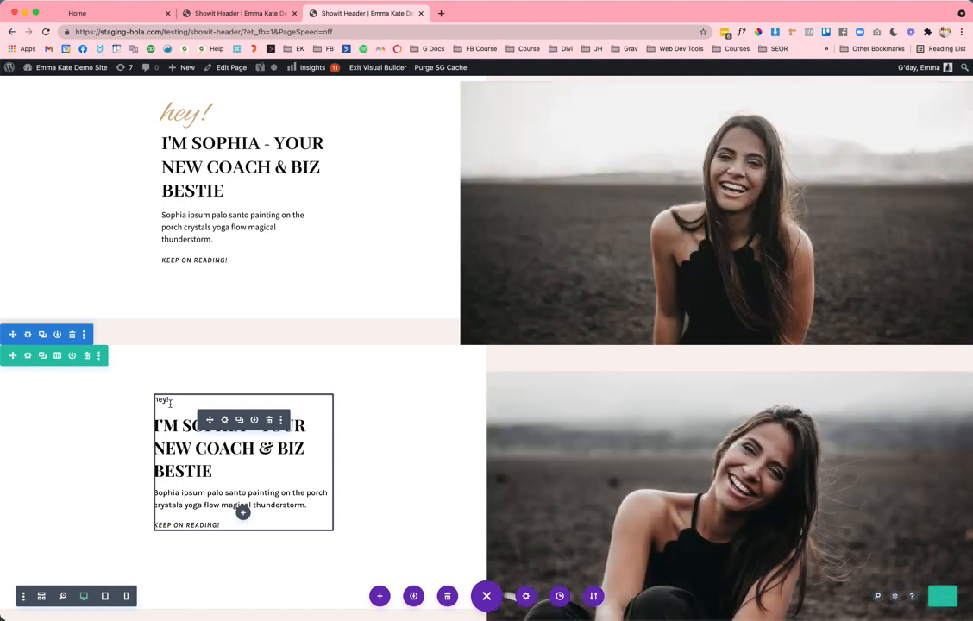
# Set the font of the word "hey!" in the lower text module to Alex Brush and enlarge it to nearly the maximum inline size.
pyautogui.click(155, 401)
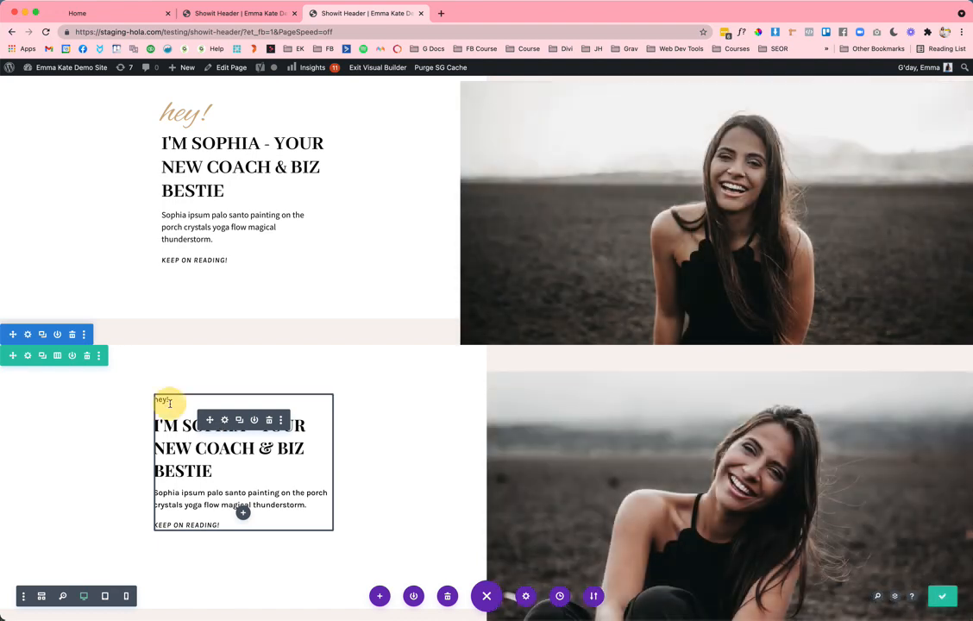
pyautogui.press('super+a')
pyautogui.click(173, 402)
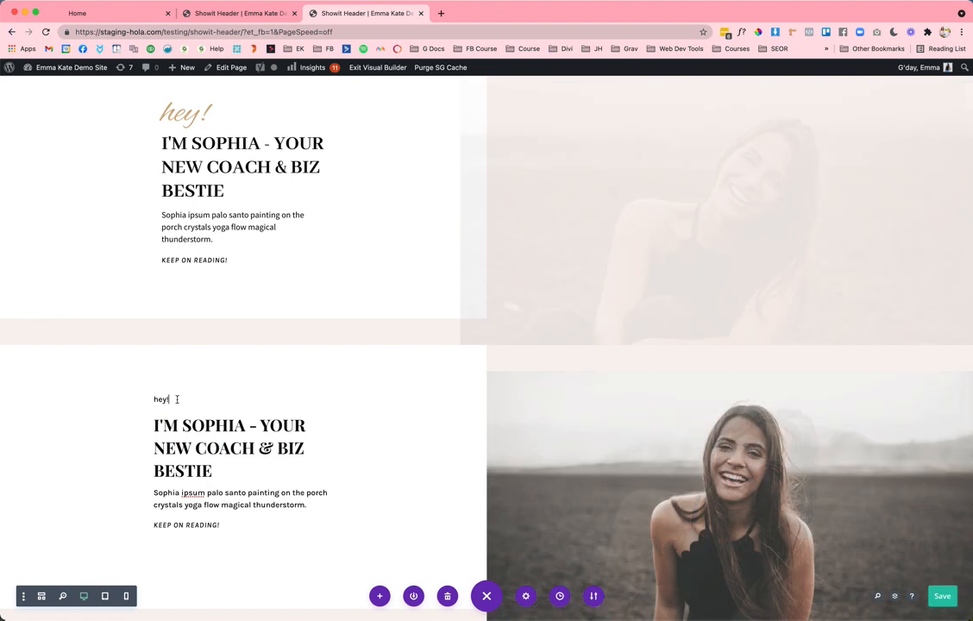
pyautogui.click(156, 399)
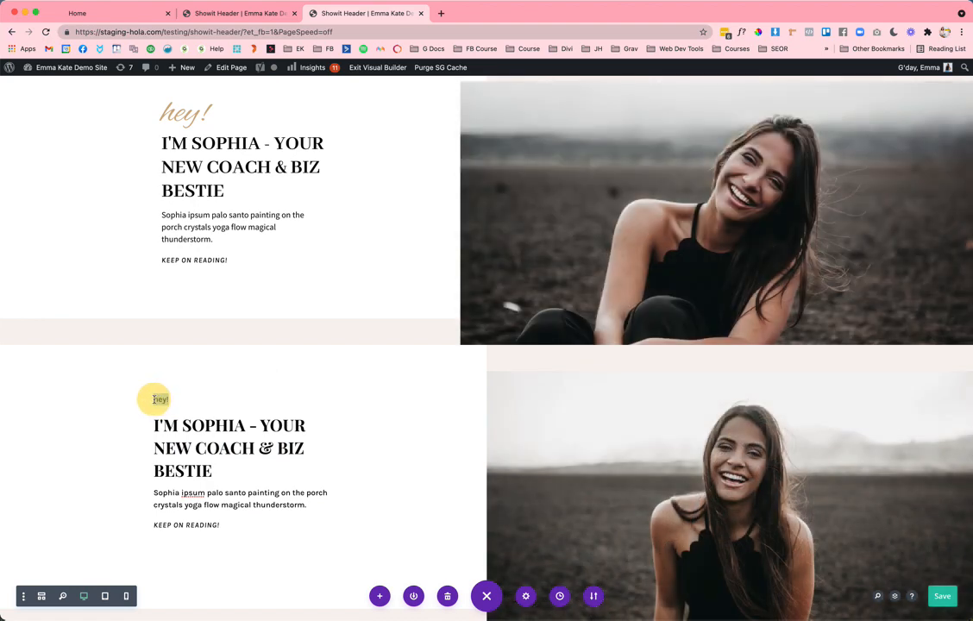
pyautogui.press('super+a')
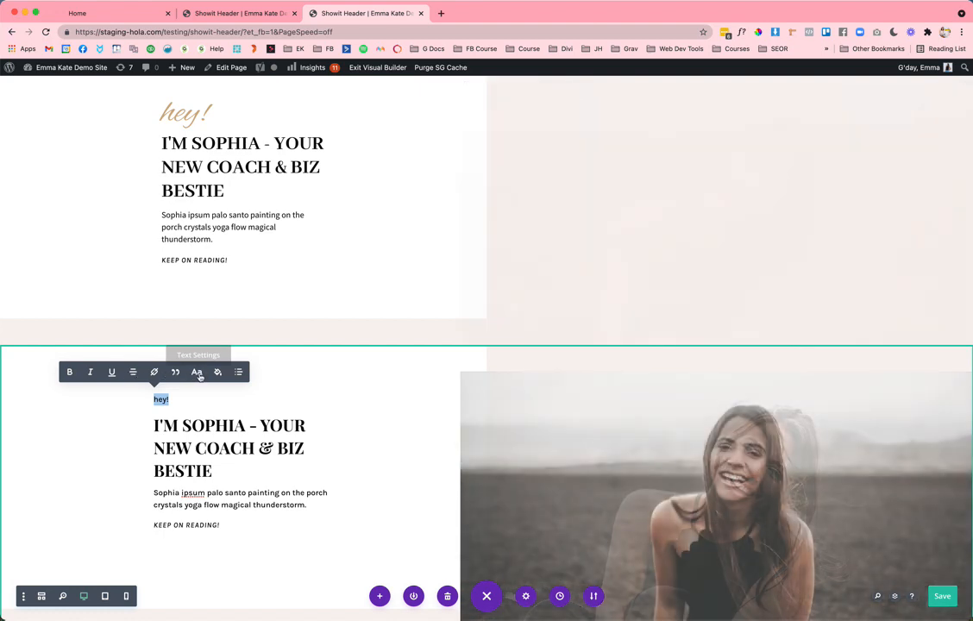
pyautogui.click(199, 376)
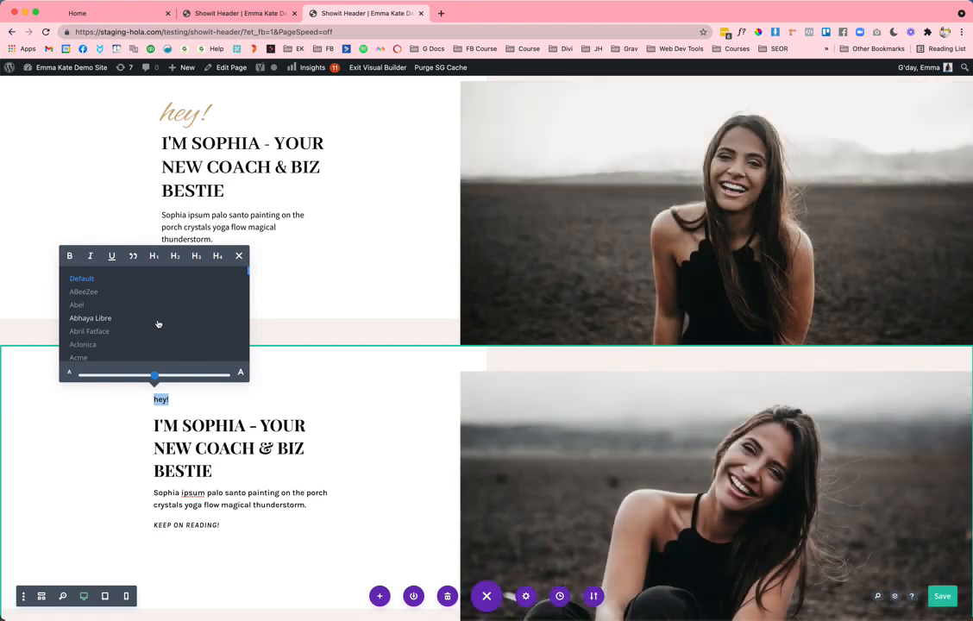
pyautogui.scroll(-5, 158, 323)
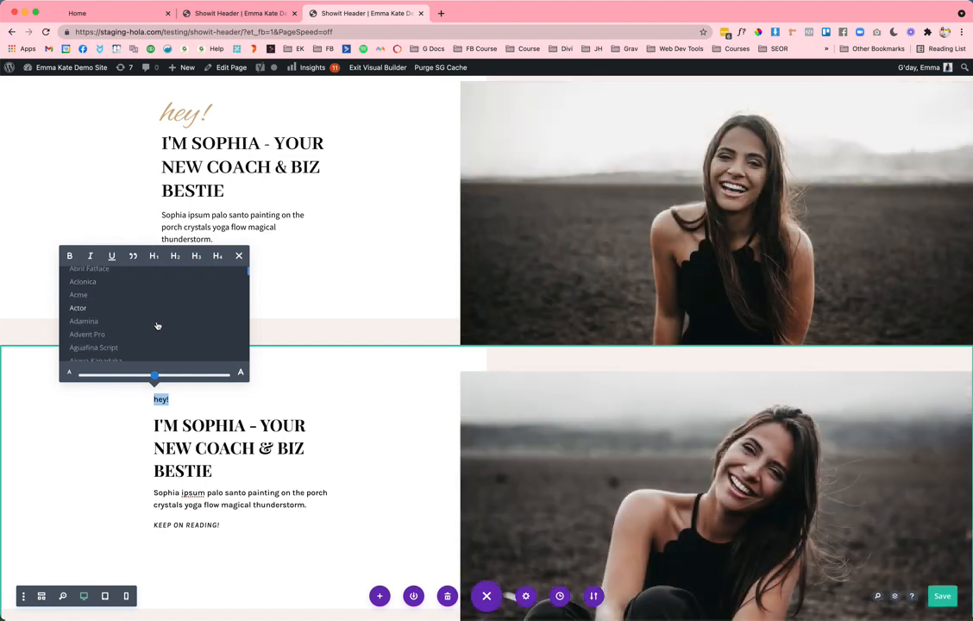
pyautogui.scroll(-5, 158, 325)
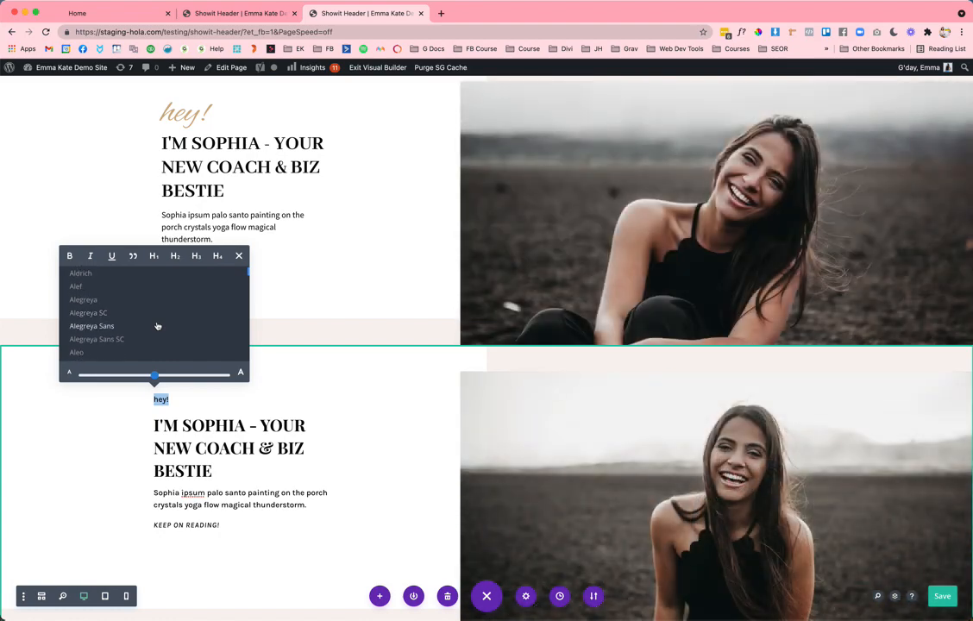
pyautogui.scroll(-2, 158, 325)
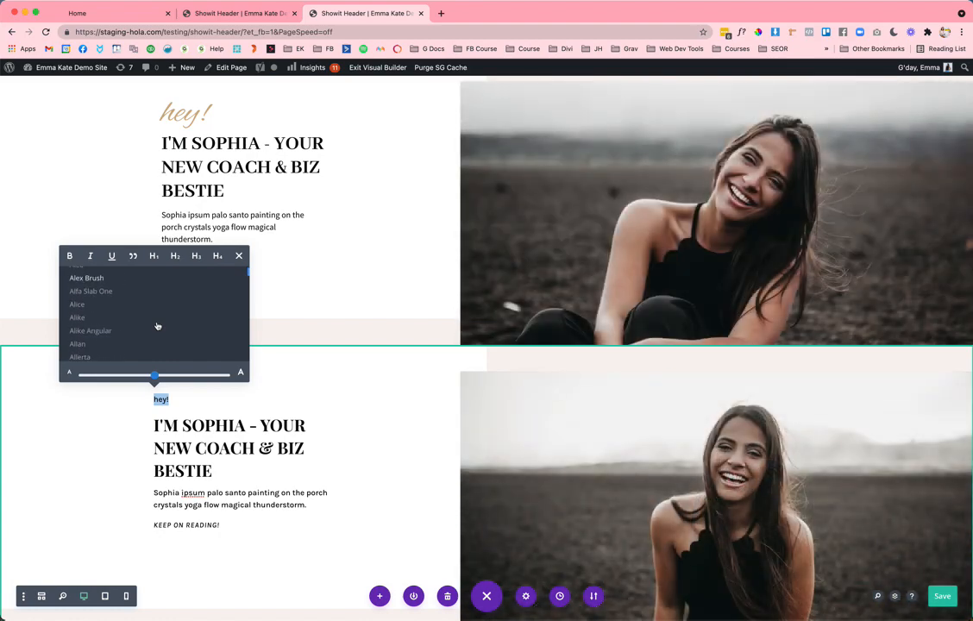
pyautogui.click(91, 278)
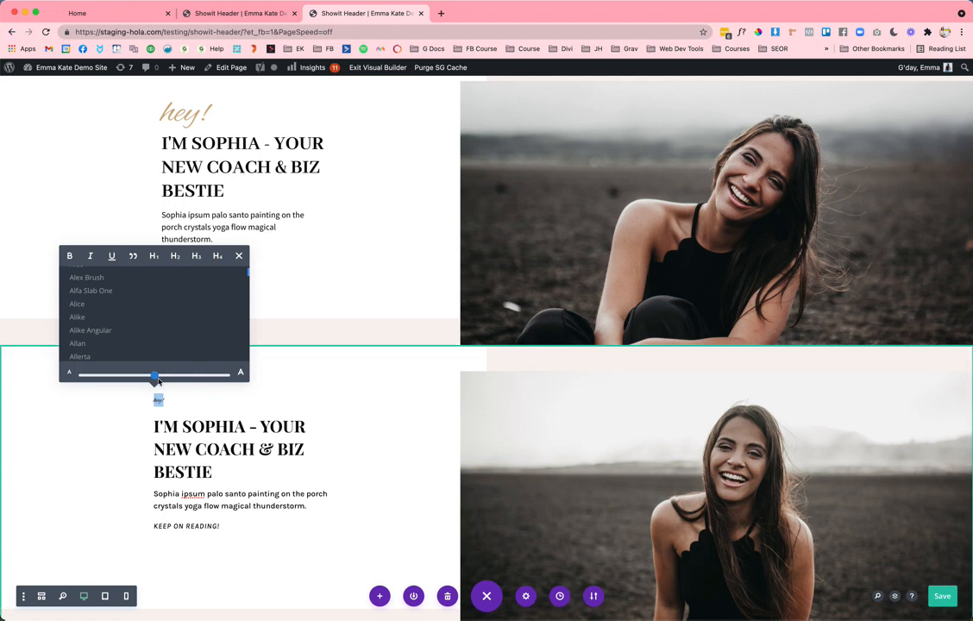
pyautogui.moveTo(156, 379); pyautogui.dragTo(233, 379)
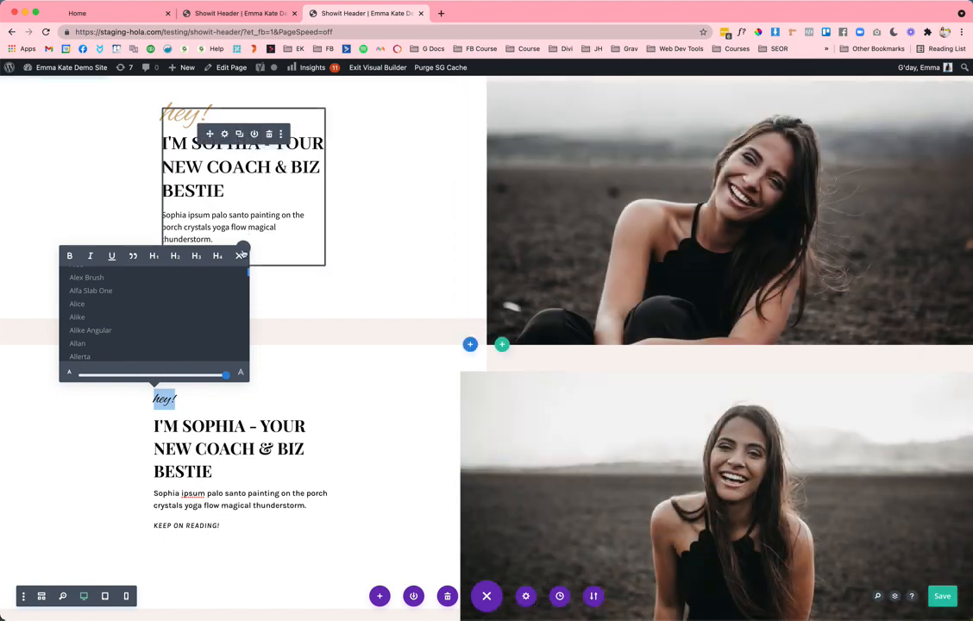
pyautogui.click(239, 255)
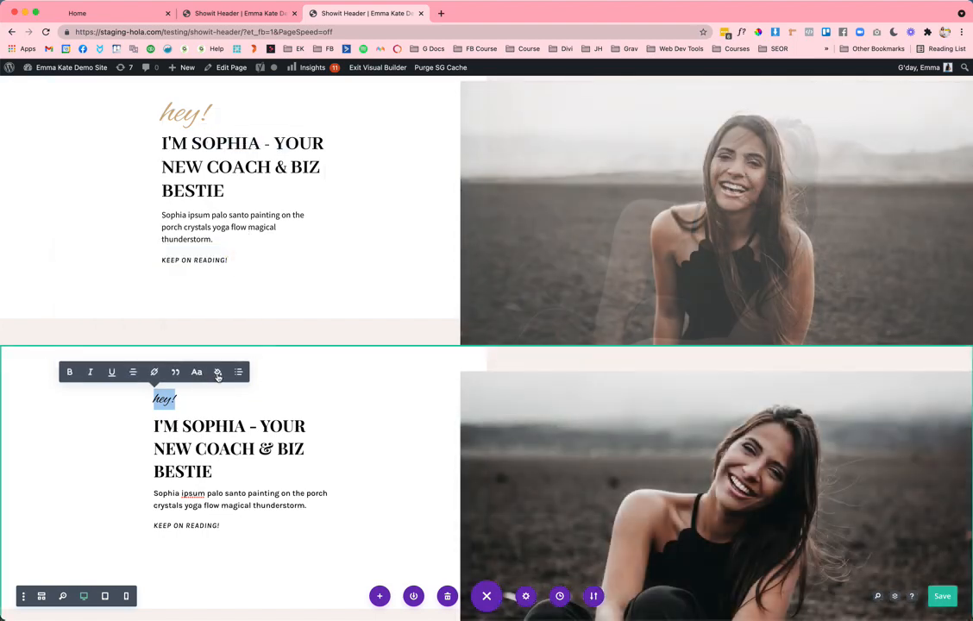
# Color the word "hey!" in the lower text module with the saved gold swatch, #d0b085.
pyautogui.click(218, 372)
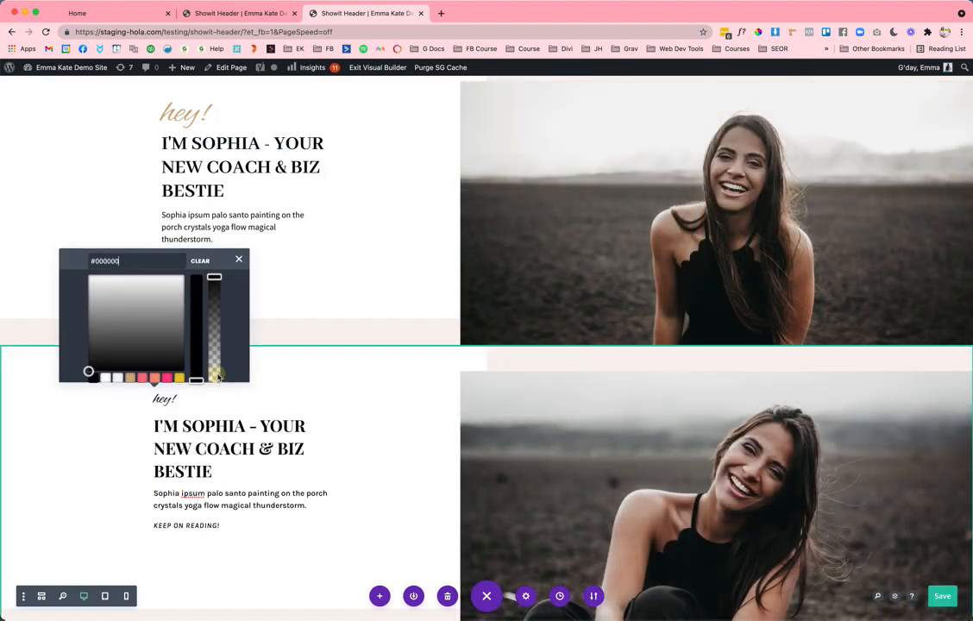
pyautogui.click(129, 370)
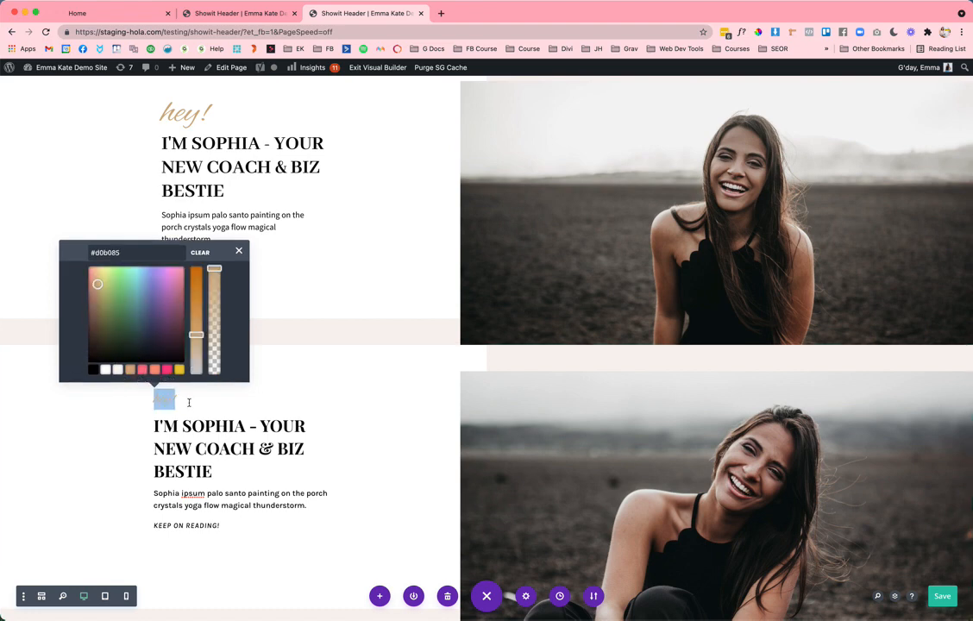
pyautogui.click(239, 251)
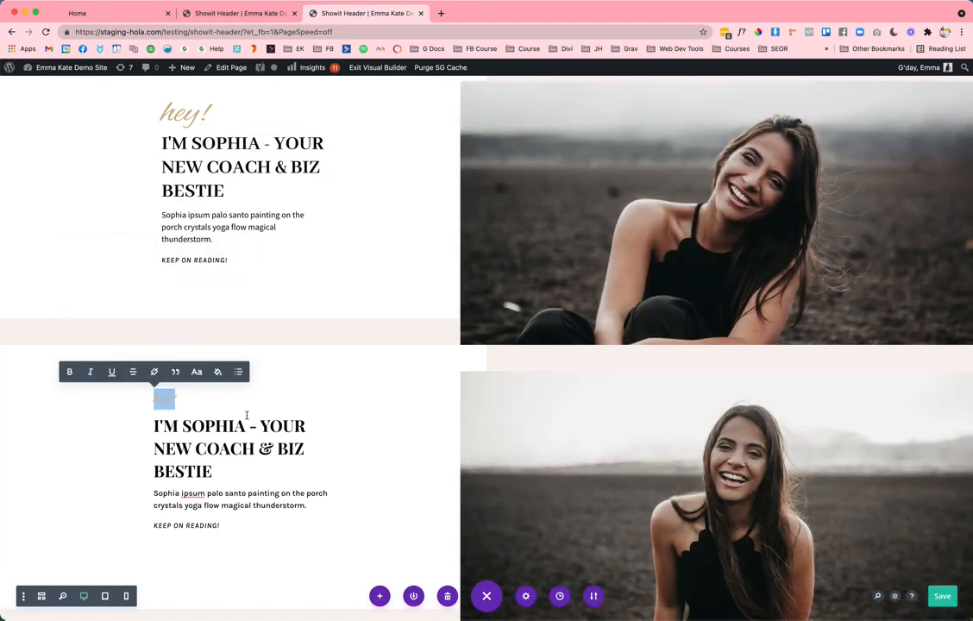
pyautogui.click(248, 425)
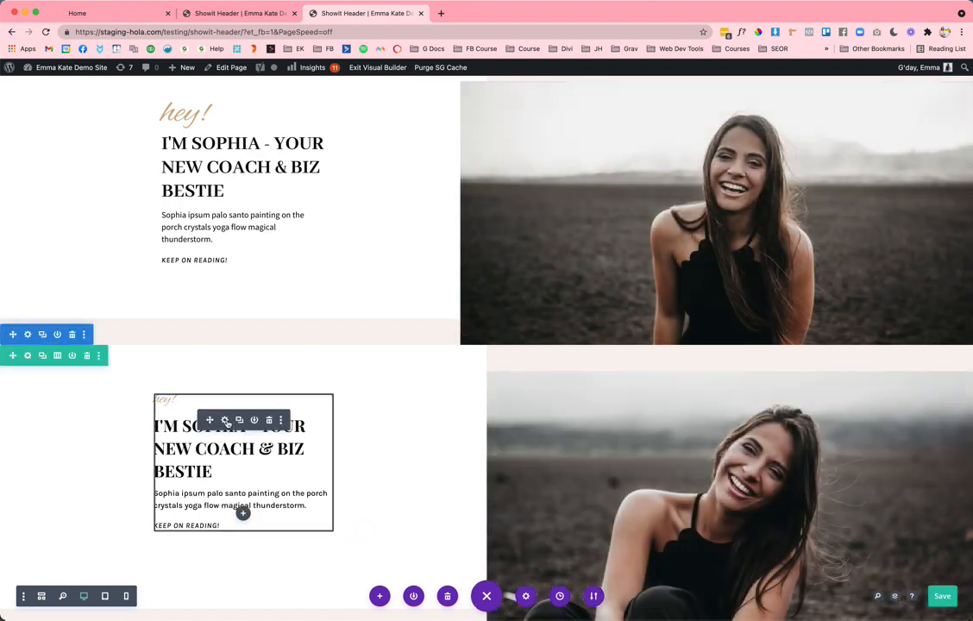
# Set the font size of the "hey!" span to 70px in the lower text module's HTML, trying 100px for comparison, and save the module.
pyautogui.click(225, 420)
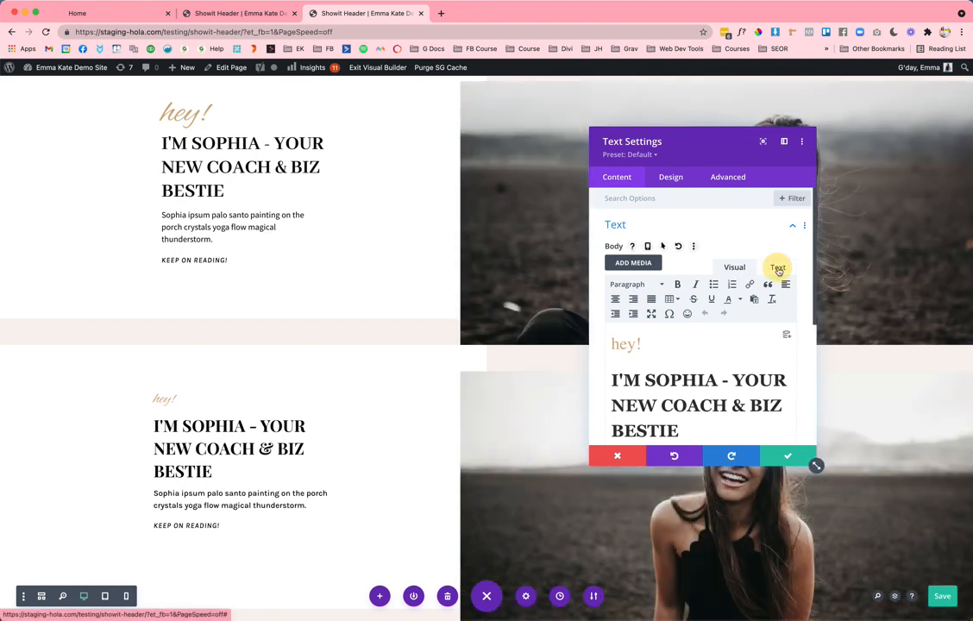
pyautogui.click(778, 268)
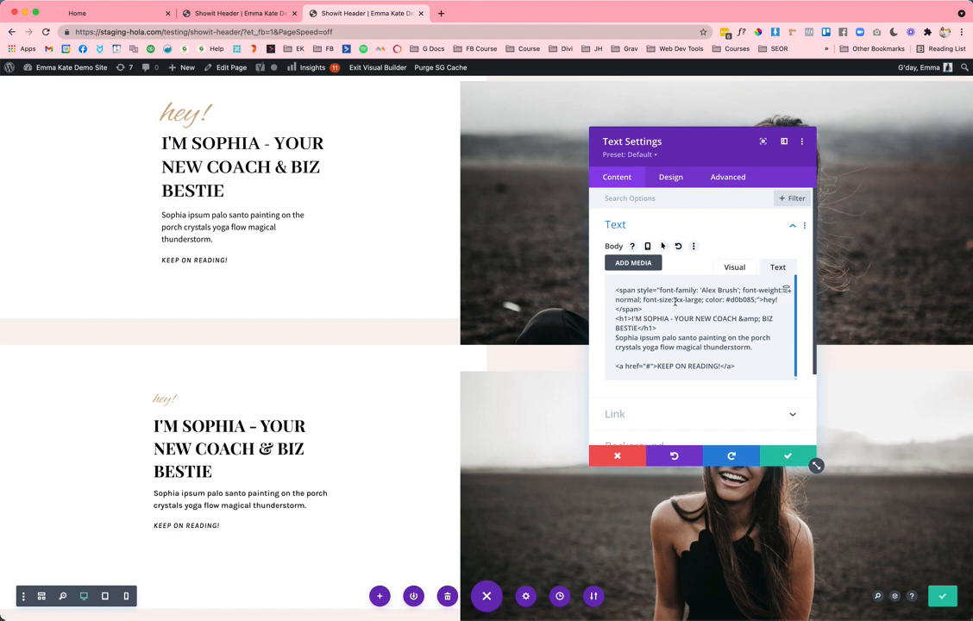
pyautogui.moveTo(675, 300); pyautogui.dragTo(701, 299)
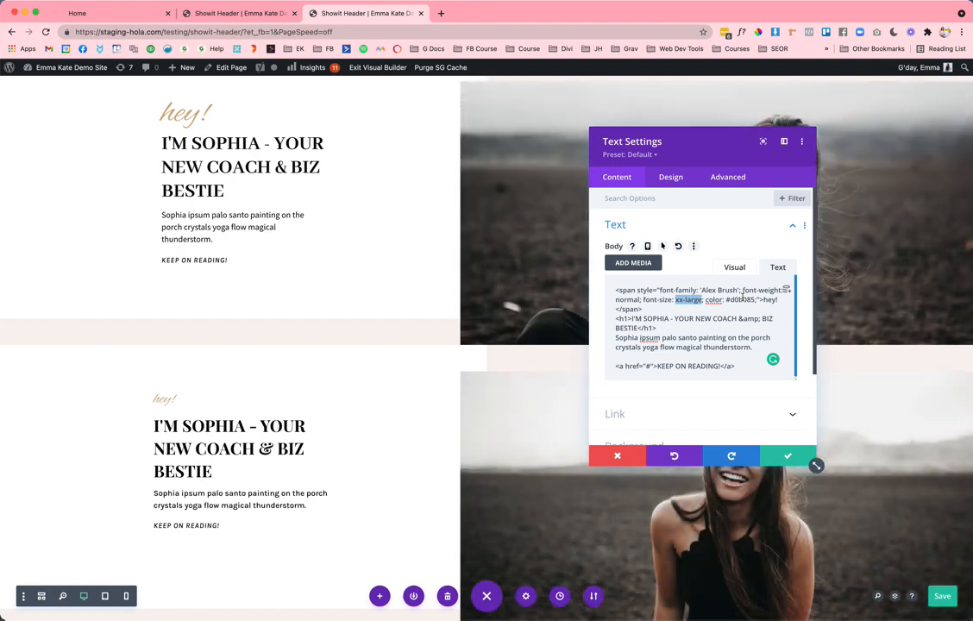
pyautogui.write('70px')
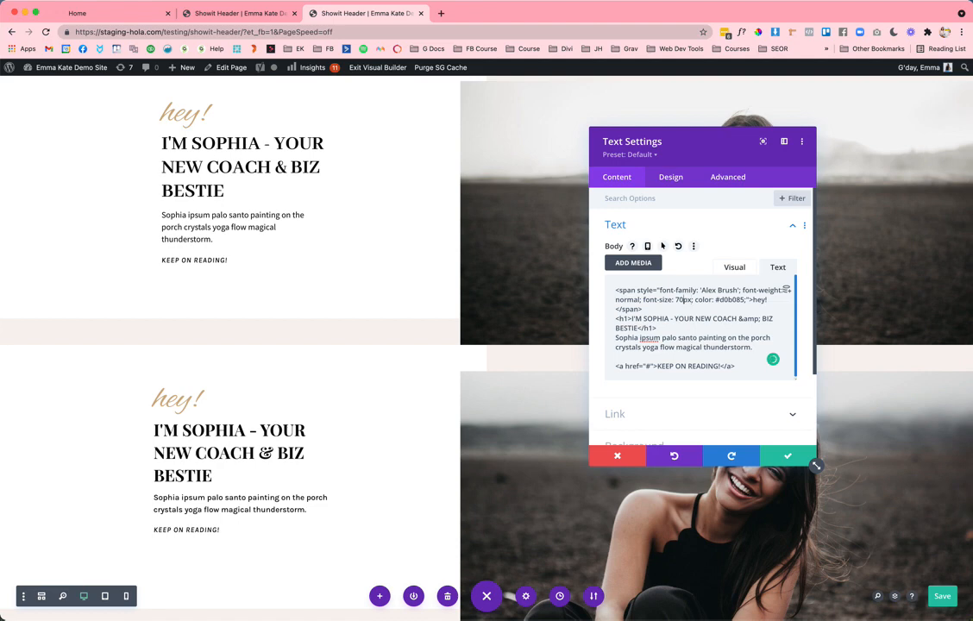
pyautogui.press('BackSpace')
pyautogui.write('10')
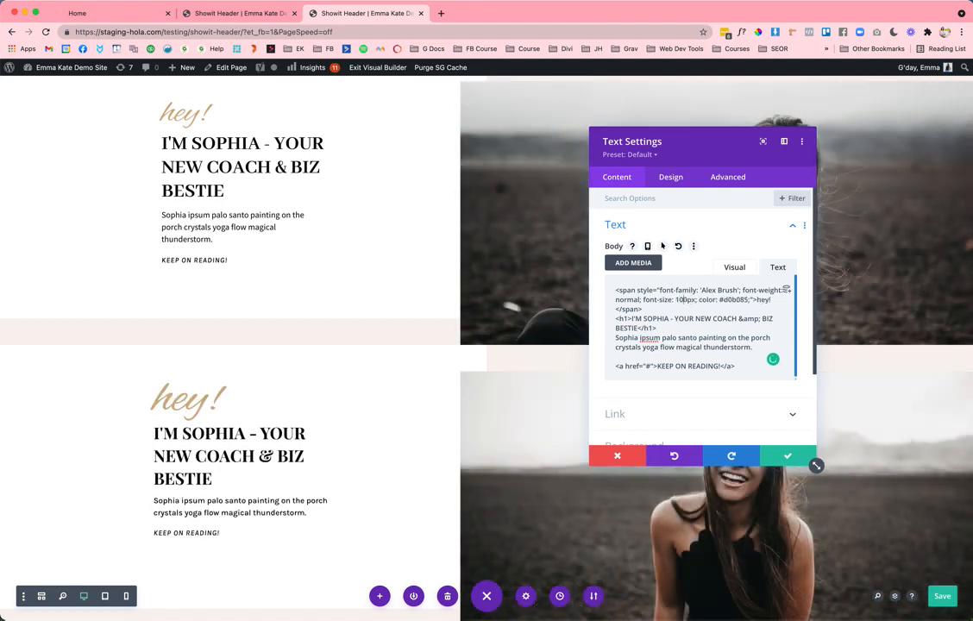
pyautogui.press('BackSpace')
pyautogui.write('7')
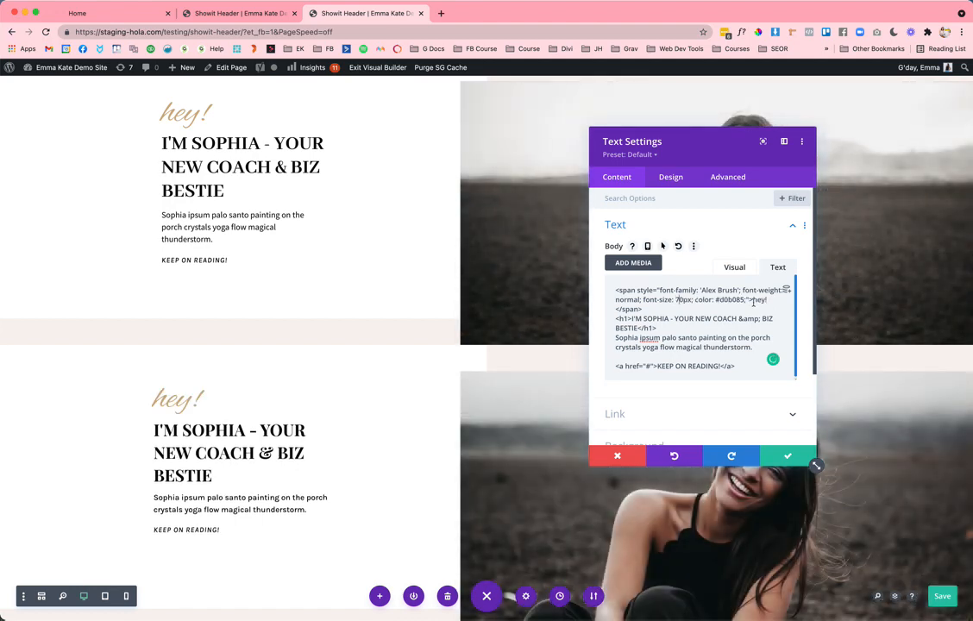
pyautogui.click(779, 455)
# Narrow the lower text module slightly so that its body paragraph wraps onto three lines.
pyautogui.scroll(1, 779, 455)
pyautogui.scroll(-2, 780, 454)
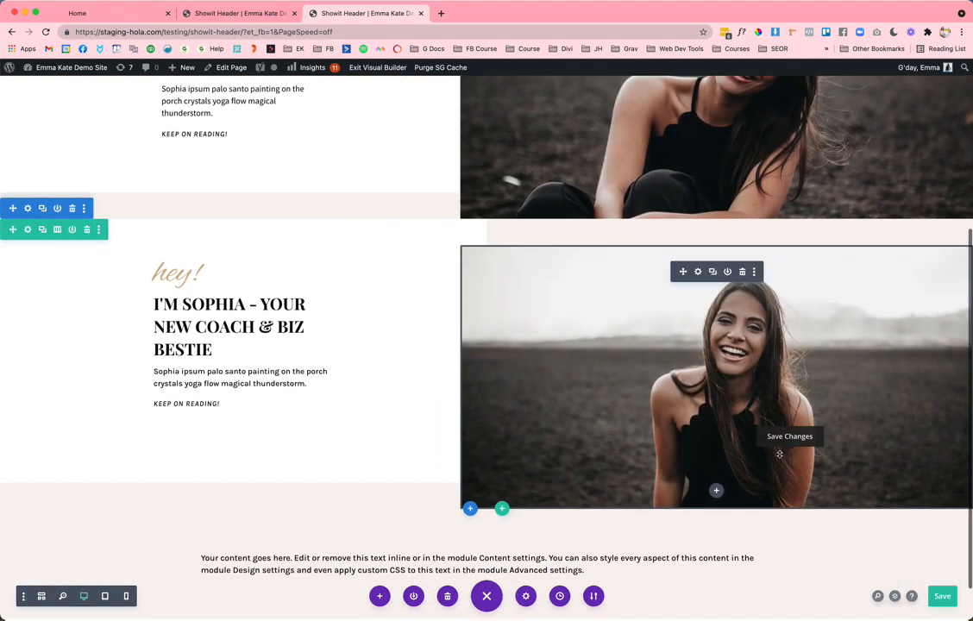
pyautogui.scroll(2, 779, 454)
pyautogui.scroll(2, 779, 454)
pyautogui.scroll(-3, 779, 454)
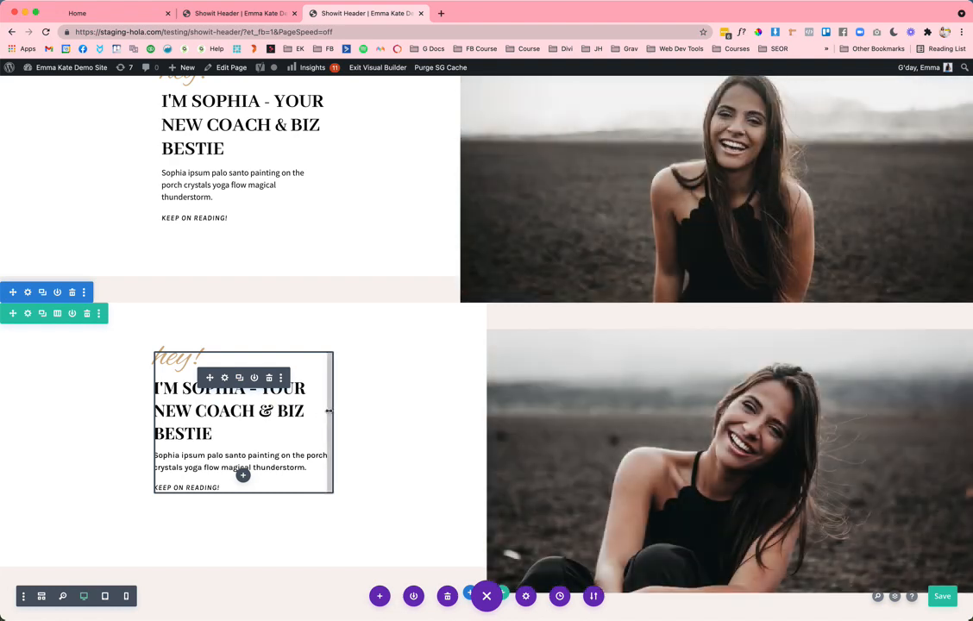
pyautogui.moveTo(331, 408); pyautogui.dragTo(321, 409)
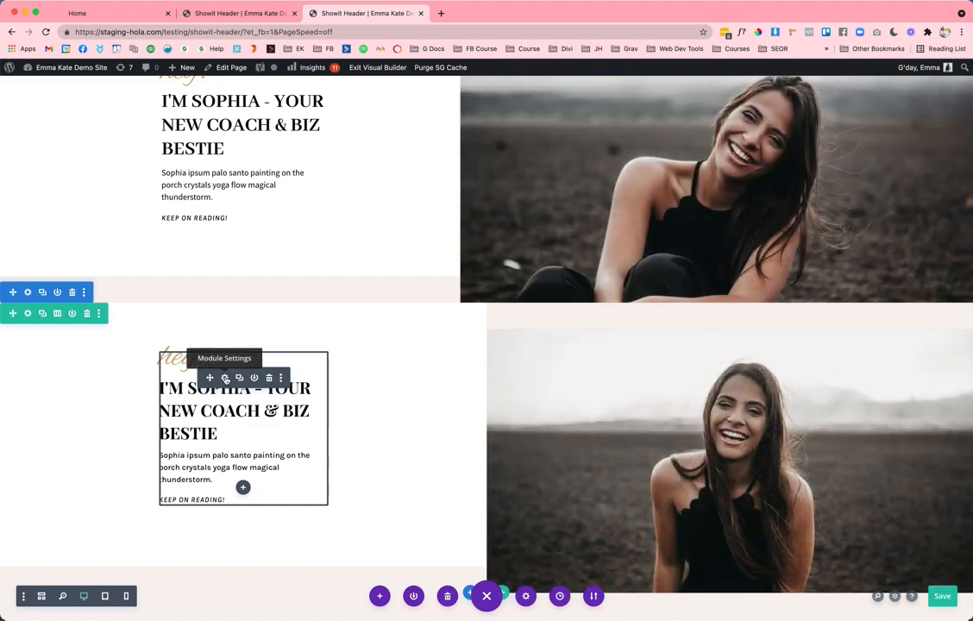
# Move the second menu section below the first hero section so that it sits directly above the rebuilt hero.
pyautogui.scroll(-3, 619, 433)
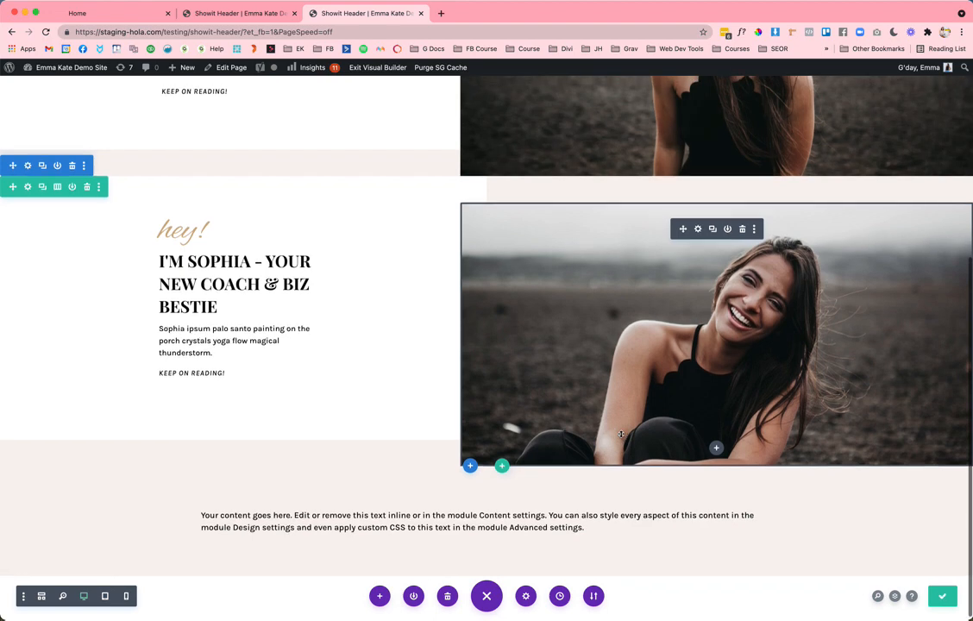
pyautogui.scroll(5, 621, 434)
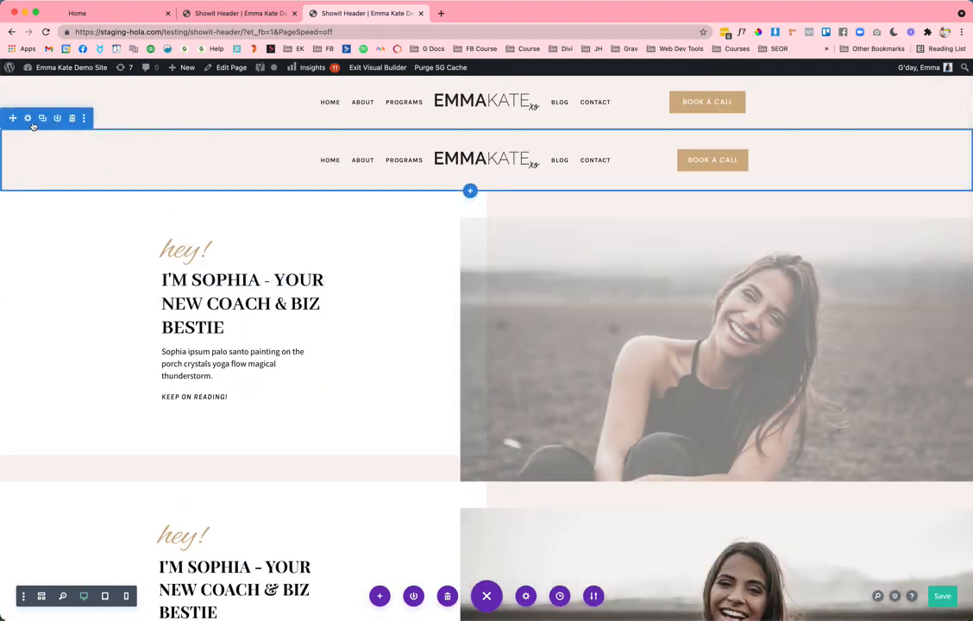
pyautogui.moveTo(55, 269); pyautogui.dragTo(171, 441)
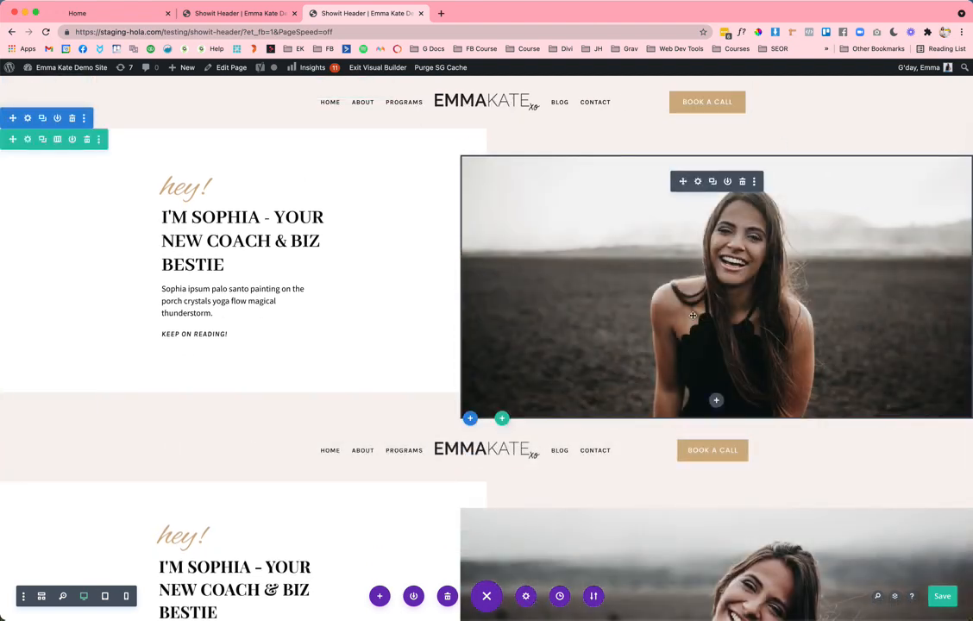
# Preview the page in Tablet View at 768px and check the layout of both headers.
pyautogui.scroll(-5, 693, 316)
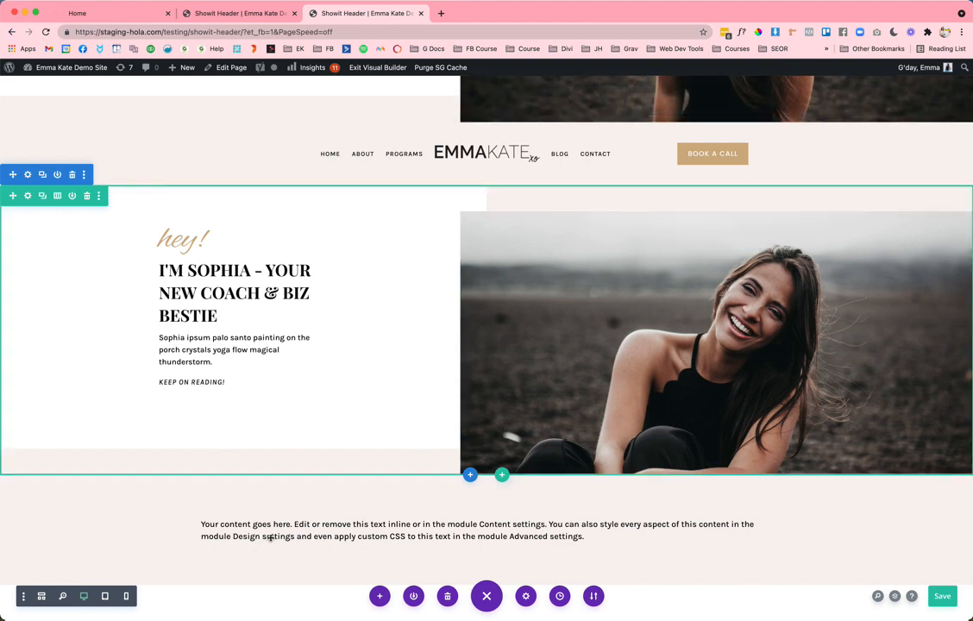
pyautogui.click(104, 595)
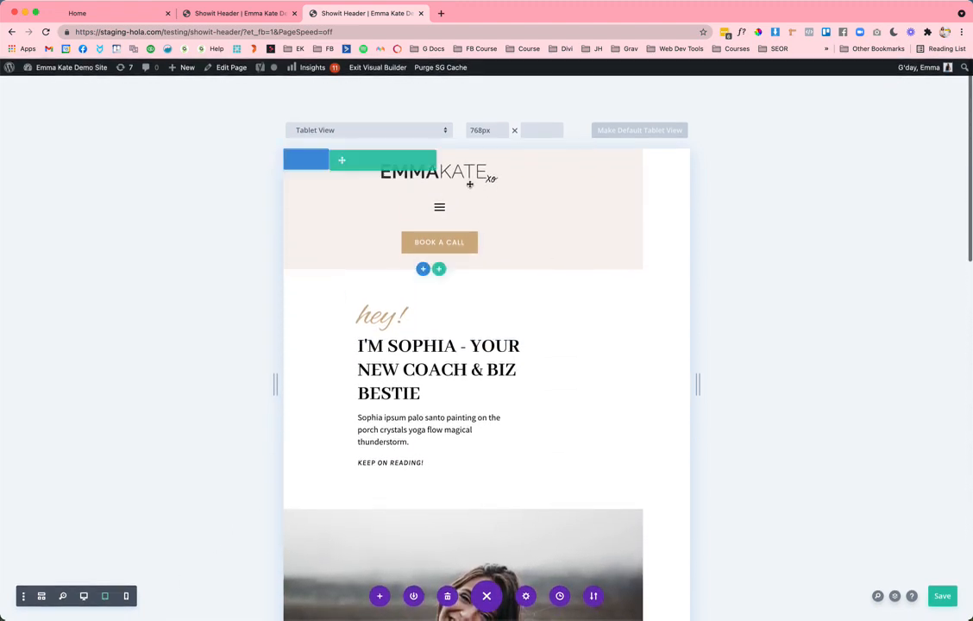
pyautogui.scroll(-10, 440, 414)
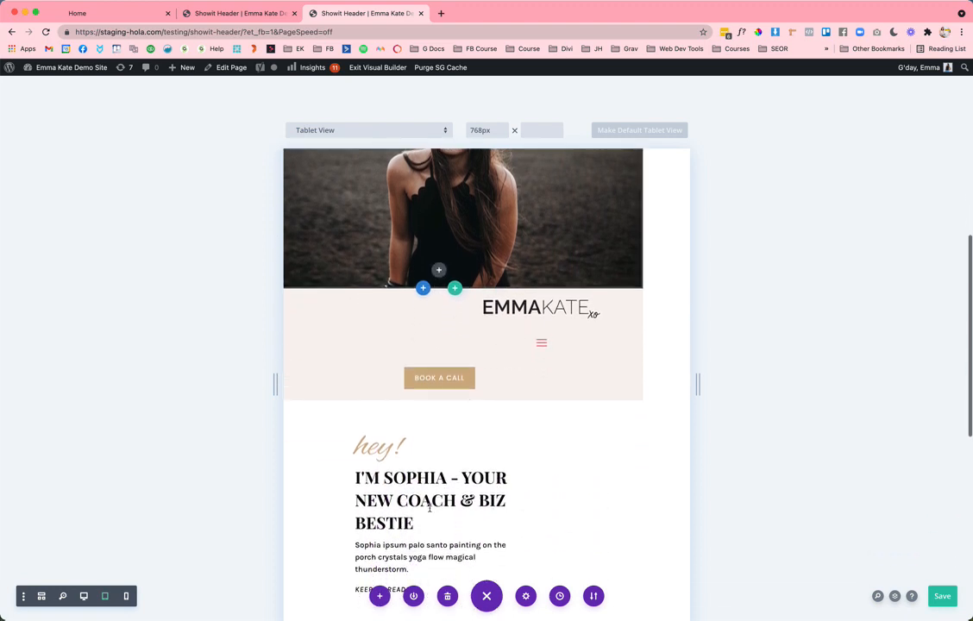
# Examine the lower header's menu, text and slider at tablet width, and compare them with the phone layout.
pyautogui.scroll(-5, 466, 414)
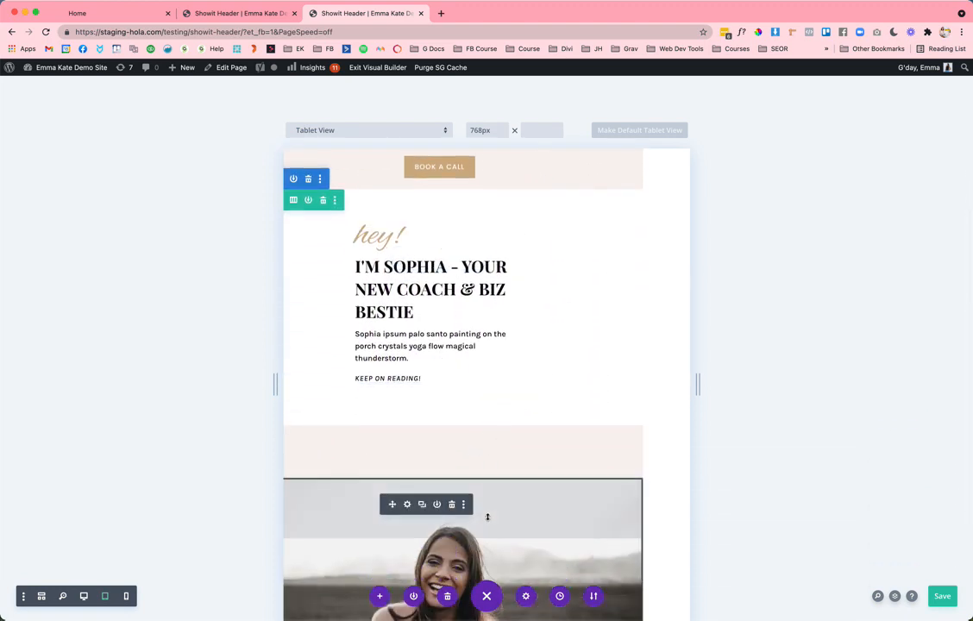
pyautogui.scroll(-3, 488, 516)
pyautogui.scroll(7, 487, 515)
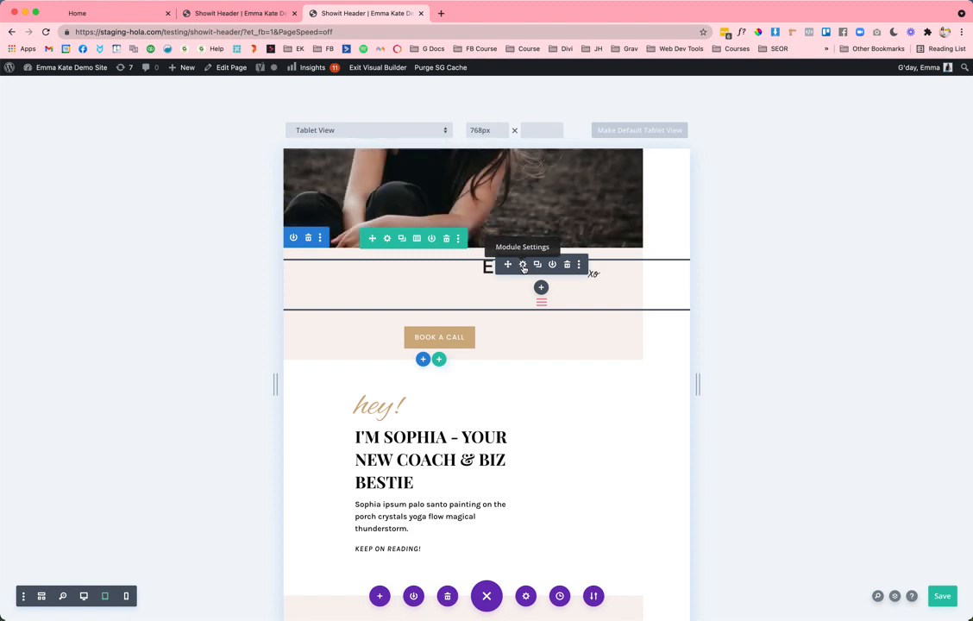
pyautogui.click(127, 596)
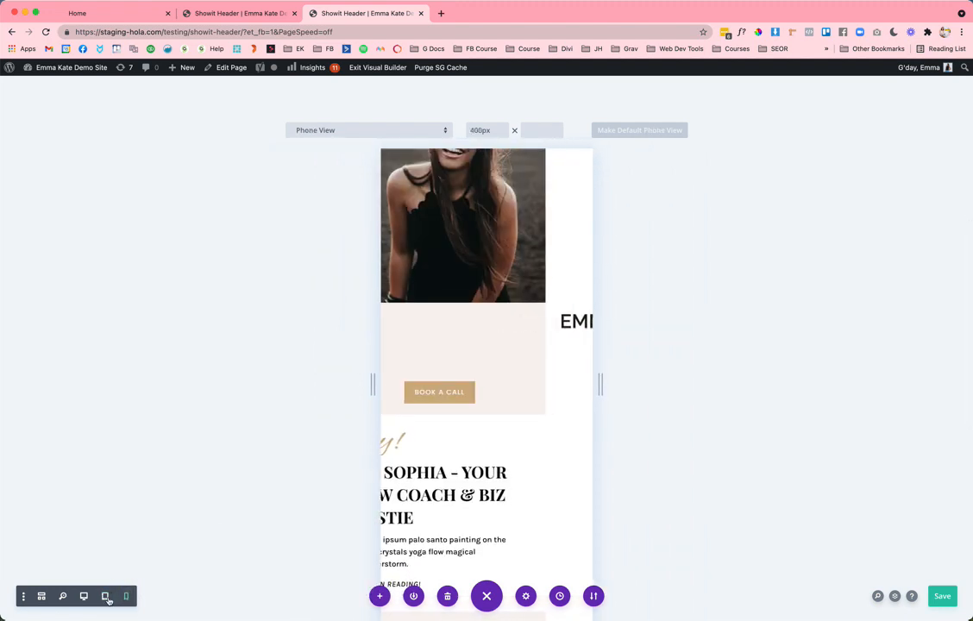
pyautogui.click(105, 597)
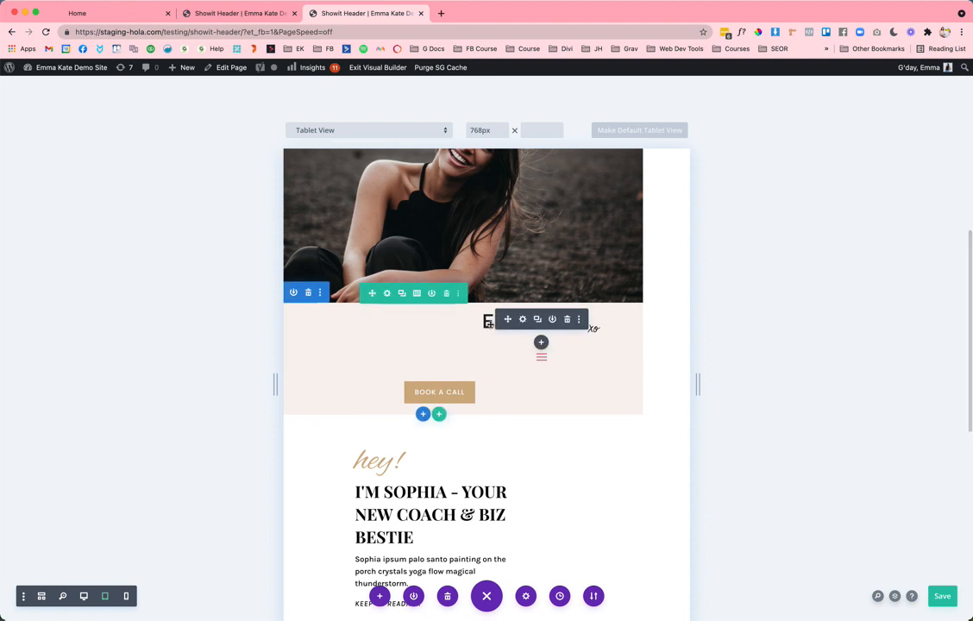
# Review the sizing options of the lower menu module, close its settings and reload the visual builder page.
pyautogui.click(522, 320)
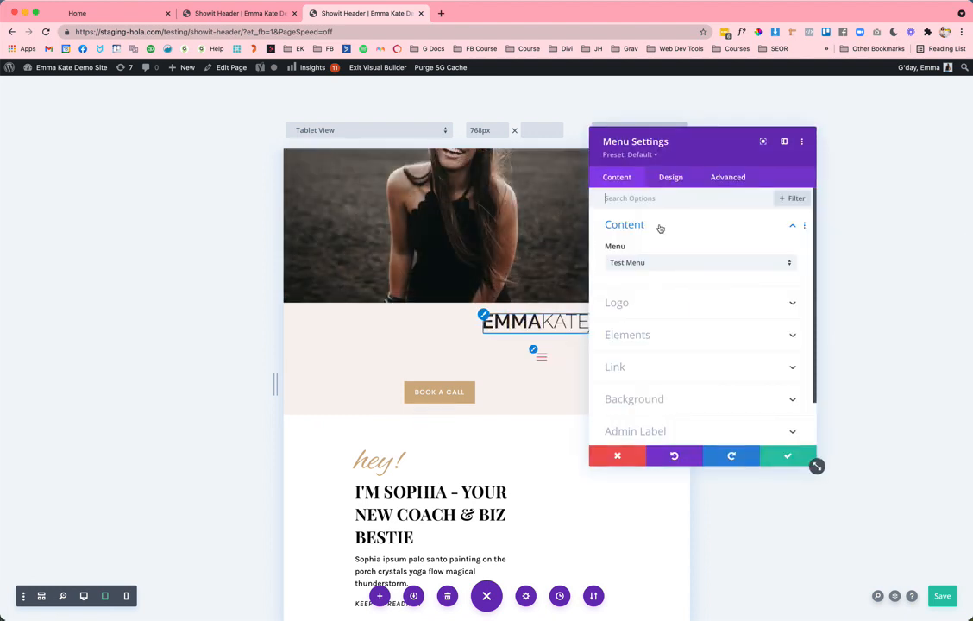
pyautogui.click(670, 179)
pyautogui.click(655, 387)
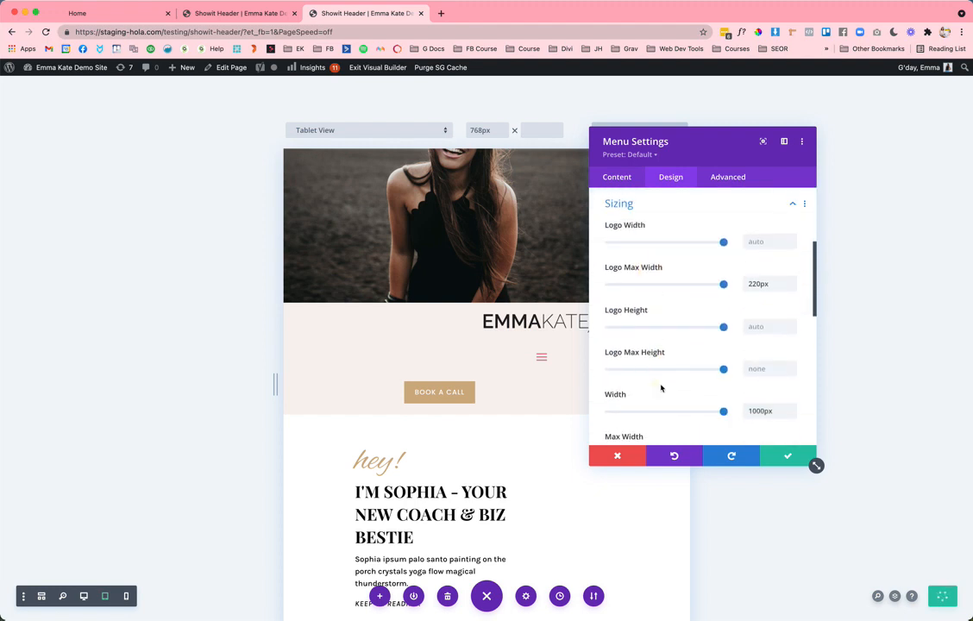
pyautogui.scroll(-2, 695, 369)
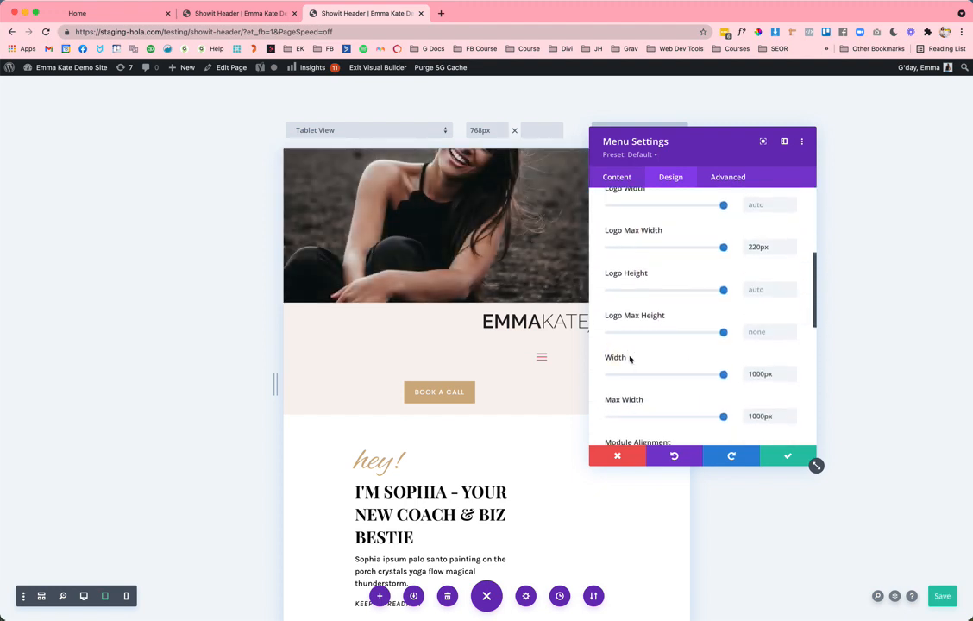
pyautogui.scroll(-1, 635, 361)
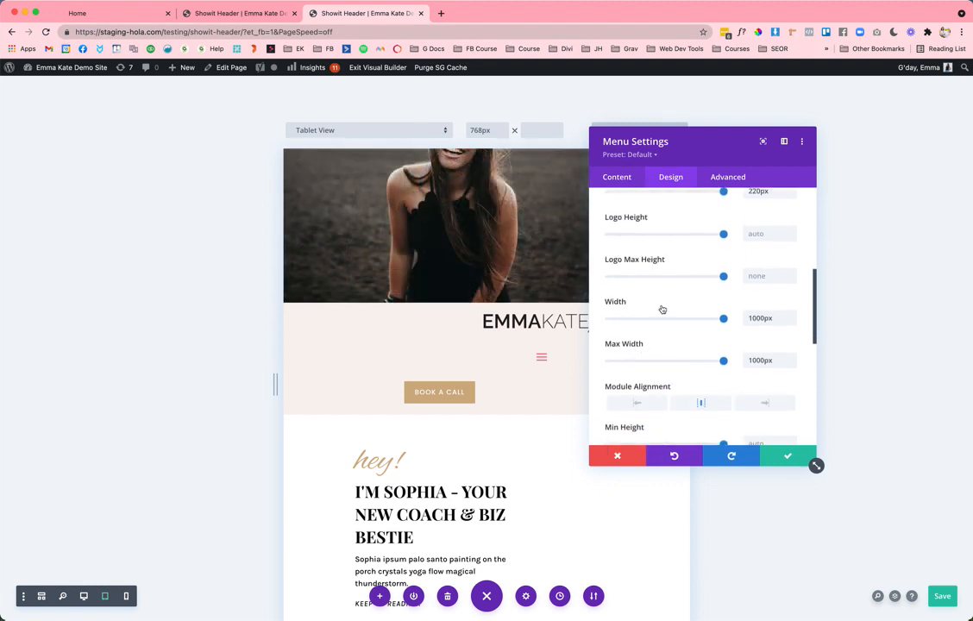
pyautogui.click(784, 457)
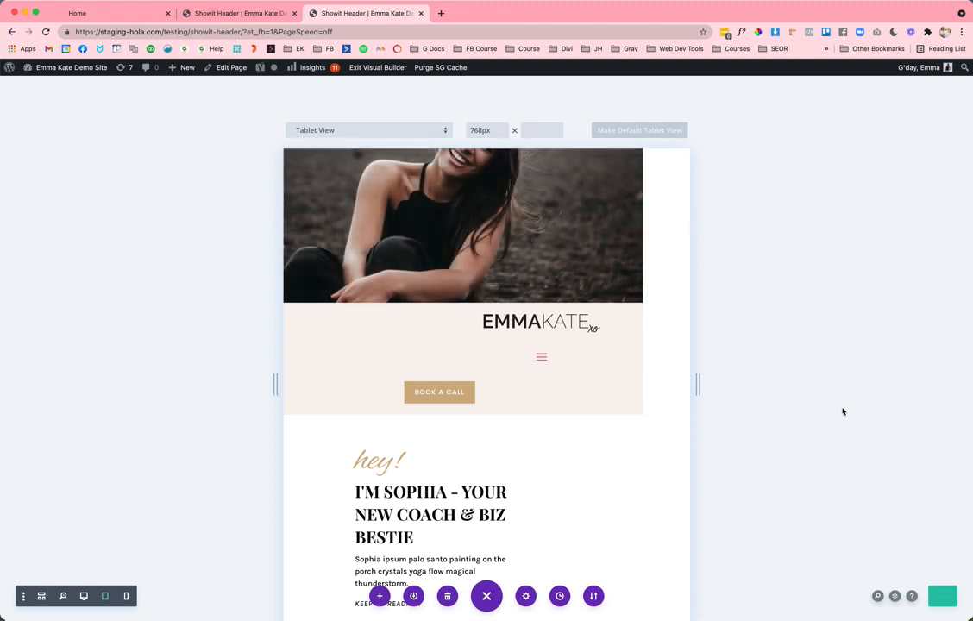
pyautogui.press('super+r')
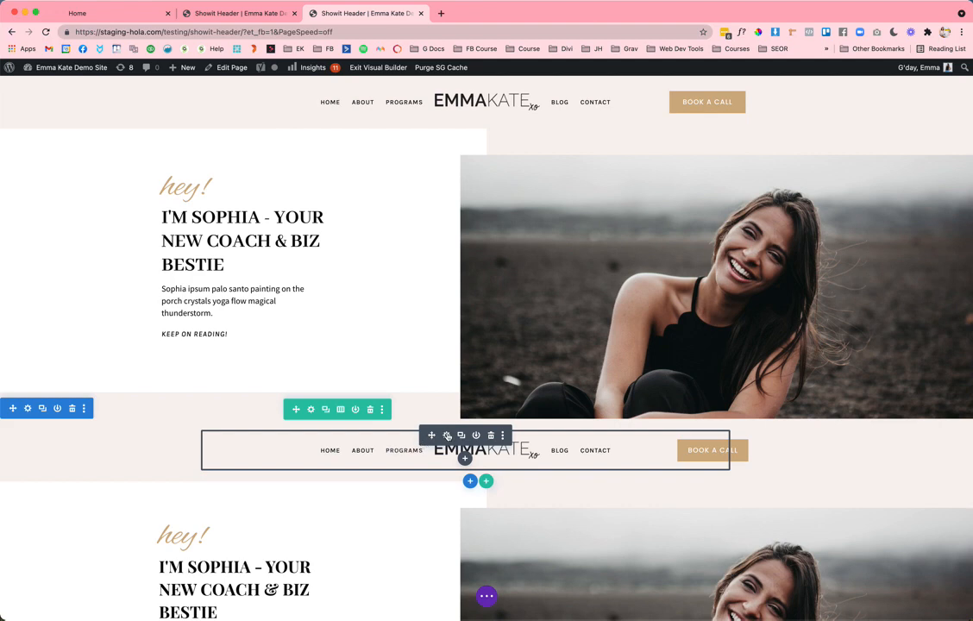
# Enable responsive values for the lower menu module's width and set its tablet width to 100%.
pyautogui.click(446, 435)
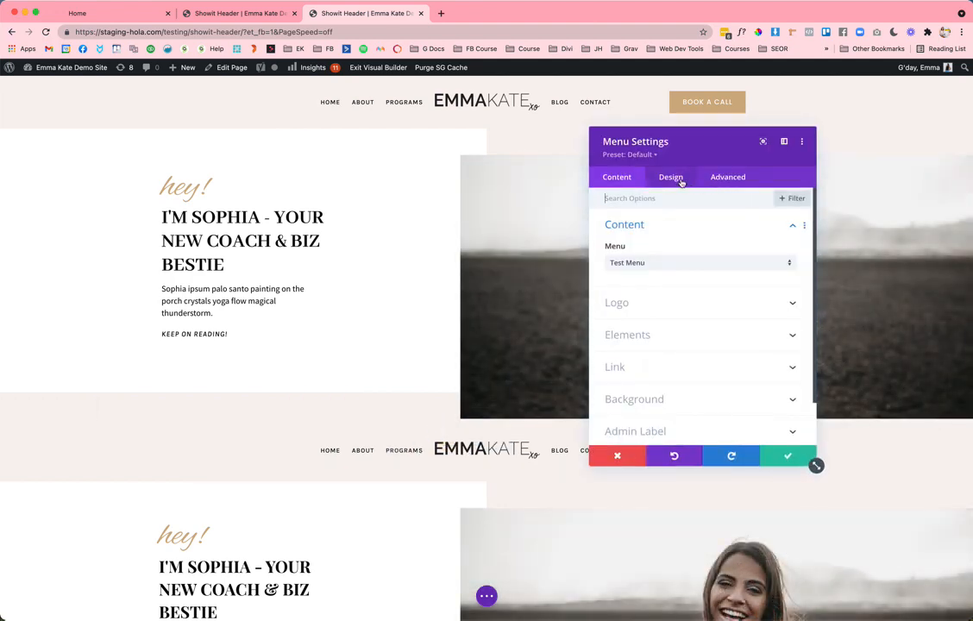
pyautogui.click(671, 177)
pyautogui.click(635, 386)
pyautogui.scroll(-5, 638, 384)
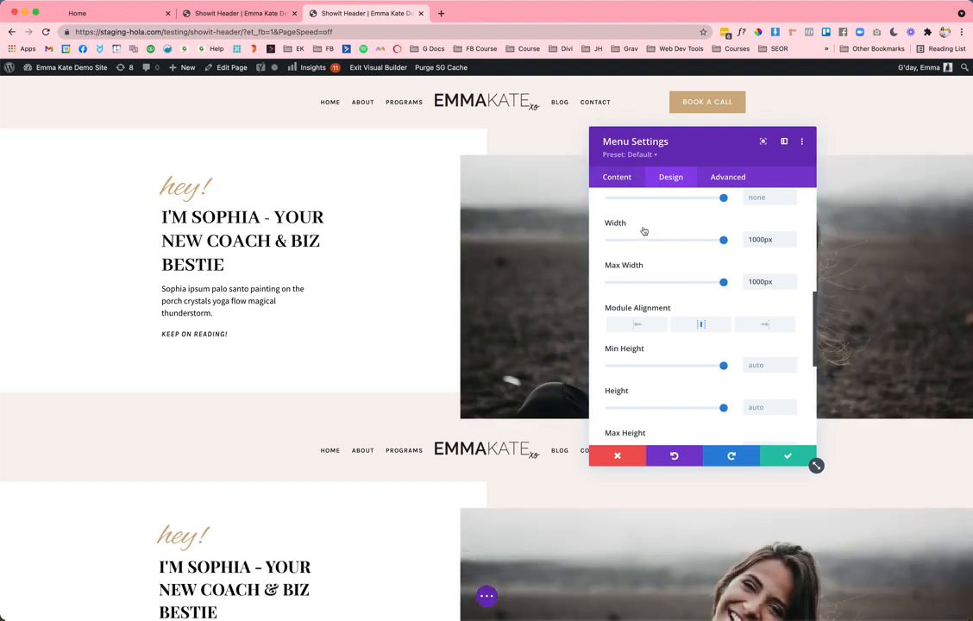
pyautogui.click(647, 225)
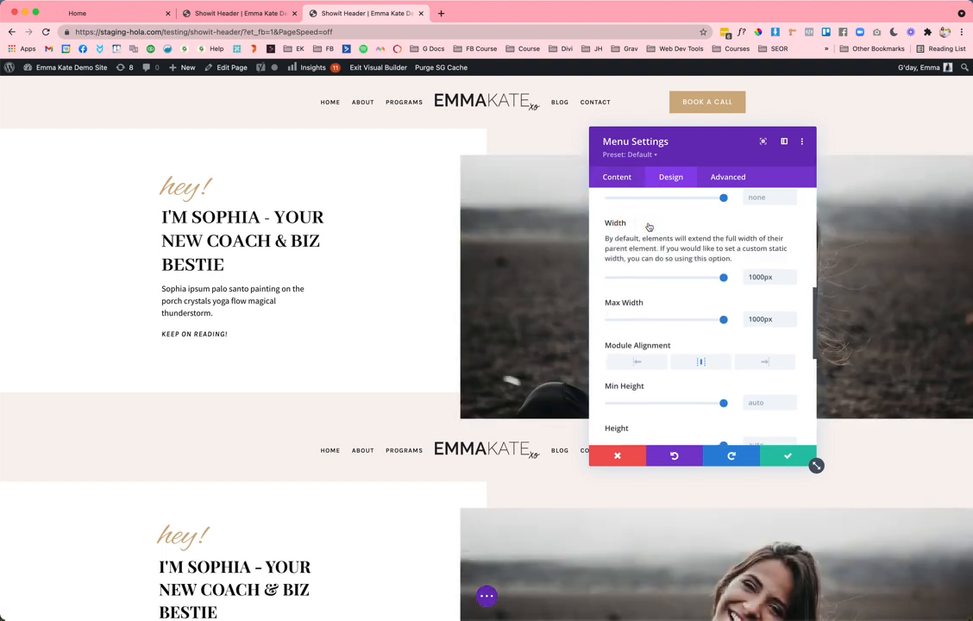
pyautogui.click(650, 223)
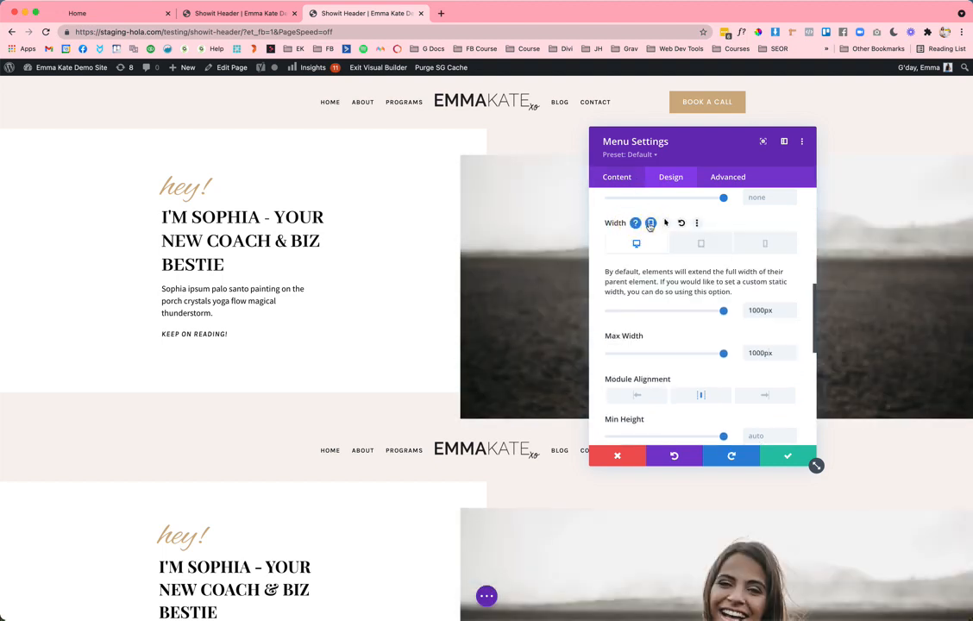
pyautogui.click(703, 244)
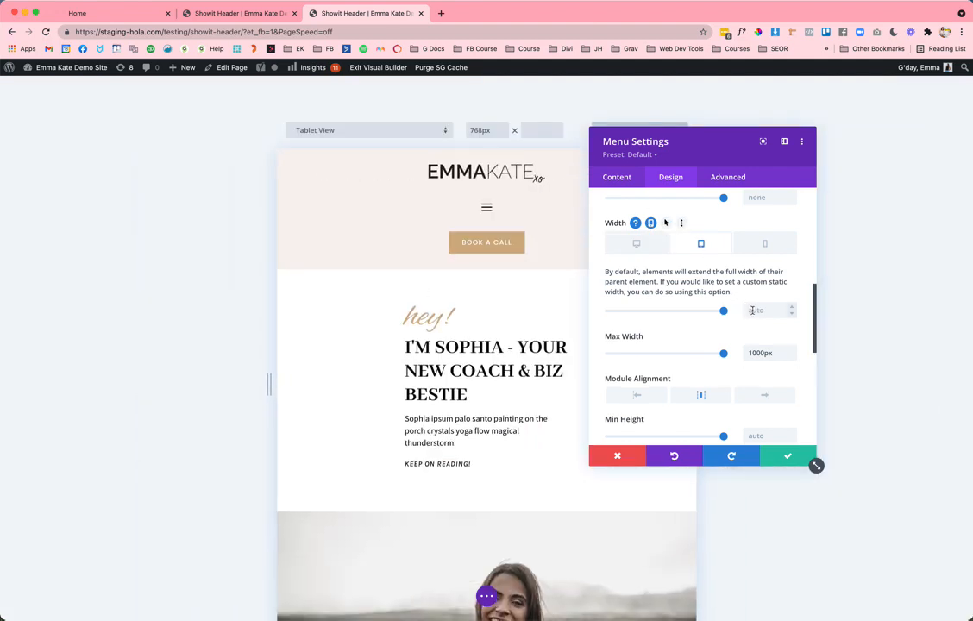
pyautogui.moveTo(679, 134); pyautogui.dragTo(127, 190)
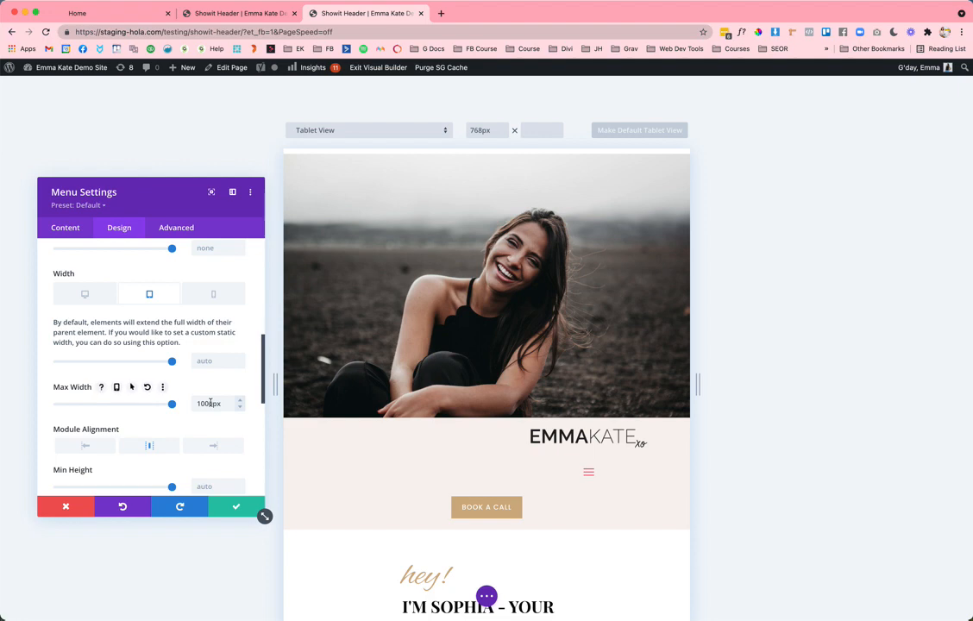
pyautogui.doubleClick(209, 403)
pyautogui.click(217, 363)
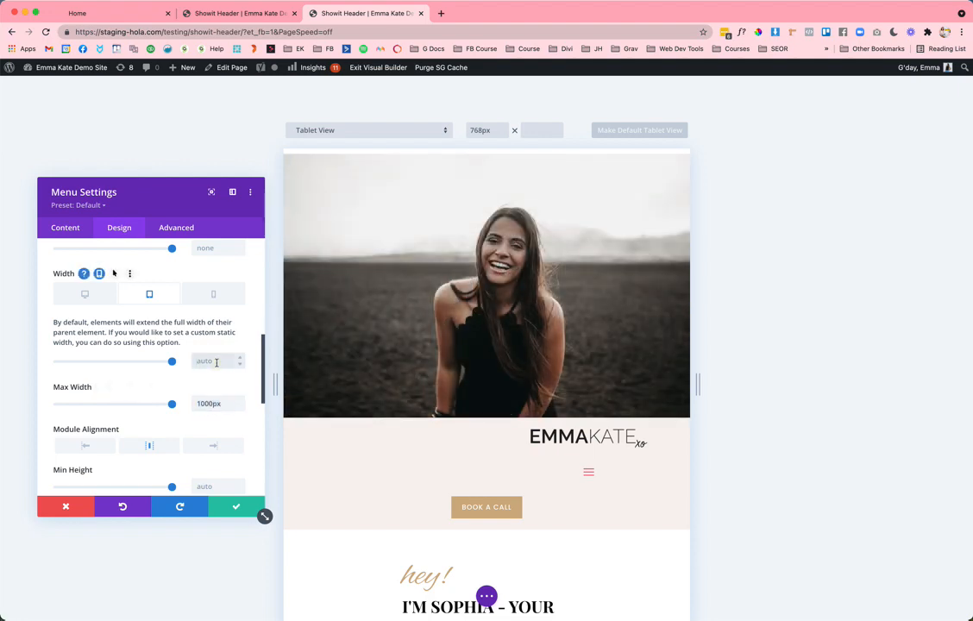
pyautogui.press('Return')
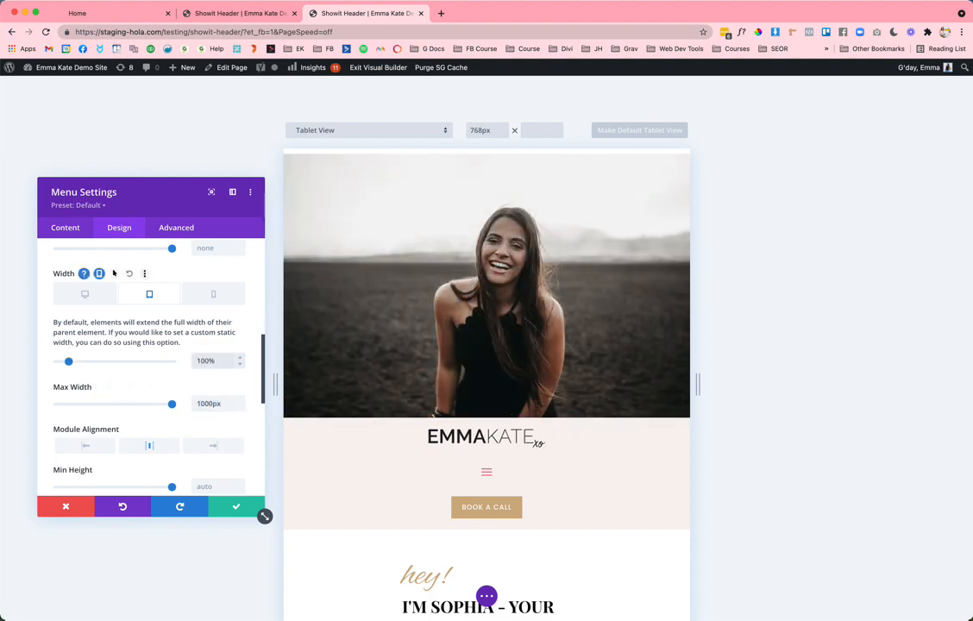
# Compare the lower menu module's width on phone and desktop, and return to its tablet width.
pyautogui.click(233, 301)
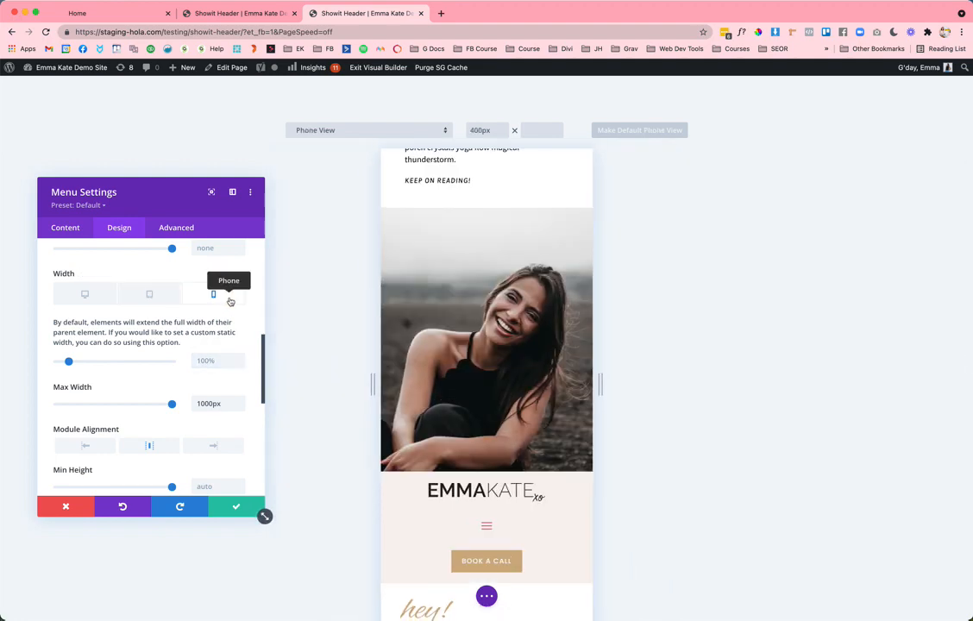
pyautogui.click(98, 298)
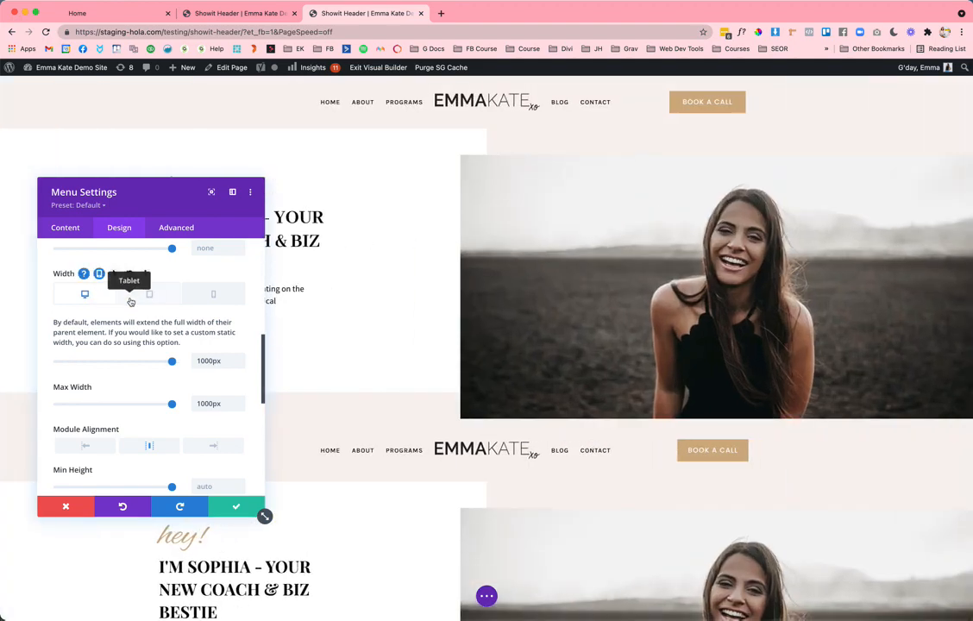
pyautogui.click(152, 297)
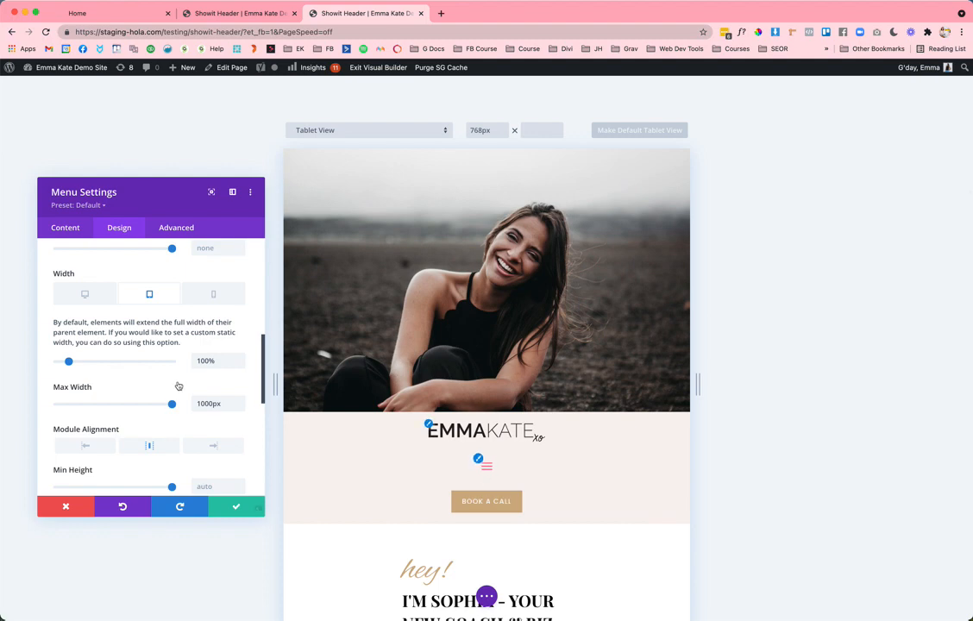
# Set the lower menu module's hamburger menu icon color to black and save the module.
pyautogui.scroll(10, 177, 385)
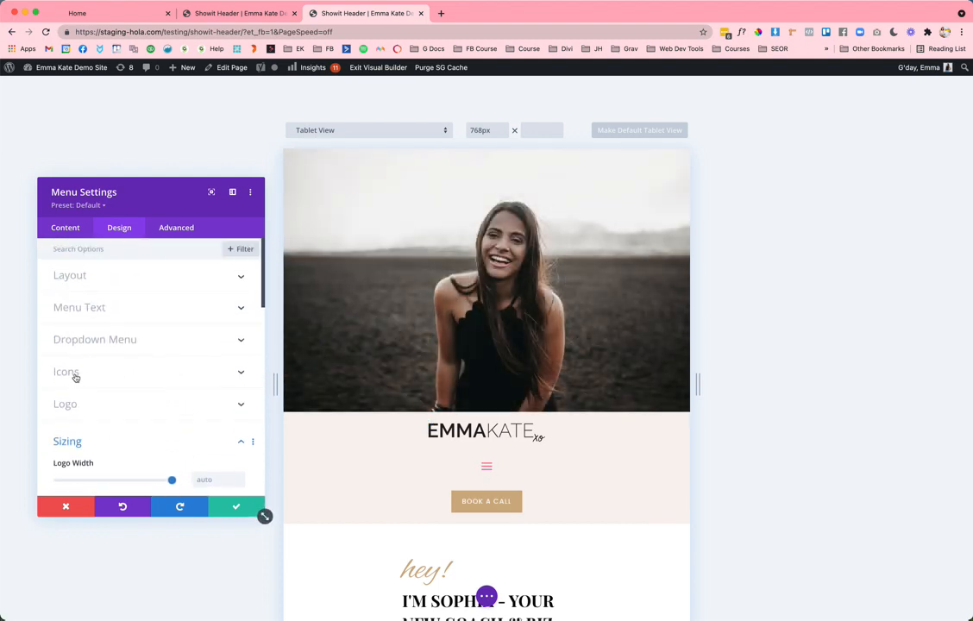
pyautogui.click(74, 373)
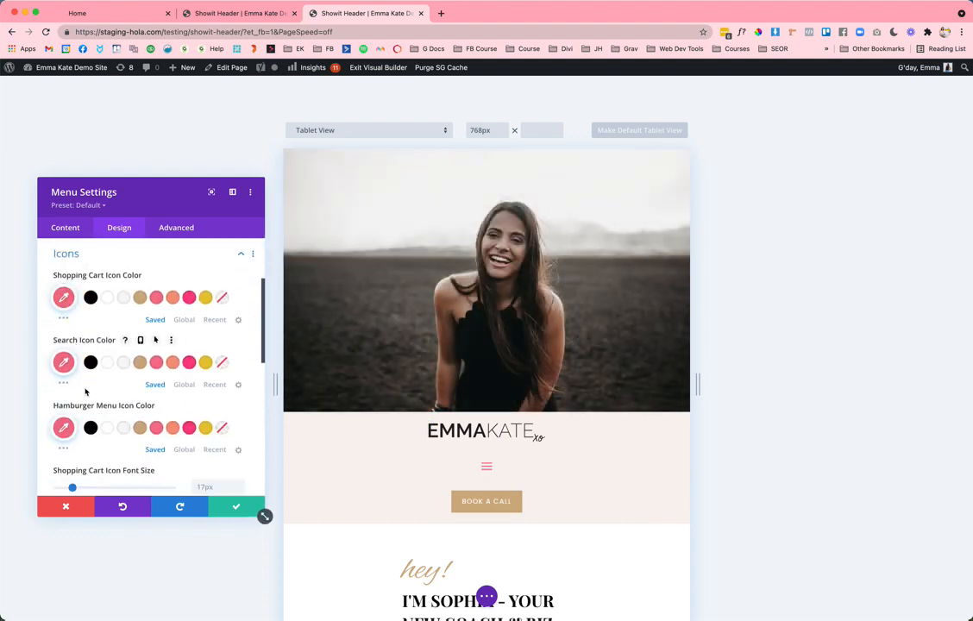
pyautogui.click(90, 427)
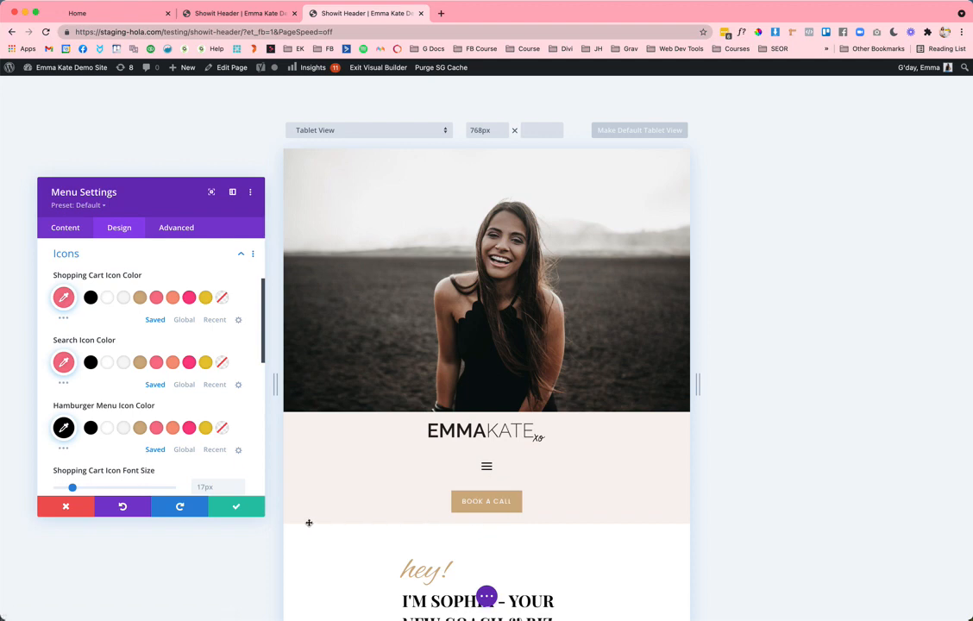
pyautogui.click(235, 513)
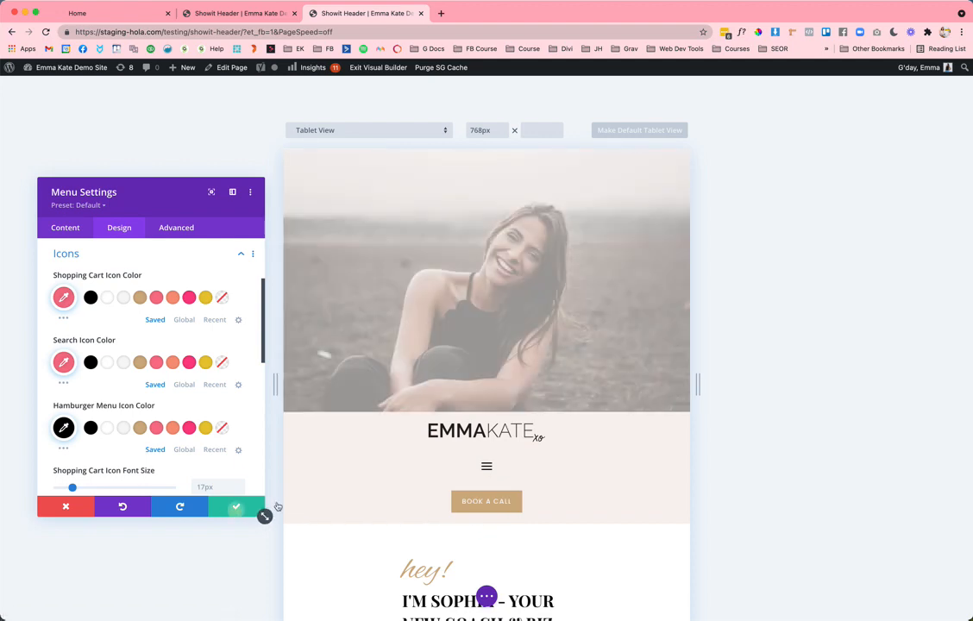
# Preview the page in Tablet View at 768px and inspect the spacing around the lower hero's text and slider.
pyautogui.scroll(-3, 403, 462)
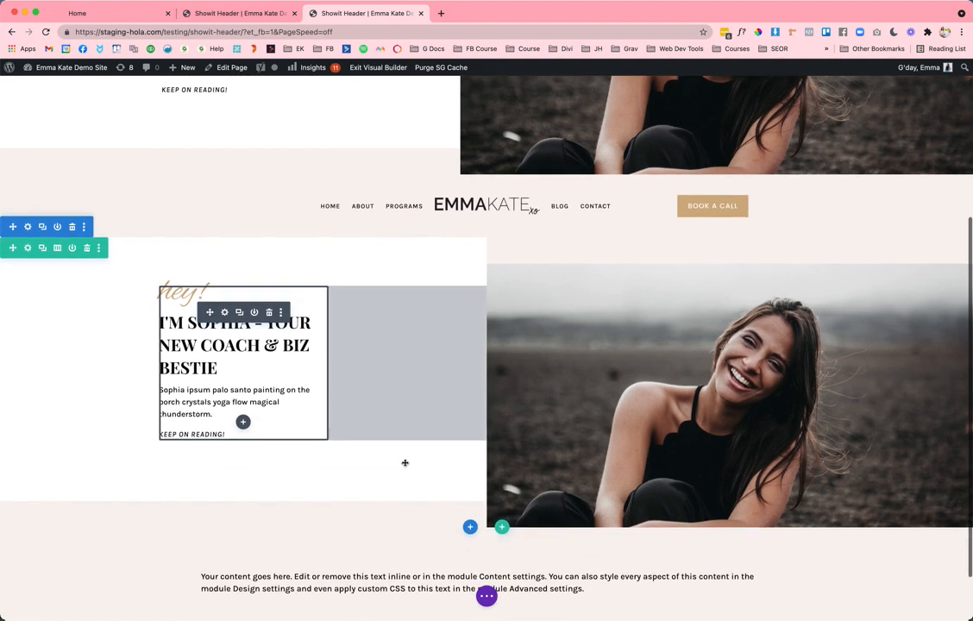
pyautogui.click(105, 595)
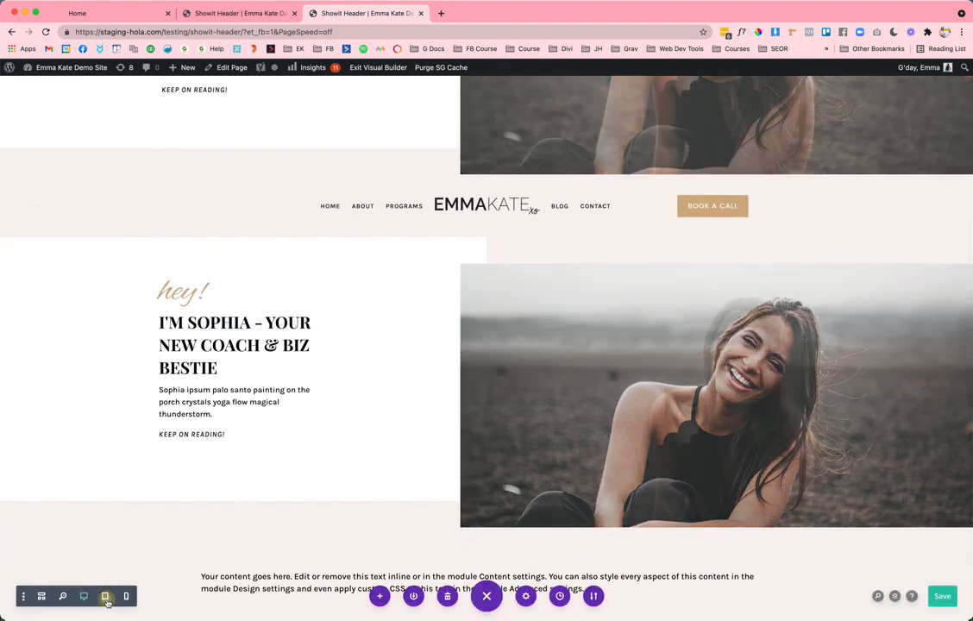
pyautogui.scroll(-5, 347, 444)
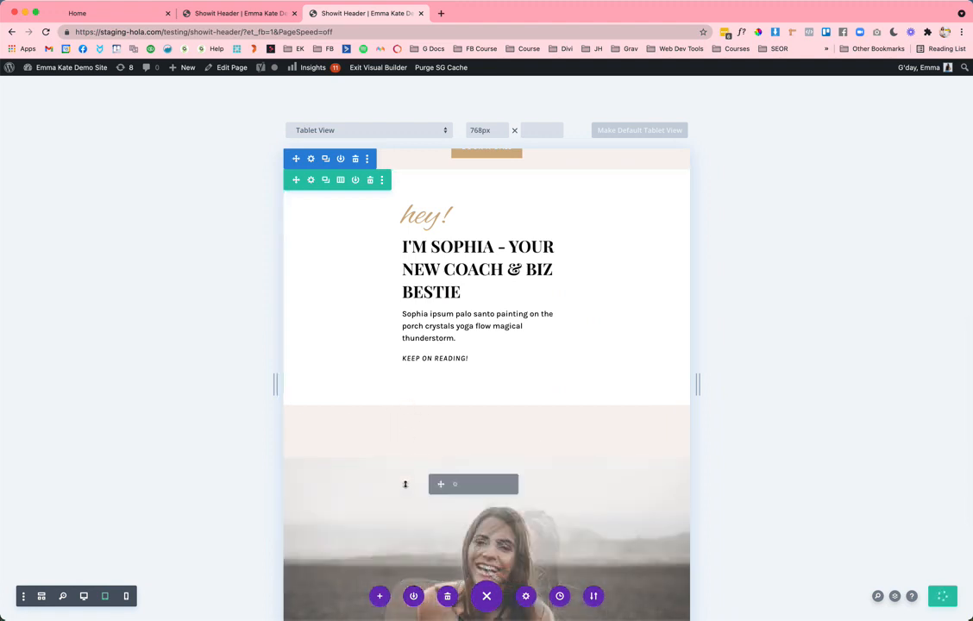
pyautogui.scroll(-5, 405, 484)
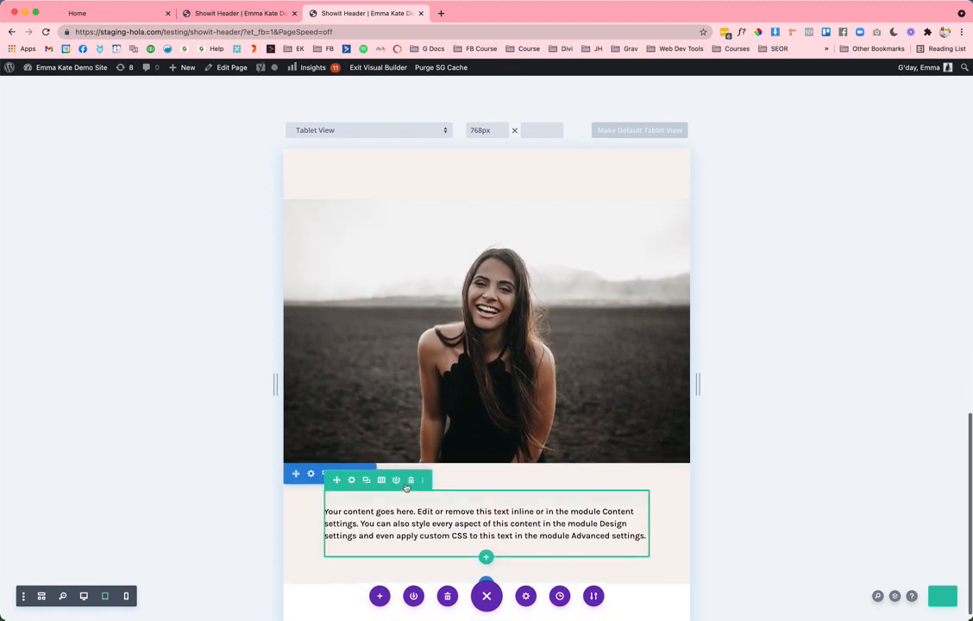
pyautogui.scroll(2, 369, 315)
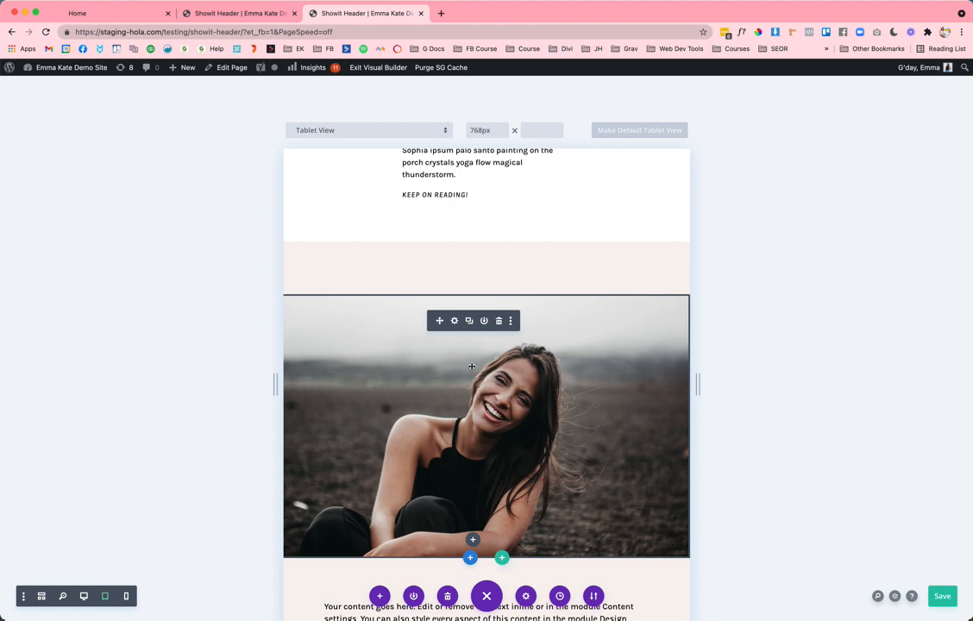
# Enable responsive margins for the lower hero's slider module and set its tablet top and left margins to 0px.
pyautogui.click(454, 320)
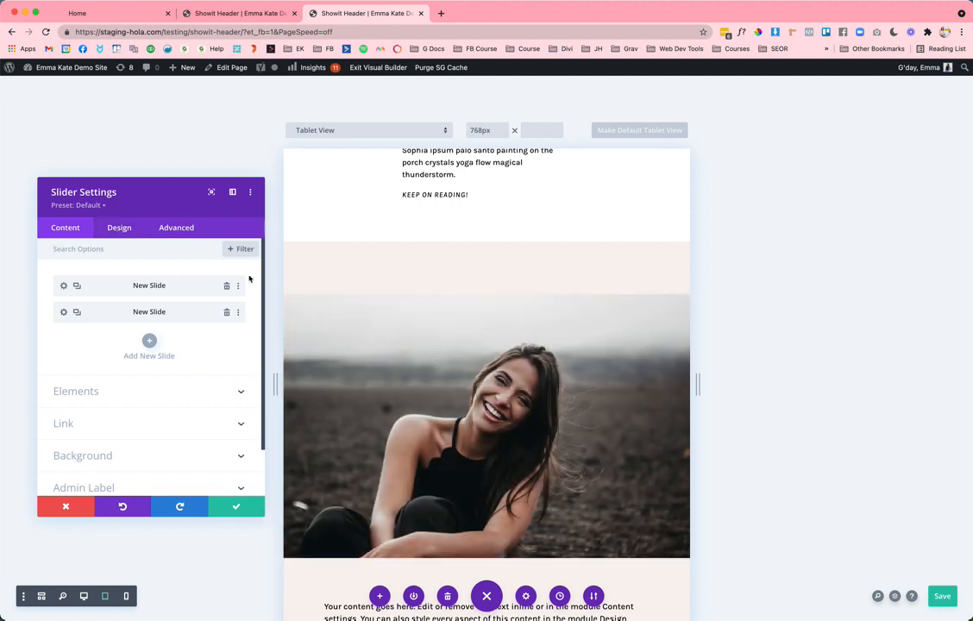
pyautogui.click(119, 228)
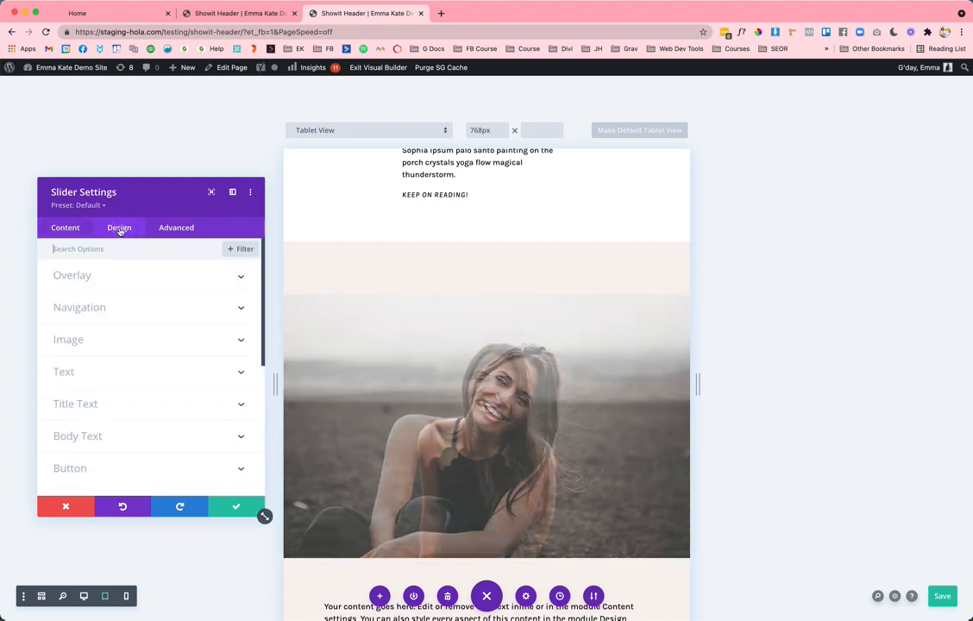
pyautogui.scroll(-3, 95, 472)
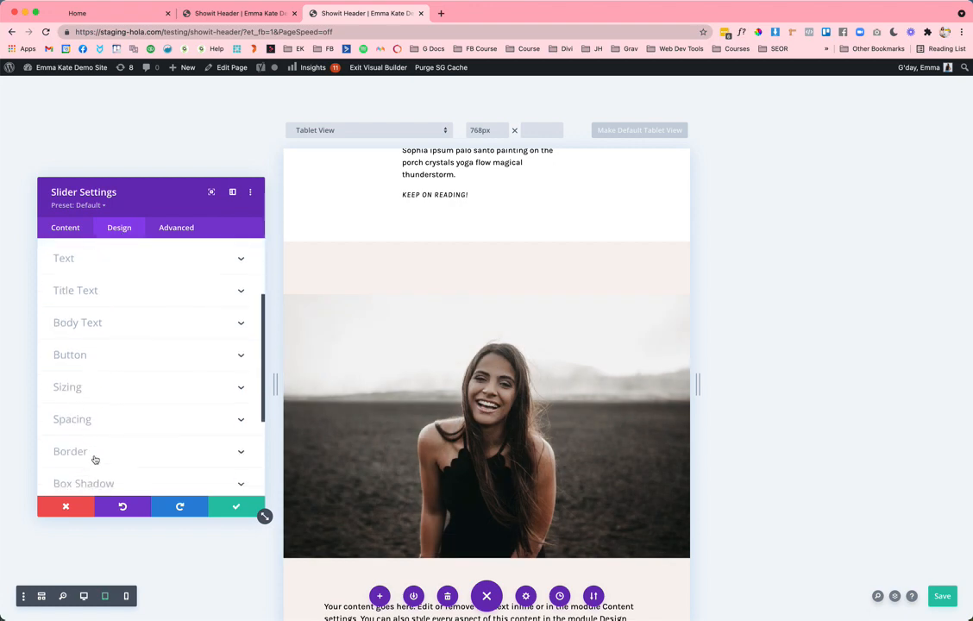
pyautogui.click(97, 403)
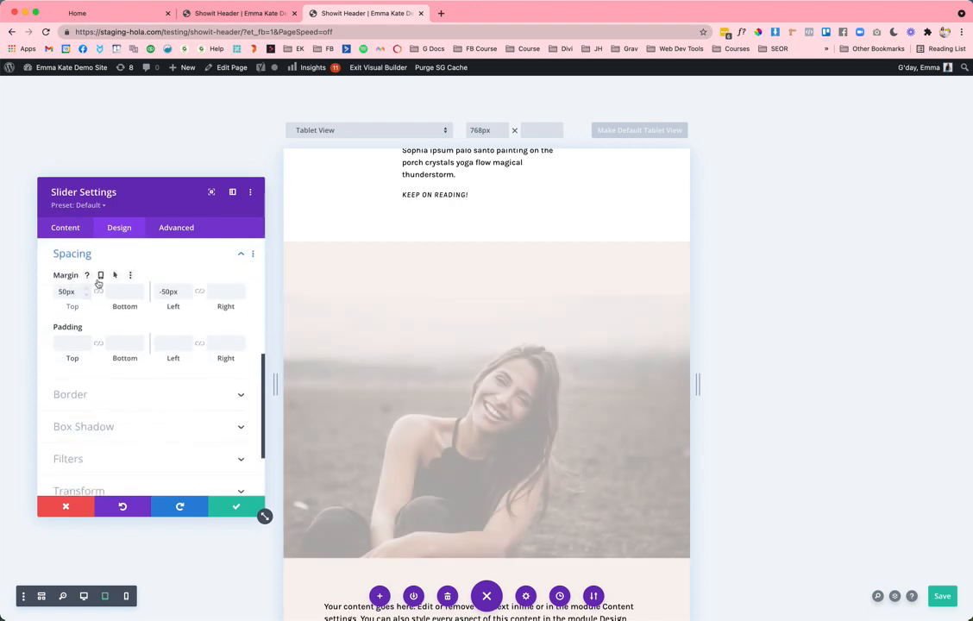
pyautogui.click(102, 276)
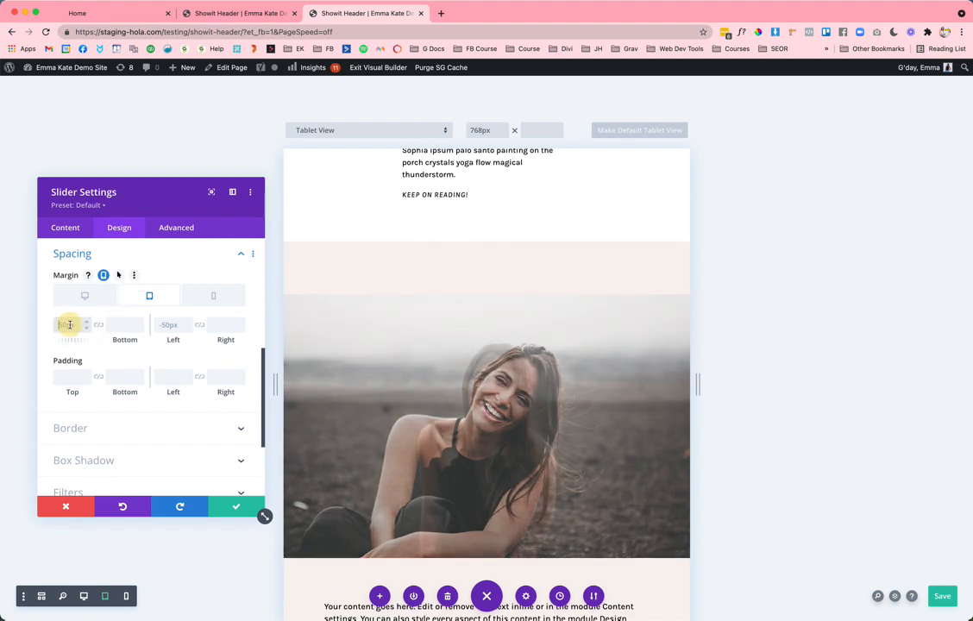
pyautogui.click(174, 326)
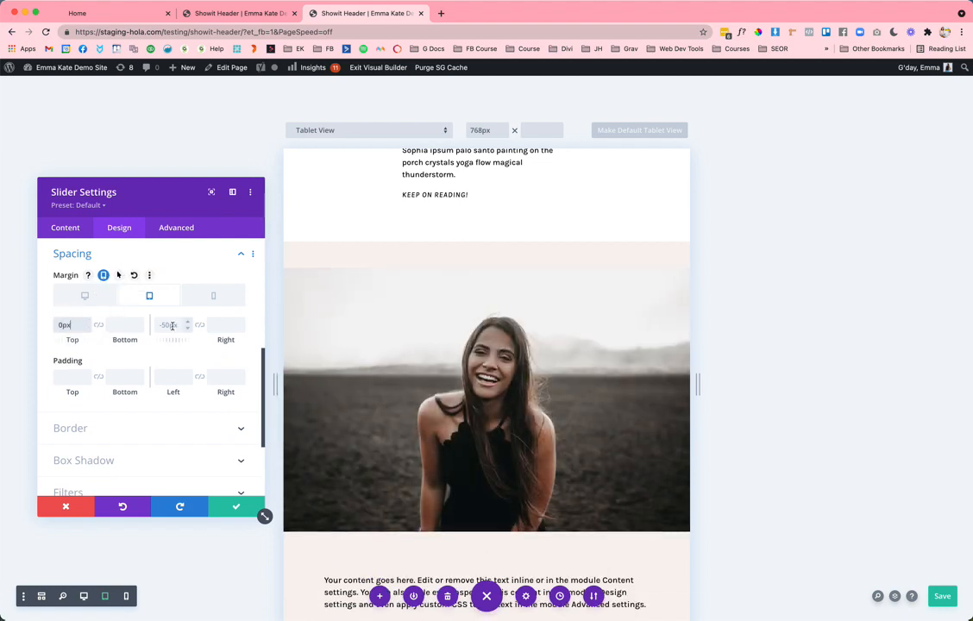
pyautogui.write('0')
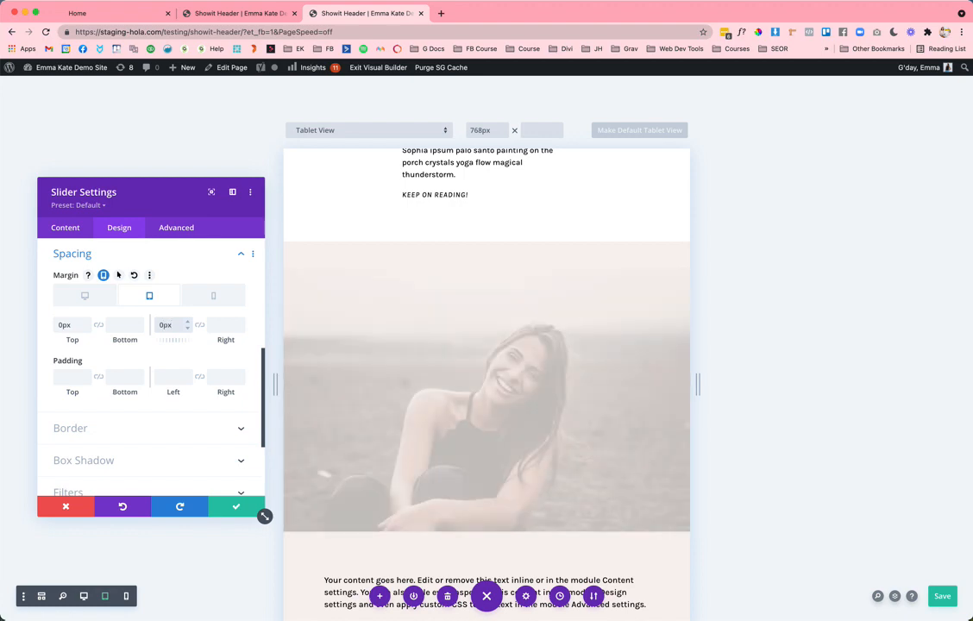
# Check the slider's margins on desktop, tablet and phone, and save the slider module.
pyautogui.click(86, 297)
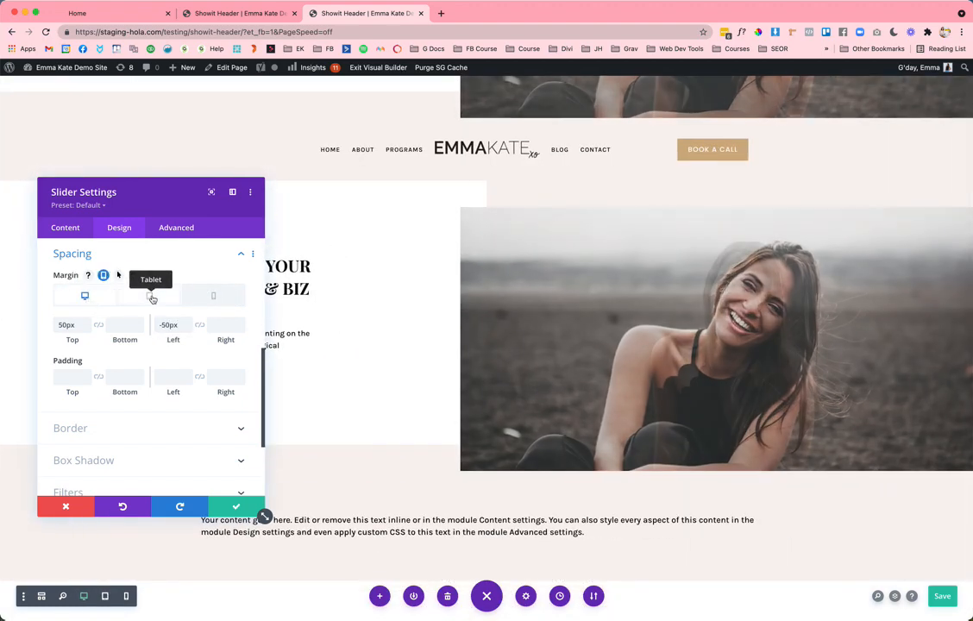
pyautogui.click(150, 296)
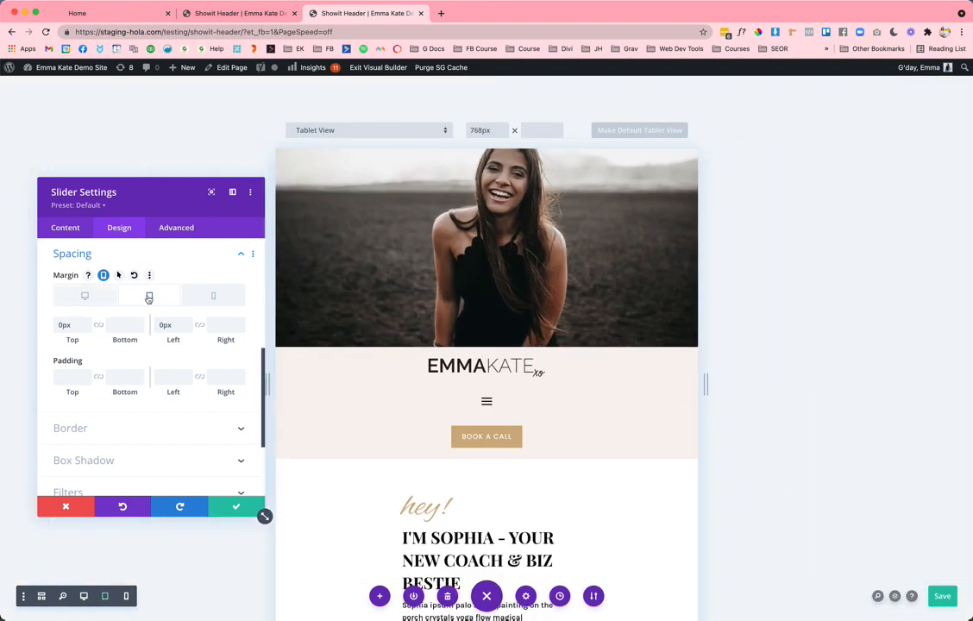
pyautogui.scroll(-3, 444, 373)
pyautogui.scroll(-3, 444, 373)
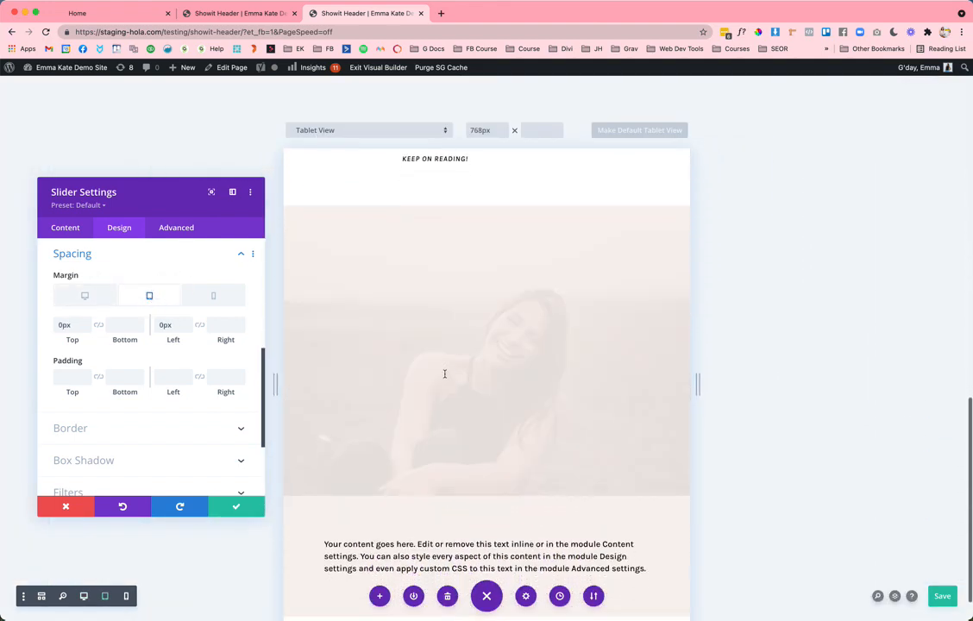
pyautogui.click(213, 295)
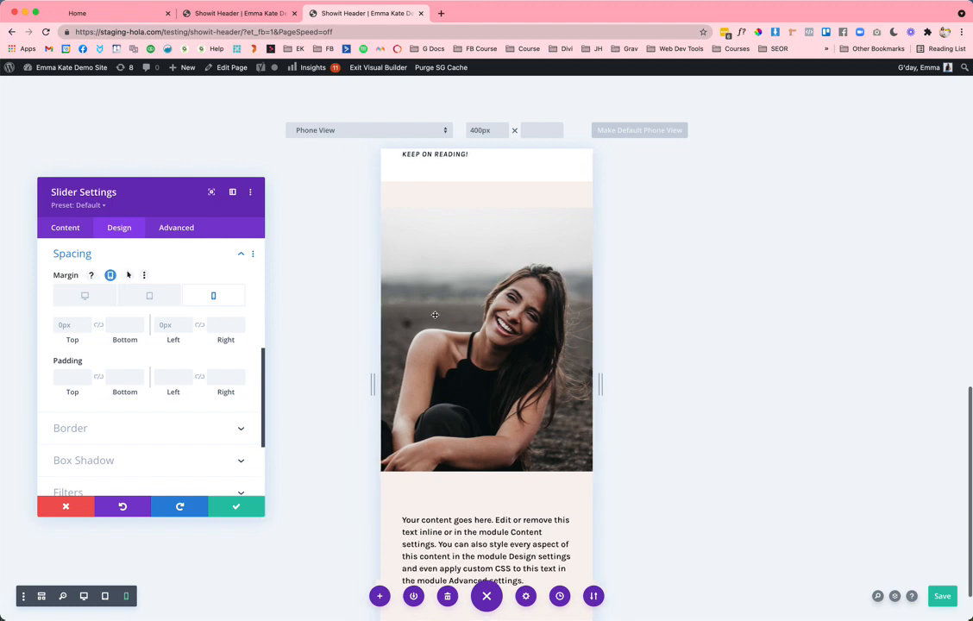
pyautogui.scroll(2, 174, 339)
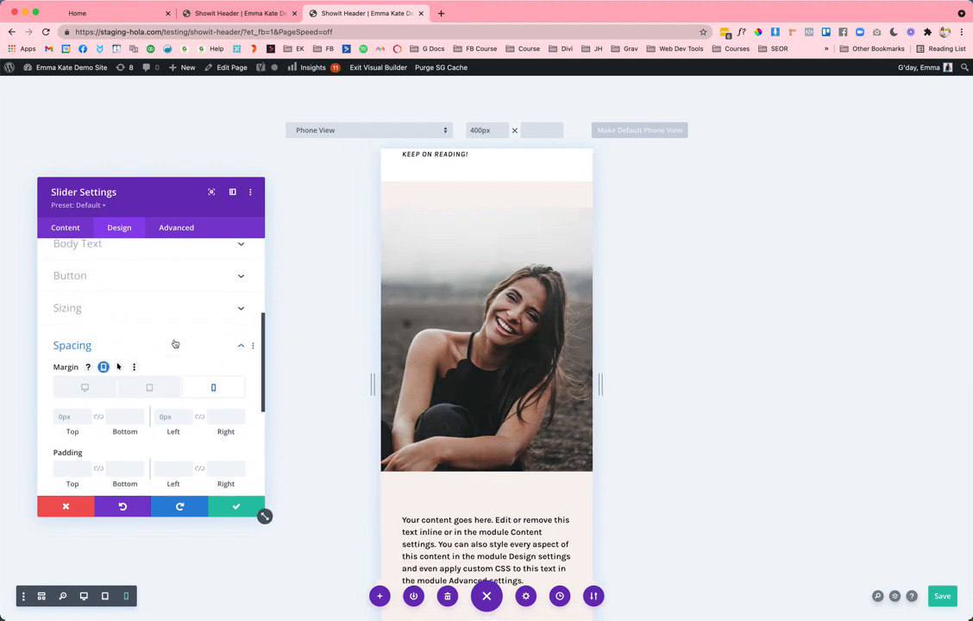
pyautogui.scroll(3, 430, 316)
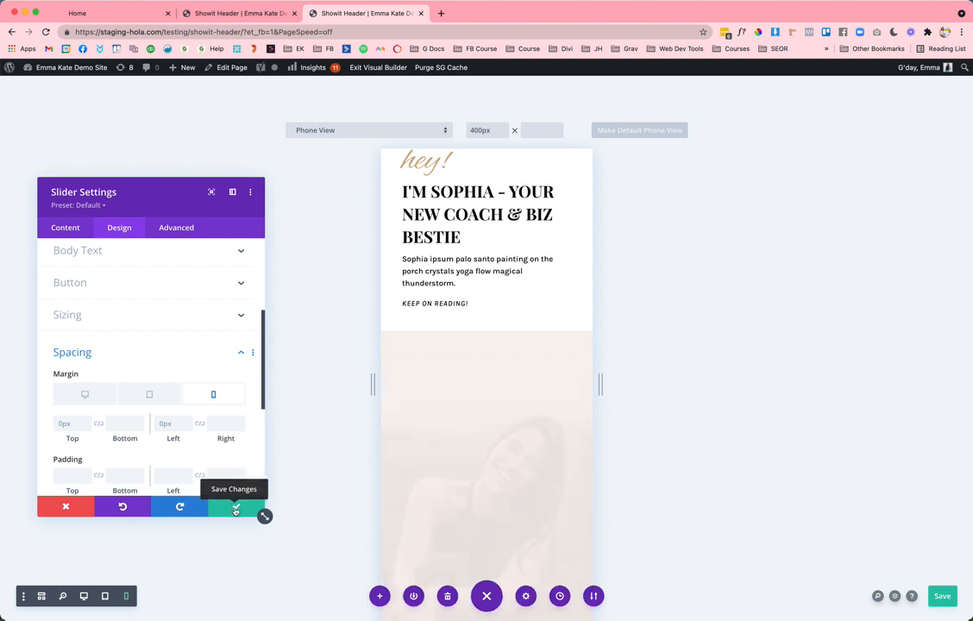
pyautogui.click(236, 510)
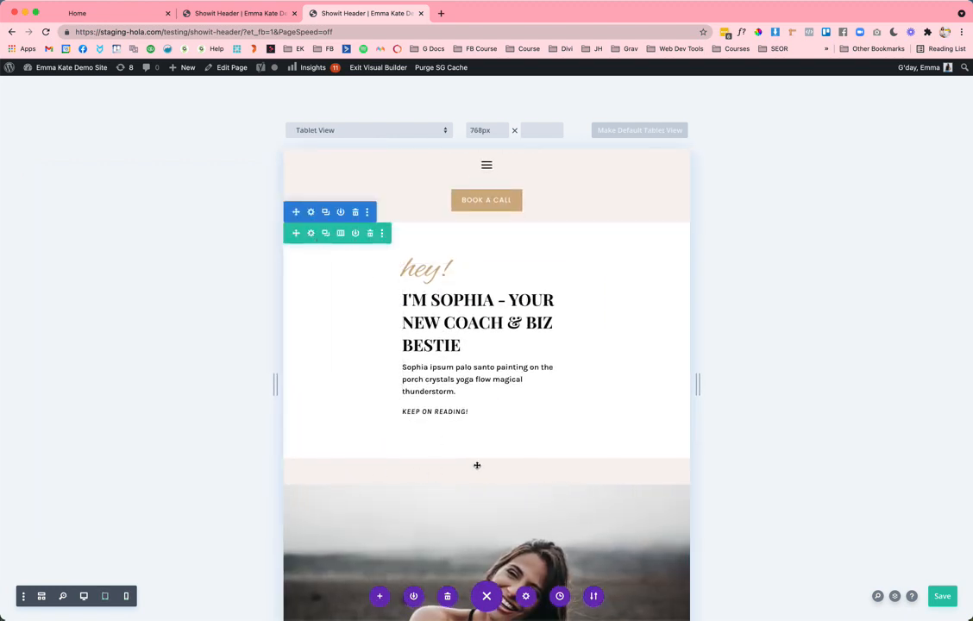
# Enable responsive values for the bottom border width of the lower hero row's first column and set its tablet width to 0px.
pyautogui.click(311, 233)
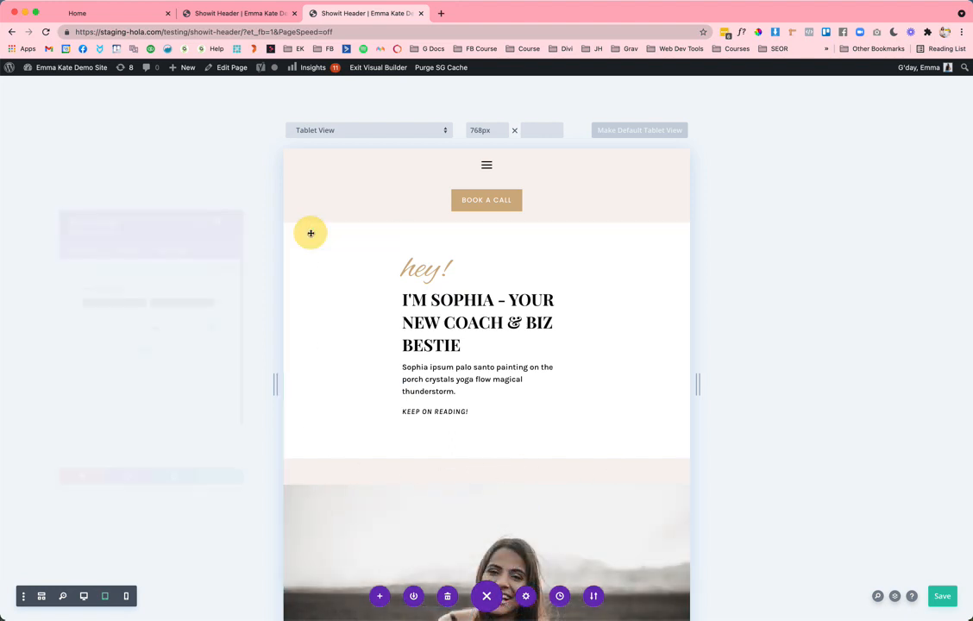
pyautogui.click(63, 322)
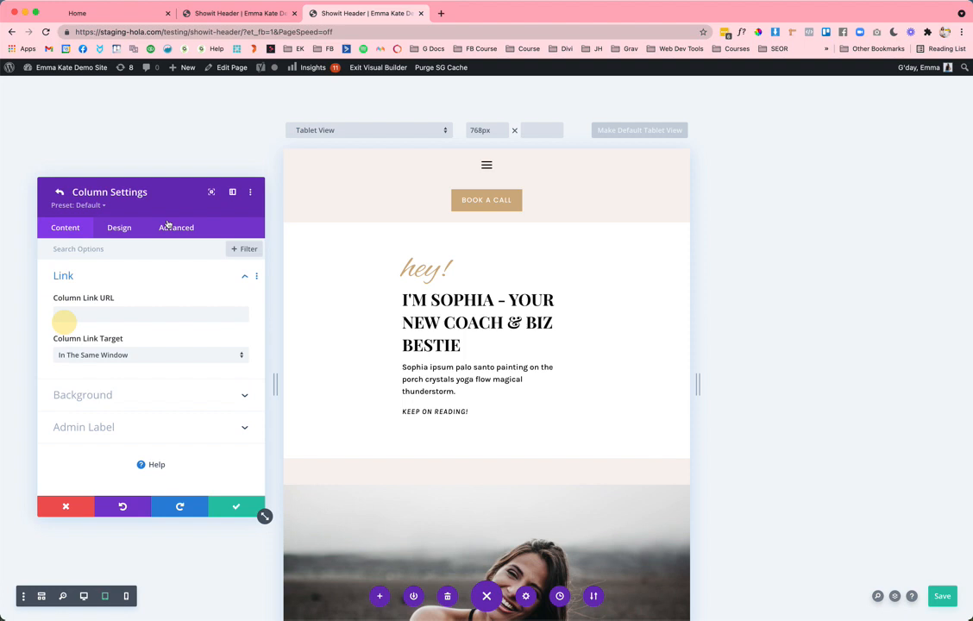
pyautogui.click(114, 226)
pyautogui.click(95, 308)
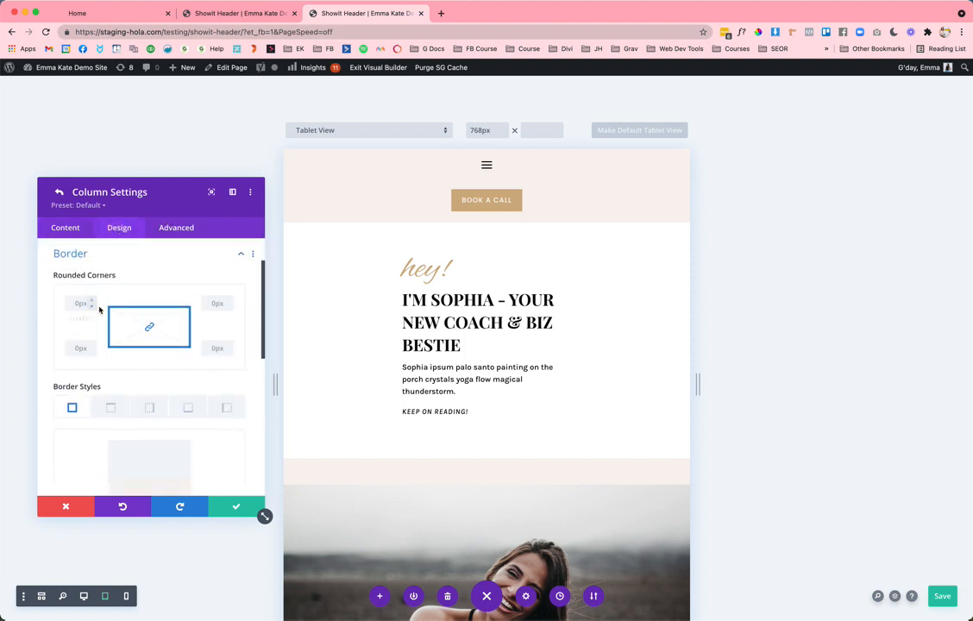
pyautogui.scroll(-3, 103, 312)
pyautogui.click(187, 307)
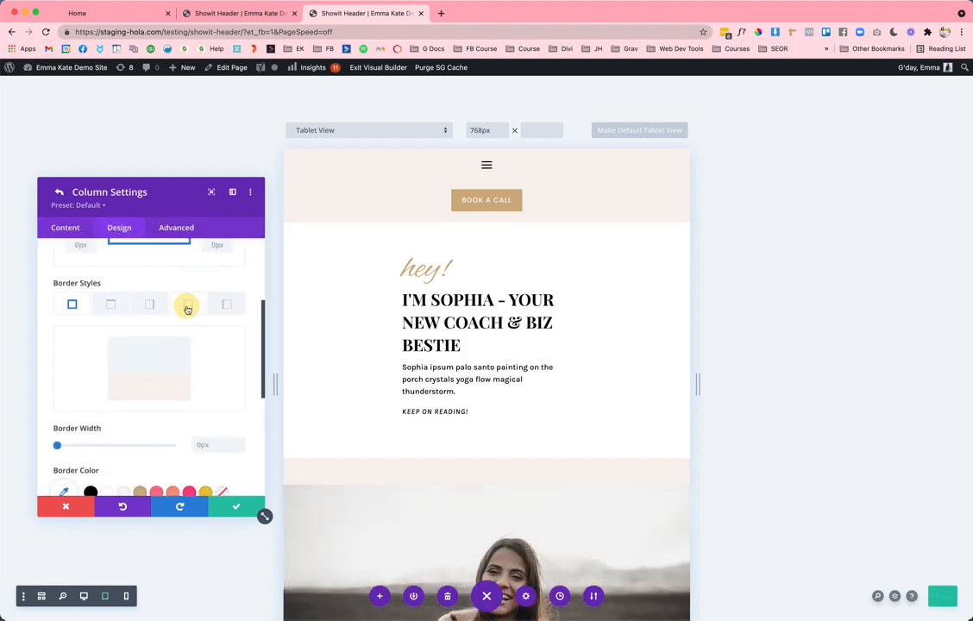
pyautogui.scroll(-2, 193, 331)
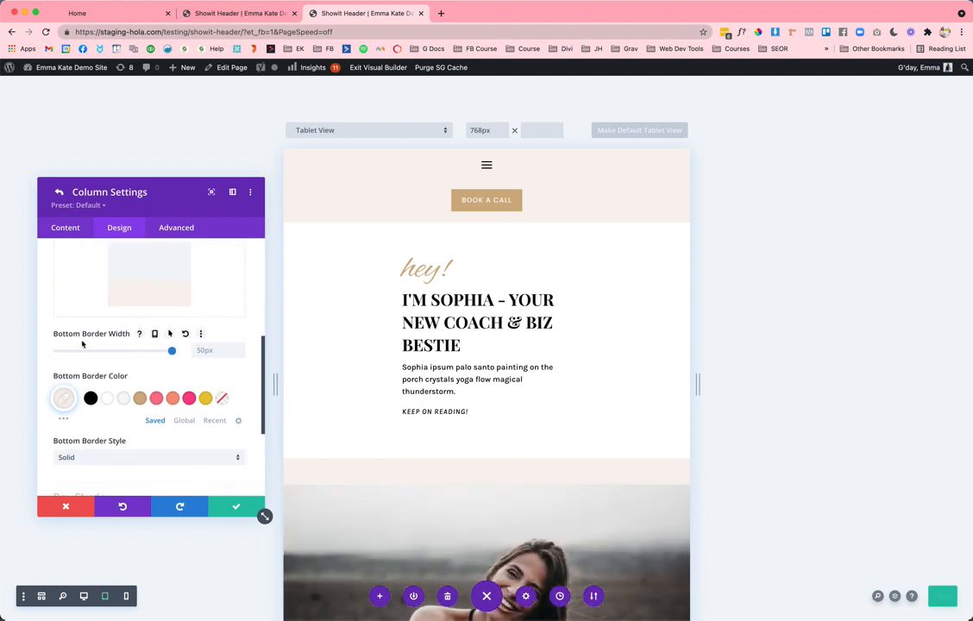
pyautogui.click(155, 335)
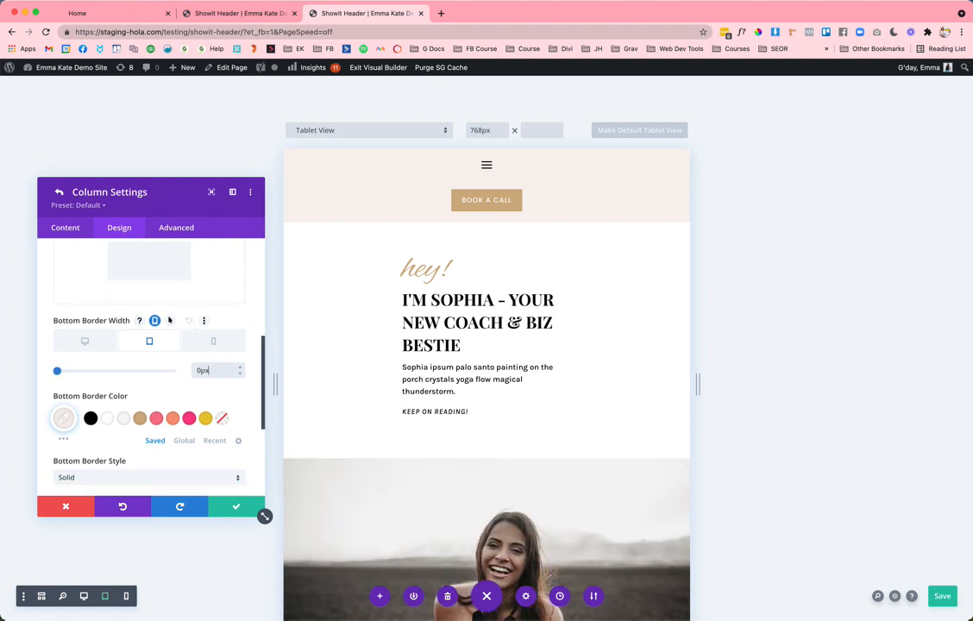
# Check the first column's bottom border on phone, and save the column and row settings.
pyautogui.click(217, 345)
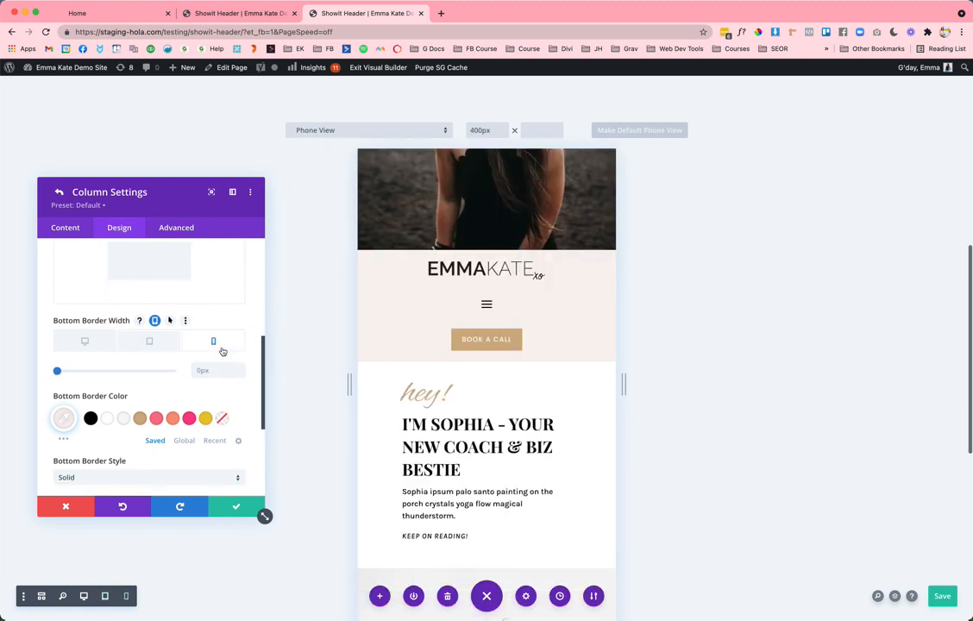
pyautogui.scroll(-2, 426, 373)
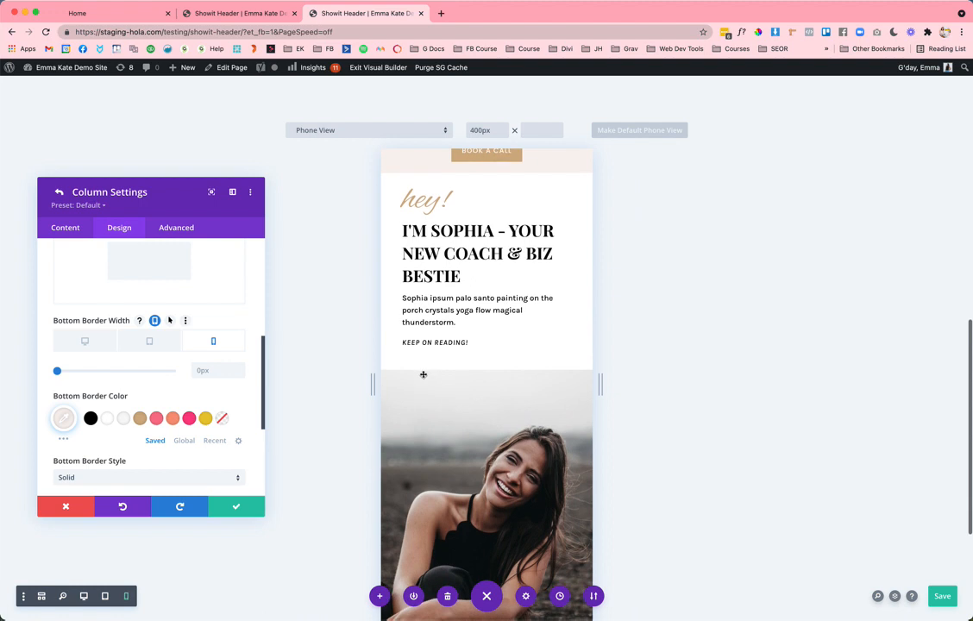
pyautogui.click(241, 509)
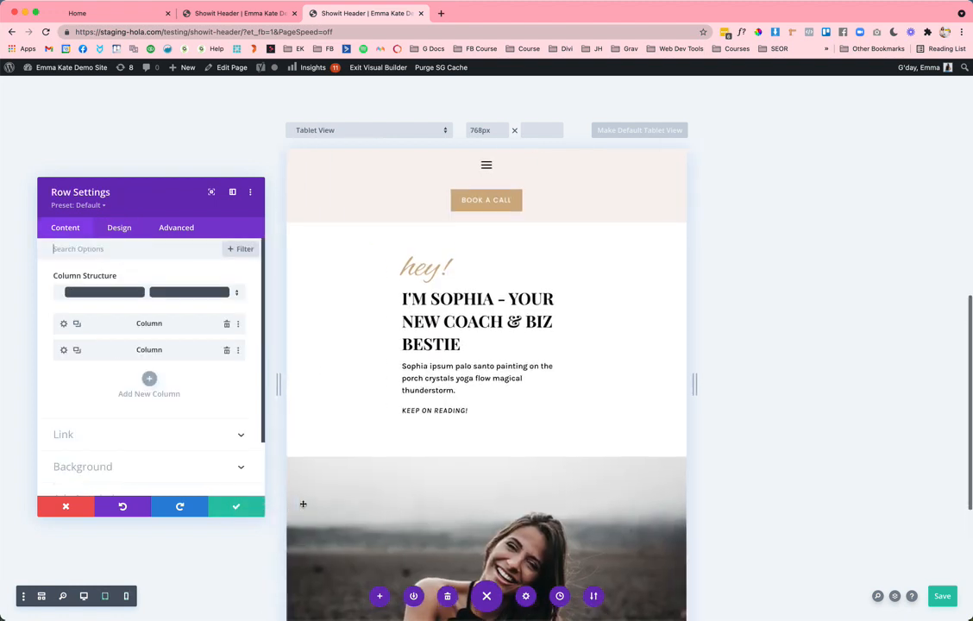
pyautogui.click(228, 510)
# Review the lower hero in Tablet View, return to the desktop view and compare it with the original hero above.
pyautogui.scroll(-8, 330, 489)
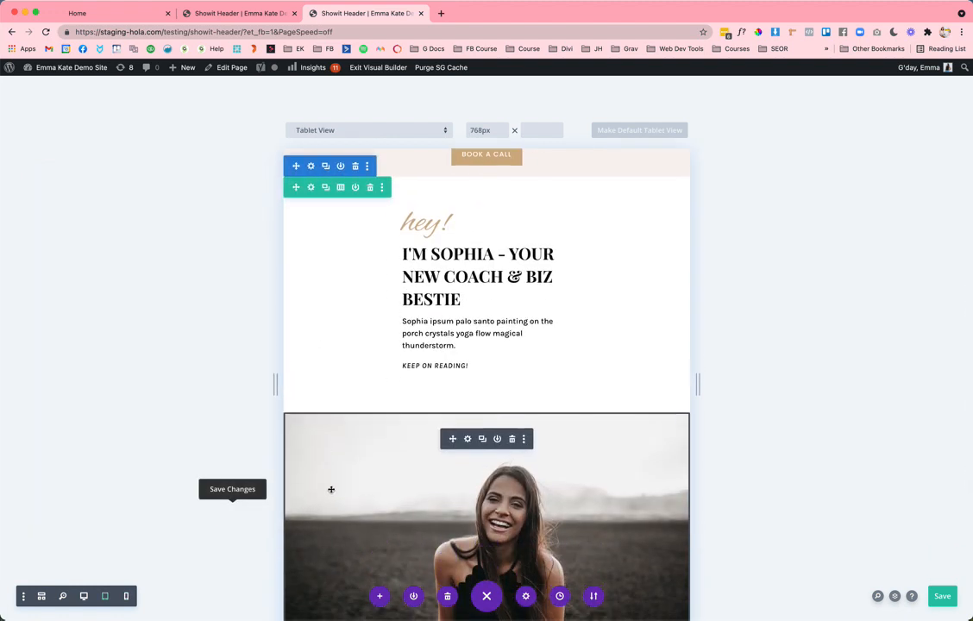
pyautogui.scroll(10, 330, 488)
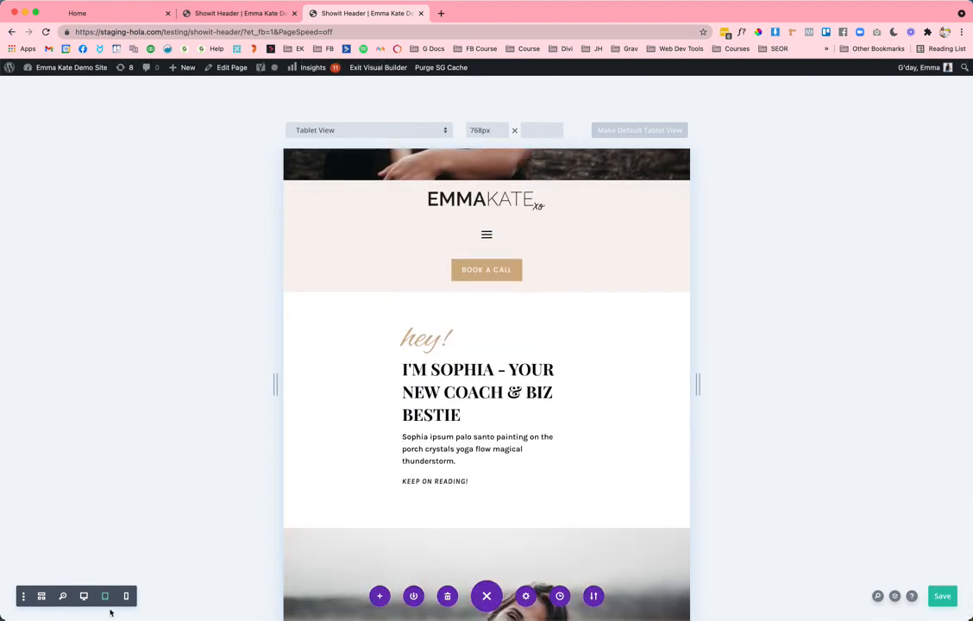
pyautogui.click(84, 596)
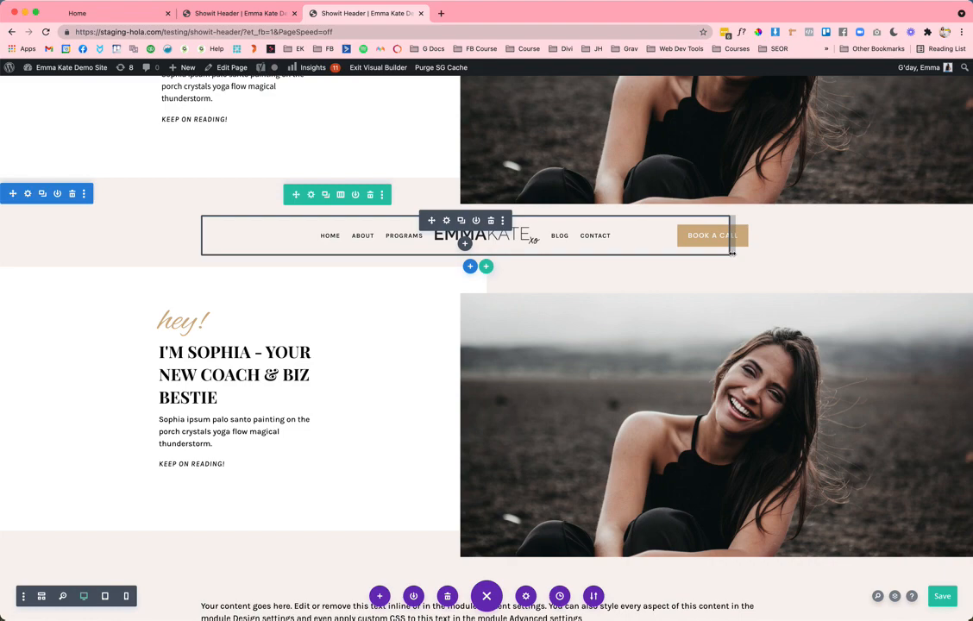
pyautogui.scroll(1, 295, 374)
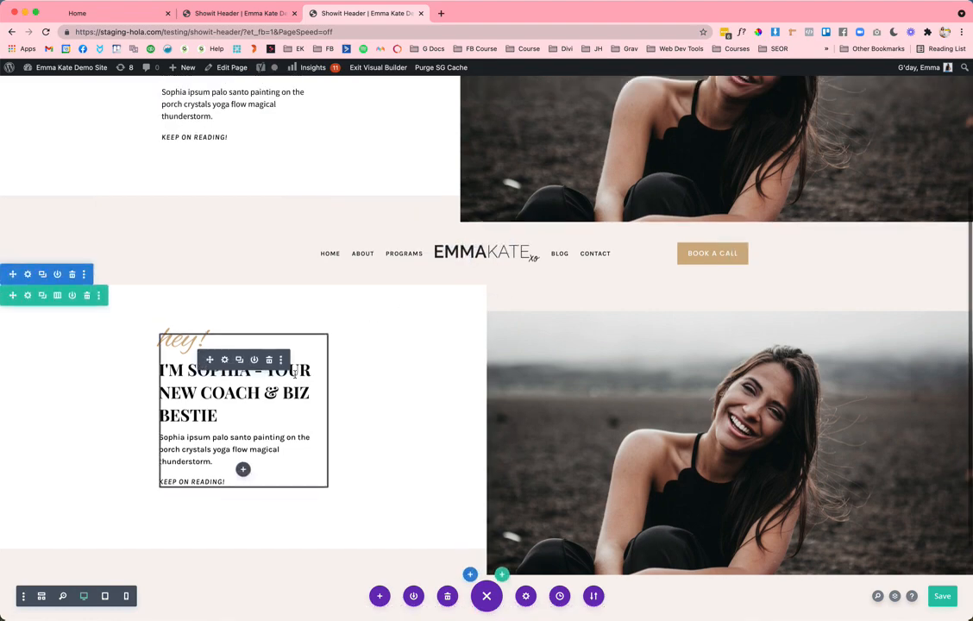
pyautogui.scroll(5, 295, 373)
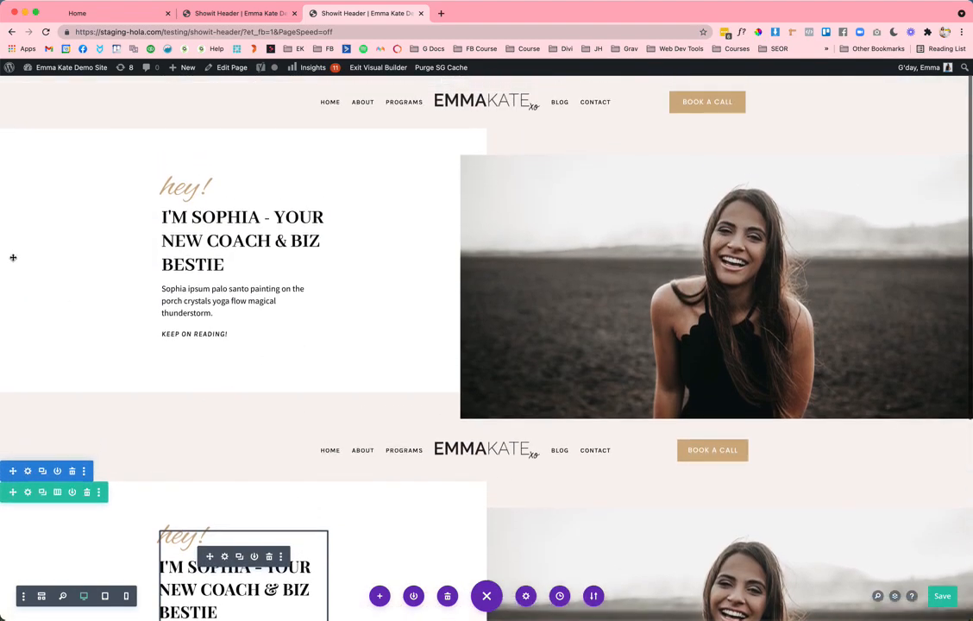
pyautogui.scroll(-1, 486, 345)
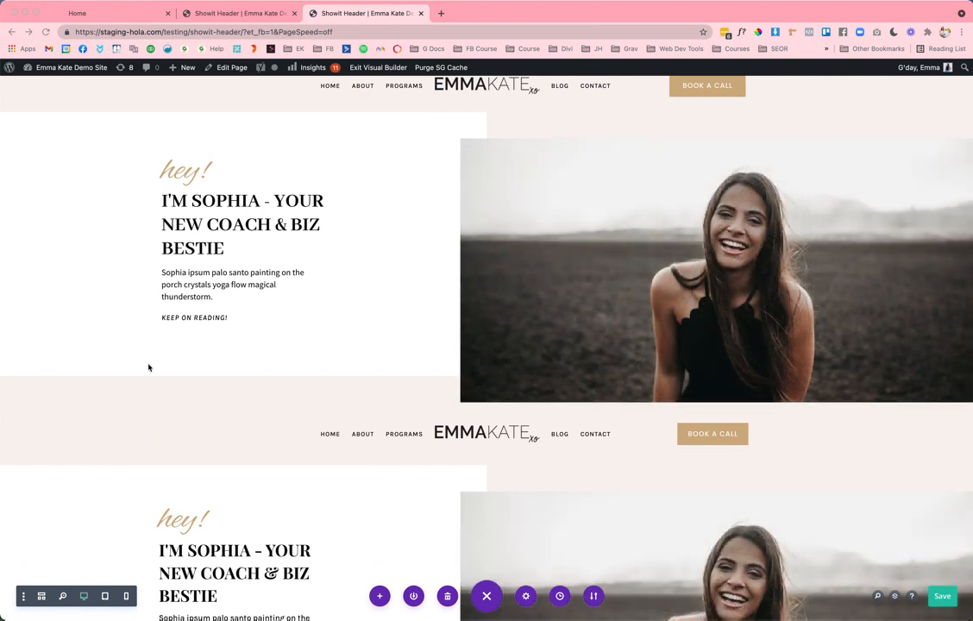
pyautogui.scroll(-5, 148, 367)
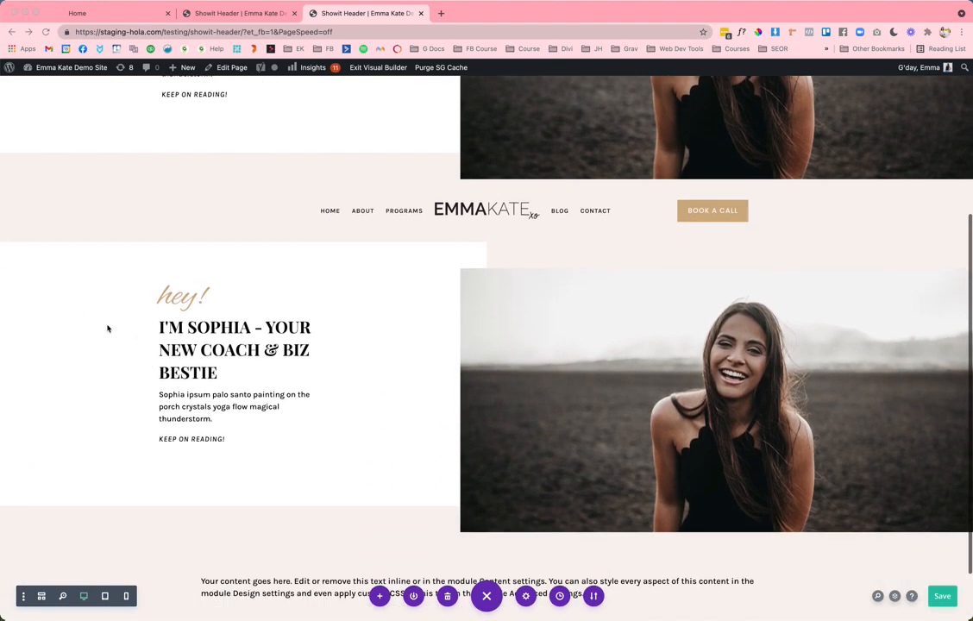
# Try justify-content: center; as the main element CSS of the lower hero row's first column, remove it and close the settings.
pyautogui.click(393, 337)
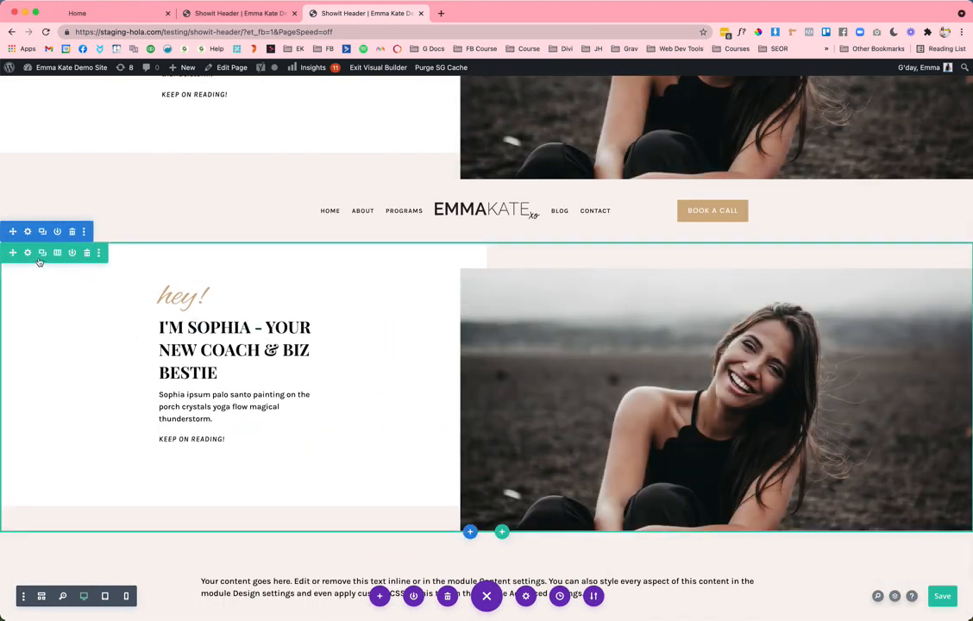
pyautogui.click(28, 252)
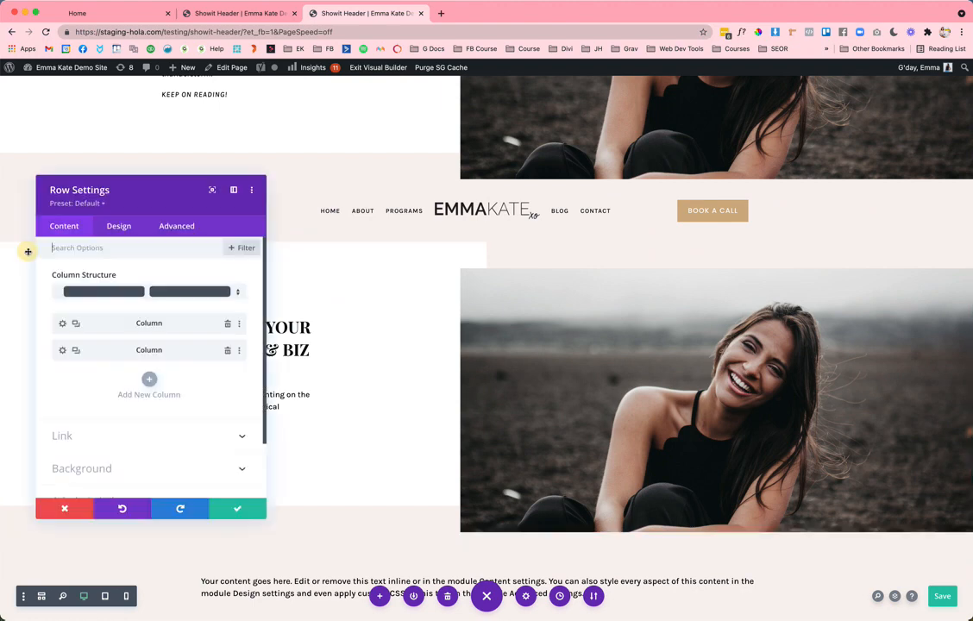
pyautogui.click(63, 325)
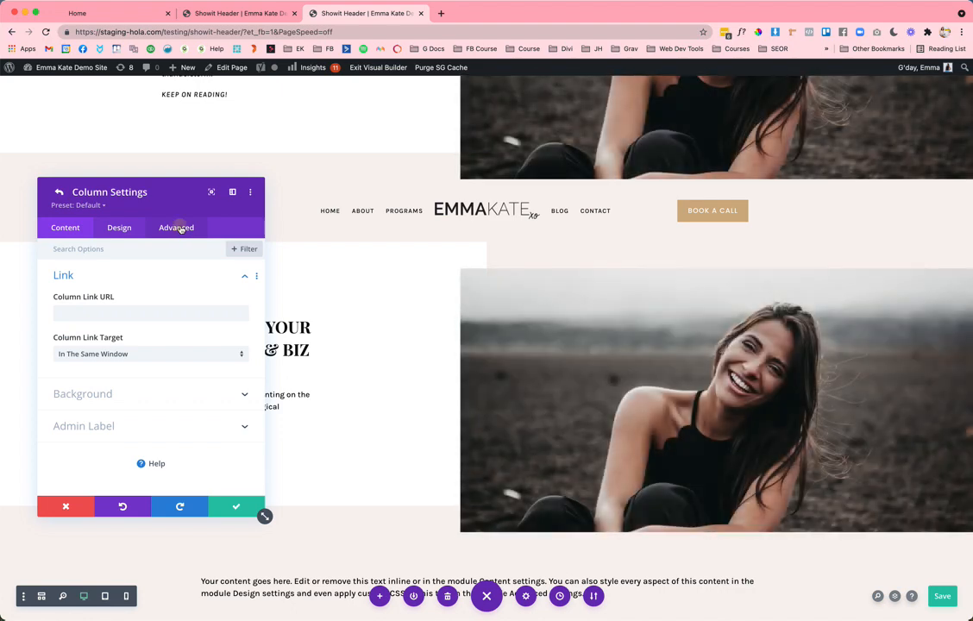
pyautogui.click(177, 228)
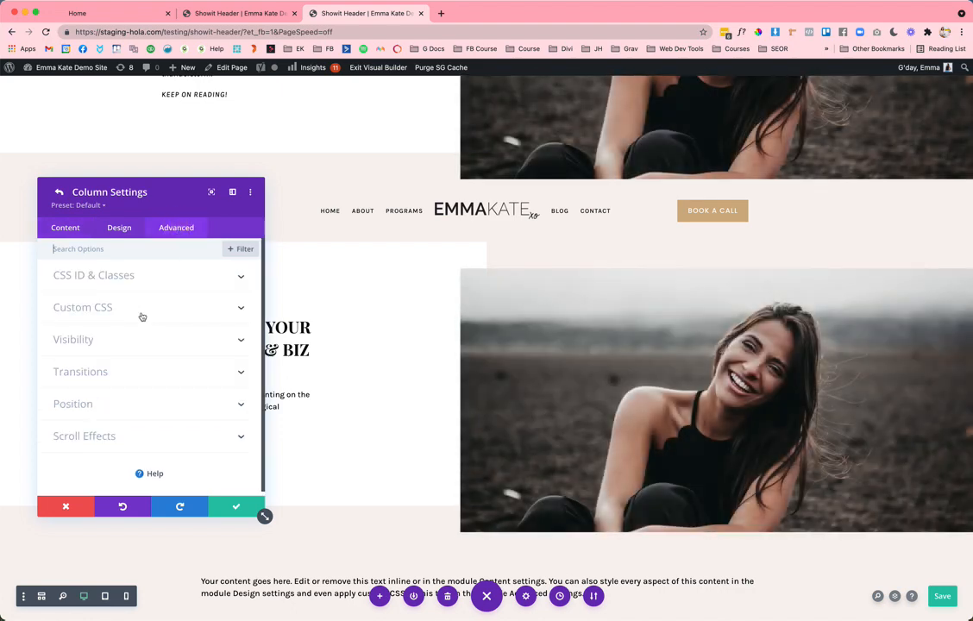
pyautogui.click(142, 307)
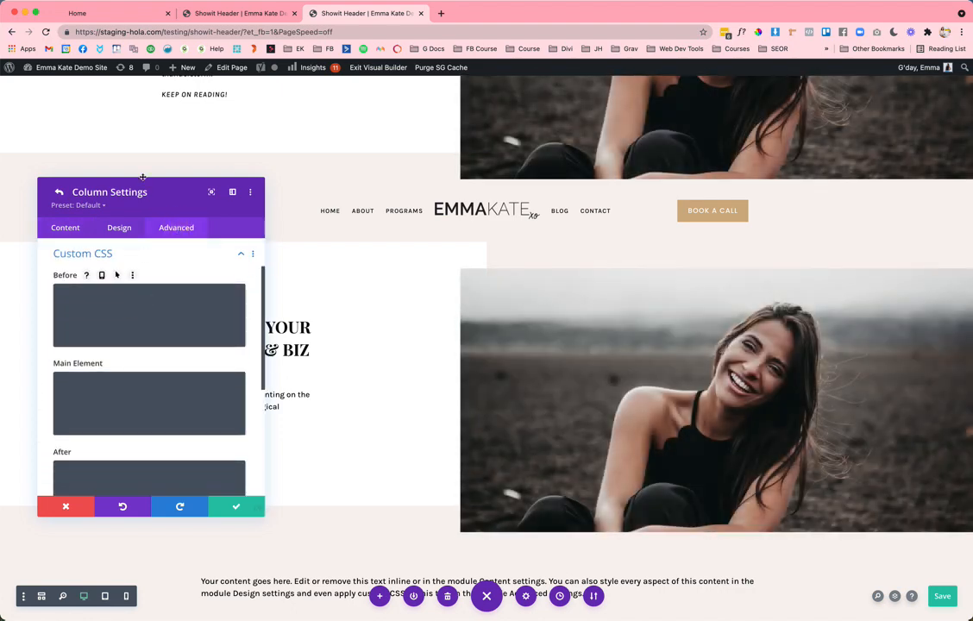
pyautogui.moveTo(142, 176); pyautogui.dragTo(749, 173)
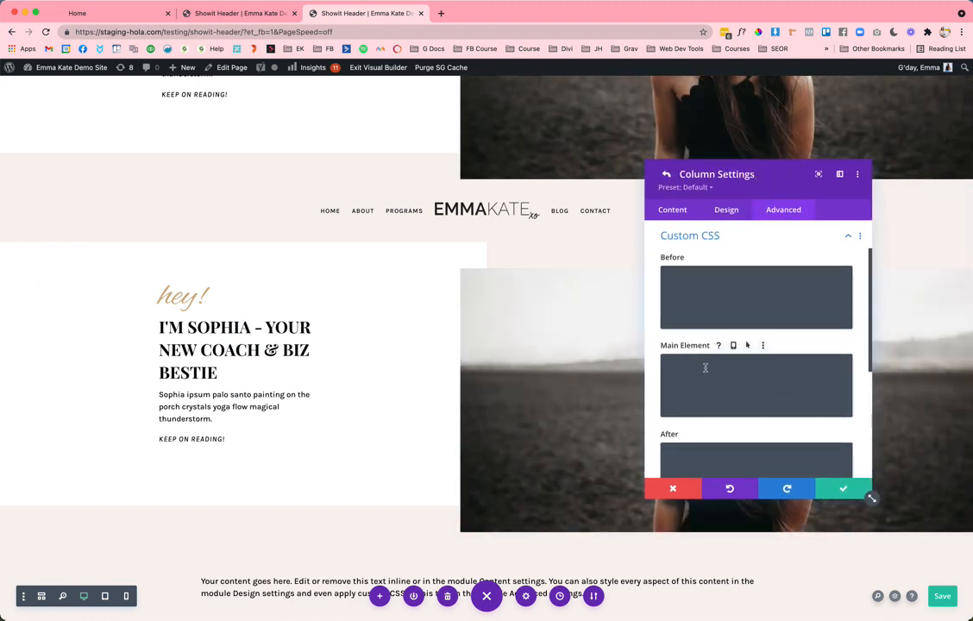
pyautogui.click(704, 367)
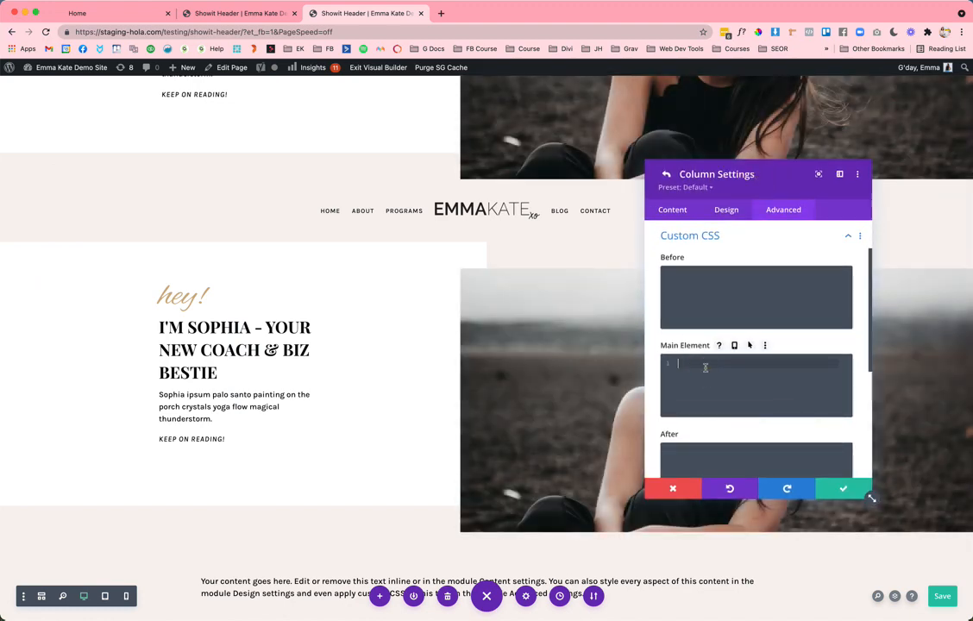
pyautogui.write('justify-content: center;')
pyautogui.press('super+a')
pyautogui.press('super+x')
pyautogui.press('super+v')
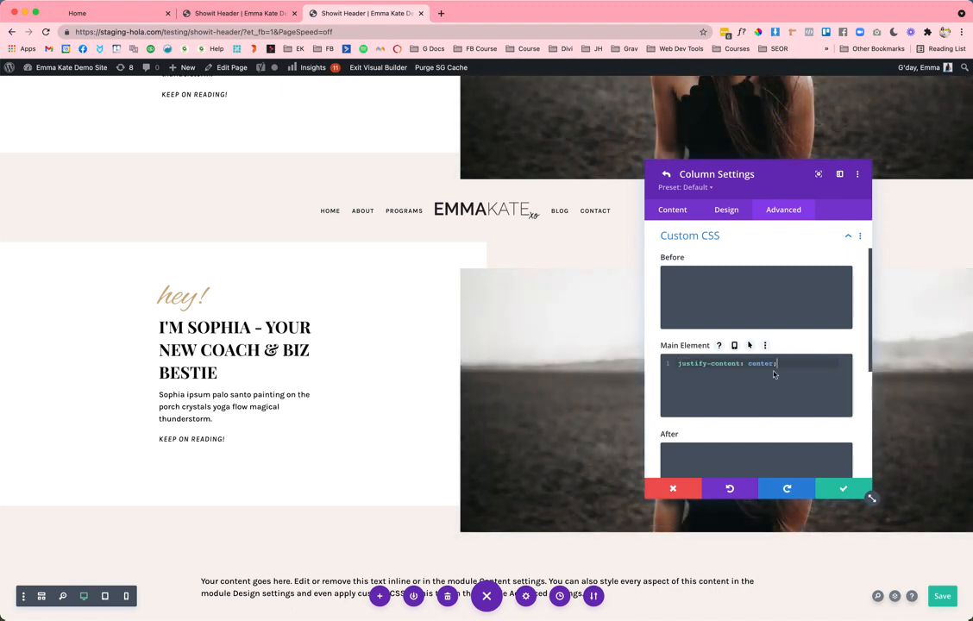
pyautogui.press('super+a')
pyautogui.press('super+x')
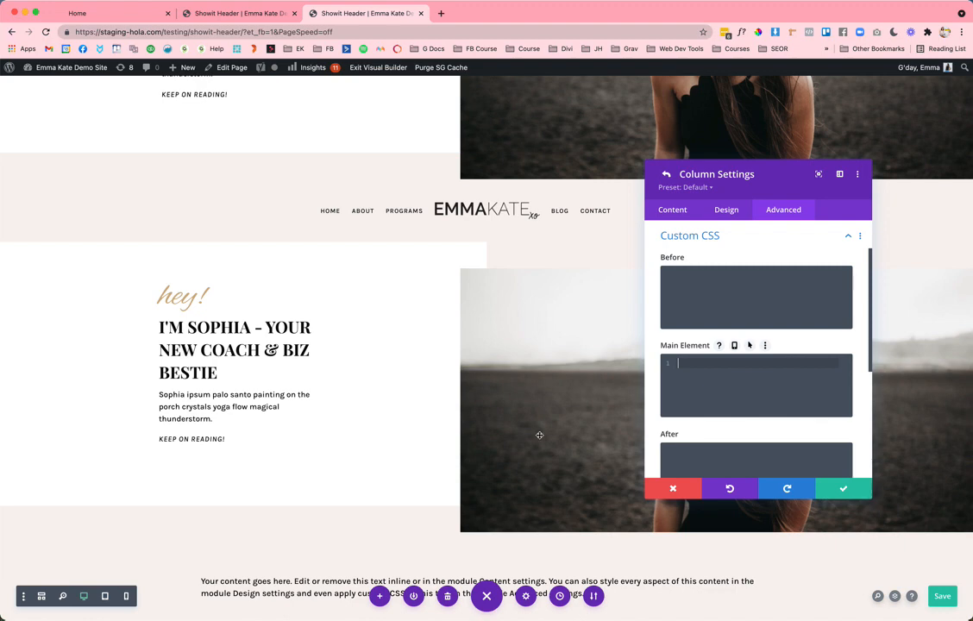
pyautogui.click(843, 490)
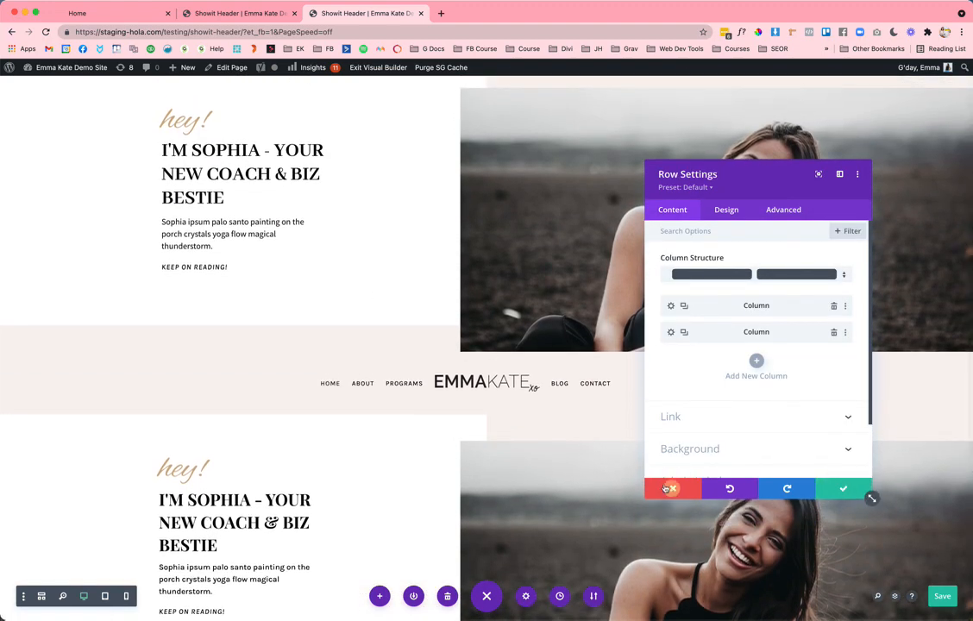
pyautogui.click(670, 489)
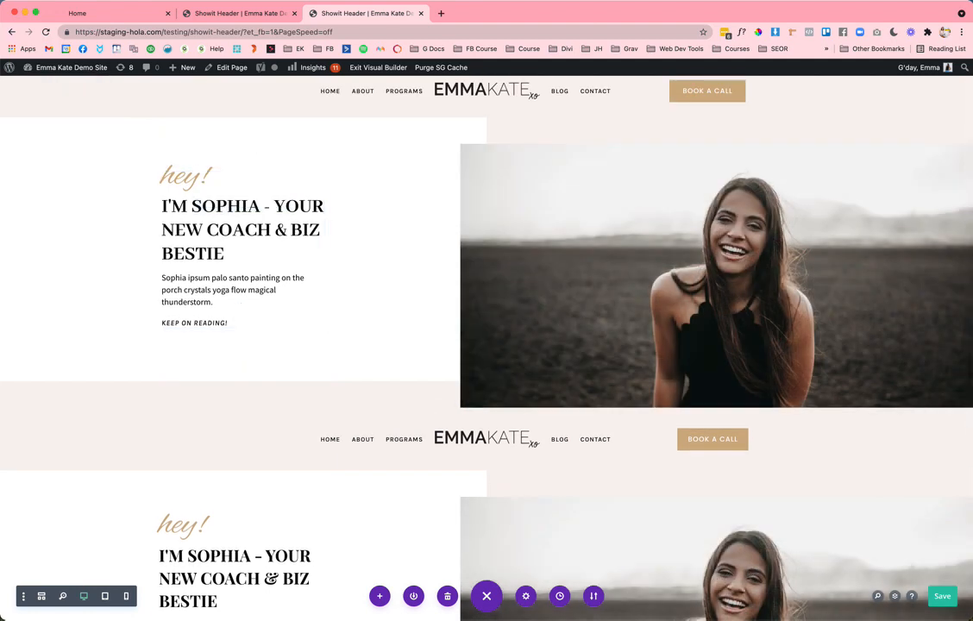
# Copy the three-line flex CSS from the main element of the original hero row's first column and close its settings.
pyautogui.click(26, 125)
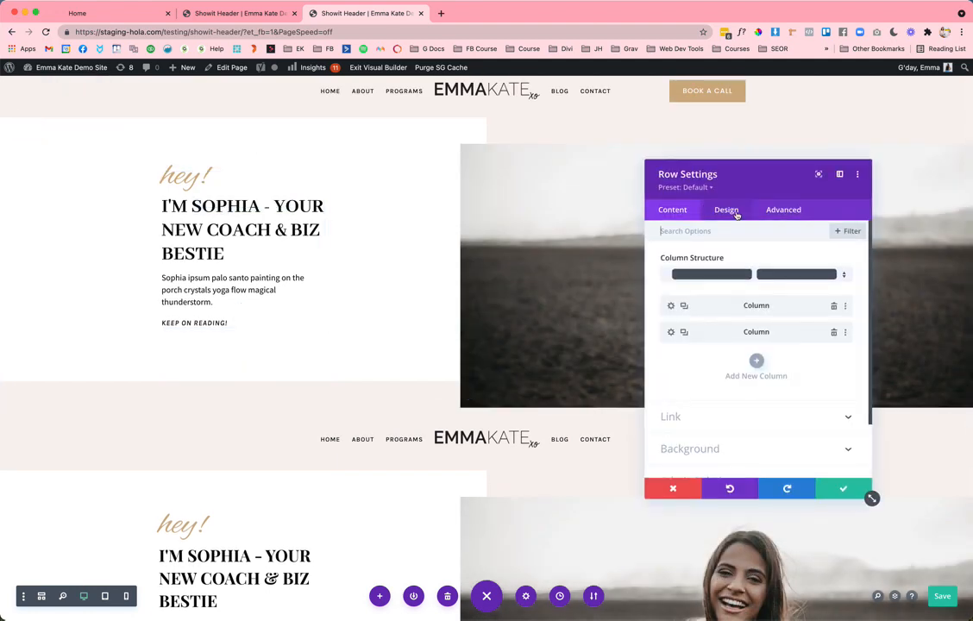
pyautogui.click(670, 305)
pyautogui.click(782, 210)
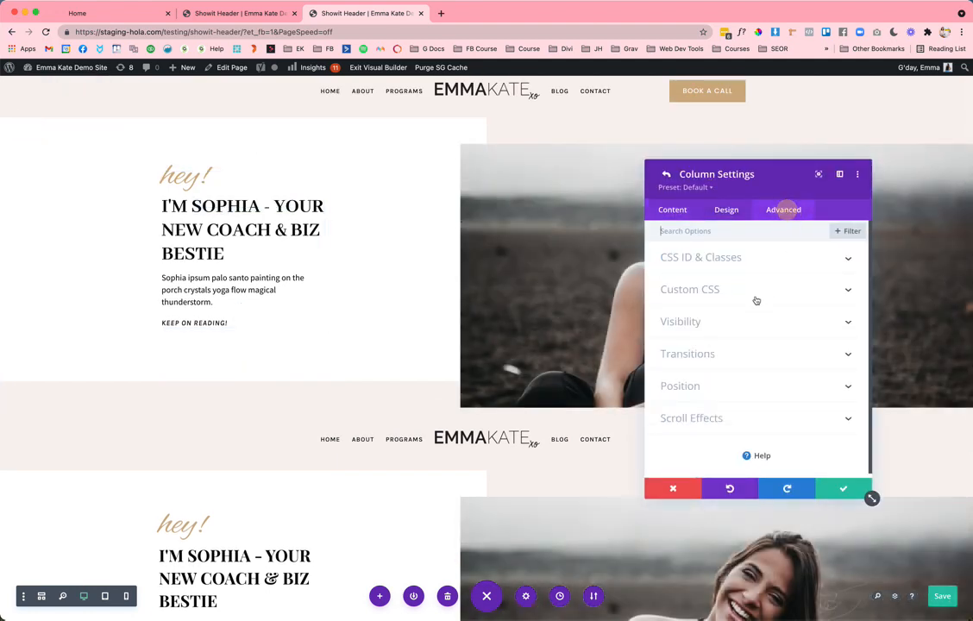
pyautogui.click(718, 291)
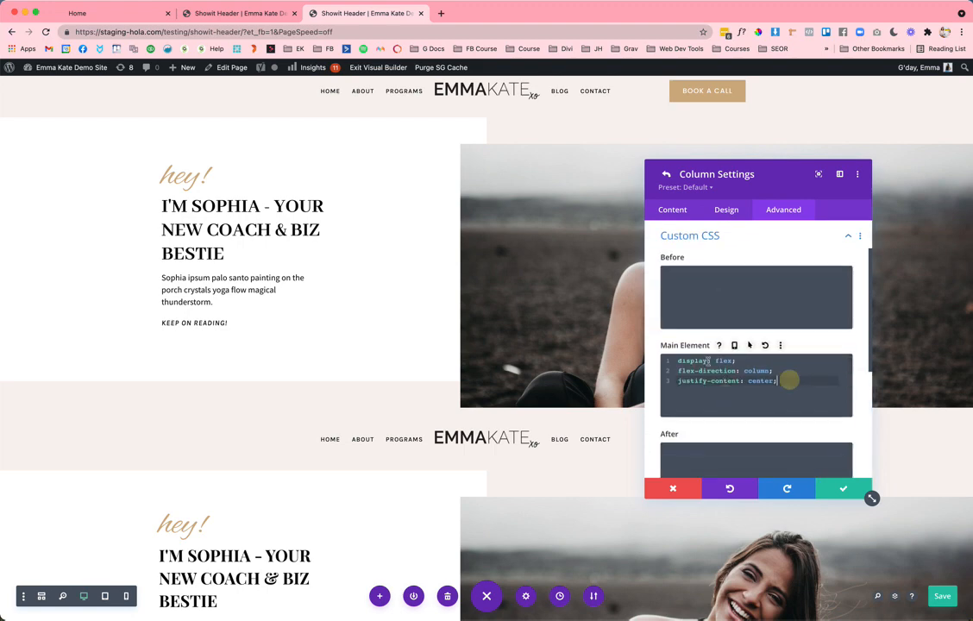
pyautogui.moveTo(788, 382); pyautogui.dragTo(669, 363)
pyautogui.rightClick(712, 377)
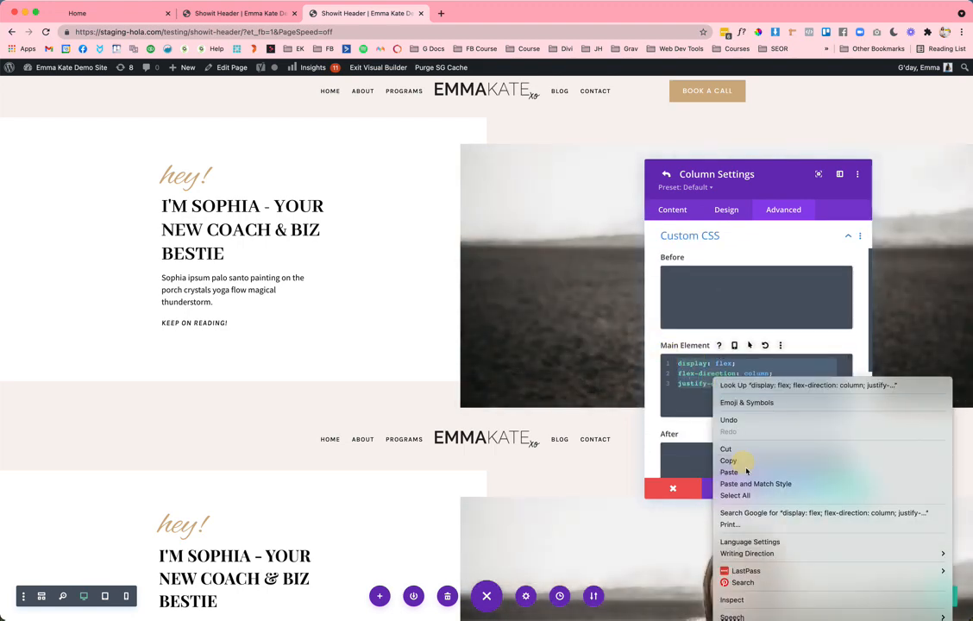
pyautogui.click(741, 460)
pyautogui.click(830, 489)
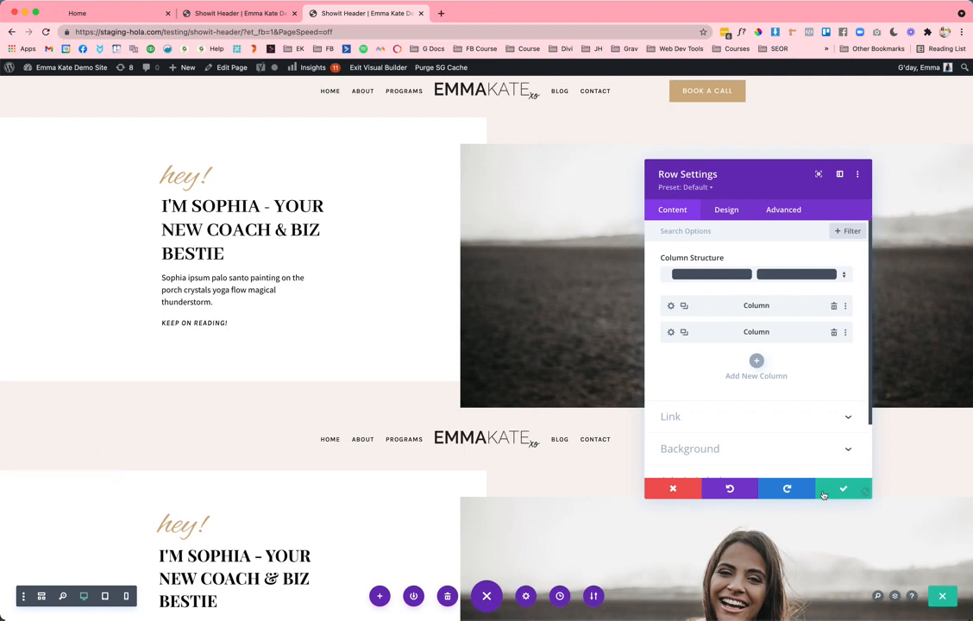
pyautogui.click(834, 488)
# Paste display: flex; flex-direction: column; justify-content: center; into the main element CSS of the lower hero row's first column.
pyautogui.scroll(-4, 347, 547)
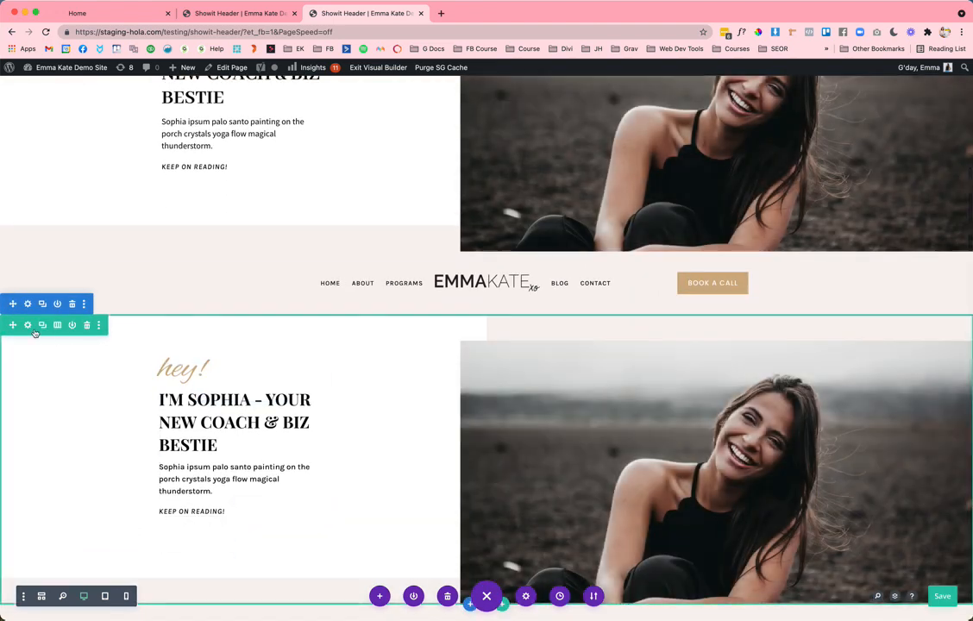
pyautogui.click(27, 325)
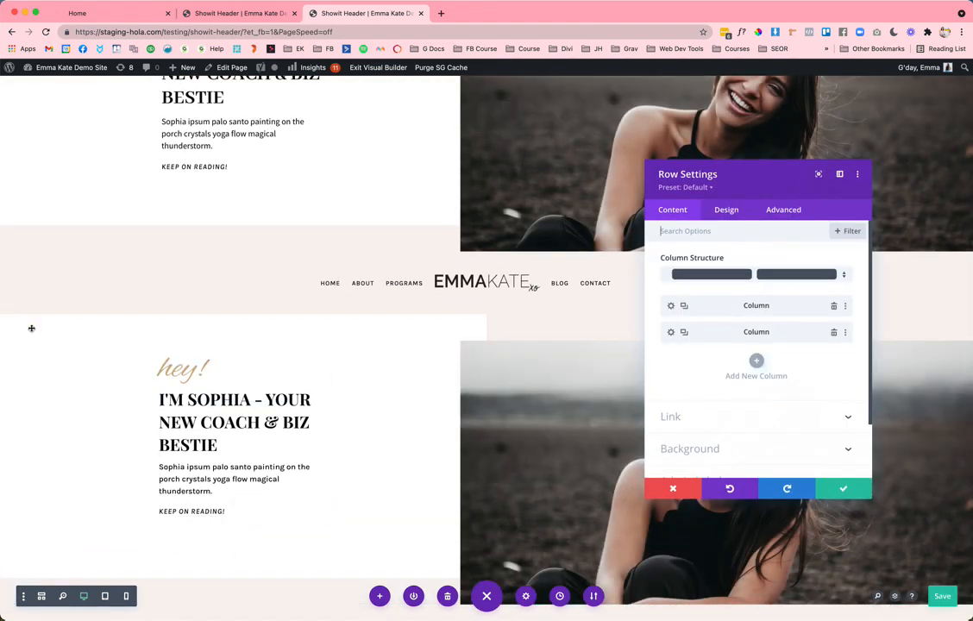
pyautogui.click(672, 307)
pyautogui.click(783, 210)
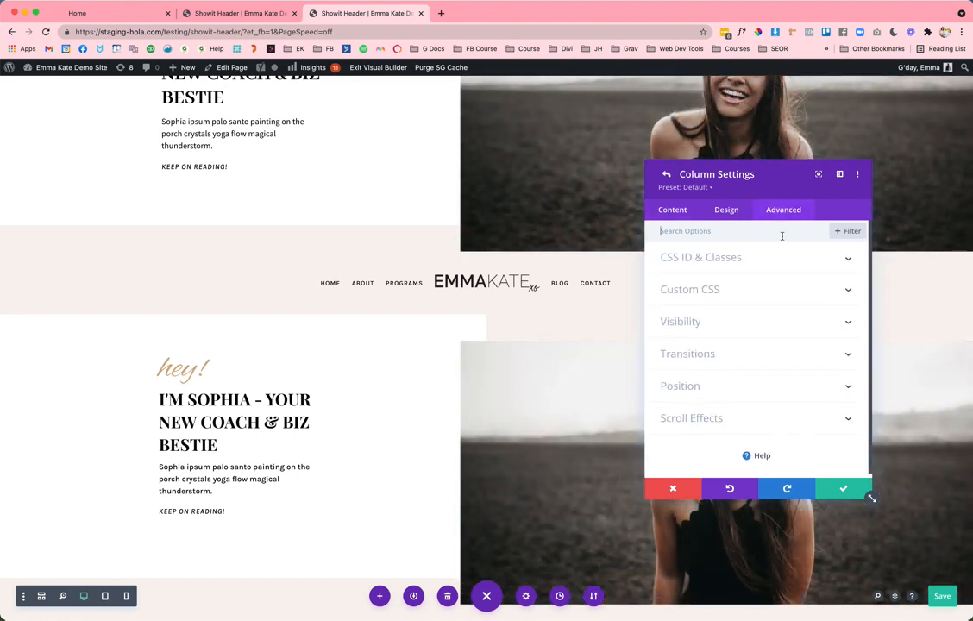
pyautogui.click(722, 292)
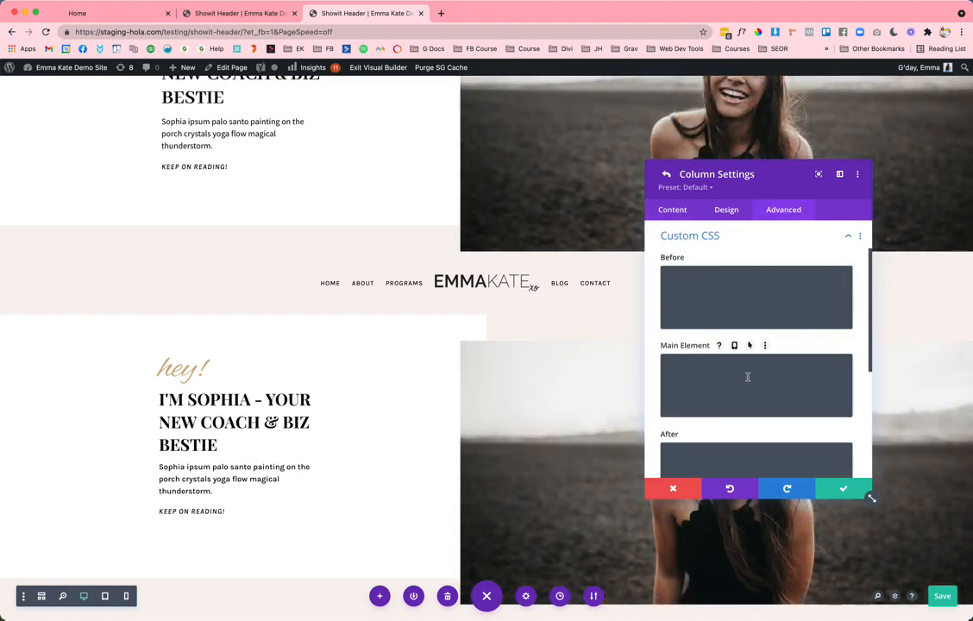
pyautogui.click(748, 377)
pyautogui.press('super+v')
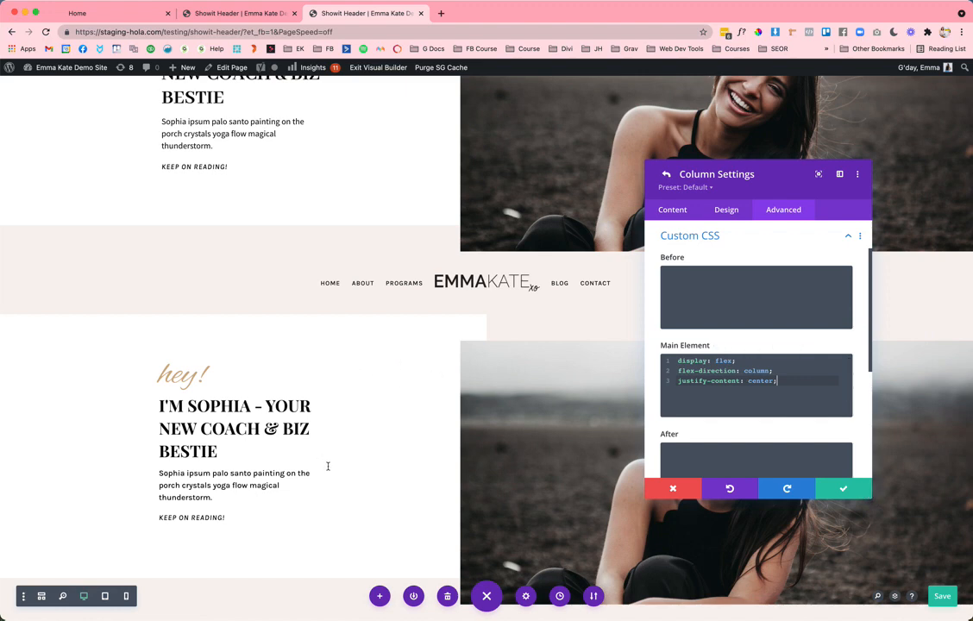
# Clear and re-paste the first column's flex CSS to compare the text position, and save the column and row settings.
pyautogui.press('super+a')
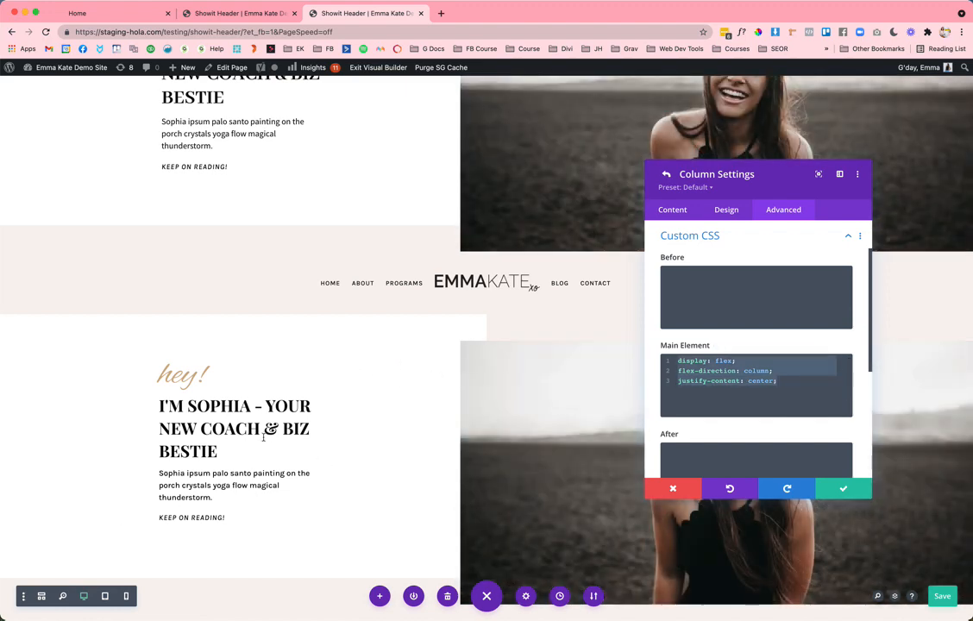
pyautogui.press('BackSpace')
pyautogui.press('super+v')
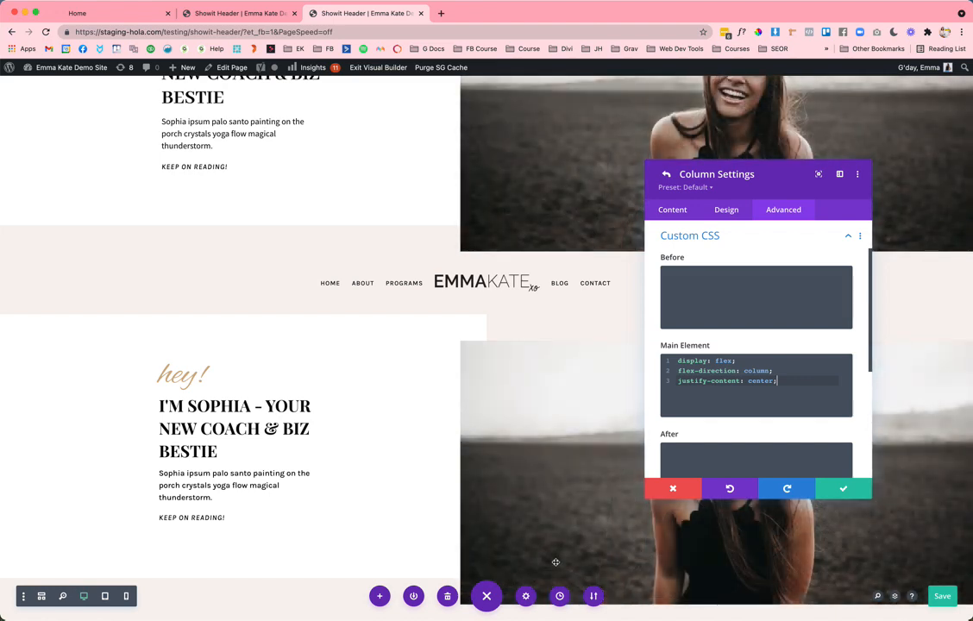
pyautogui.click(843, 488)
pyautogui.click(842, 488)
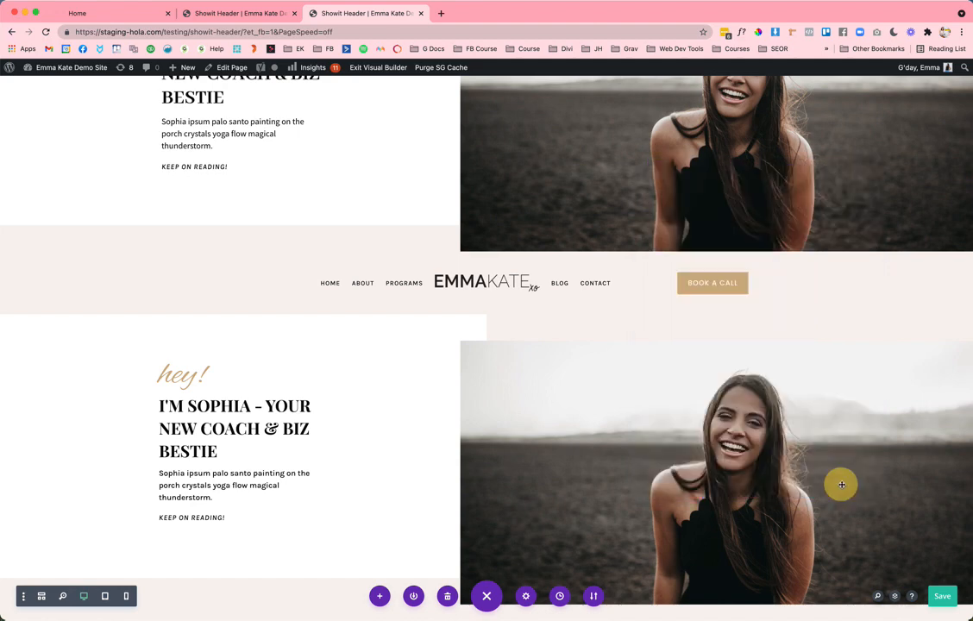